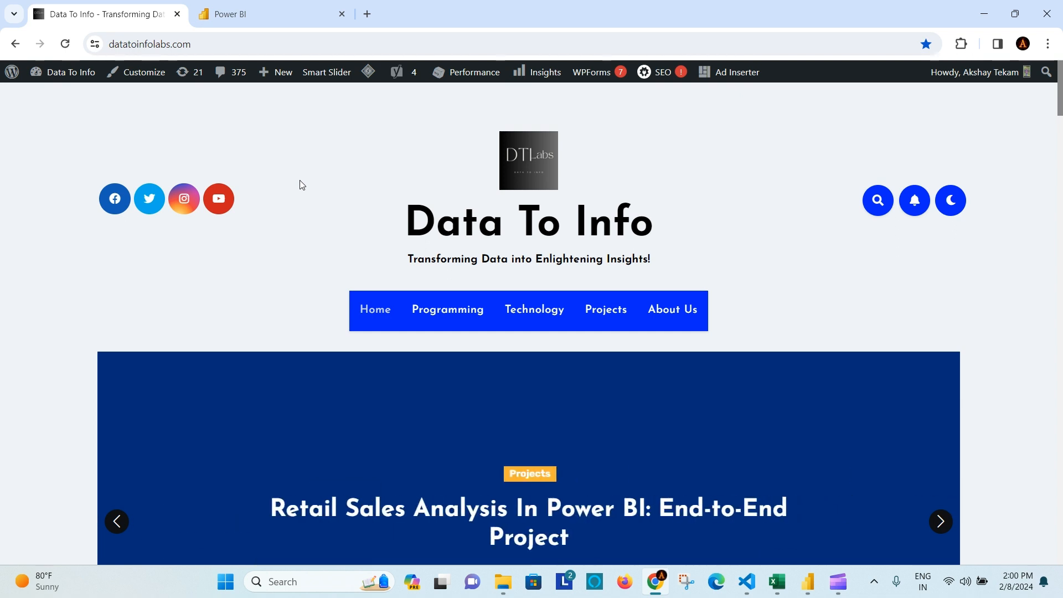
Step: Open the Retail Sales Analysis In Power BI post on the Data To Info blog
{"action": "left_click", "coordinate": [254, 44]}
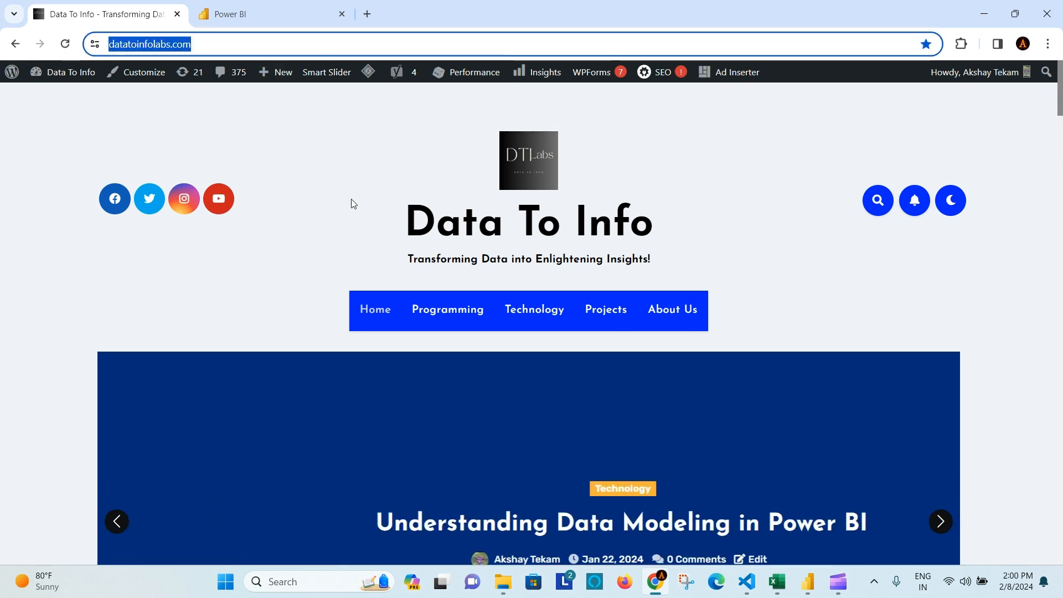
{"action": "left_click", "coordinate": [306, 244]}
{"action": "scroll", "coordinate": [306, 244], "scroll_direction": "down", "scroll_amount": 10}
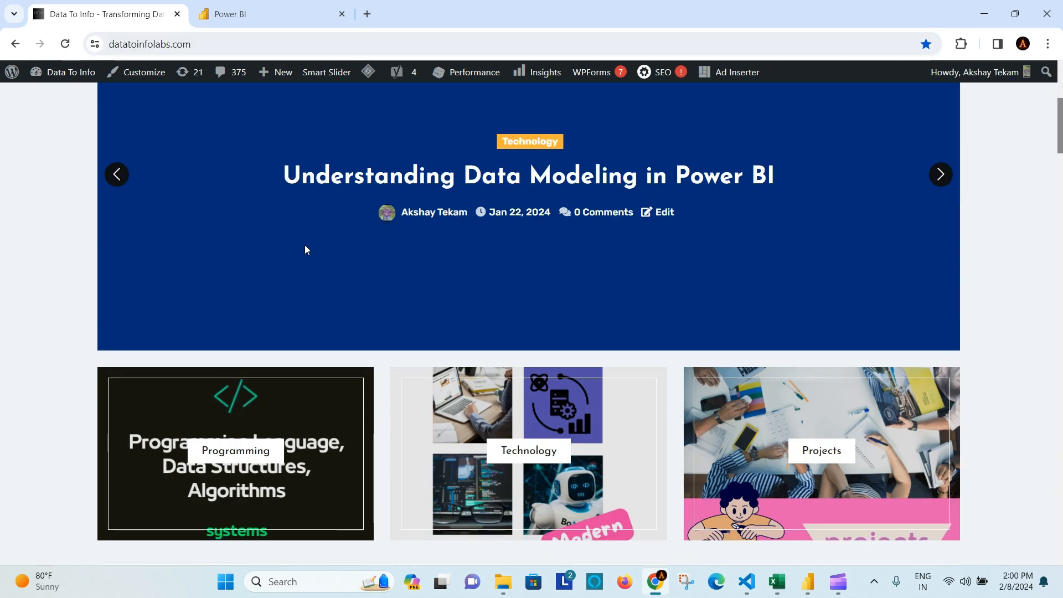
{"action": "scroll", "coordinate": [527, 313], "scroll_direction": "down", "scroll_amount": 4}
{"action": "scroll", "coordinate": [527, 314], "scroll_direction": "up", "scroll_amount": 3}
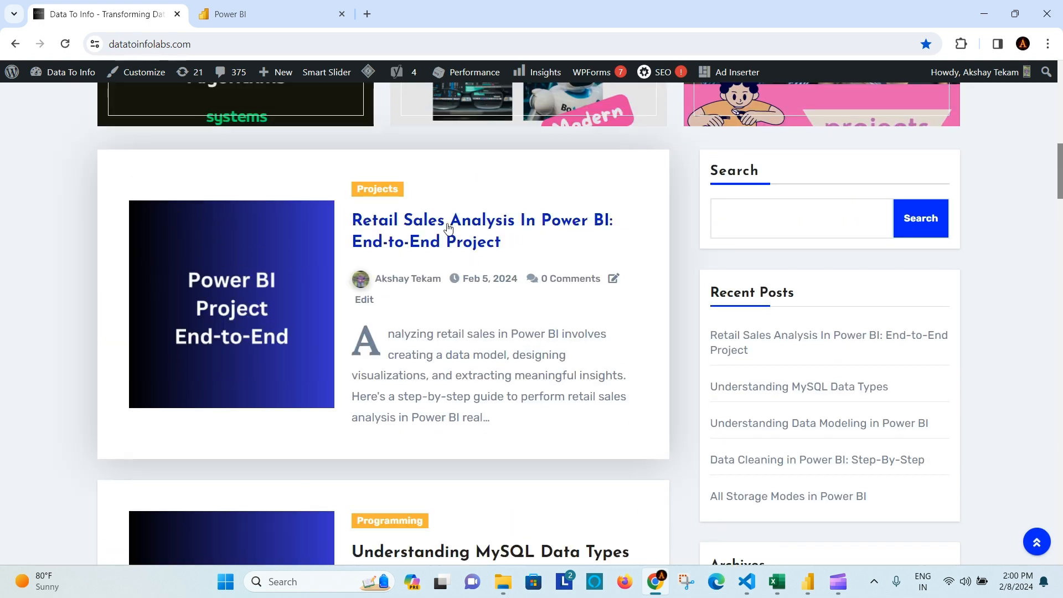
{"action": "left_click", "coordinate": [551, 280]}
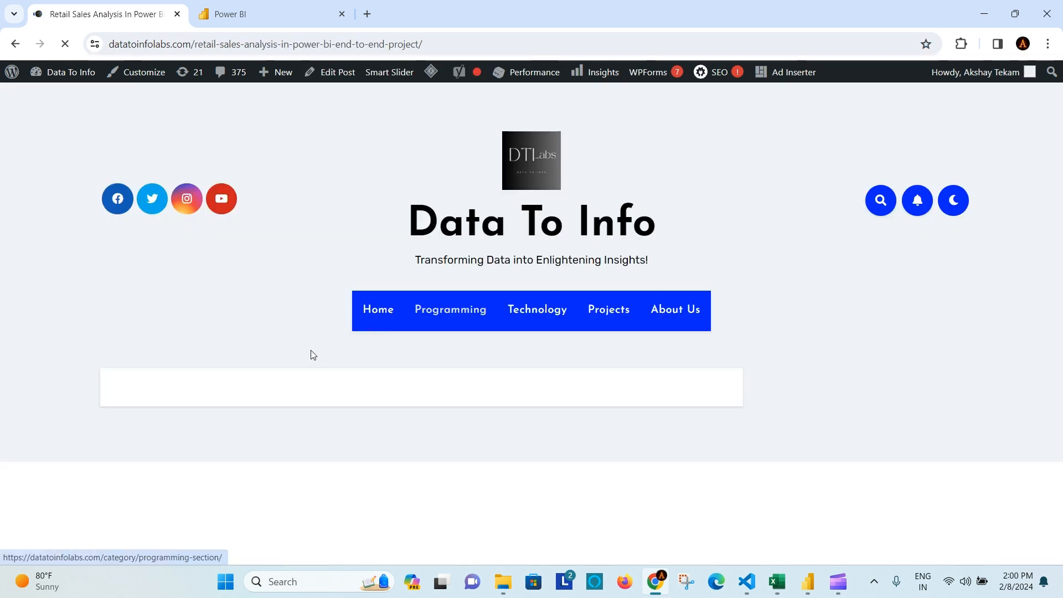
Step: Scroll down to the post's Data Collection section, then bring up the Power BI report
{"action": "scroll", "coordinate": [274, 350], "scroll_direction": "down", "scroll_amount": 15}
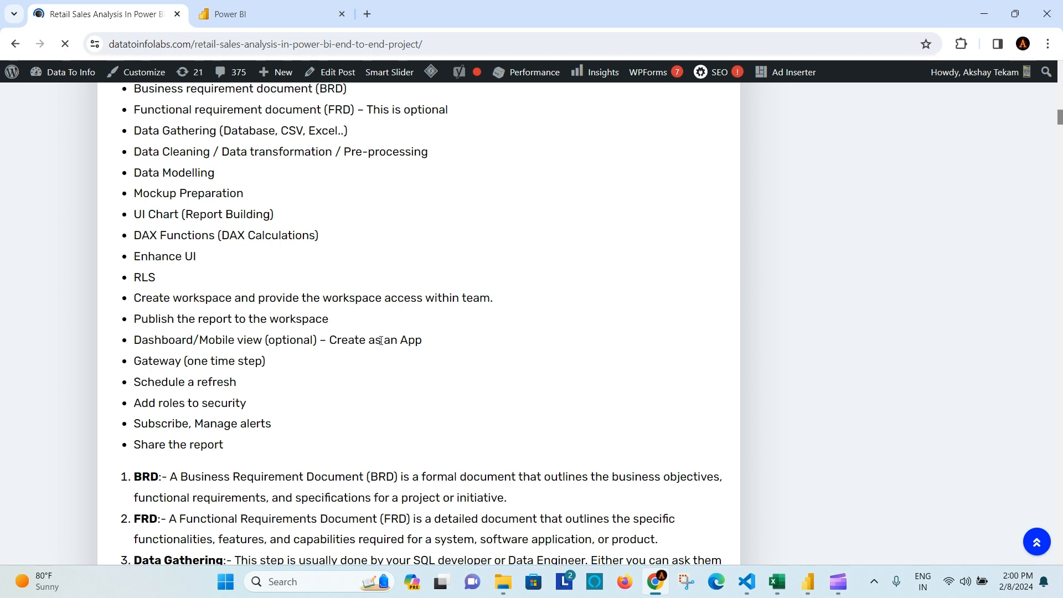
{"action": "scroll", "coordinate": [381, 342], "scroll_direction": "down", "scroll_amount": 8}
{"action": "scroll", "coordinate": [381, 344], "scroll_direction": "down", "scroll_amount": 3}
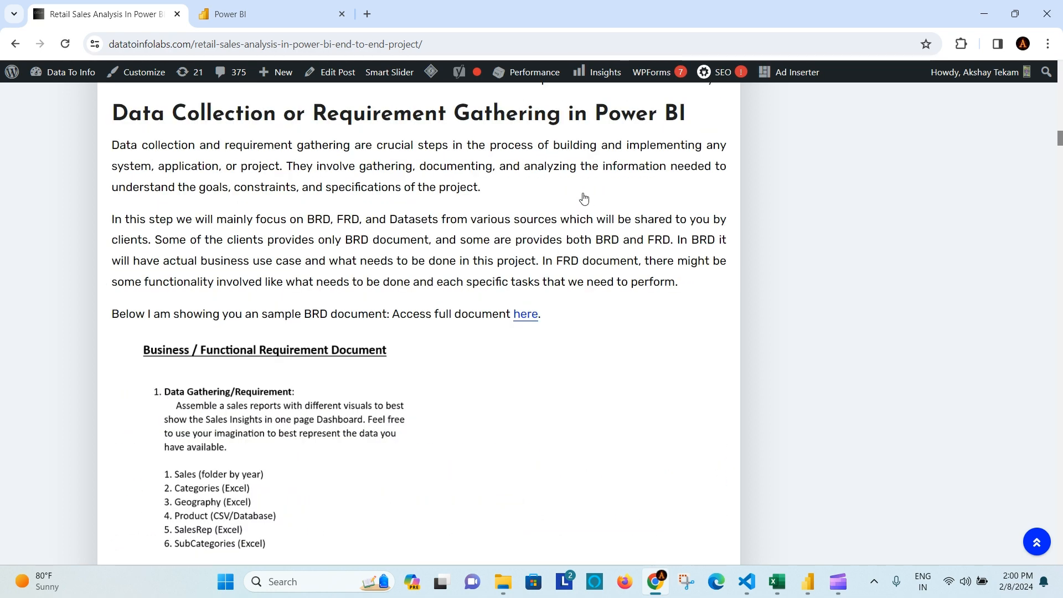
{"action": "left_click", "coordinate": [807, 584]}
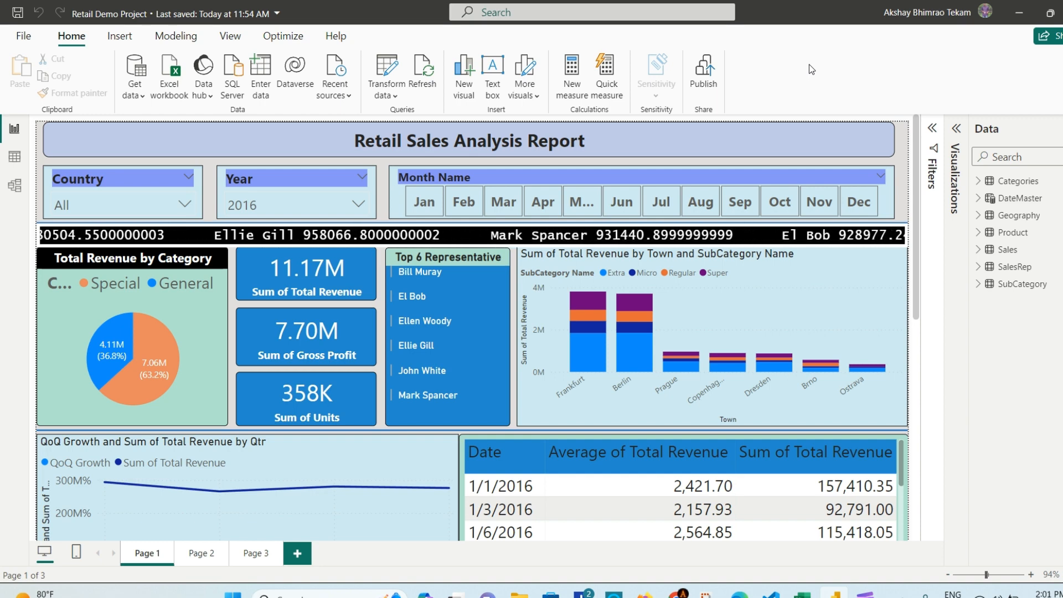
{"action": "key", "text": "alt+Tab"}
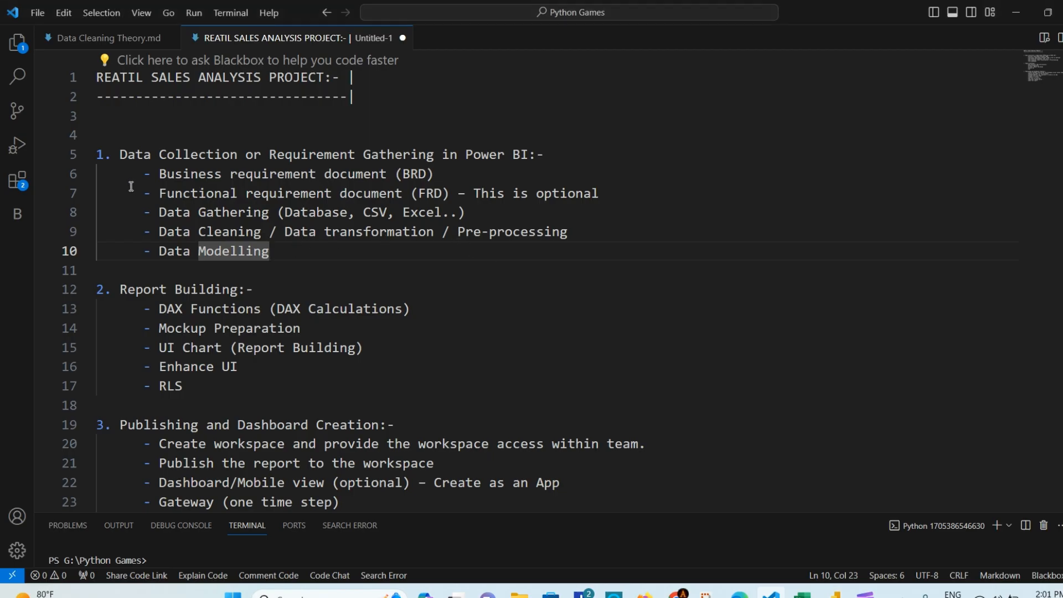
{"action": "left_click_drag", "start_coordinate": [271, 252], "coordinate": [96, 157]}
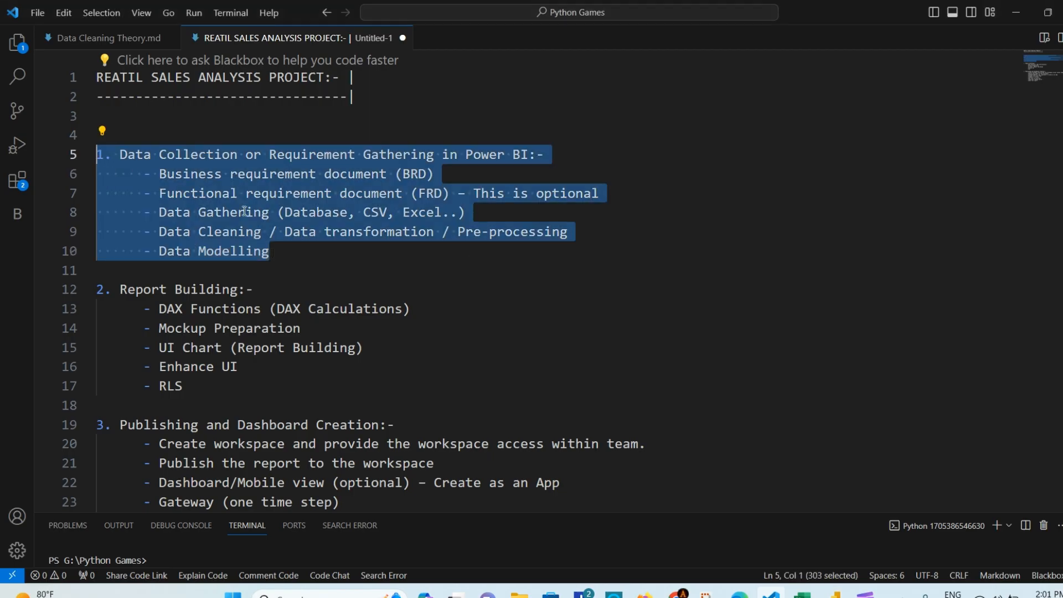
{"action": "left_click", "coordinate": [323, 257]}
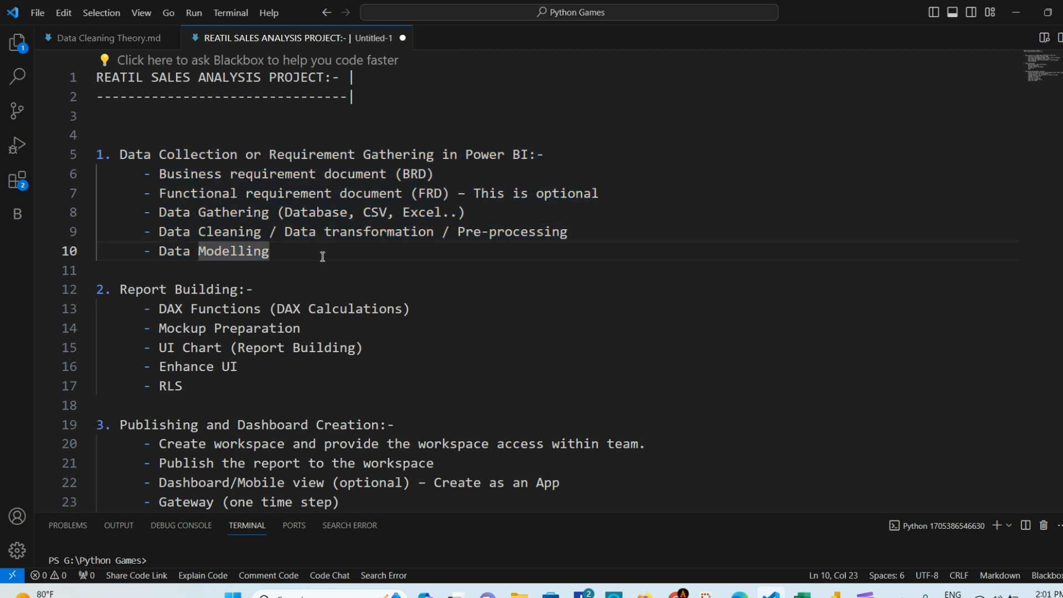
{"action": "left_click", "coordinate": [248, 215]}
{"action": "left_click", "coordinate": [246, 253]}
{"action": "scroll", "coordinate": [266, 271], "scroll_direction": "down", "scroll_amount": 1}
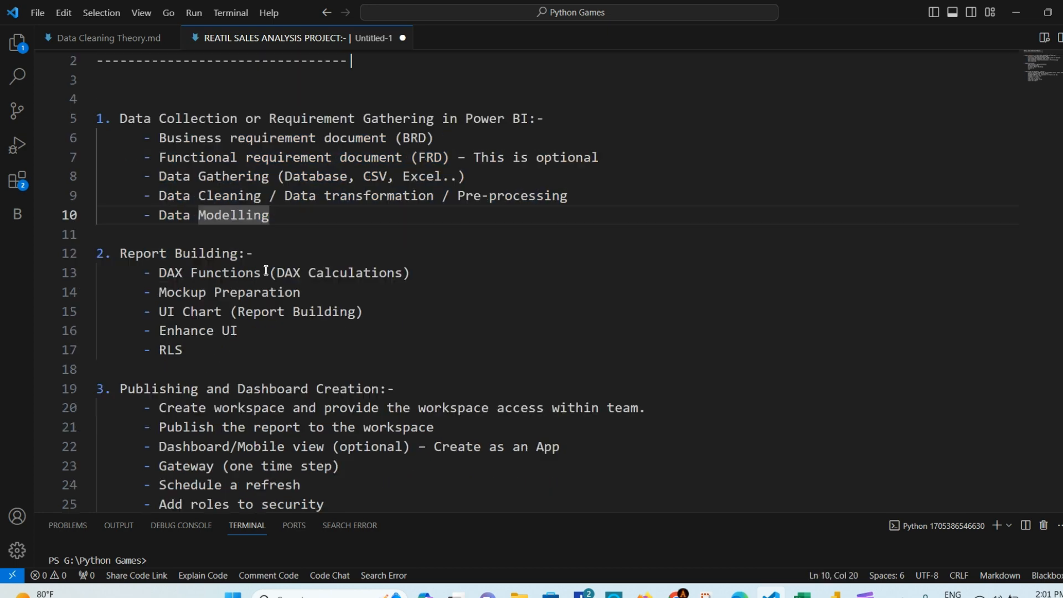
{"action": "left_click", "coordinate": [218, 344]}
{"action": "left_click_drag", "start_coordinate": [183, 349], "coordinate": [120, 253]}
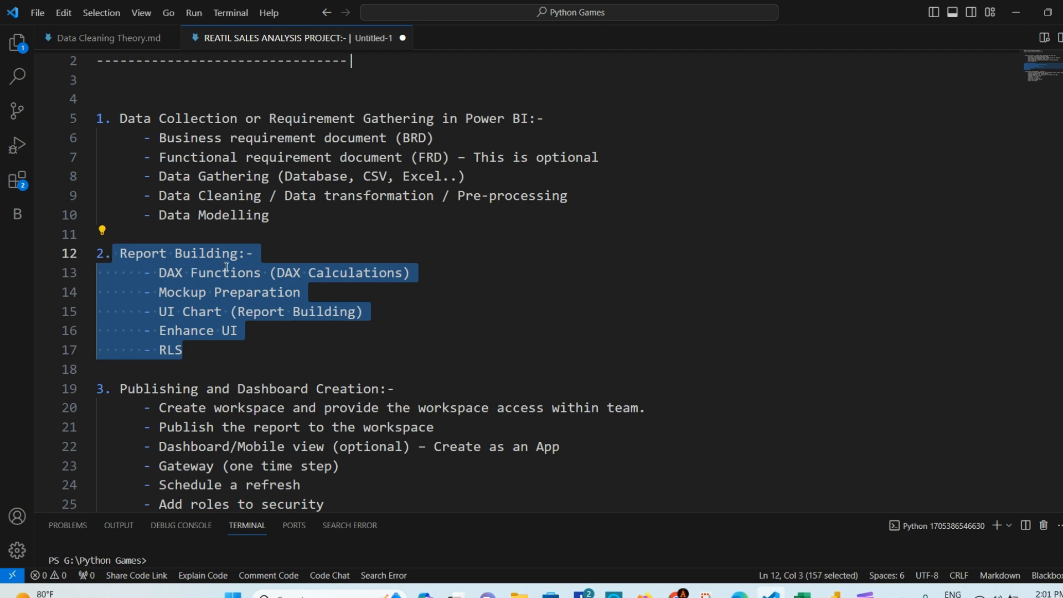
{"action": "left_click", "coordinate": [444, 272]}
{"action": "left_click", "coordinate": [345, 294]}
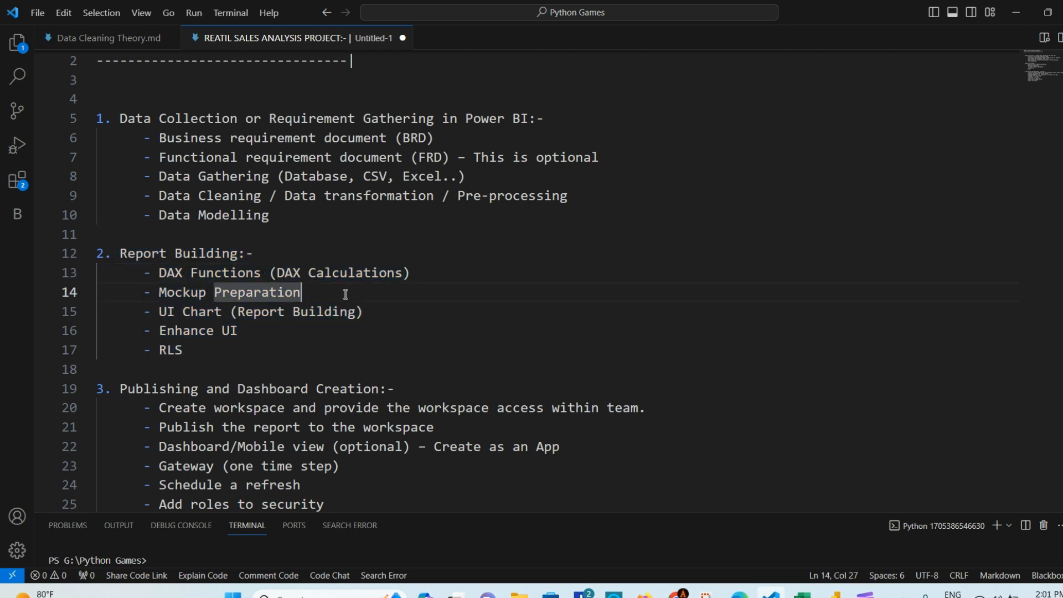
{"action": "left_click", "coordinate": [164, 294], "text": "shift"}
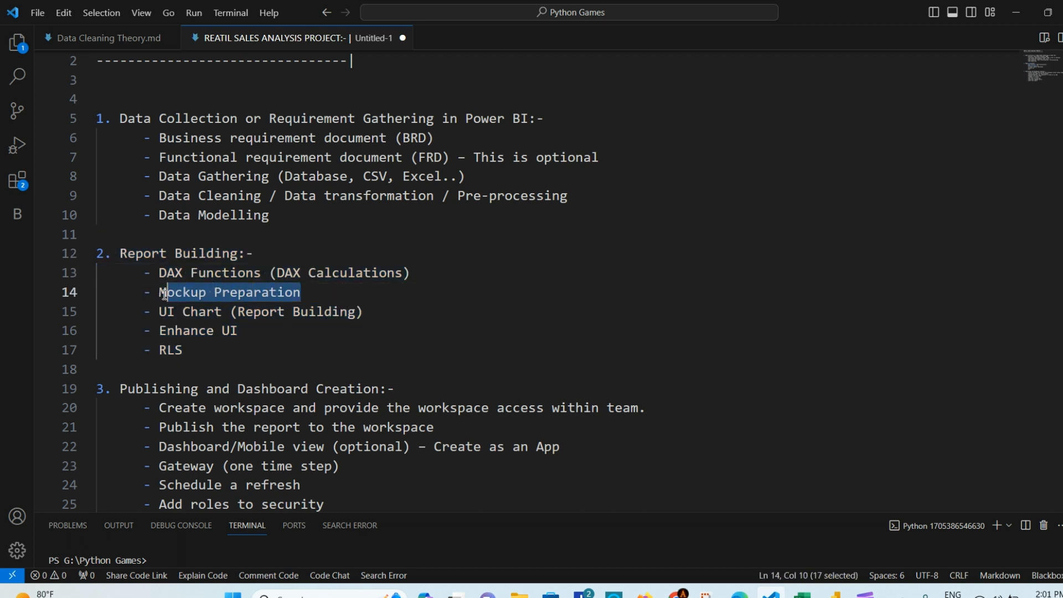
{"action": "left_click", "coordinate": [341, 292]}
{"action": "left_click", "coordinate": [282, 331]}
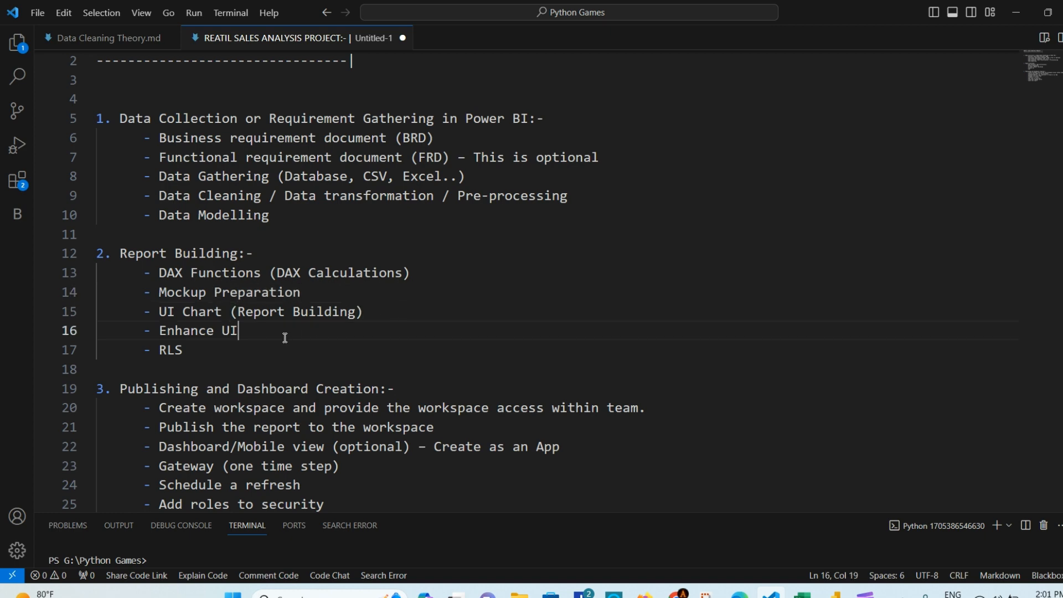
{"action": "scroll", "coordinate": [276, 327], "scroll_direction": "down", "scroll_amount": 1}
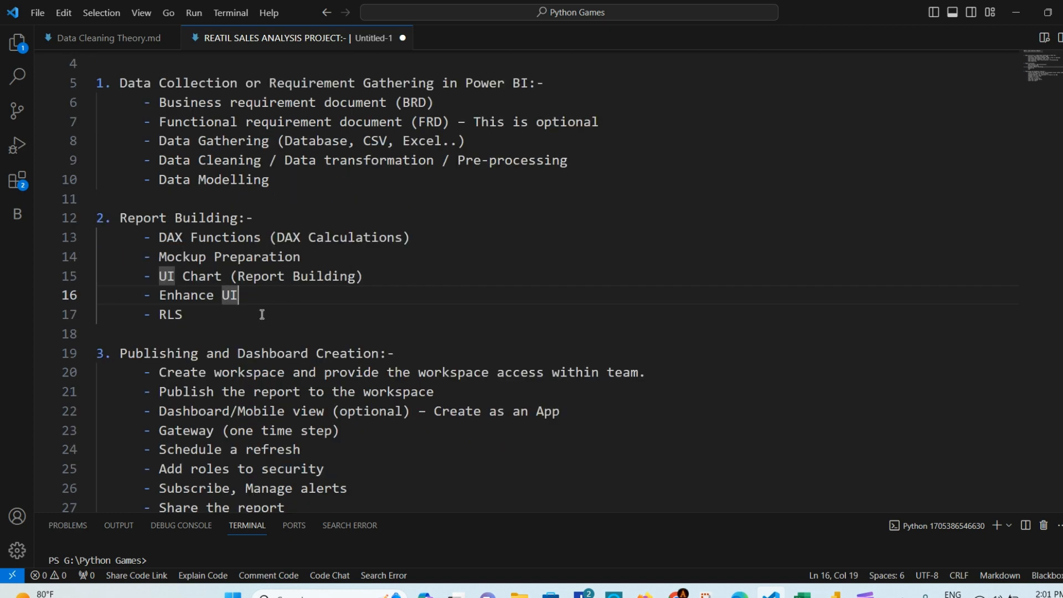
{"action": "left_click_drag", "start_coordinate": [199, 316], "coordinate": [151, 314]}
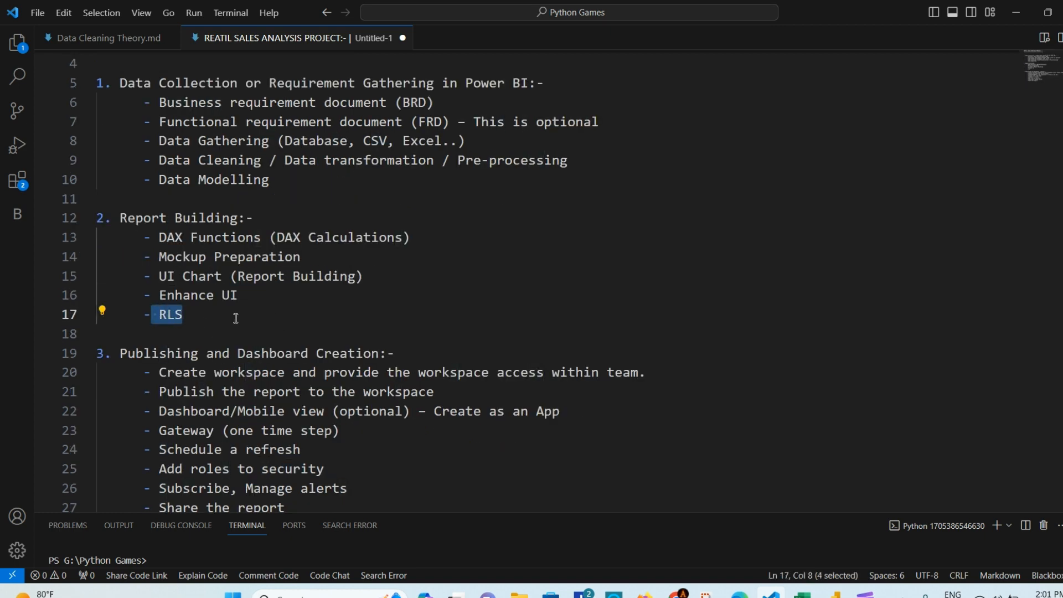
{"action": "left_click", "coordinate": [207, 314]}
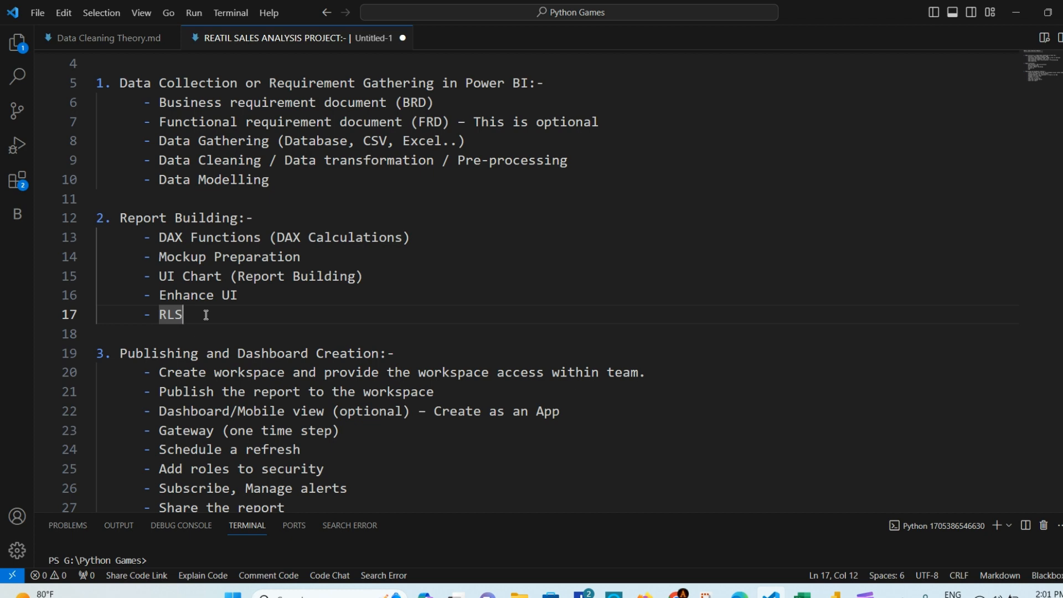
{"action": "scroll", "coordinate": [206, 315], "scroll_direction": "down", "scroll_amount": 2}
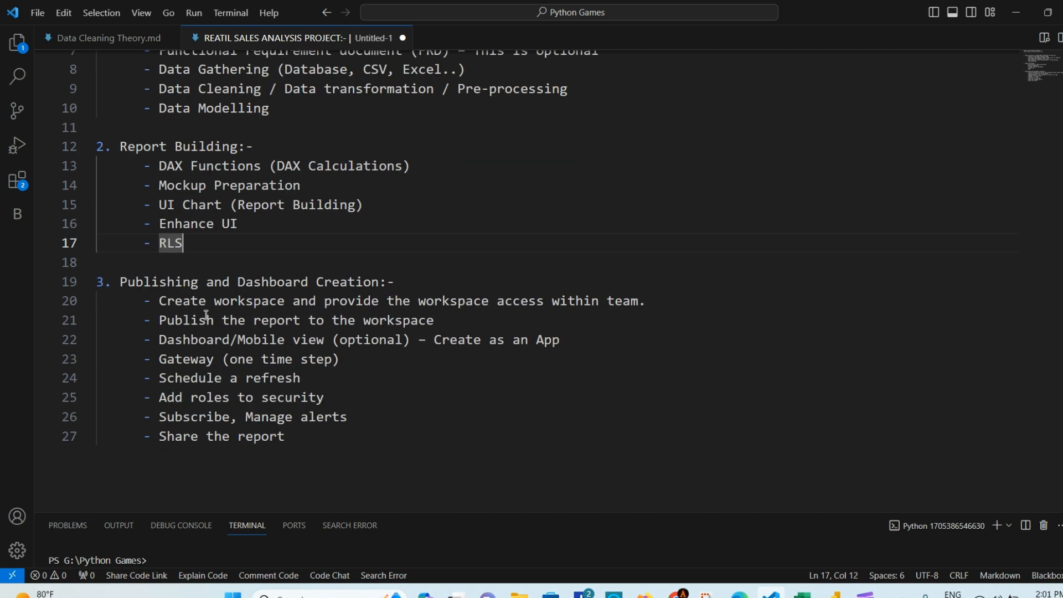
{"action": "left_click_drag", "start_coordinate": [301, 438], "coordinate": [98, 282]}
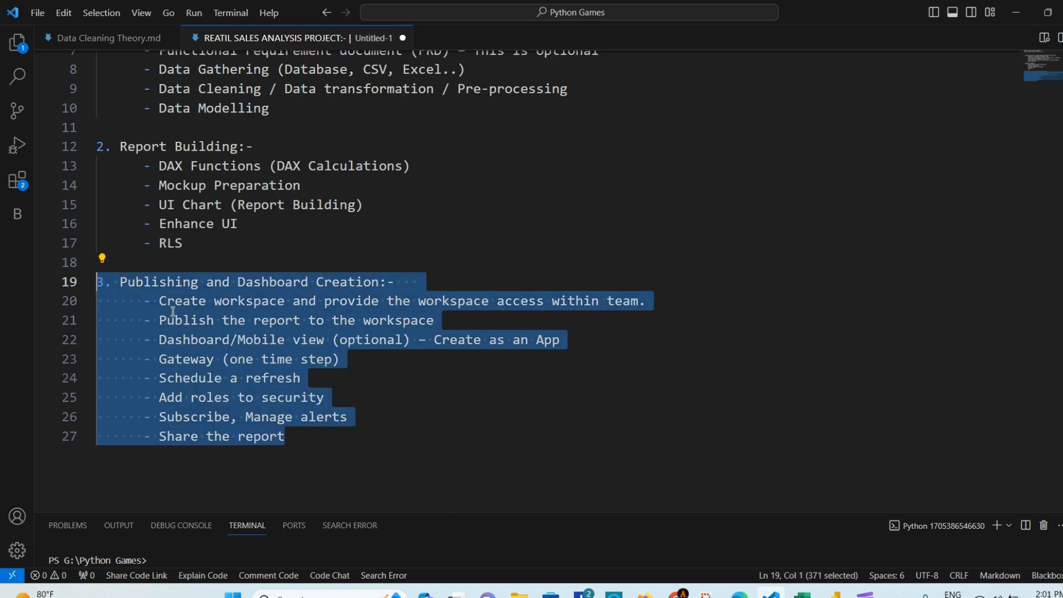
{"action": "left_click", "coordinate": [449, 279]}
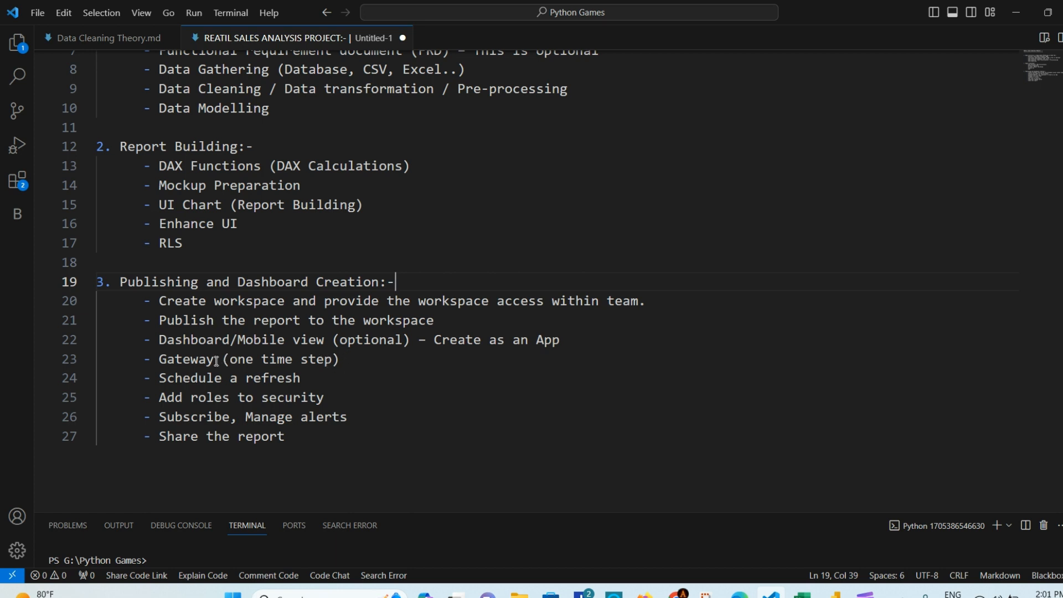
{"action": "left_click", "coordinate": [187, 359]}
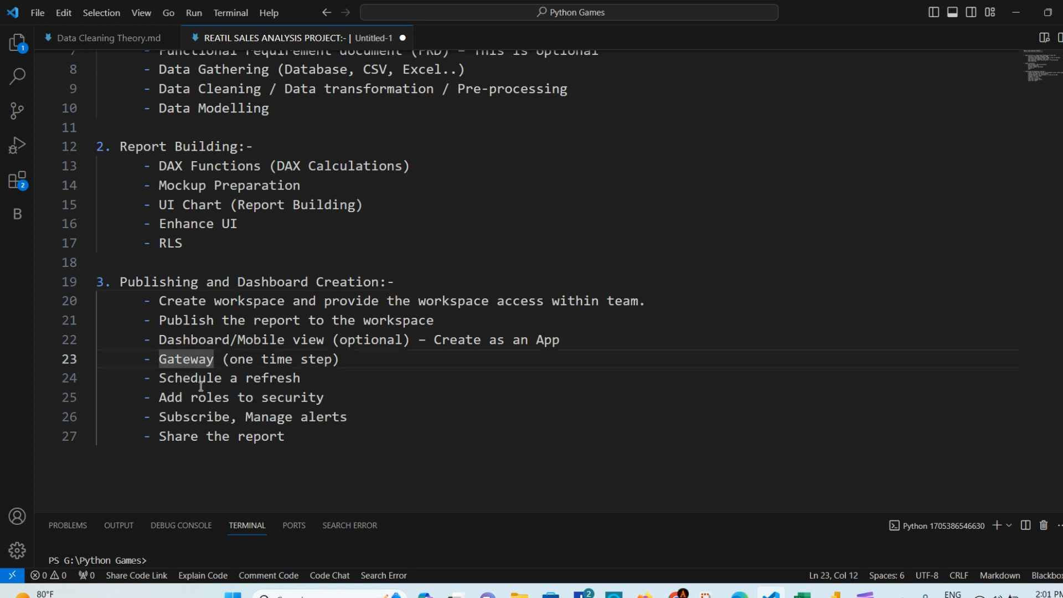
{"action": "left_click", "coordinate": [191, 380]}
{"action": "left_click", "coordinate": [278, 380]}
{"action": "left_click", "coordinate": [214, 398]}
{"action": "left_click", "coordinate": [293, 399]}
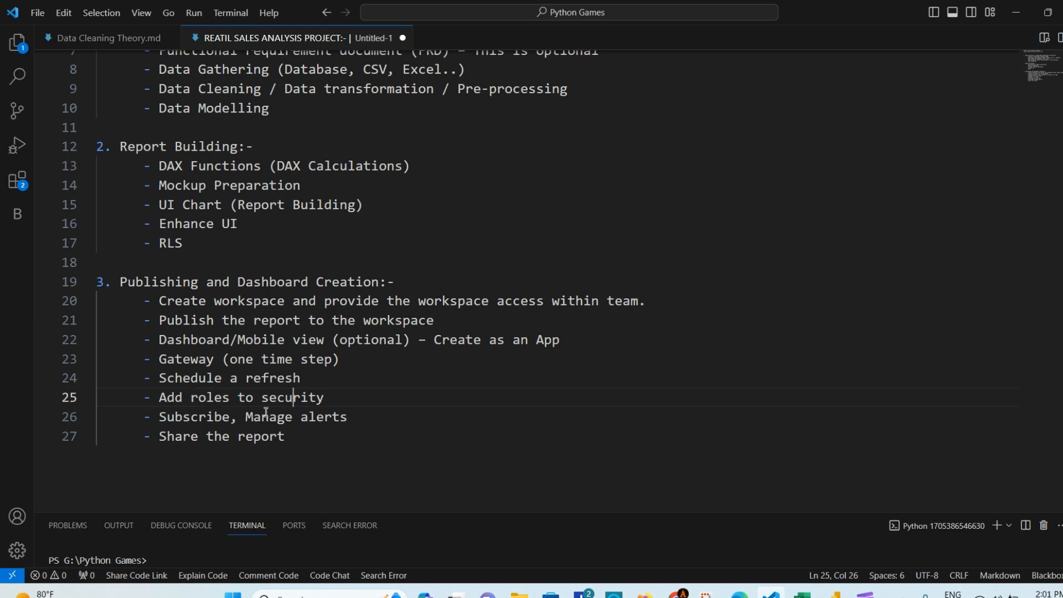
{"action": "left_click", "coordinate": [204, 415]}
{"action": "left_click", "coordinate": [324, 417]}
{"action": "left_click", "coordinate": [359, 416]}
{"action": "left_click", "coordinate": [319, 438]}
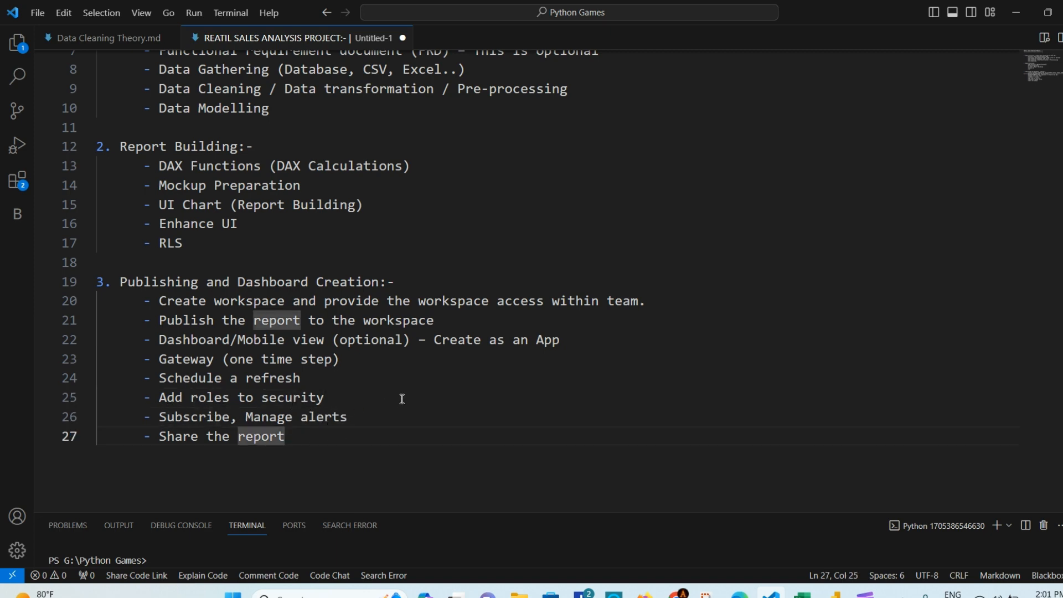
{"action": "scroll", "coordinate": [403, 398], "scroll_direction": "up", "scroll_amount": 1}
{"action": "scroll", "coordinate": [402, 399], "scroll_direction": "up", "scroll_amount": 1}
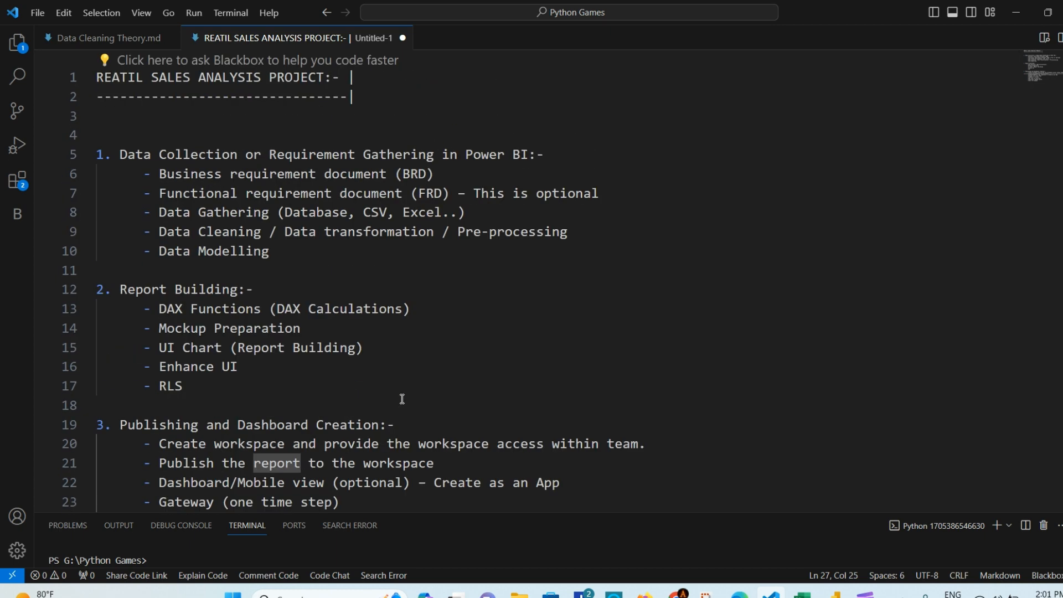
{"action": "left_click", "coordinate": [211, 383]}
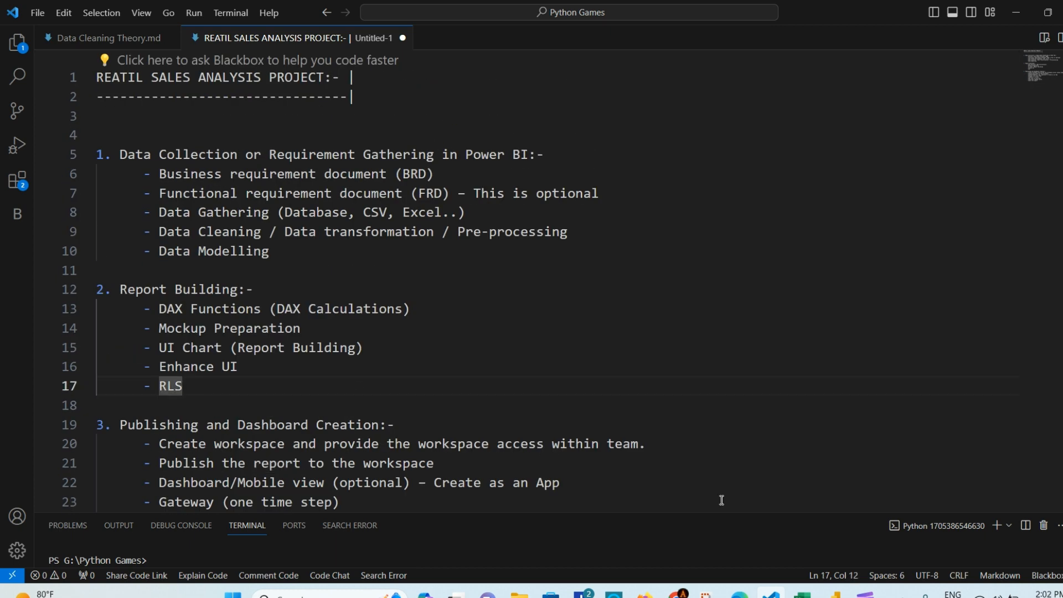
{"action": "left_click", "coordinate": [837, 592]}
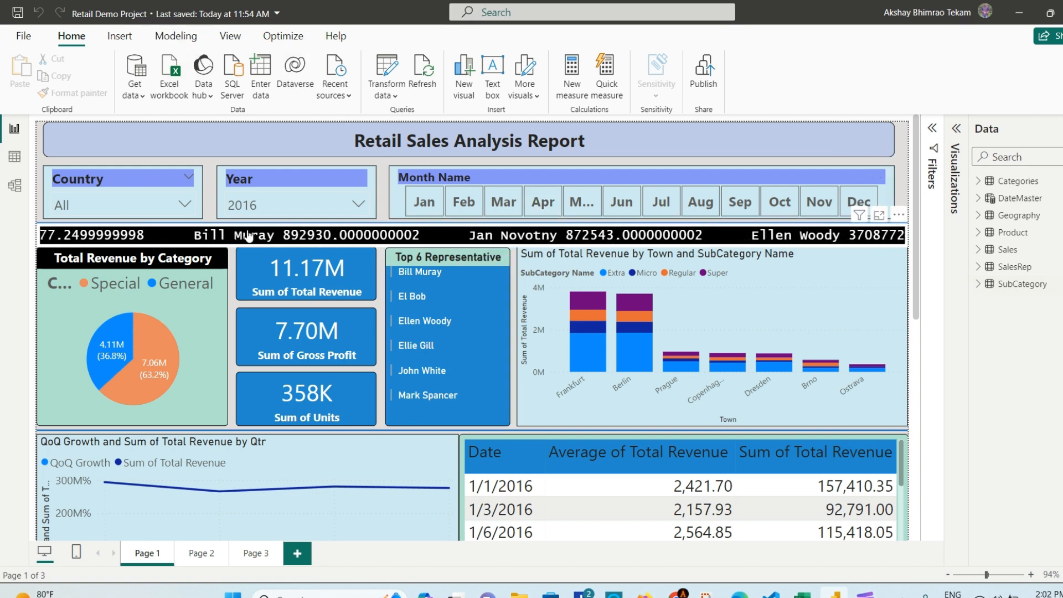
Step: Filter the Country slicer to Germany, then Denmark, then Czech republic, then clear it back to All
{"action": "left_click", "coordinate": [185, 205]}
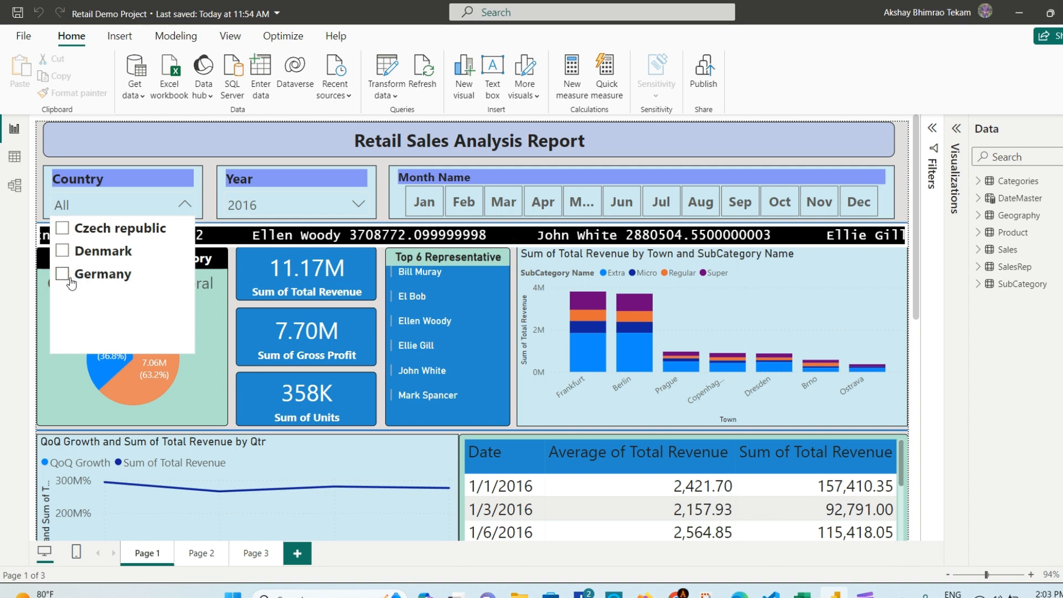
{"action": "left_click", "coordinate": [137, 289]}
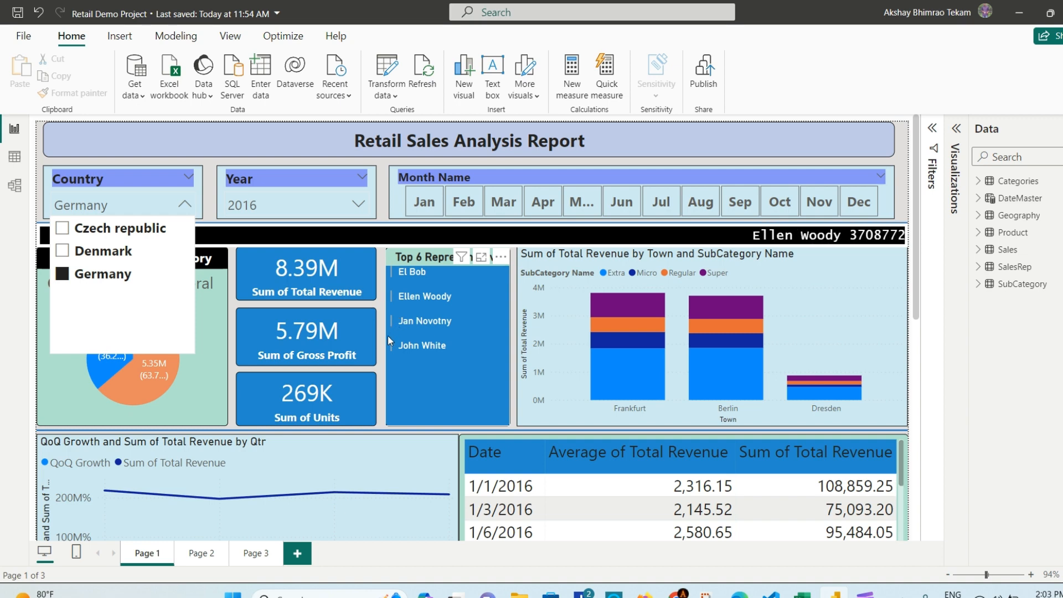
{"action": "left_click", "coordinate": [89, 251]}
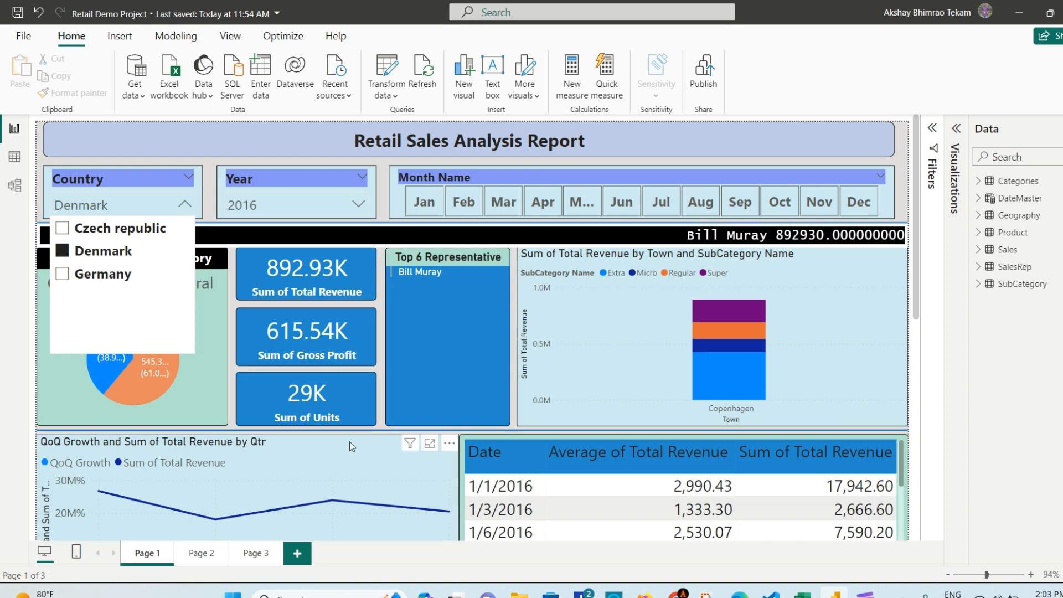
{"action": "left_click", "coordinate": [62, 229]}
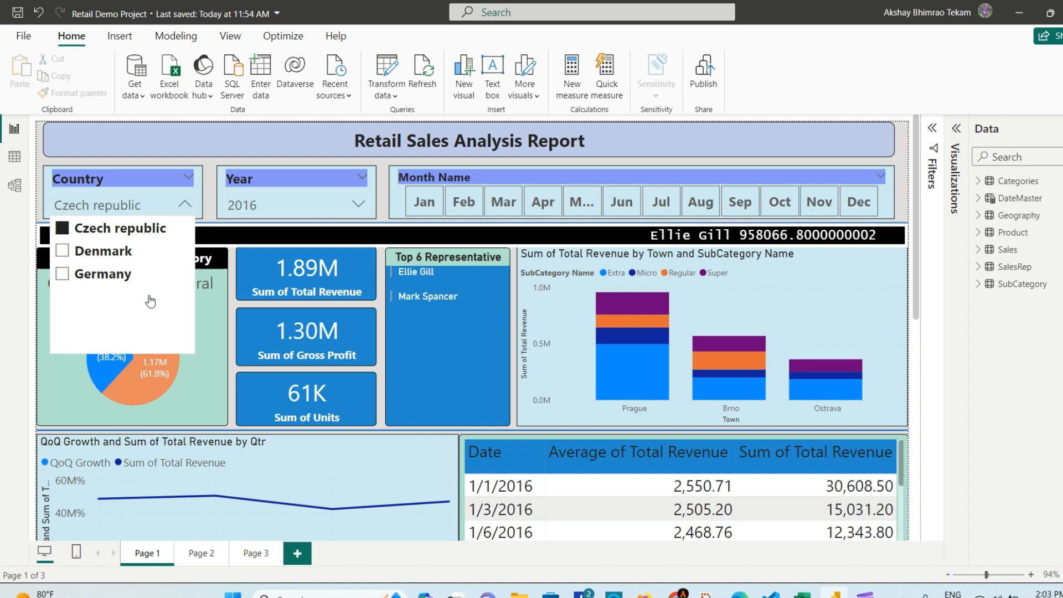
{"action": "left_click", "coordinate": [8, 270]}
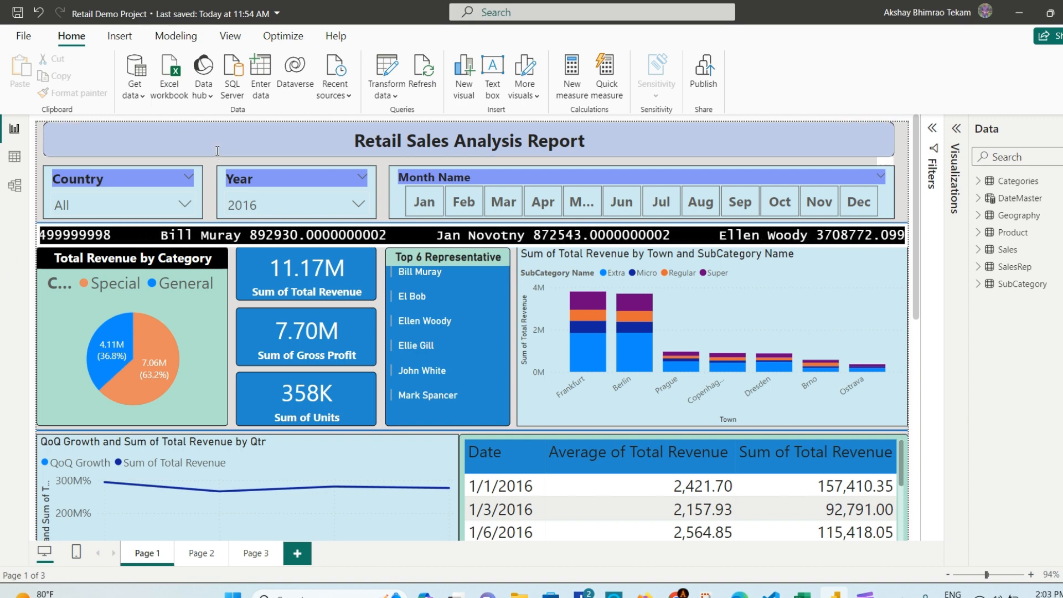
Step: Open the Country slicer dropdown and close it again, leaving all countries selected
{"action": "left_click", "coordinate": [184, 206]}
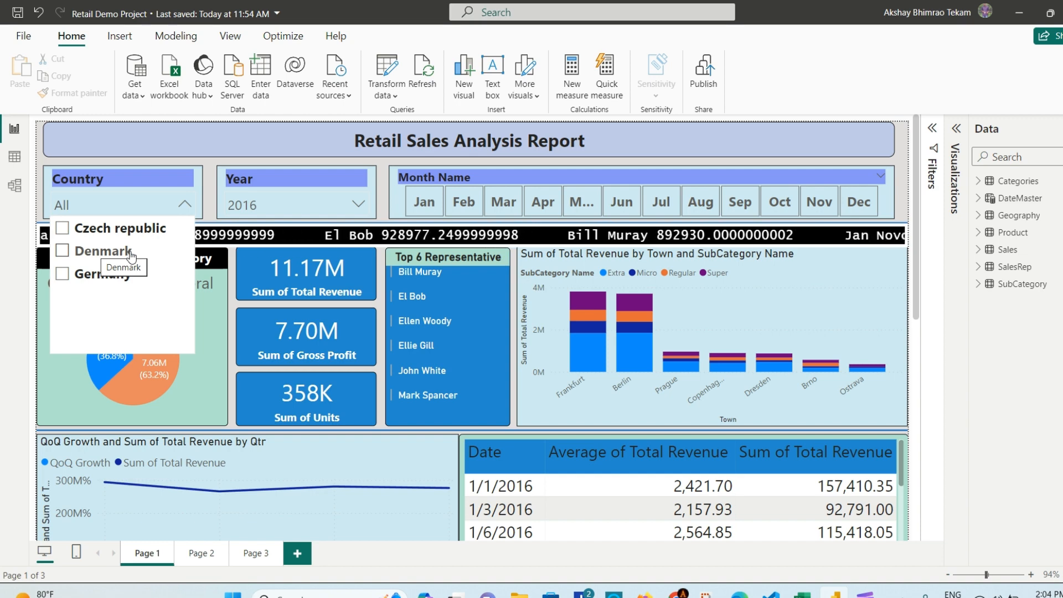
{"action": "left_click", "coordinate": [5, 264]}
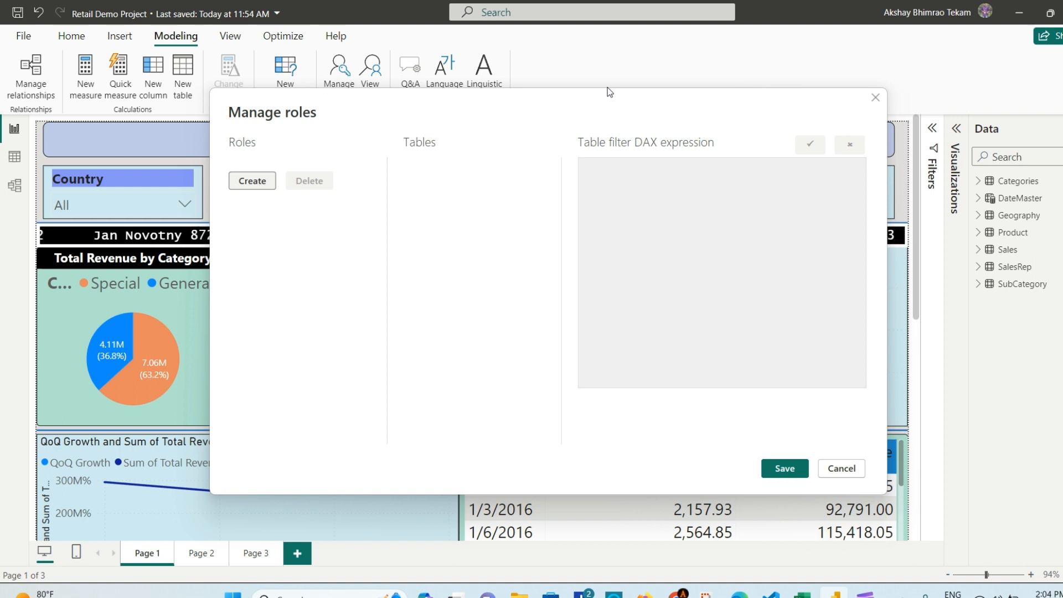
Step: Create a 'czech republic Role' with a [Country] filter on the Geography table
{"action": "left_click", "coordinate": [253, 181]}
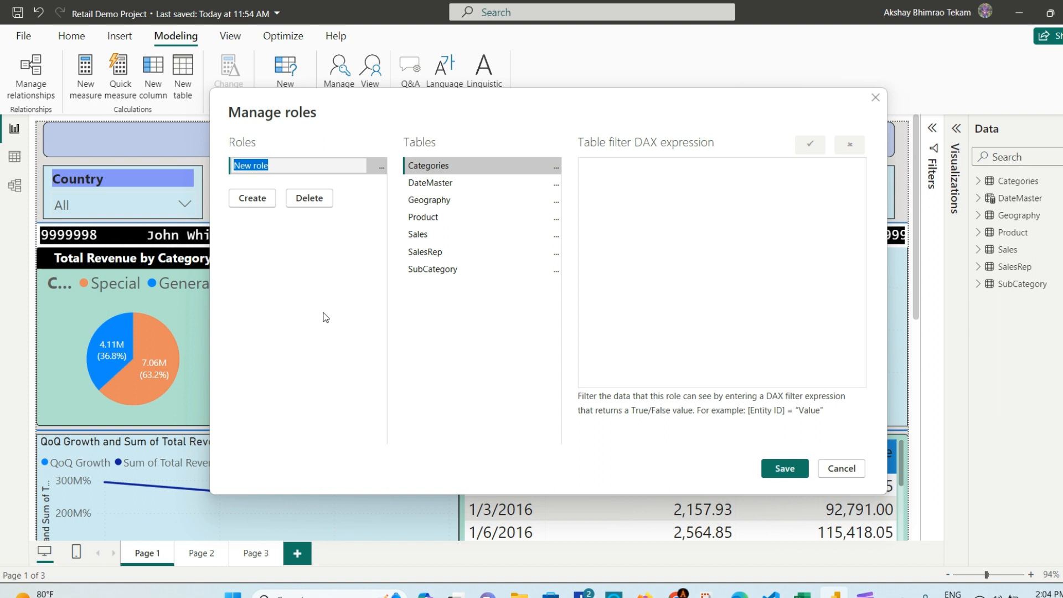
{"action": "type", "text": "c"}
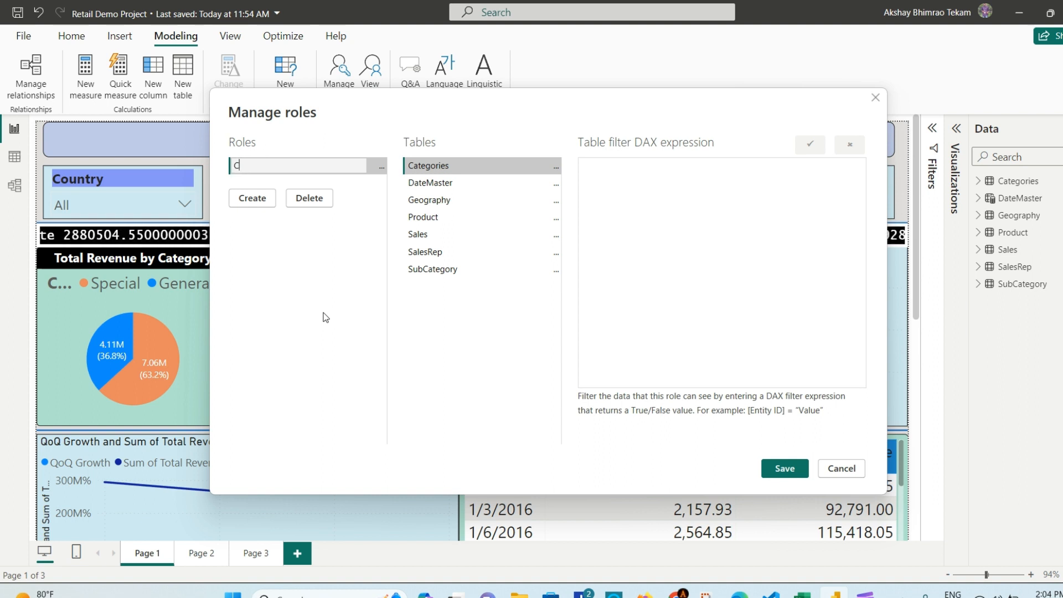
{"action": "type", "text": "zech "}
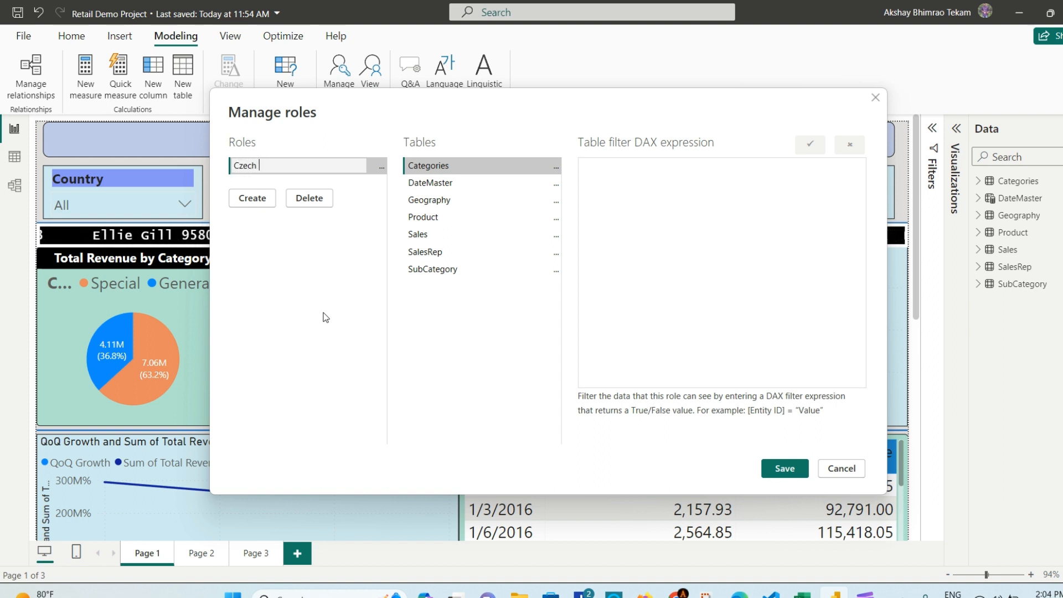
{"action": "type", "text": "repub"}
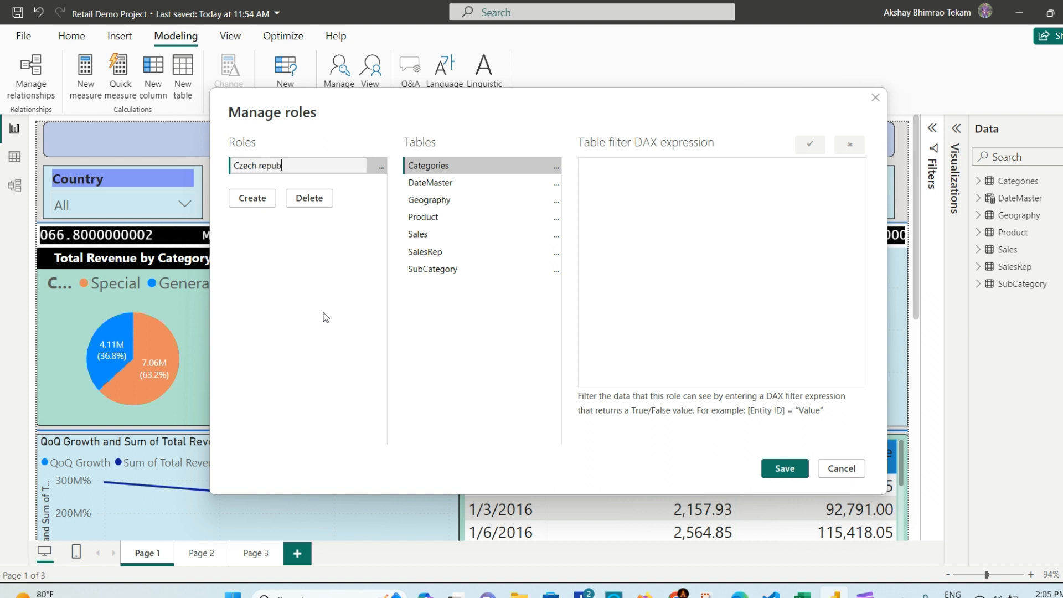
{"action": "type", "text": "lic Role"}
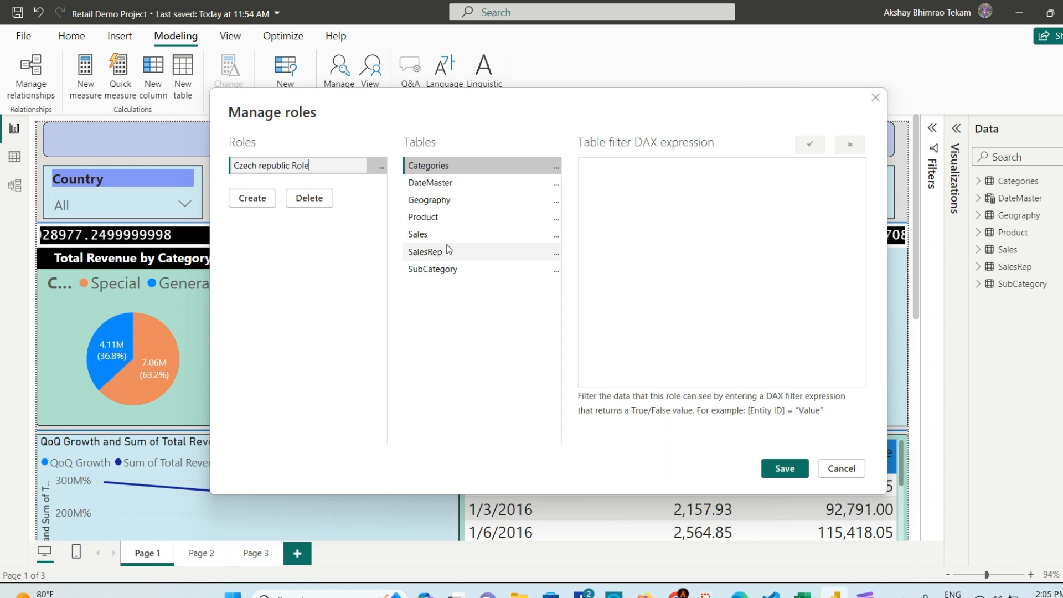
{"action": "left_click", "coordinate": [435, 205]}
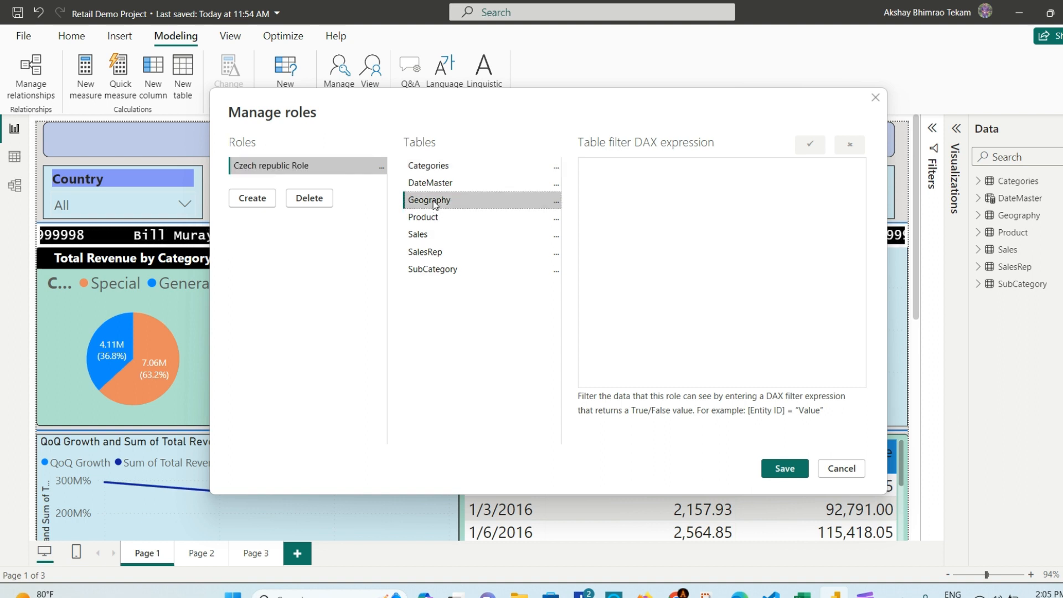
{"action": "left_click", "coordinate": [557, 204]}
{"action": "mouse_move", "coordinate": [614, 209]}
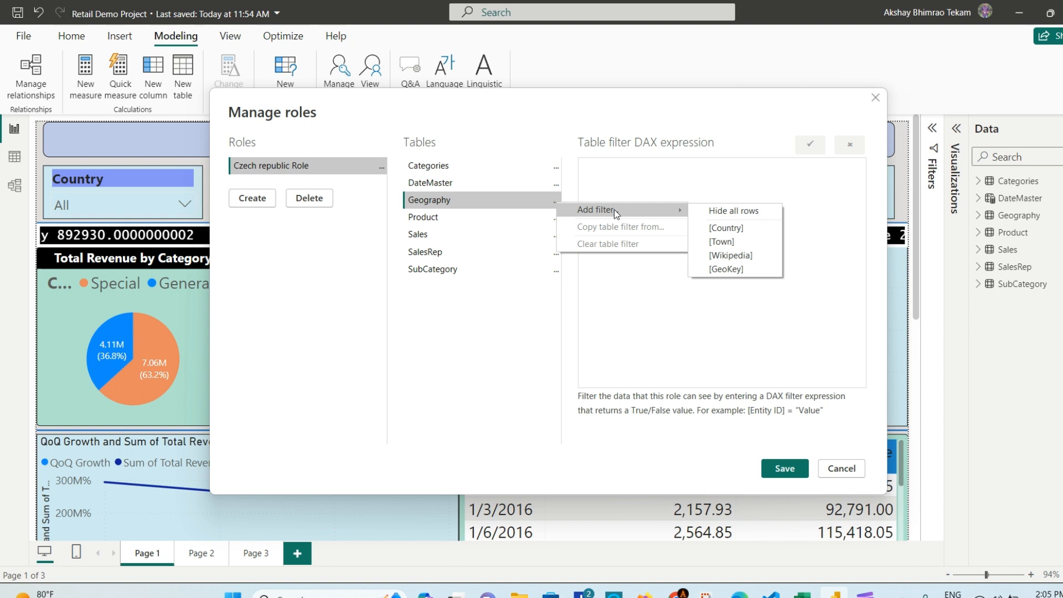
{"action": "left_click", "coordinate": [752, 229]}
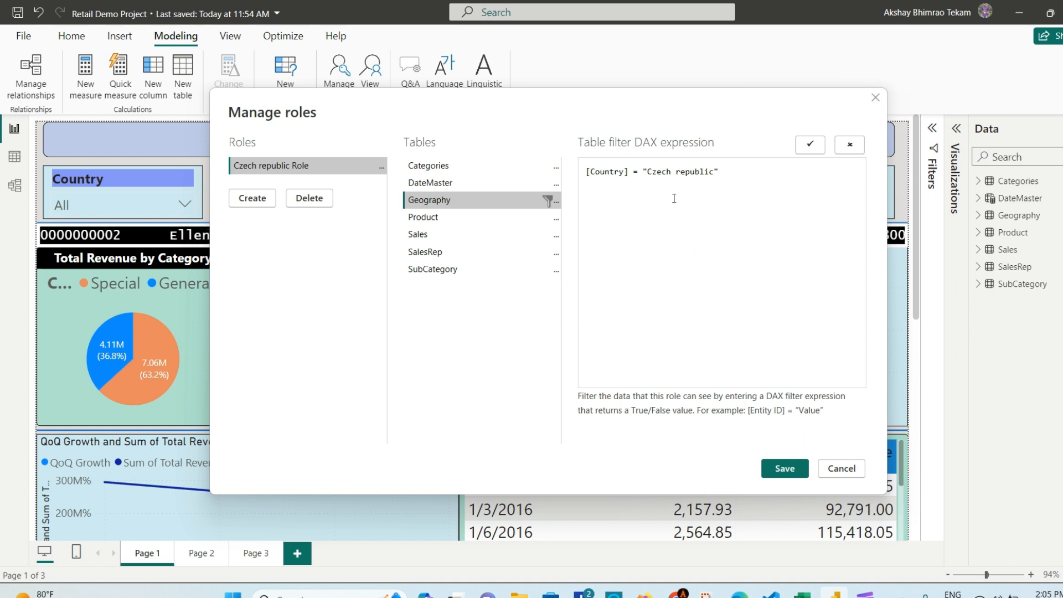
Step: Add a 'Denmark Role' filtering Geography [Country] to Denmark, and start a third role
{"action": "left_click", "coordinate": [258, 199]}
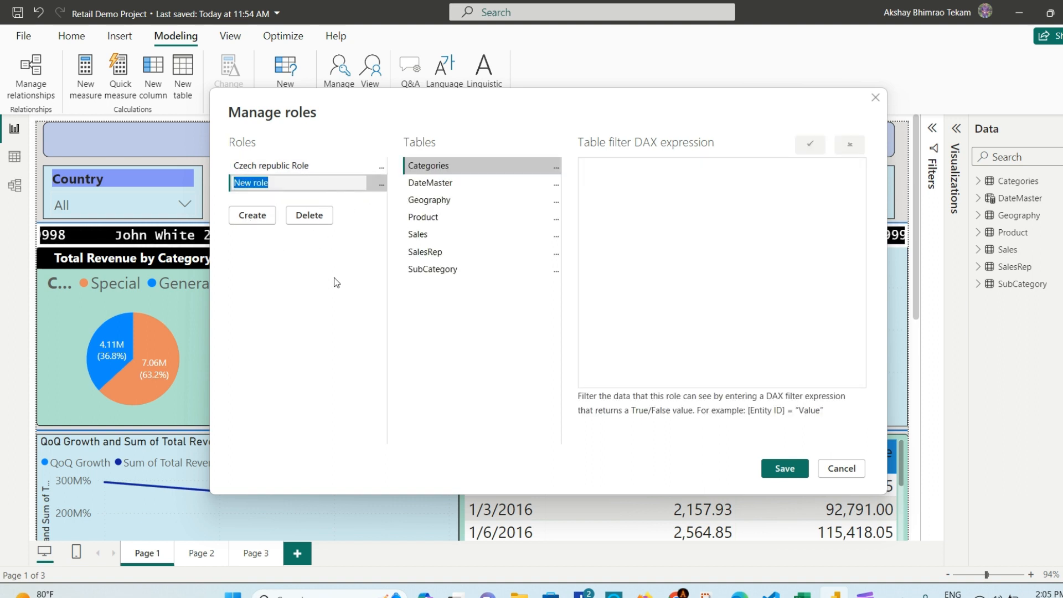
{"action": "type", "text": "Den"}
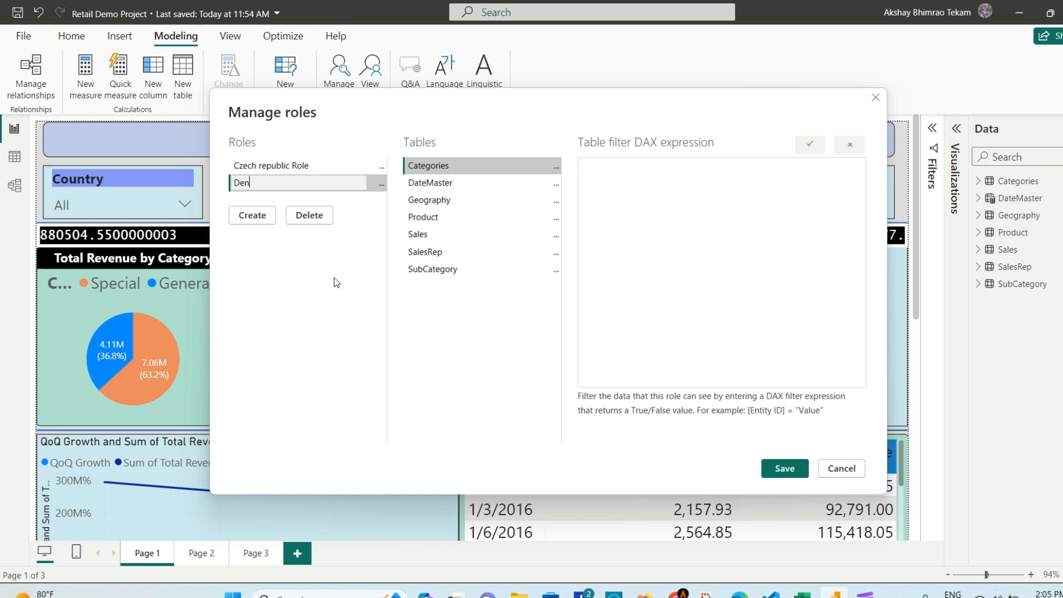
{"action": "type", "text": "mark Role"}
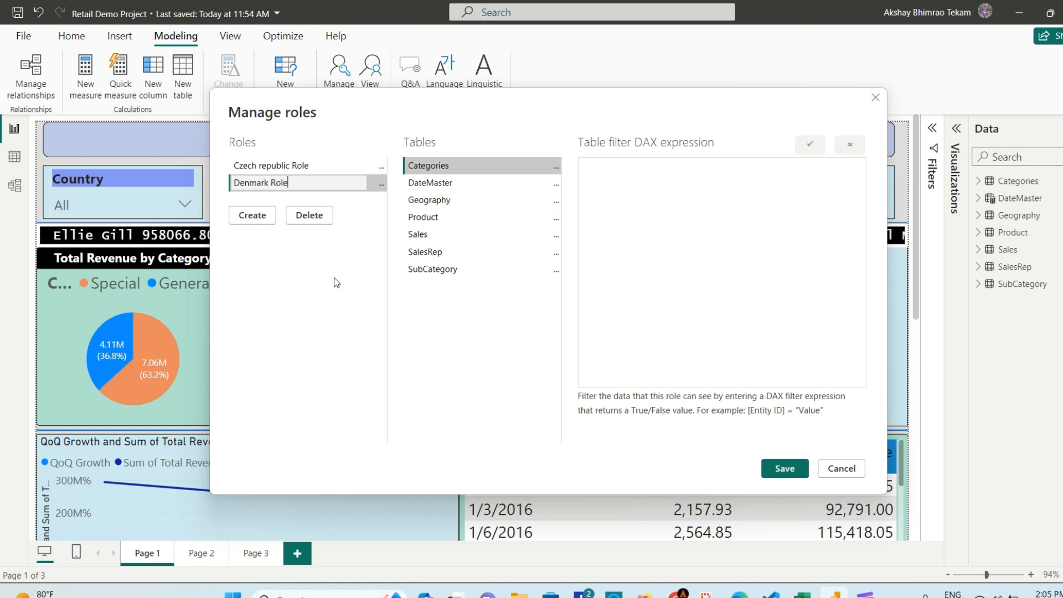
{"action": "left_click", "coordinate": [535, 201]}
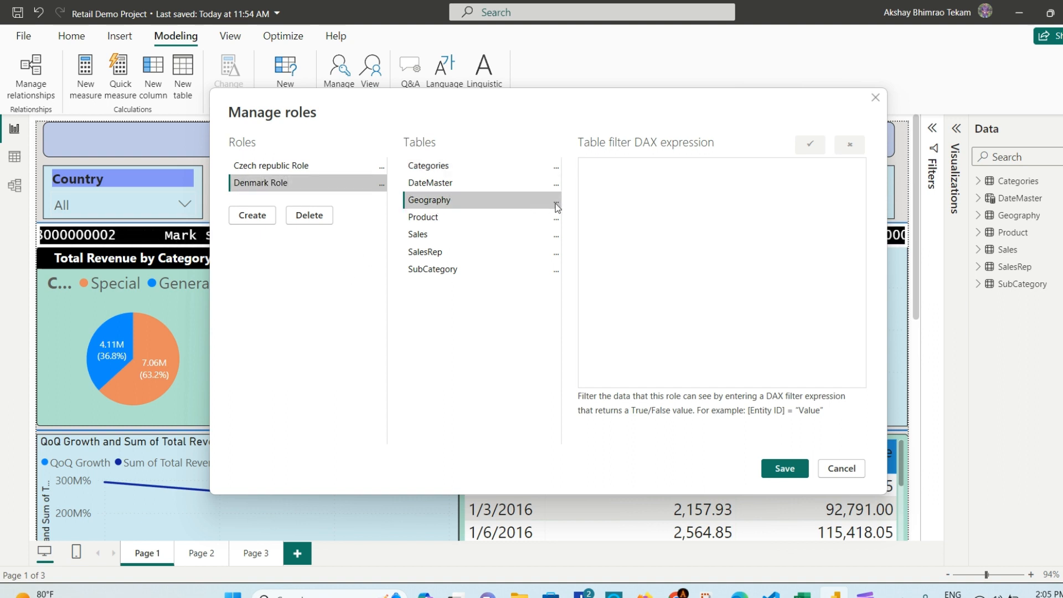
{"action": "left_click", "coordinate": [556, 204]}
{"action": "mouse_move", "coordinate": [616, 214]}
{"action": "left_click", "coordinate": [719, 227]}
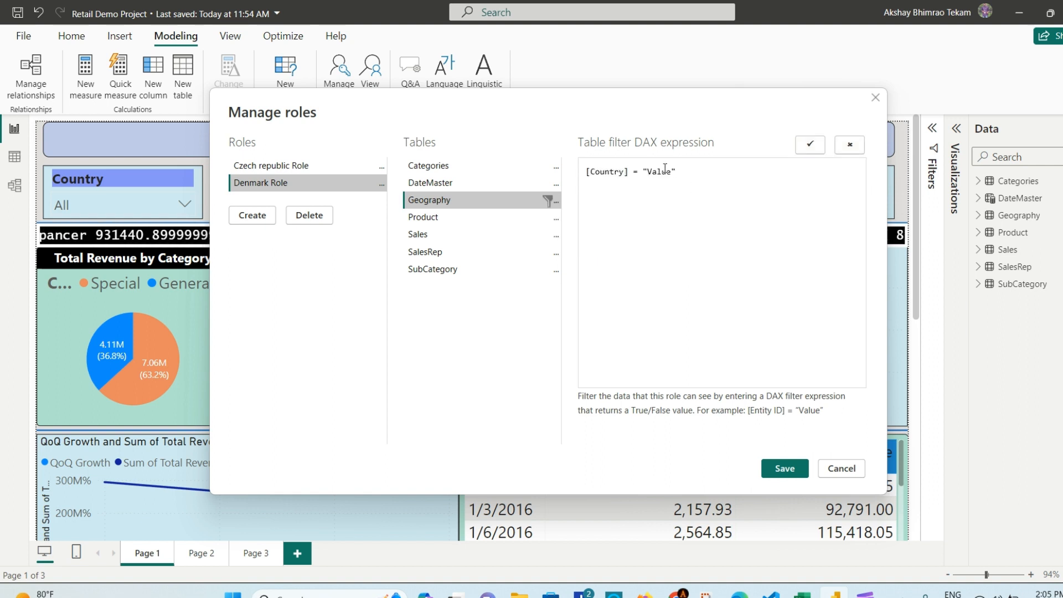
{"action": "double_click", "coordinate": [665, 170]}
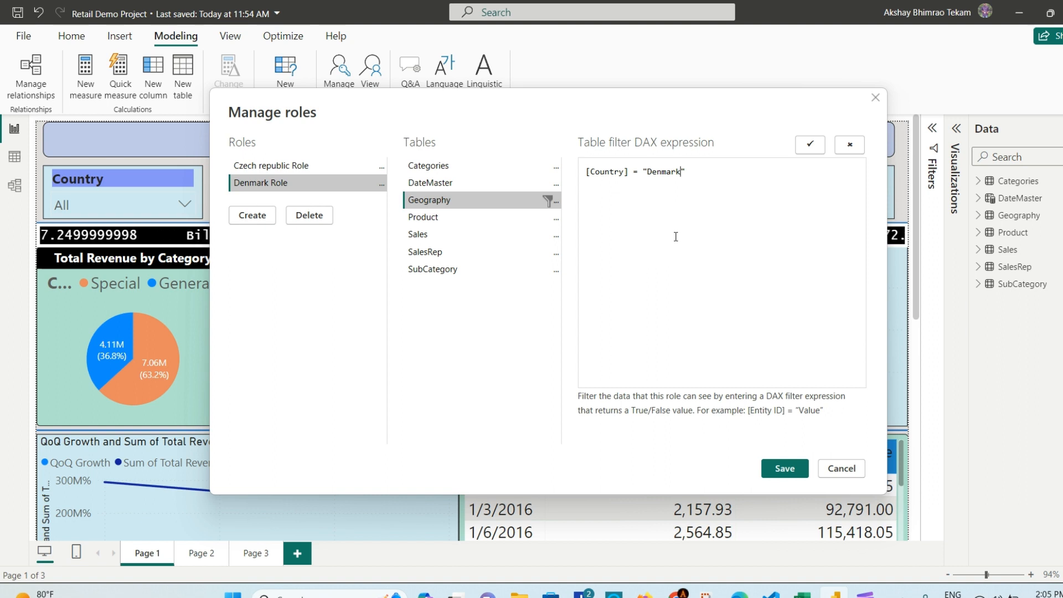
{"action": "left_click", "coordinate": [265, 221]}
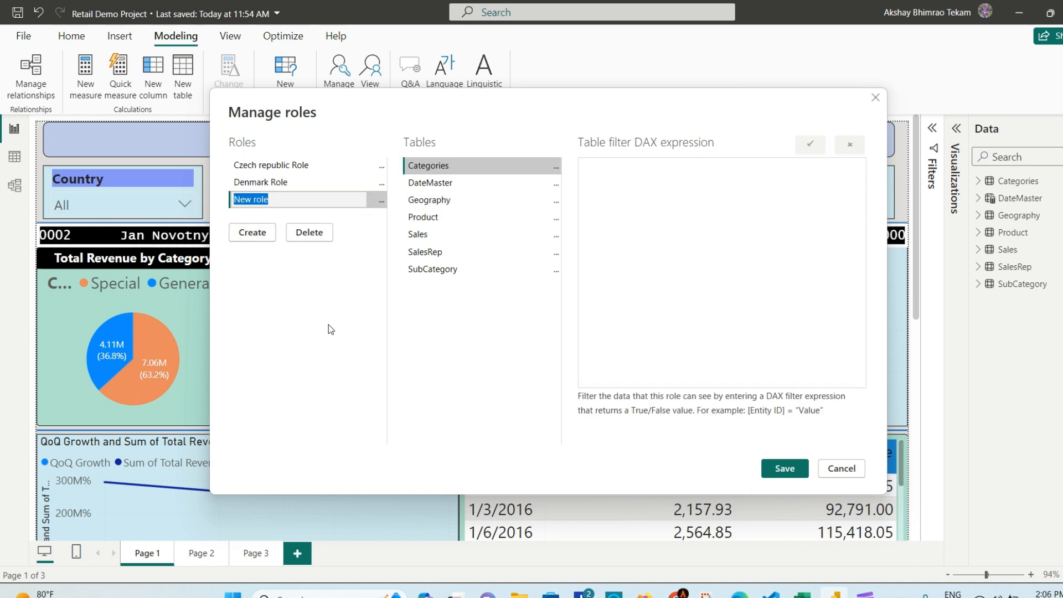
Step: Name the third role 'Germany Role' and filter Geography [Country] to Germany
{"action": "type", "text": "Ger"}
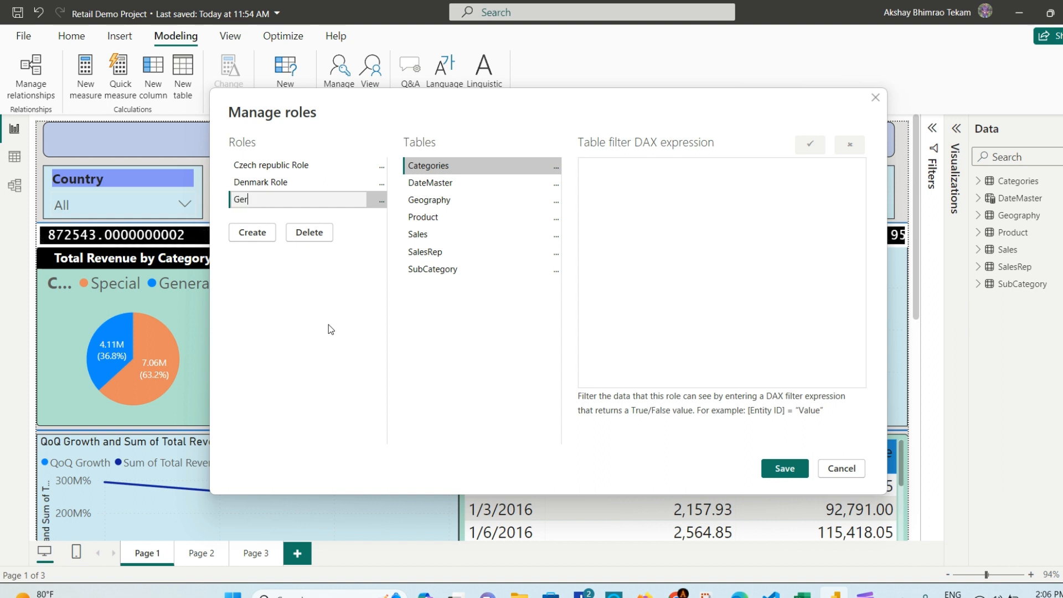
{"action": "type", "text": "many Role"}
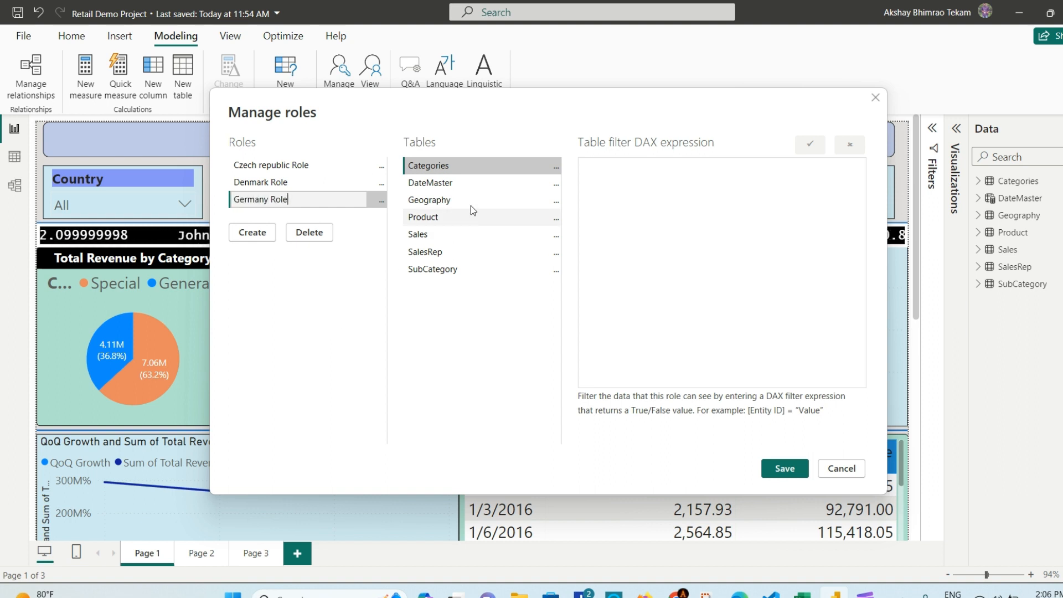
{"action": "left_click", "coordinate": [556, 201]}
{"action": "mouse_move", "coordinate": [661, 215]}
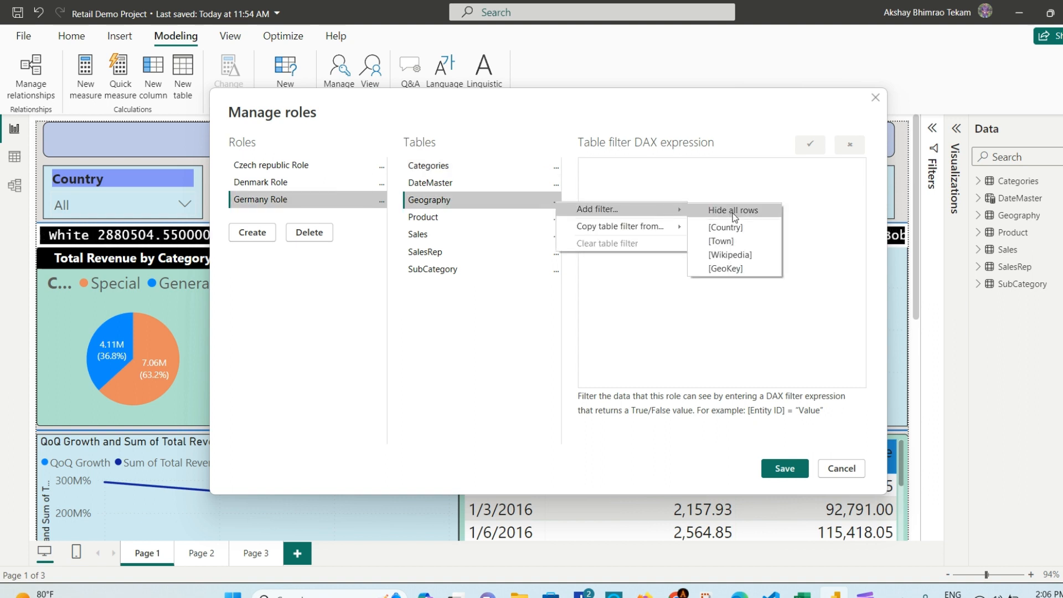
{"action": "left_click", "coordinate": [739, 225]}
{"action": "double_click", "coordinate": [663, 175]}
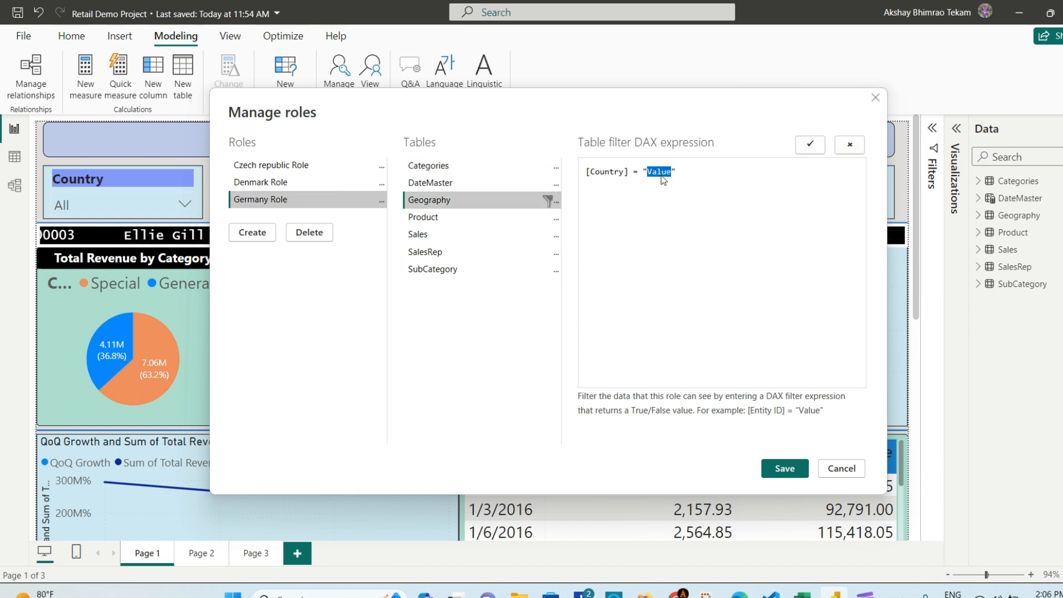
{"action": "type", "text": "Germa"}
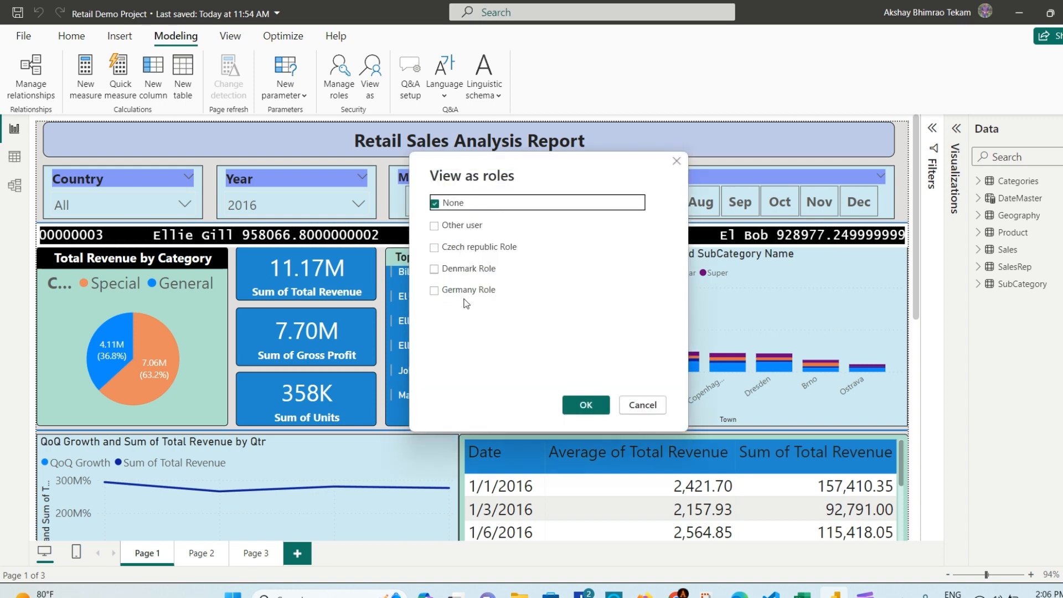
Step: Preview the report as the Germany Role in View as roles
{"action": "left_click", "coordinate": [435, 290]}
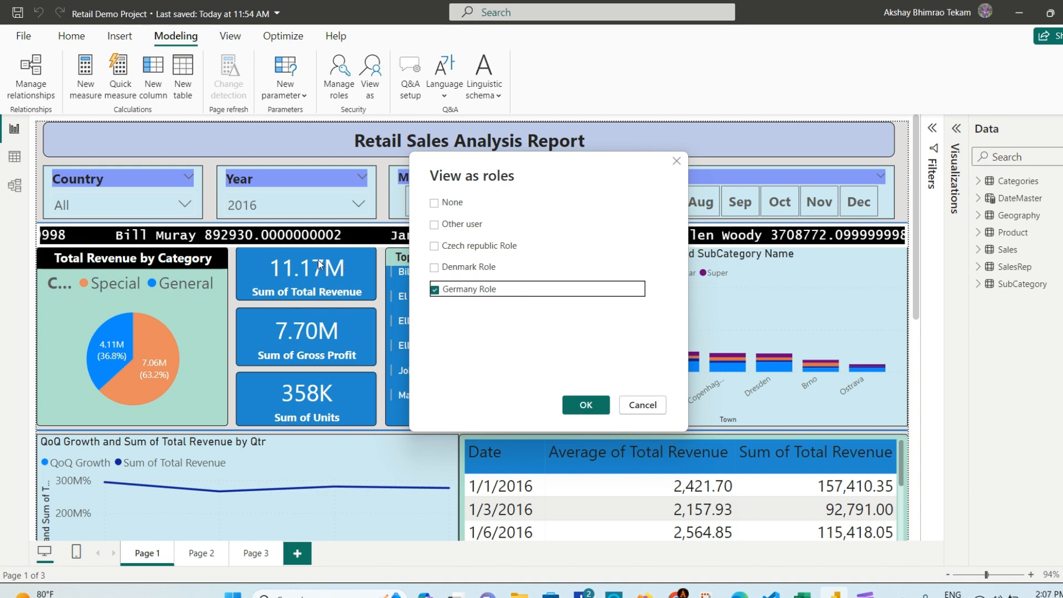
{"action": "left_click", "coordinate": [597, 409]}
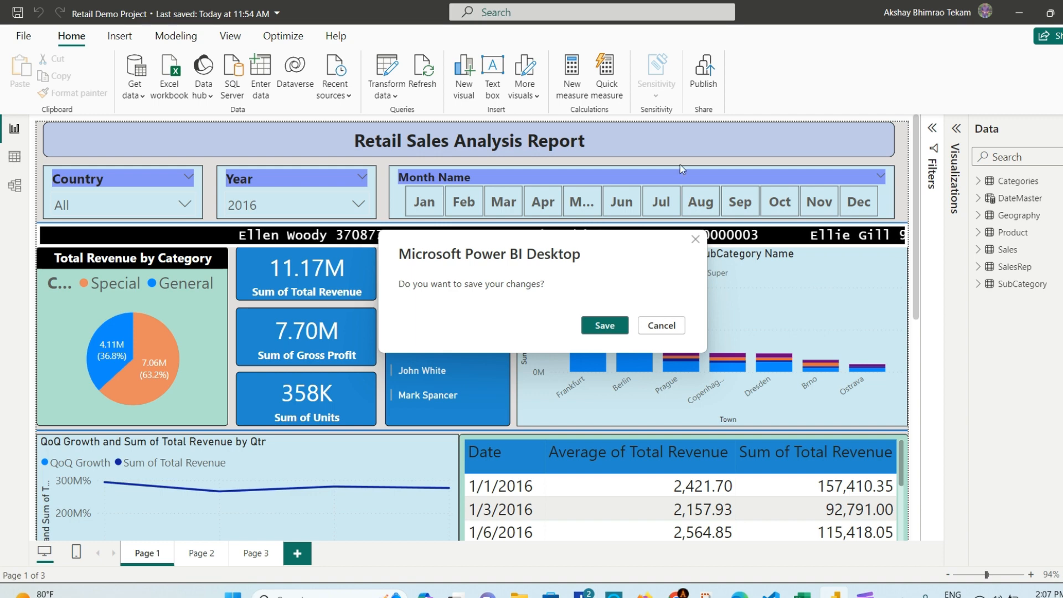
{"action": "left_click", "coordinate": [604, 328]}
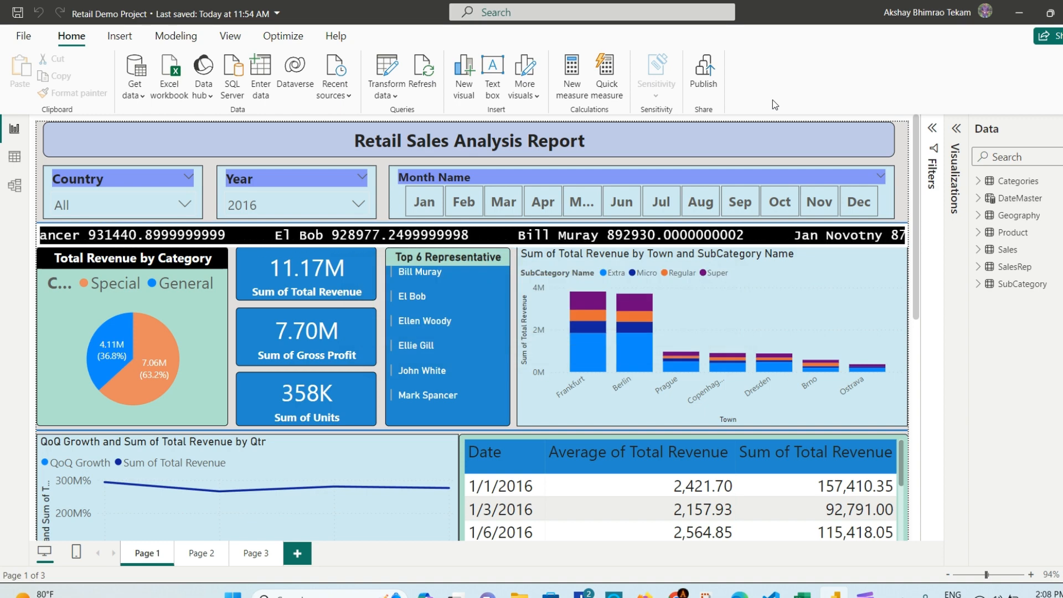
{"action": "key", "text": "ctrl+s"}
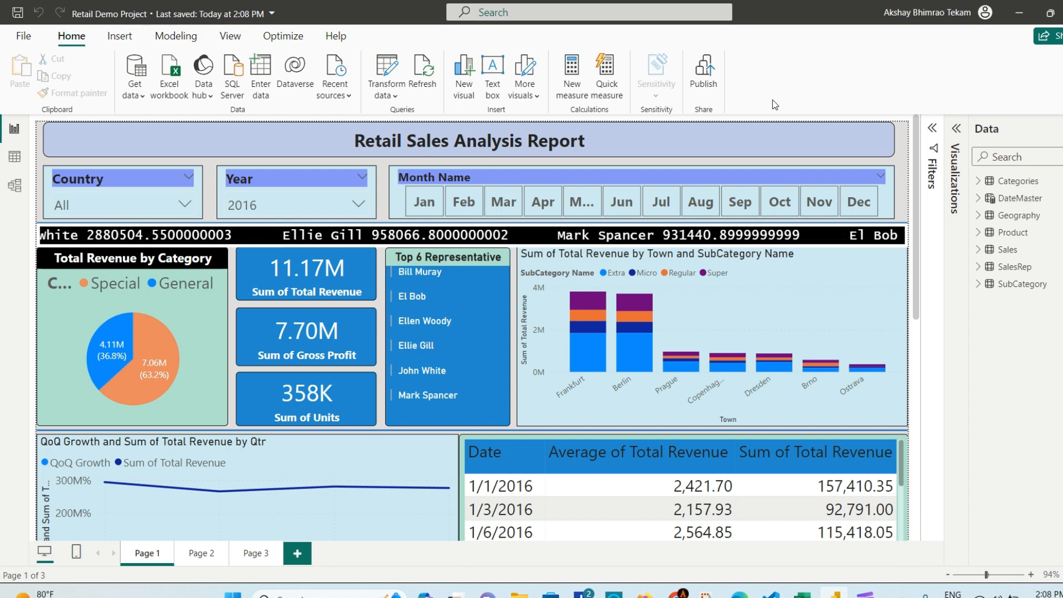
{"action": "left_click", "coordinate": [706, 72]}
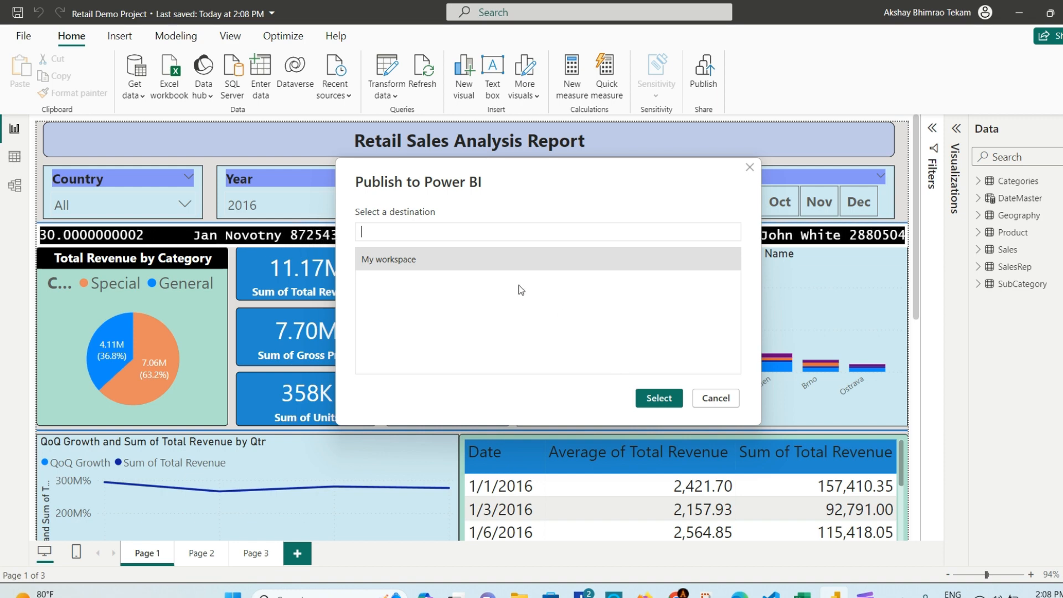
{"action": "left_click", "coordinate": [750, 168]}
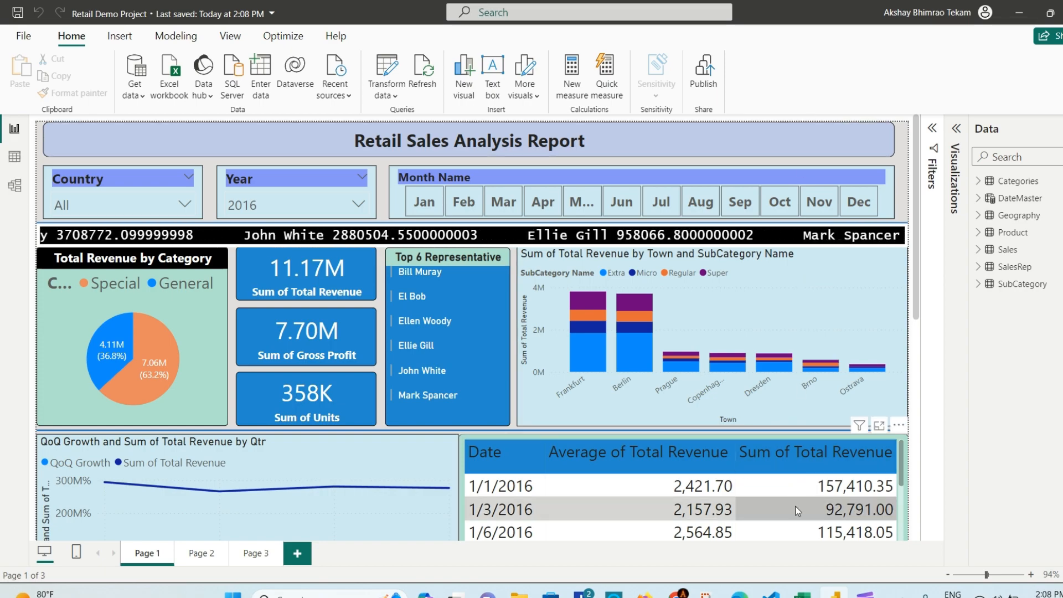
Step: Bring up Chrome and switch to the Power BI service tab
{"action": "left_click", "coordinate": [677, 594]}
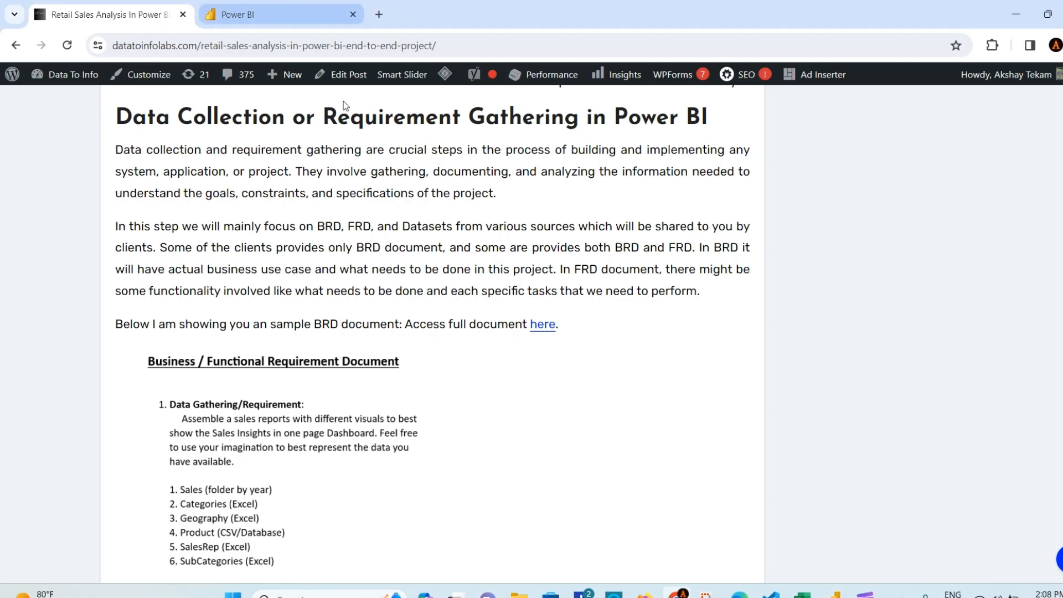
{"action": "key", "text": "ctrl+Tab"}
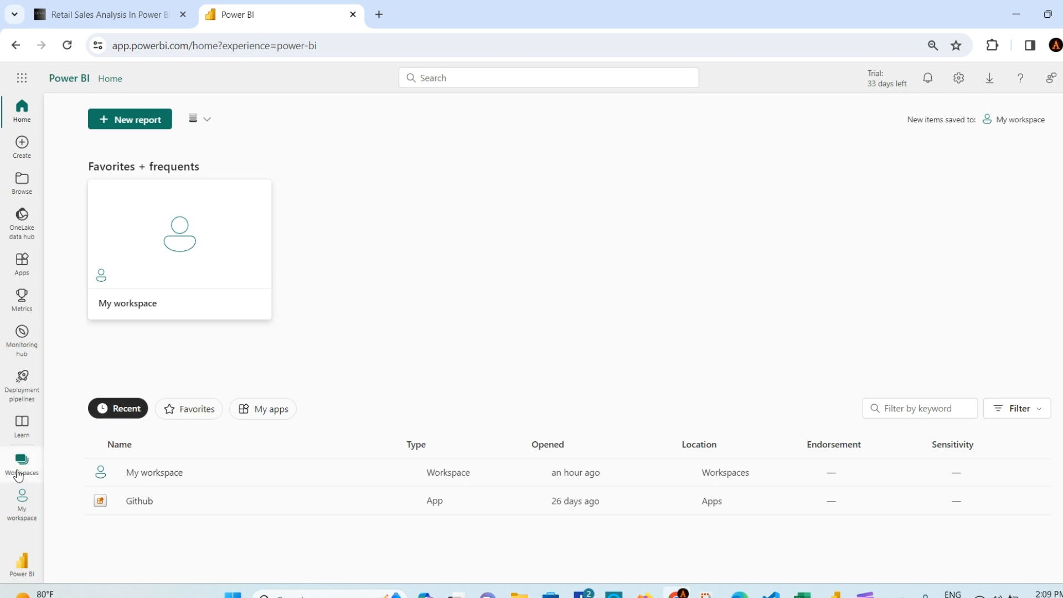
Step: Show the Workspaces list and begin creating a new workspace
{"action": "left_click", "coordinate": [18, 474]}
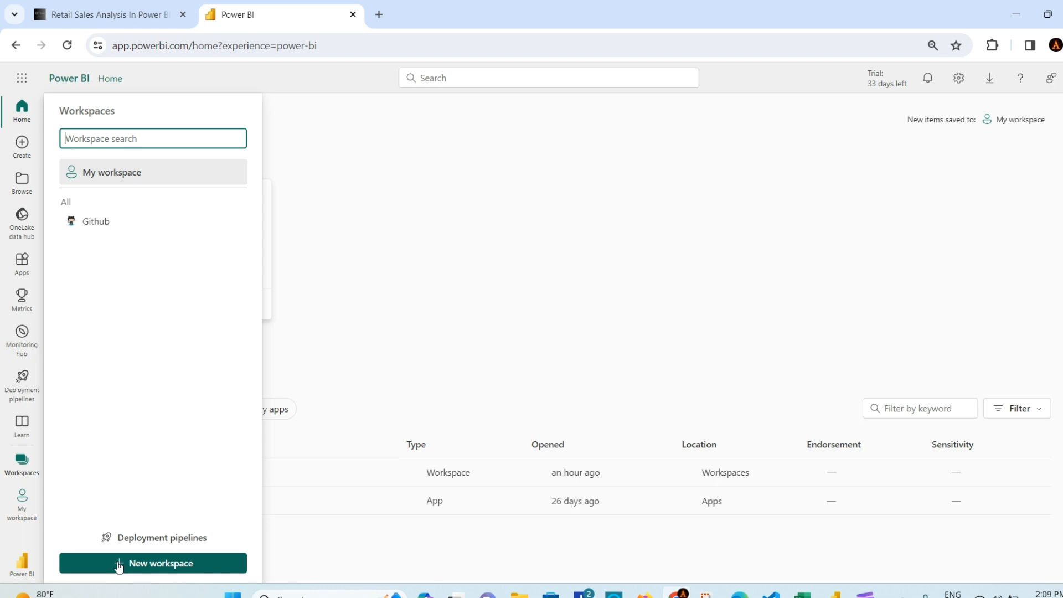
{"action": "left_click", "coordinate": [118, 564]}
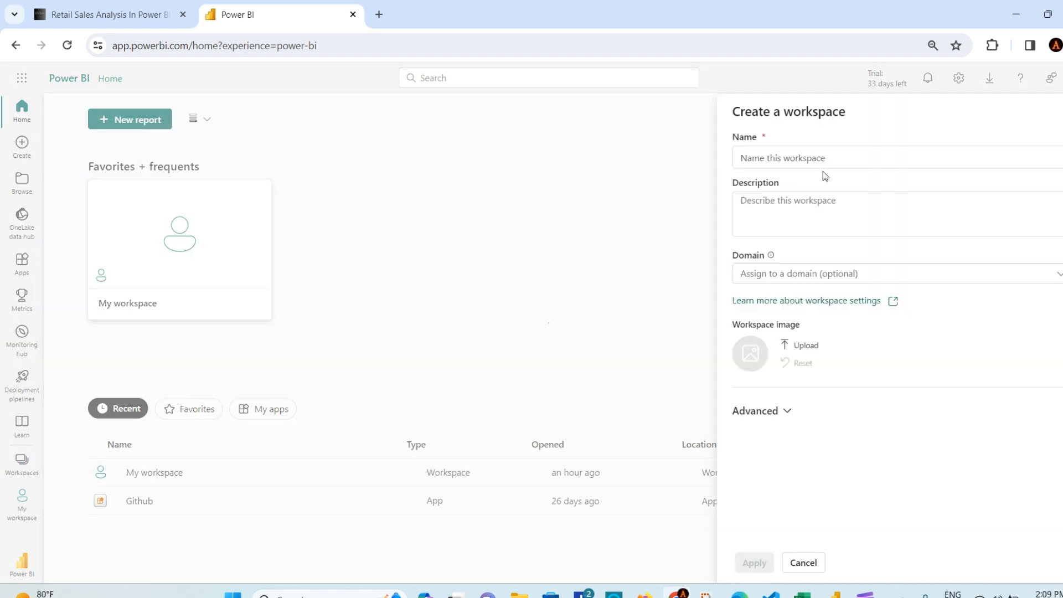
Step: Create 'New Retail Workspace' described as 'Retail Sales Analysis Project.', correcting the Ananlysis typo
{"action": "left_click", "coordinate": [835, 150]}
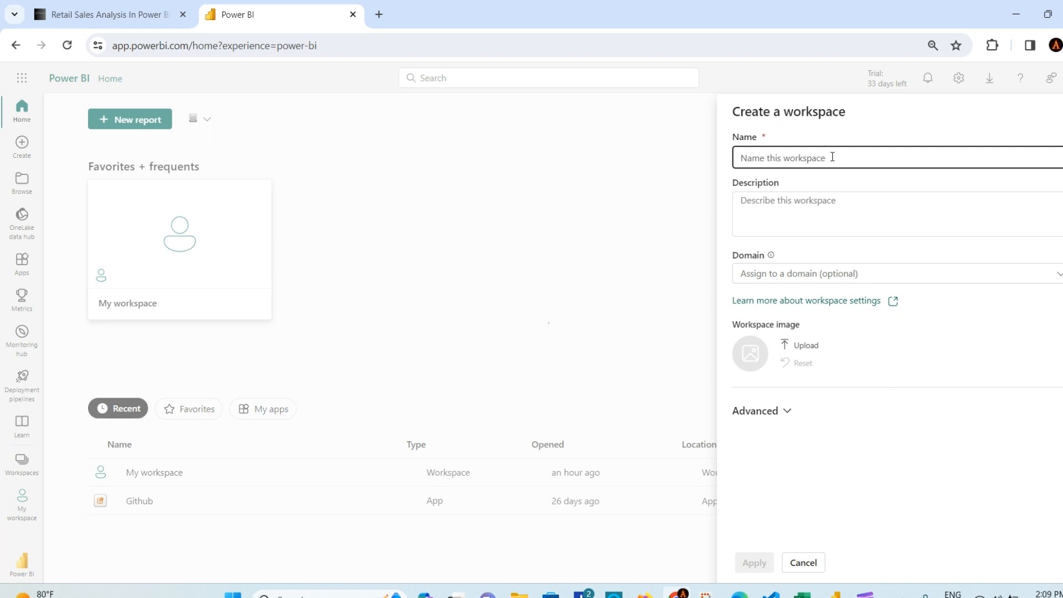
{"action": "type", "text": "New Retail Workspace"}
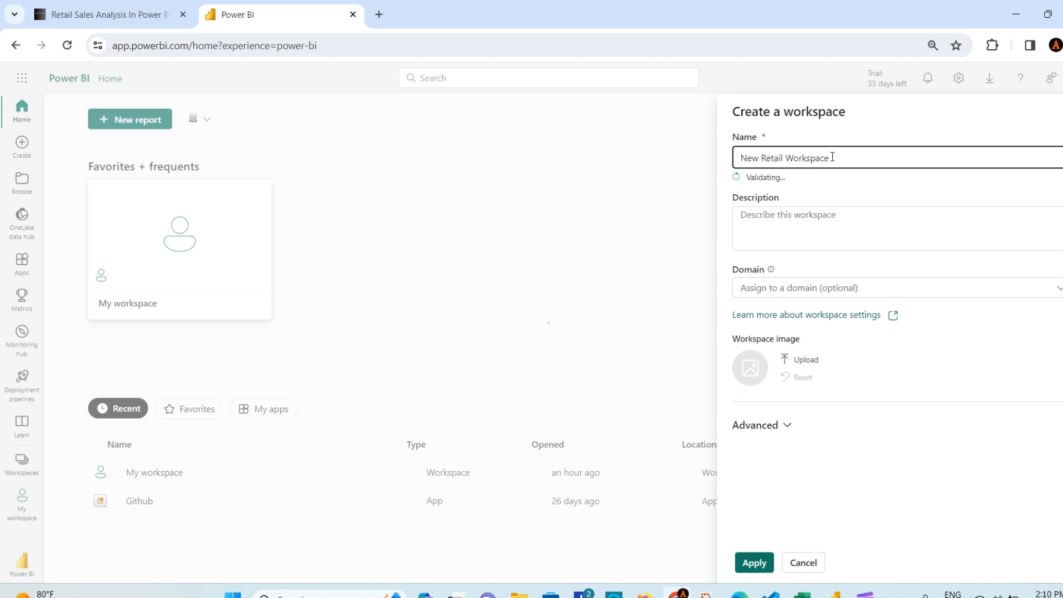
{"action": "left_click", "coordinate": [841, 218]}
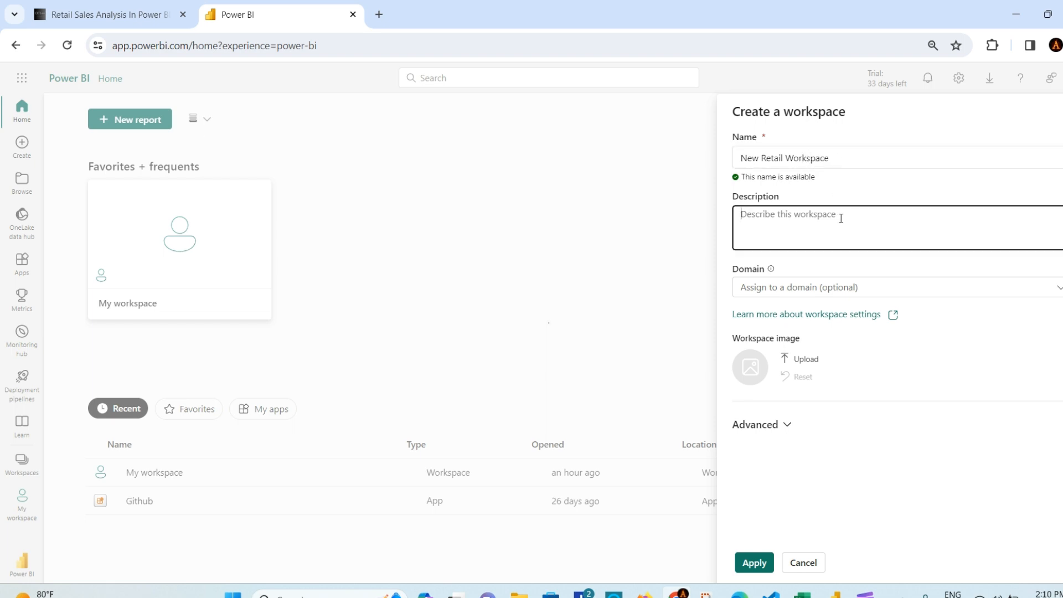
{"action": "type", "text": "Retail Sales Ananlysis Project."}
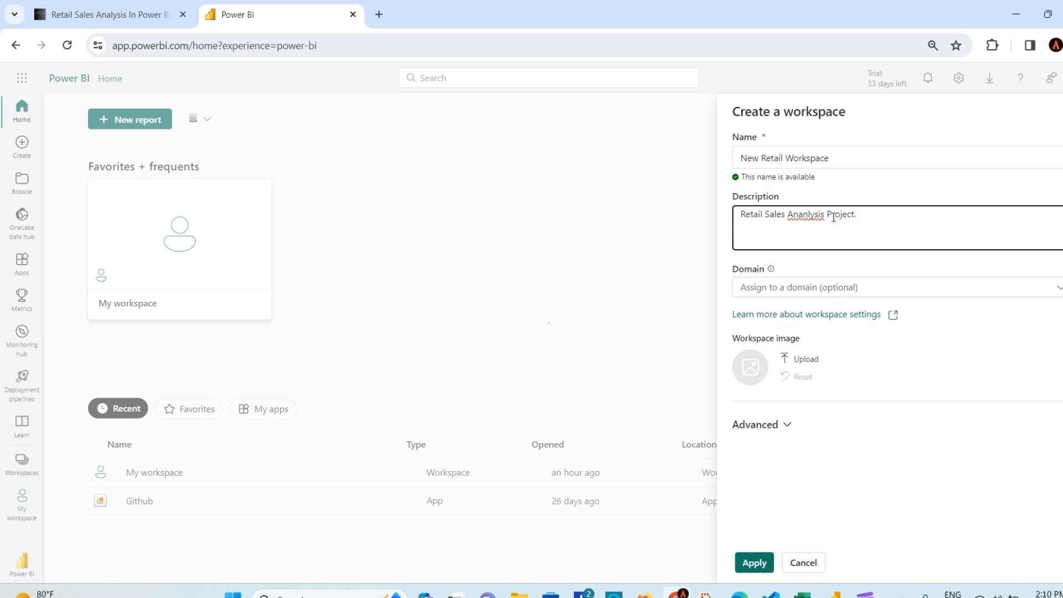
{"action": "right_click", "coordinate": [806, 216]}
{"action": "left_click", "coordinate": [853, 228]}
{"action": "left_click", "coordinate": [885, 213]}
{"action": "left_click", "coordinate": [755, 563]}
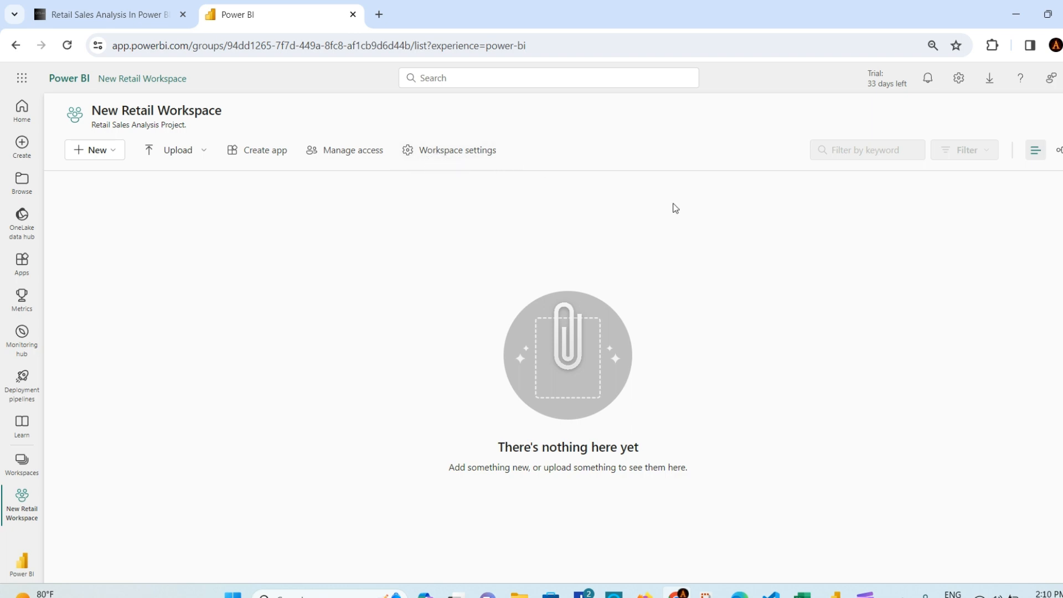
Step: Look through the workspace's New menu without creating anything, then return to Power BI Desktop
{"action": "left_click", "coordinate": [118, 151]}
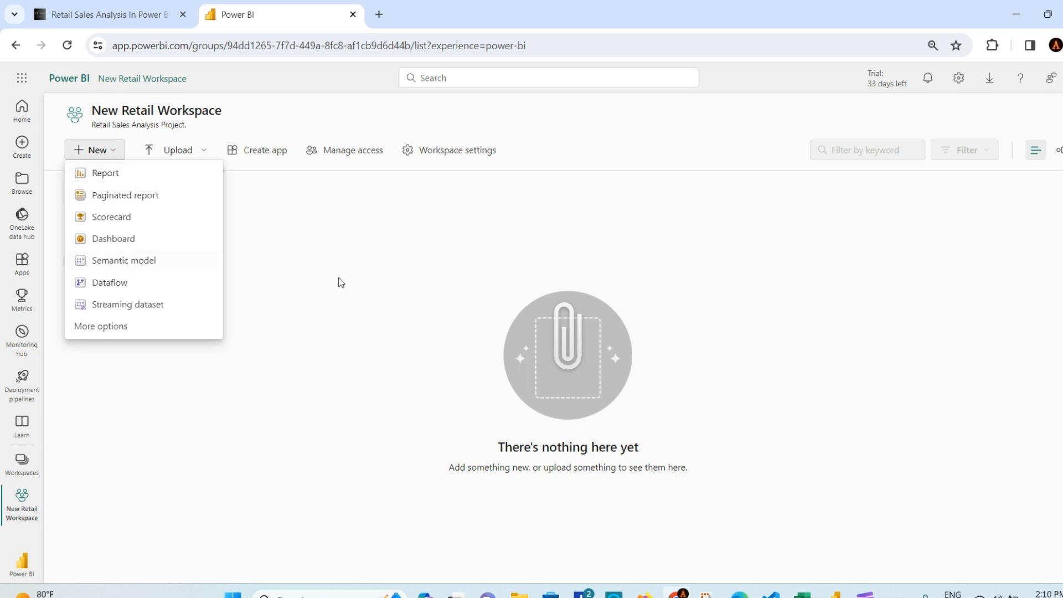
{"action": "left_click", "coordinate": [360, 292]}
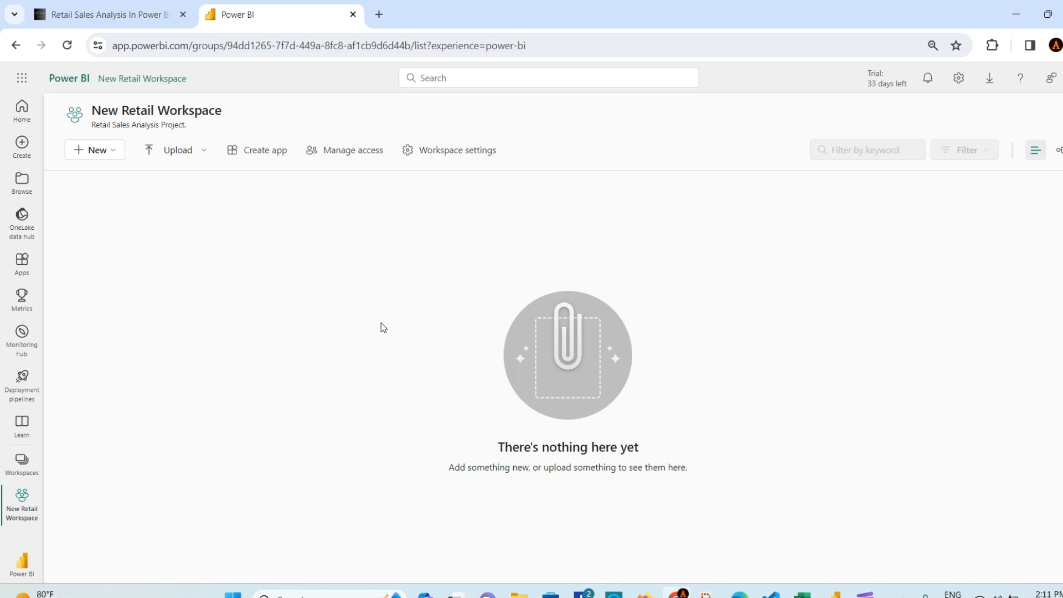
{"action": "left_click", "coordinate": [836, 593]}
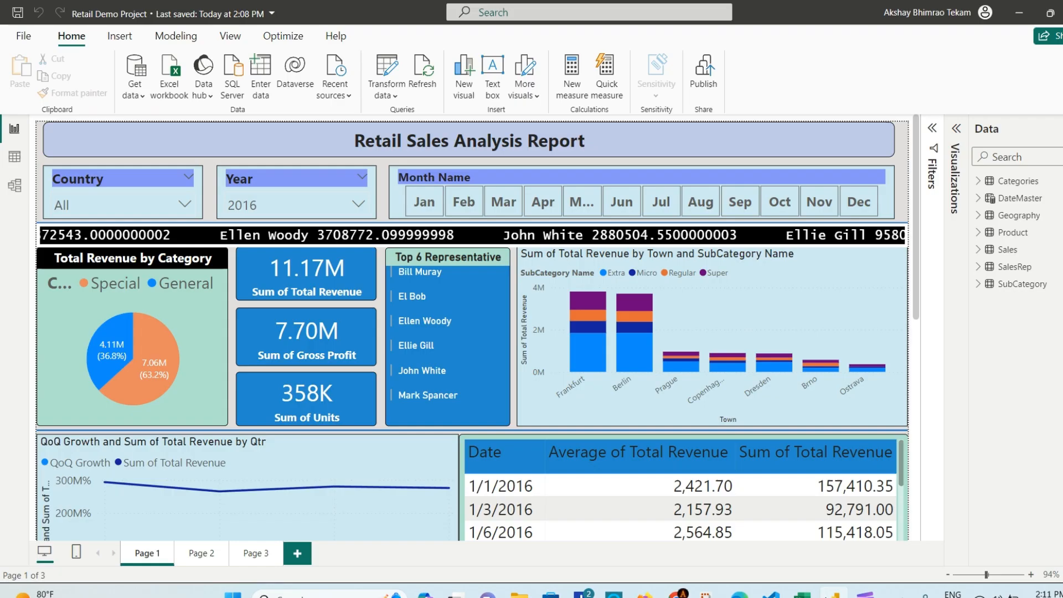
Step: Attempt to publish from Power BI Desktop, cancel since only My workspace is offered, and return to the browser
{"action": "left_click", "coordinate": [693, 86]}
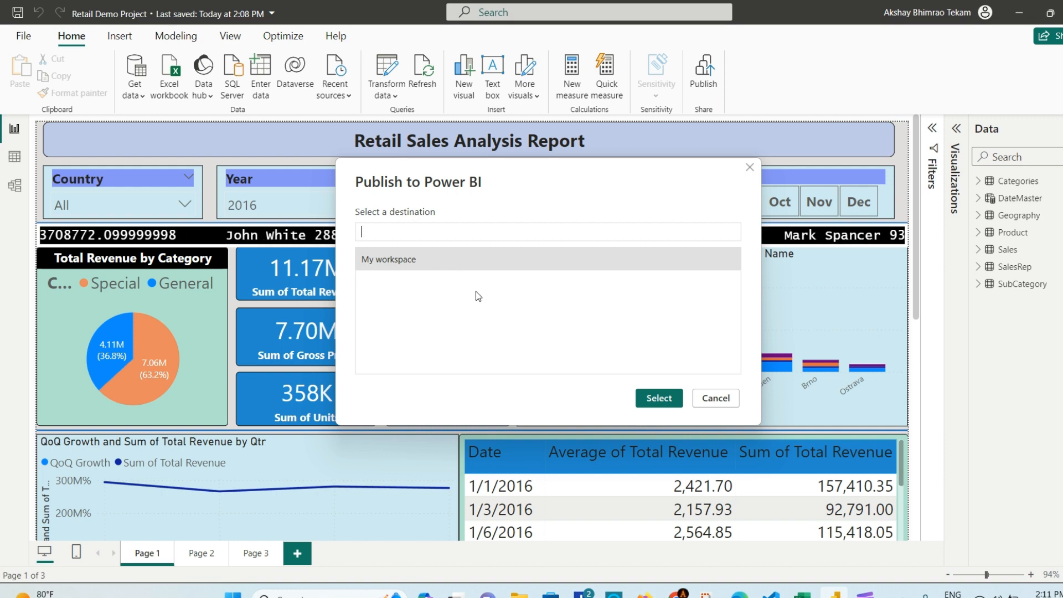
{"action": "left_click", "coordinate": [749, 168]}
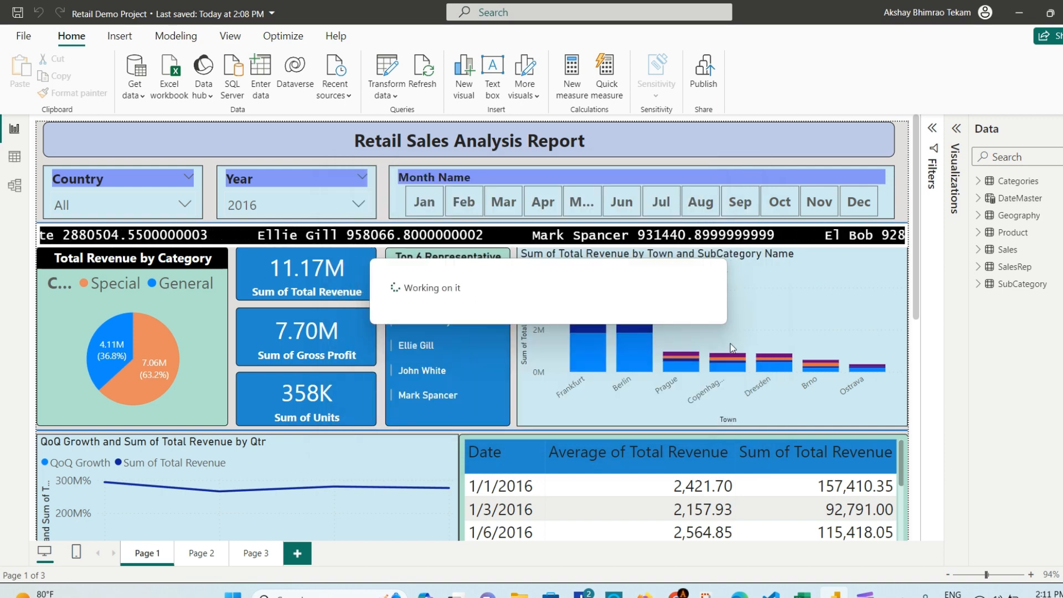
{"action": "left_click", "coordinate": [677, 594]}
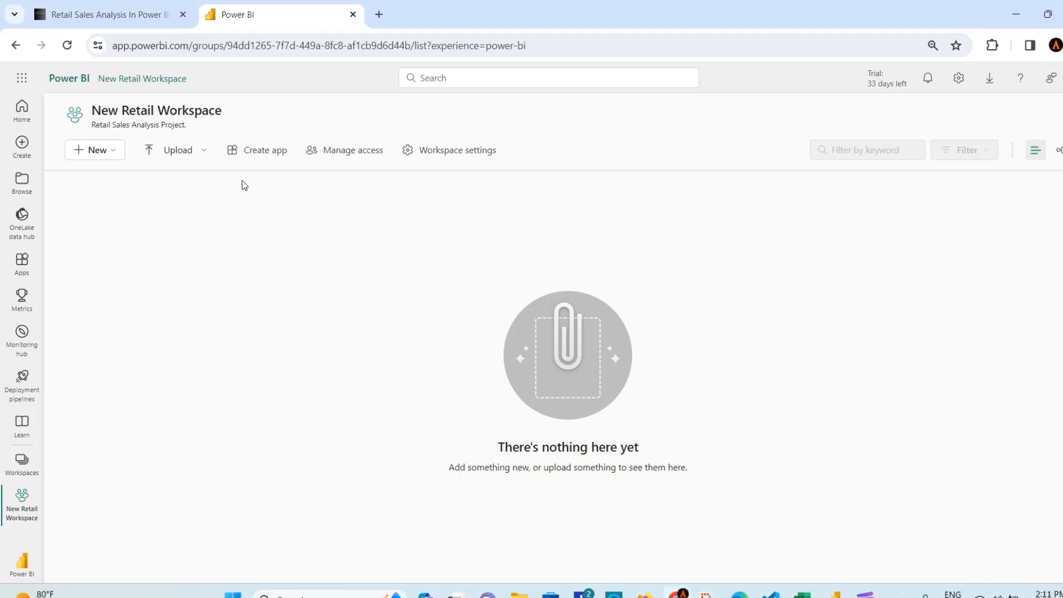
Step: Upload Retail Demo Project.pbix from the computer into New Retail Workspace
{"action": "left_click", "coordinate": [203, 157]}
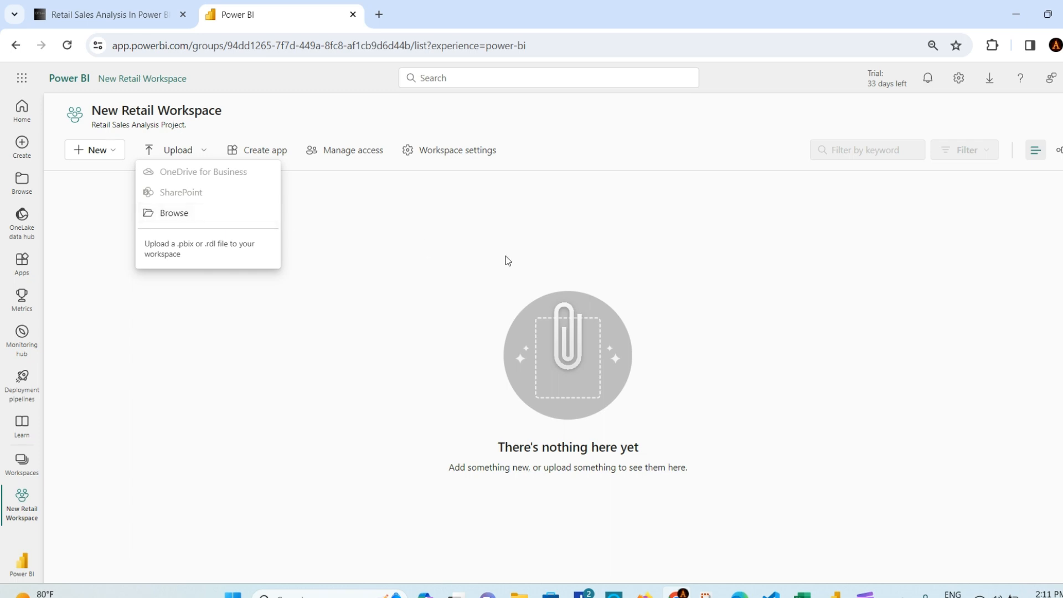
{"action": "left_click", "coordinate": [490, 292]}
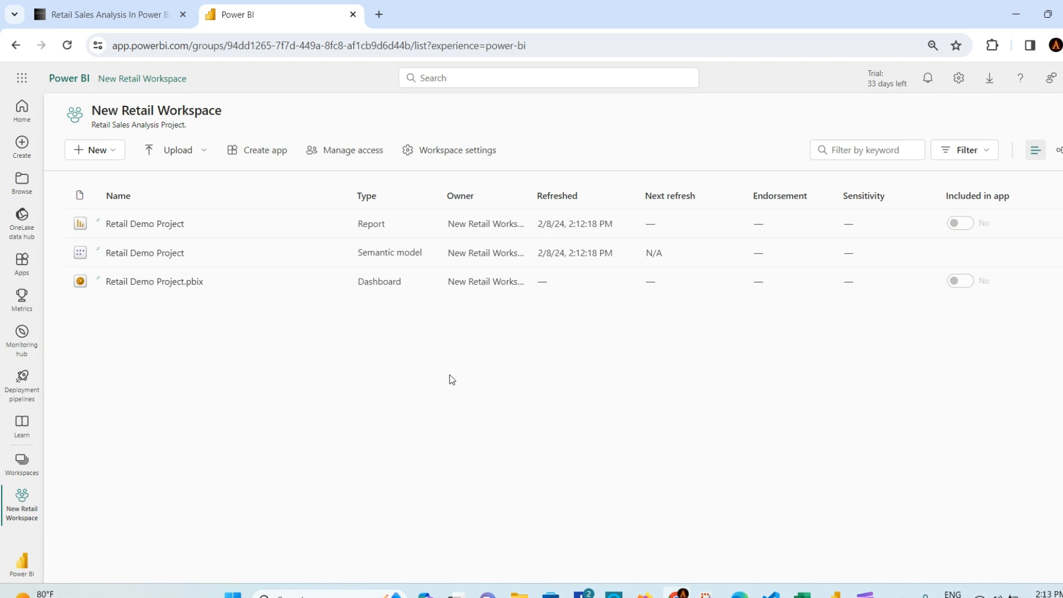
Step: Delete the Retail Demo Project.pbix dashboard from New Retail Workspace
{"action": "left_click", "coordinate": [338, 284]}
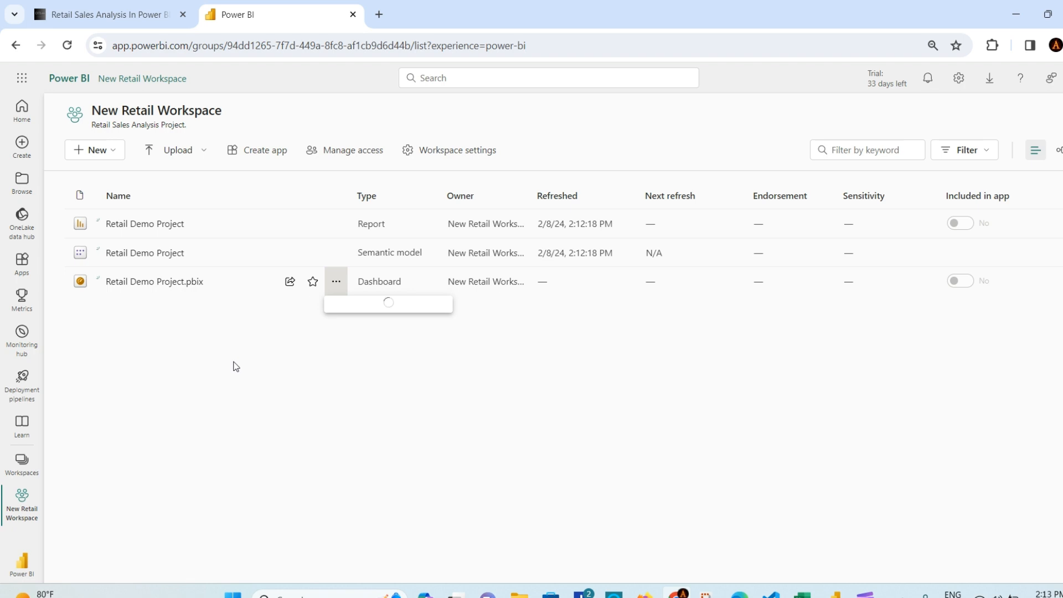
{"action": "left_click", "coordinate": [240, 353]}
{"action": "left_click", "coordinate": [336, 282]}
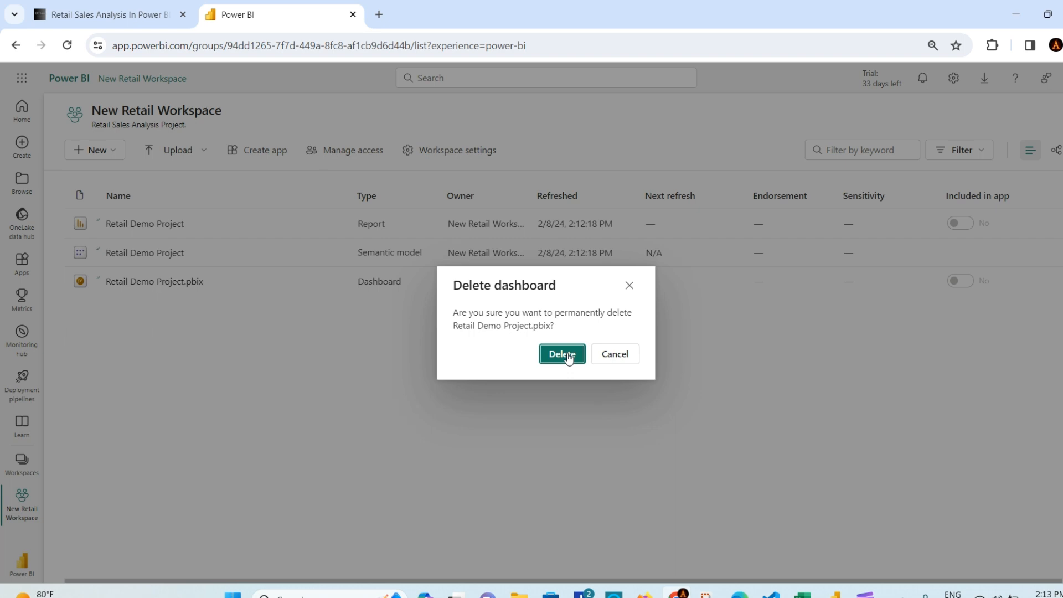
{"action": "left_click", "coordinate": [561, 355]}
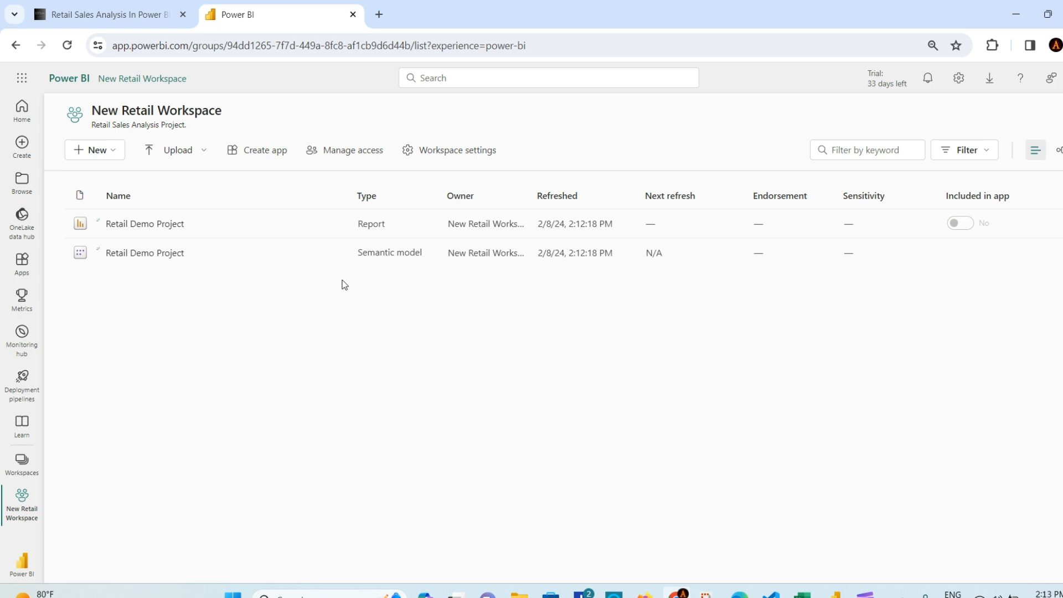
Step: In Manage access, search for the user by name and select them to add to the workspace
{"action": "left_click", "coordinate": [334, 155]}
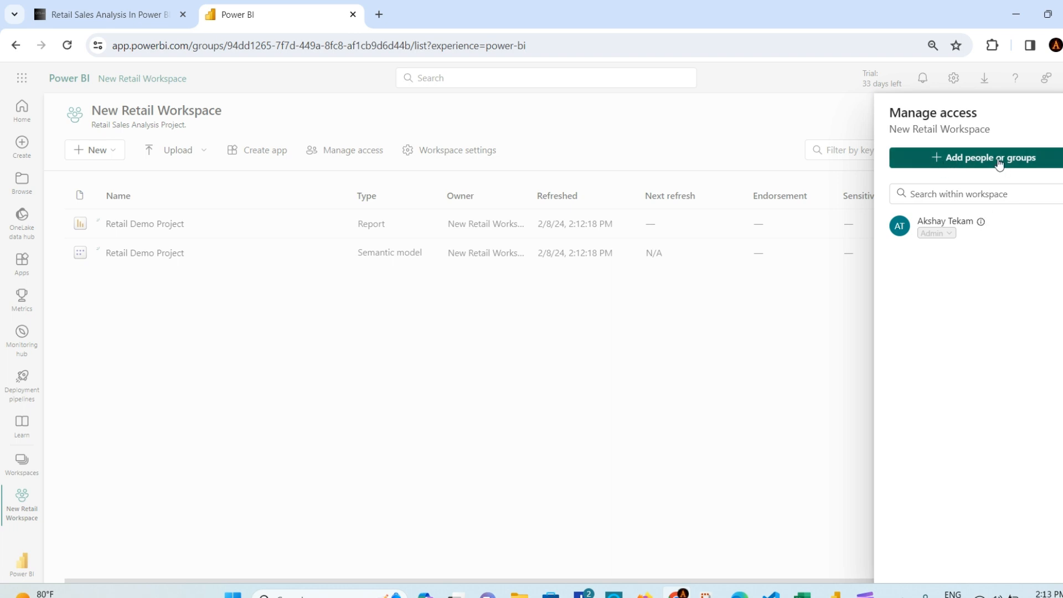
{"action": "left_click", "coordinate": [957, 158]}
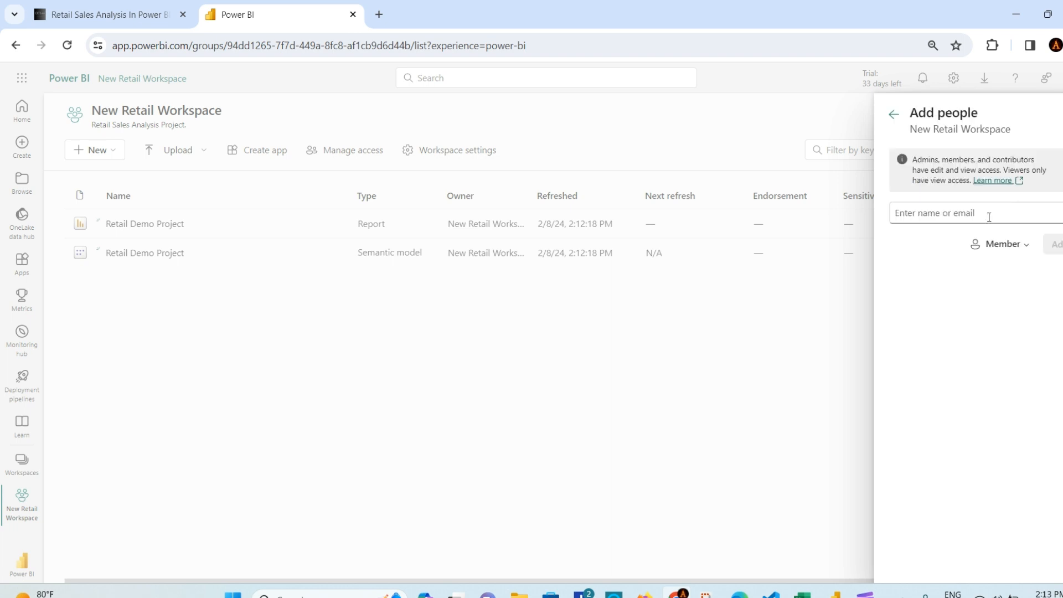
{"action": "left_click", "coordinate": [970, 214]}
{"action": "type", "text": "aks"}
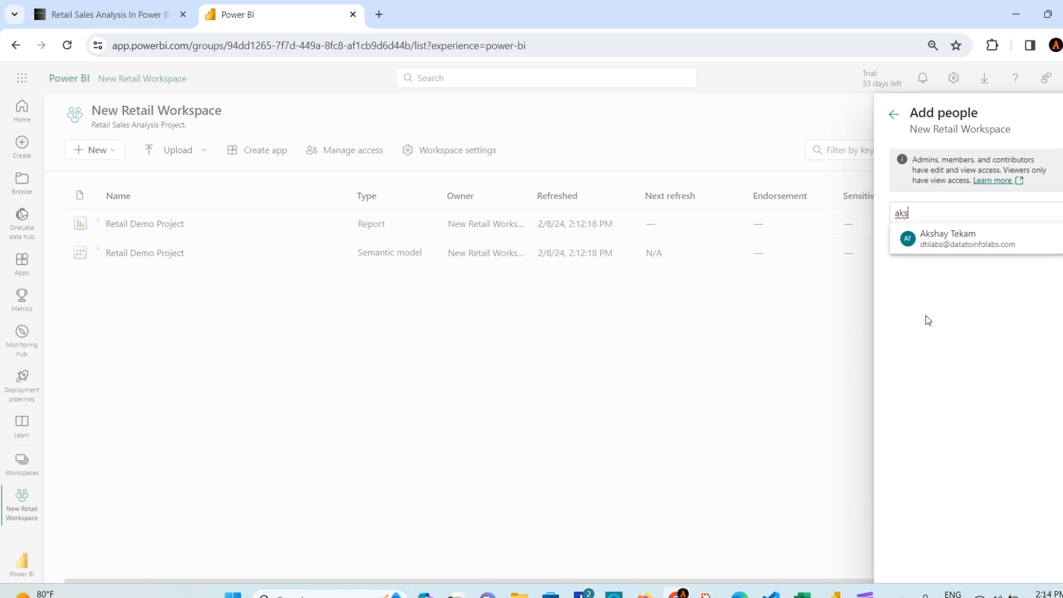
{"action": "left_click", "coordinate": [1016, 238]}
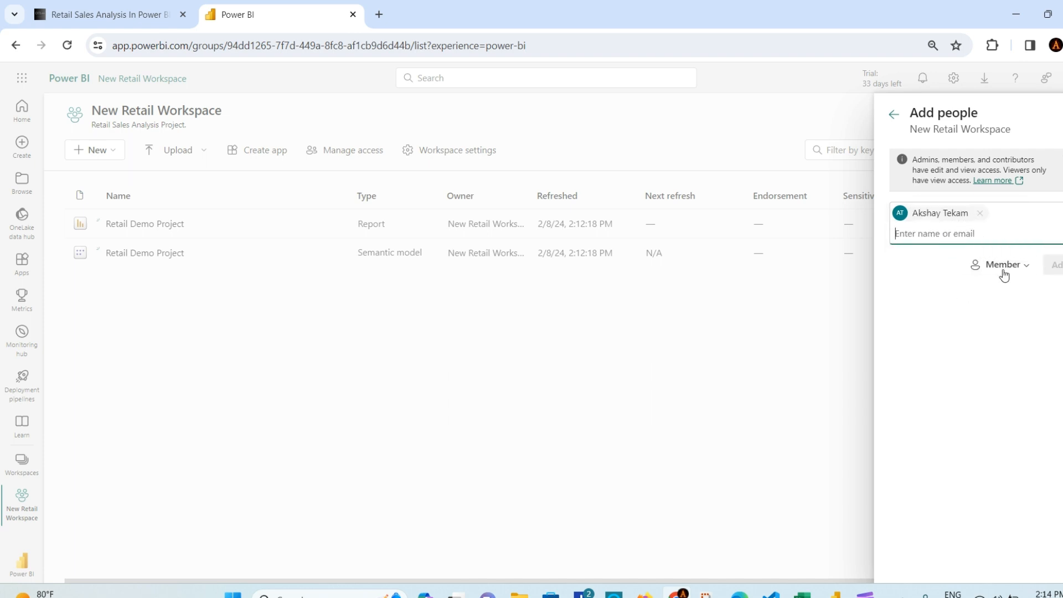
Step: Change the invited user's role to Admin, add them, and close the Add people pane
{"action": "left_click", "coordinate": [1027, 268]}
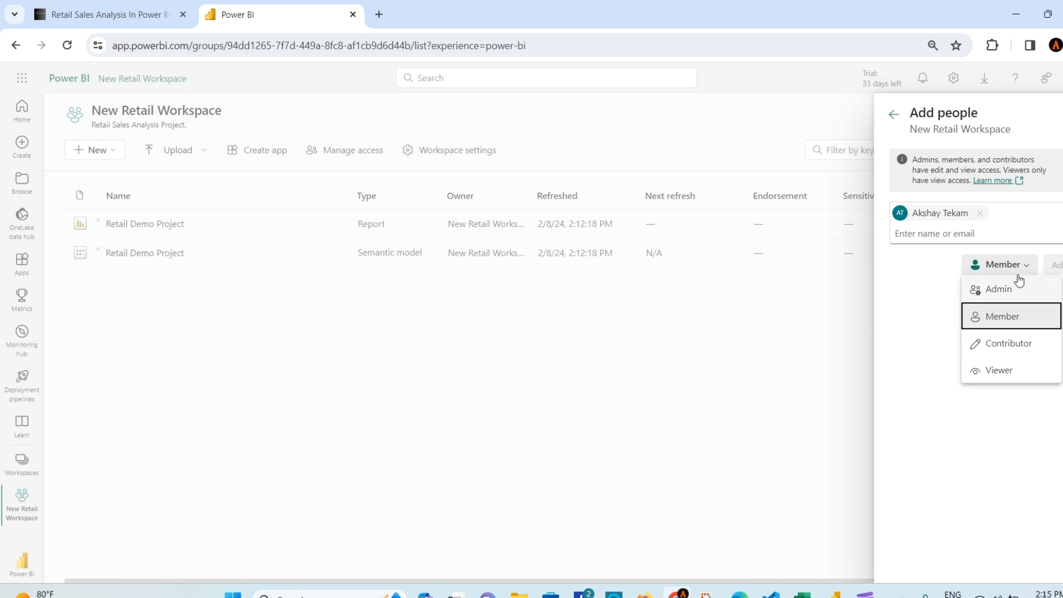
{"action": "left_click", "coordinate": [1009, 289]}
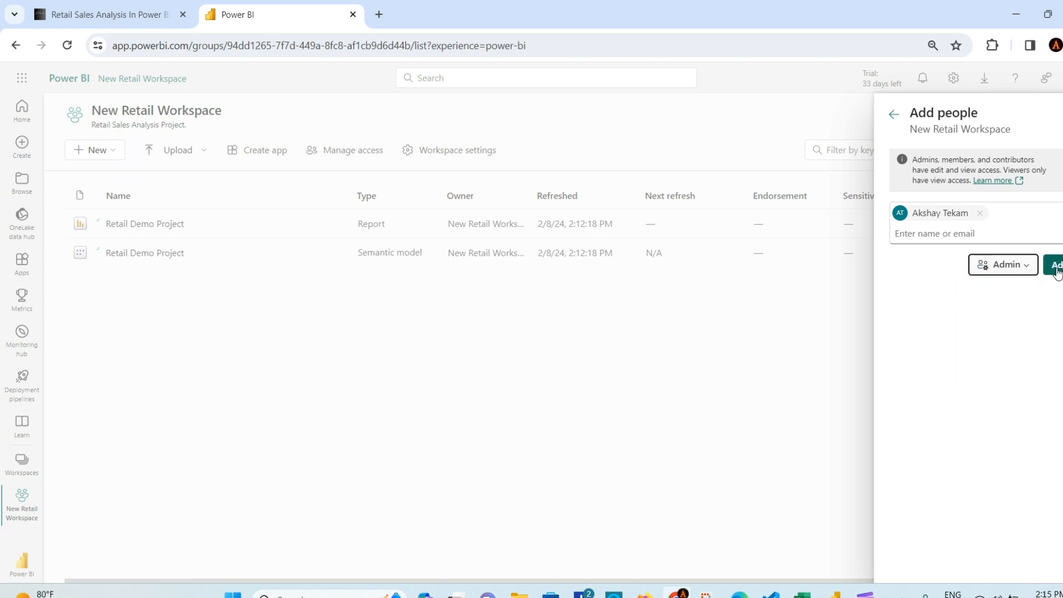
{"action": "left_click", "coordinate": [1055, 264]}
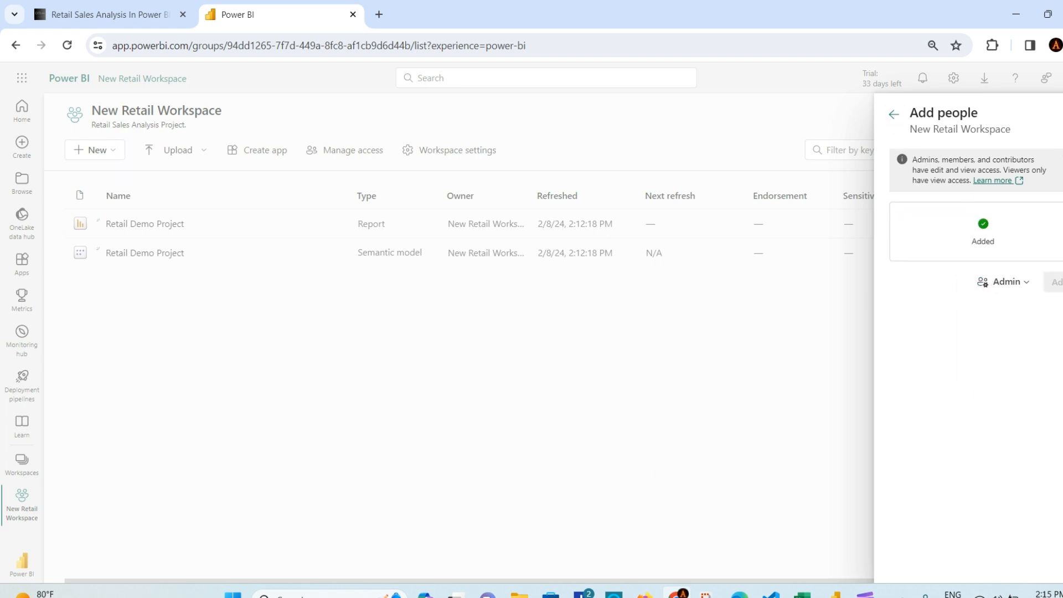
{"action": "left_click", "coordinate": [1062, 114]}
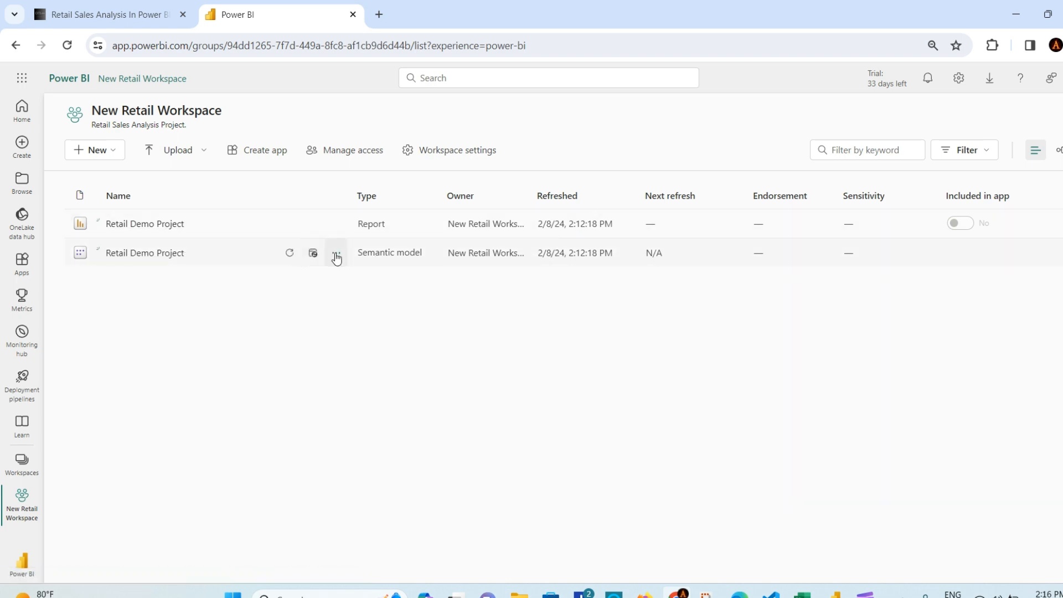
Step: Open the Retail Demo Project semantic model's Security page to see its row-level security roles
{"action": "left_click", "coordinate": [336, 255]}
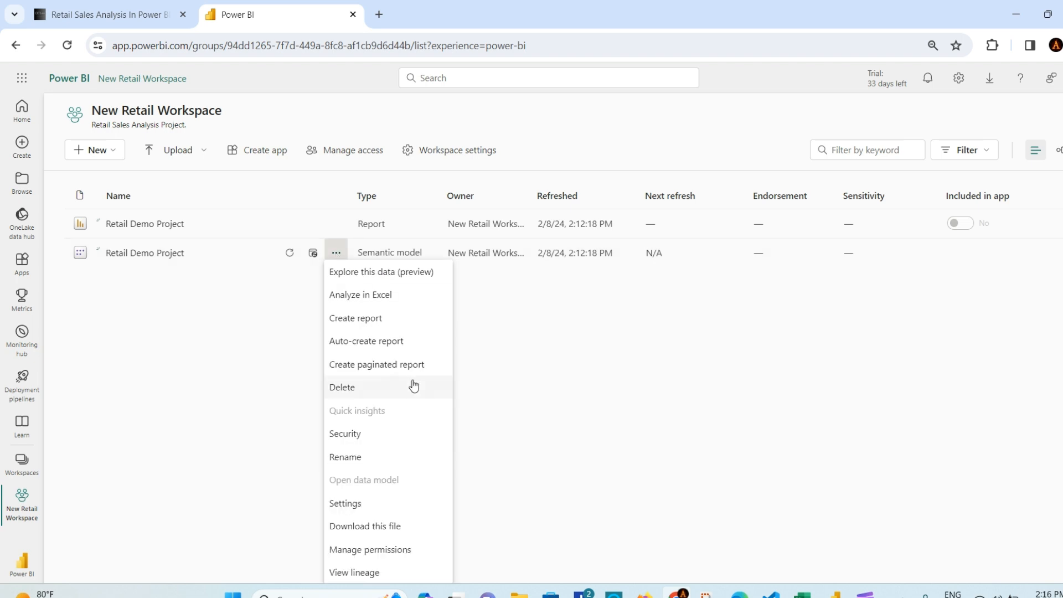
{"action": "left_click", "coordinate": [437, 430]}
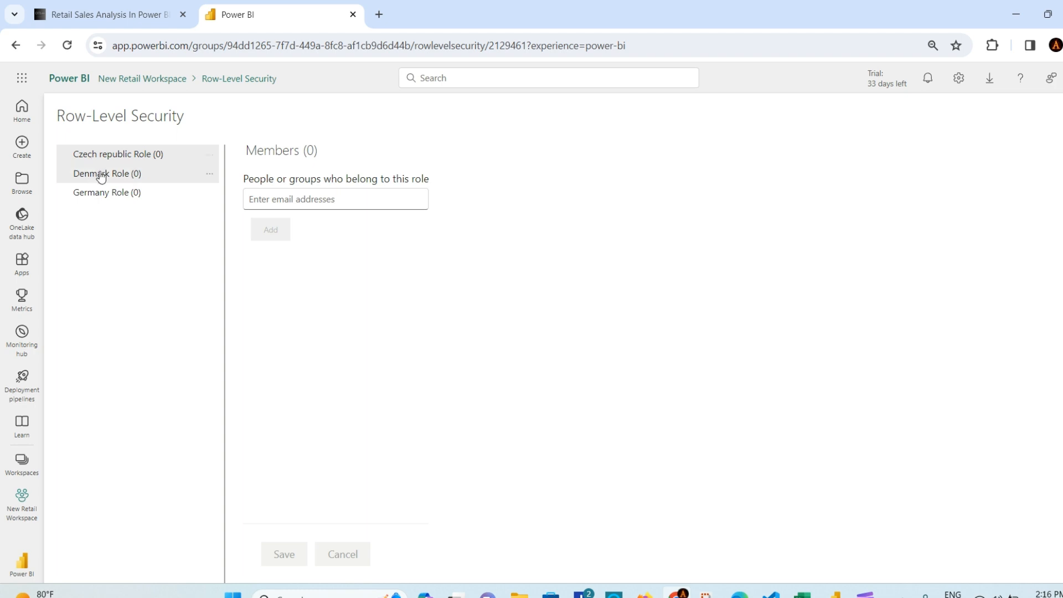
Step: Add the user as a member of the Germany Role and save
{"action": "left_click", "coordinate": [101, 197]}
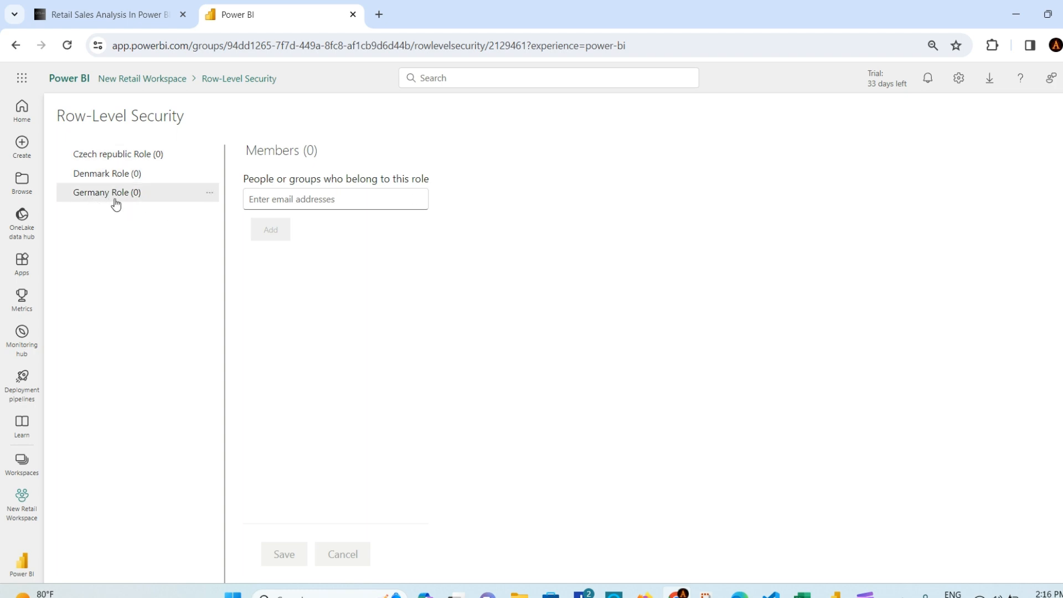
{"action": "left_click", "coordinate": [299, 198]}
{"action": "type", "text": "aks"}
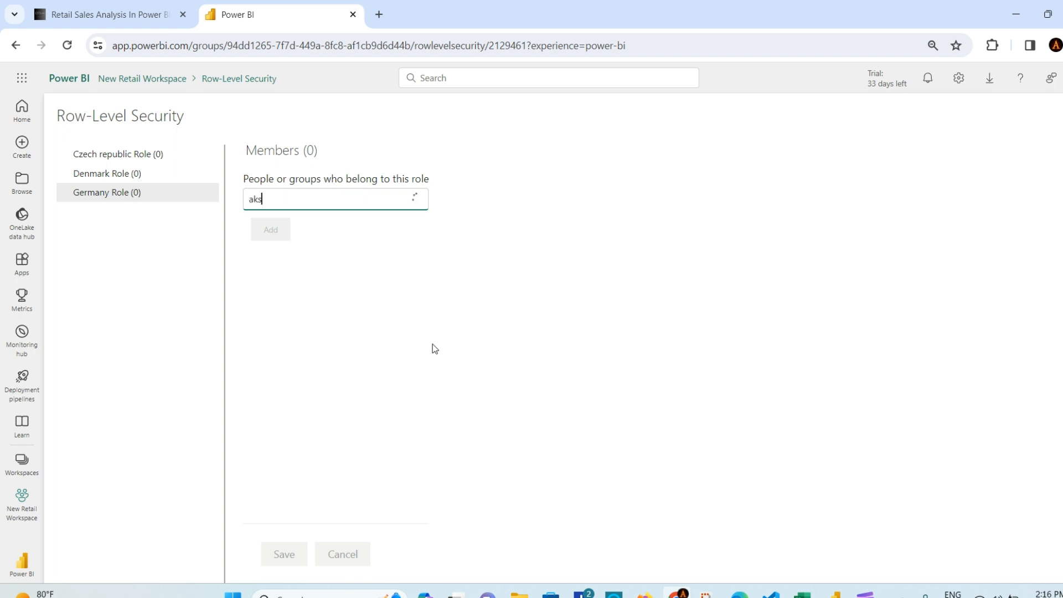
{"action": "left_click", "coordinate": [394, 235]}
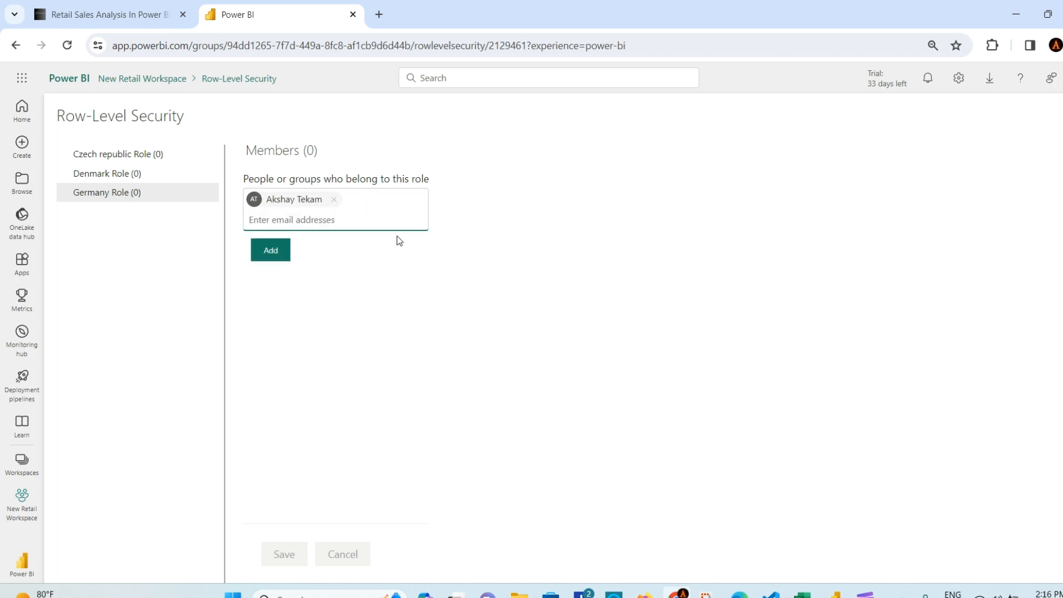
{"action": "left_click", "coordinate": [269, 251]}
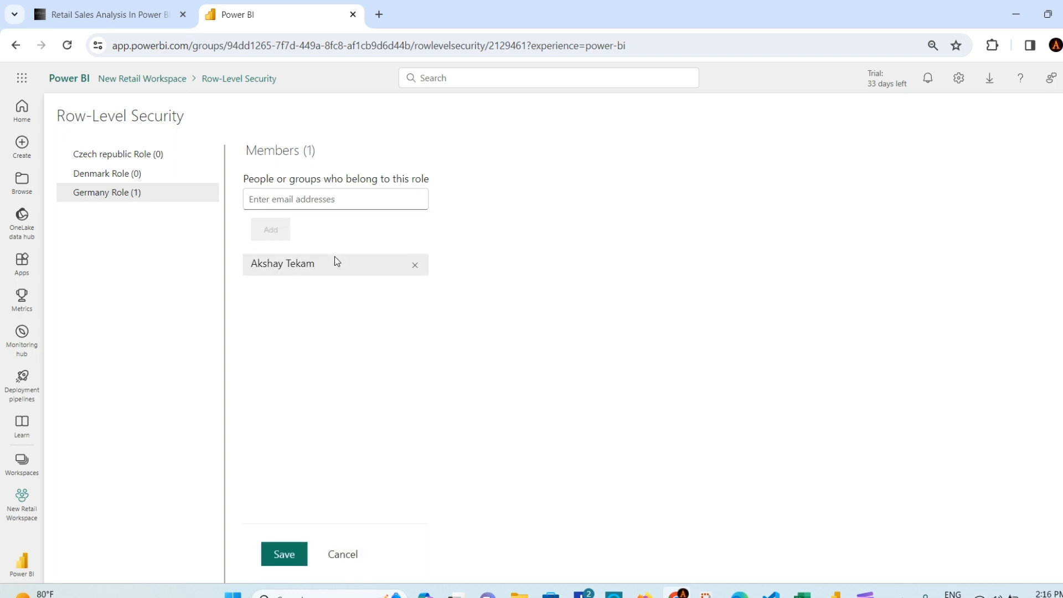
{"action": "left_click", "coordinate": [281, 557]}
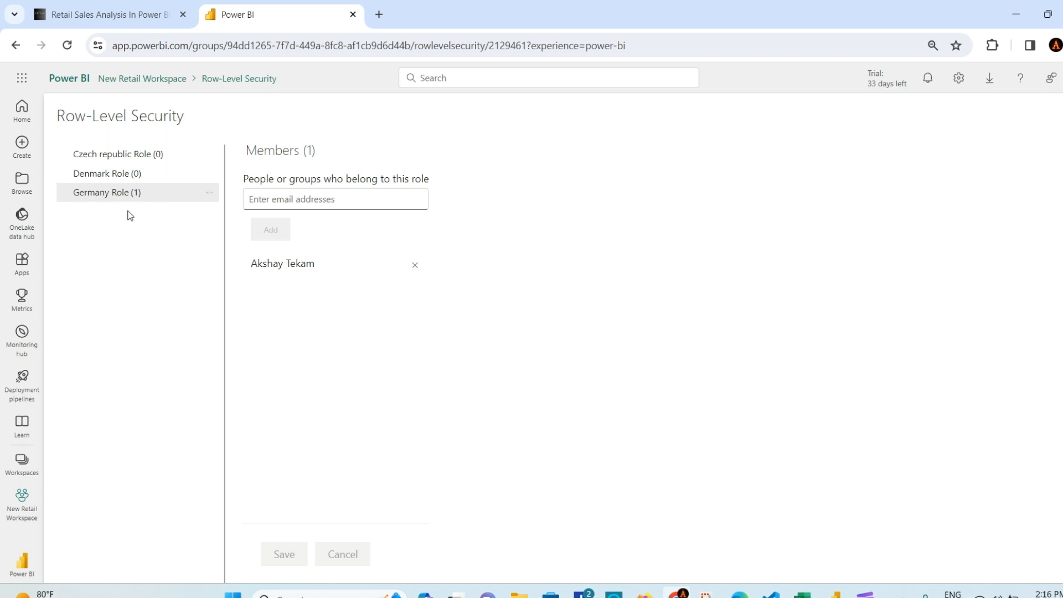
Step: Add the same user to the Czech republic Role and save, leaving Denmark empty
{"action": "left_click", "coordinate": [107, 176]}
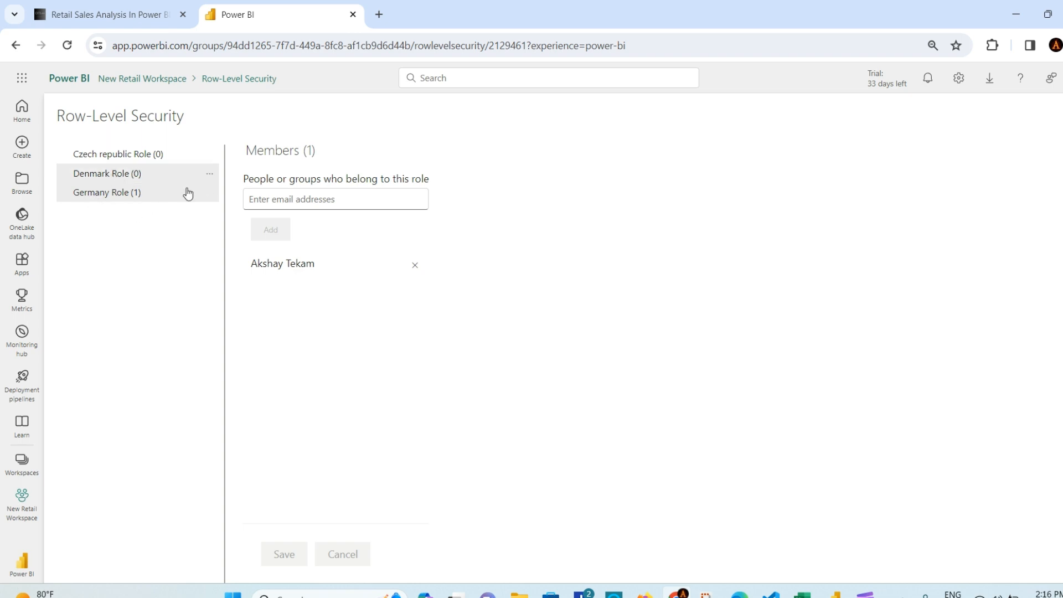
{"action": "left_click", "coordinate": [257, 200]}
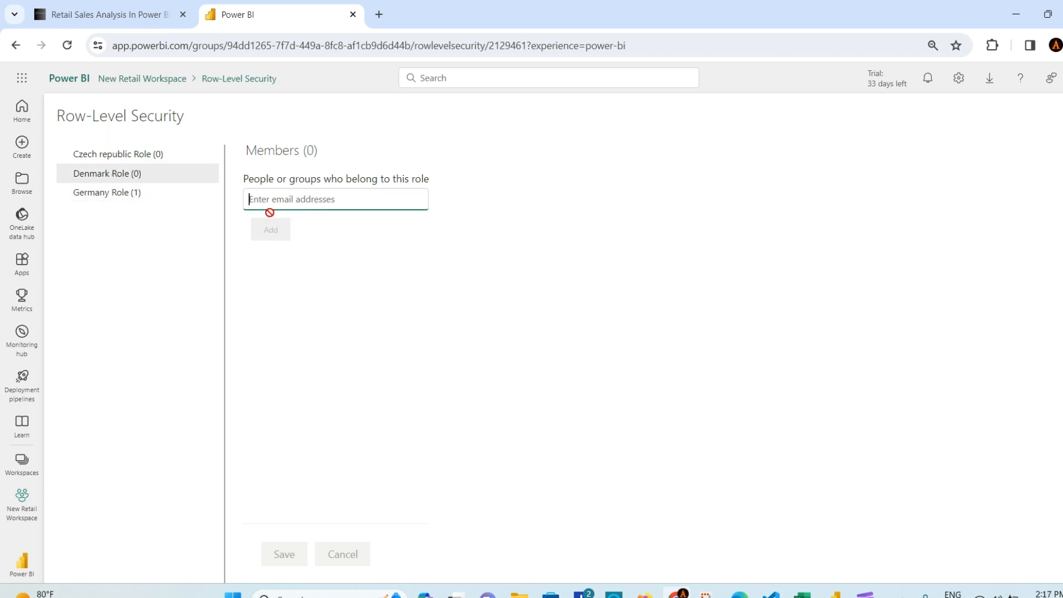
{"action": "left_click", "coordinate": [127, 165]}
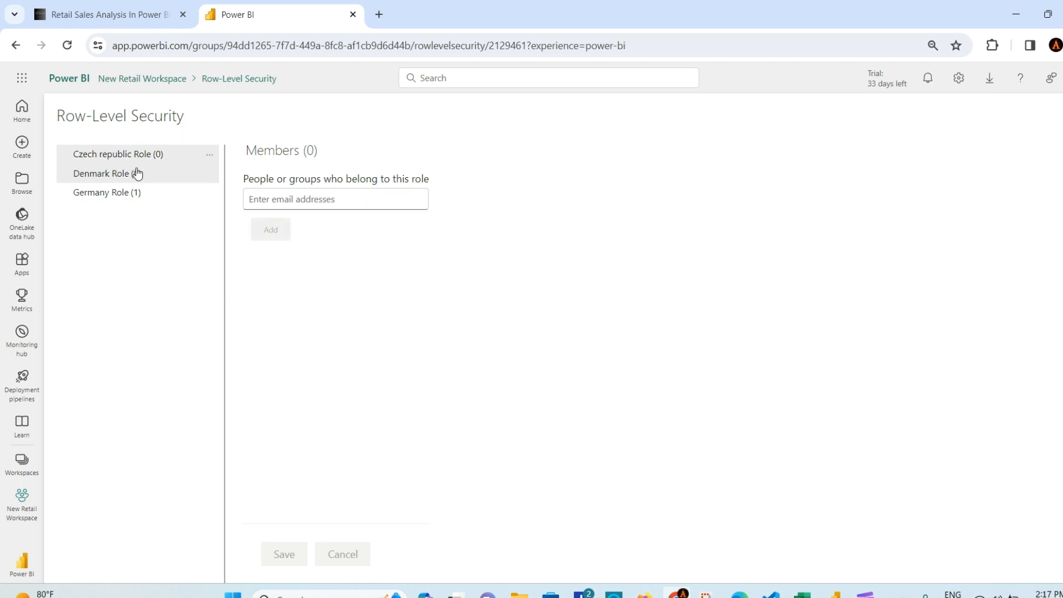
{"action": "left_click", "coordinate": [302, 199]}
{"action": "type", "text": "aks"}
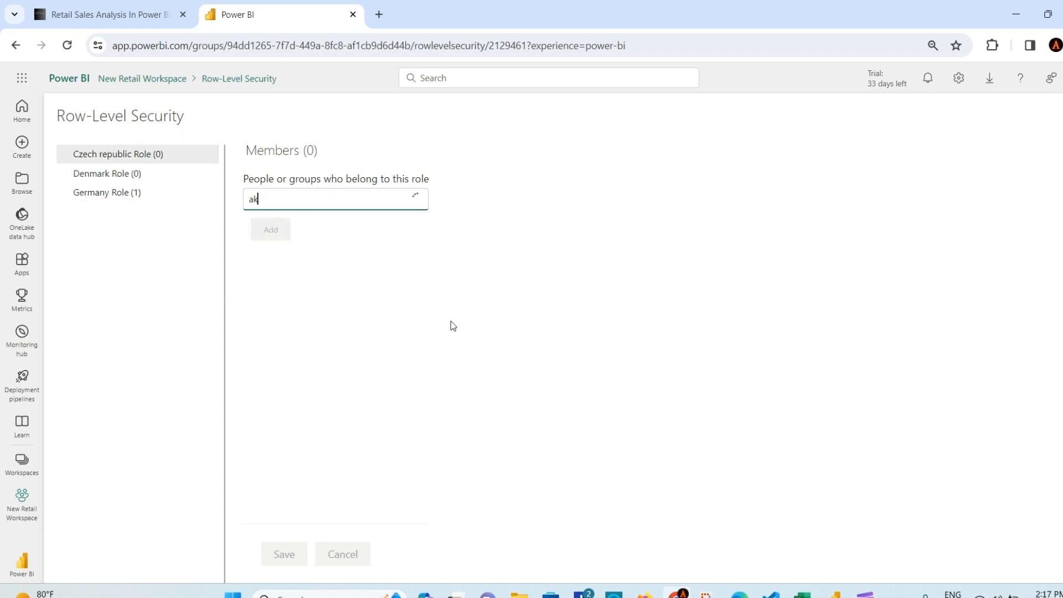
{"action": "left_click", "coordinate": [324, 235]}
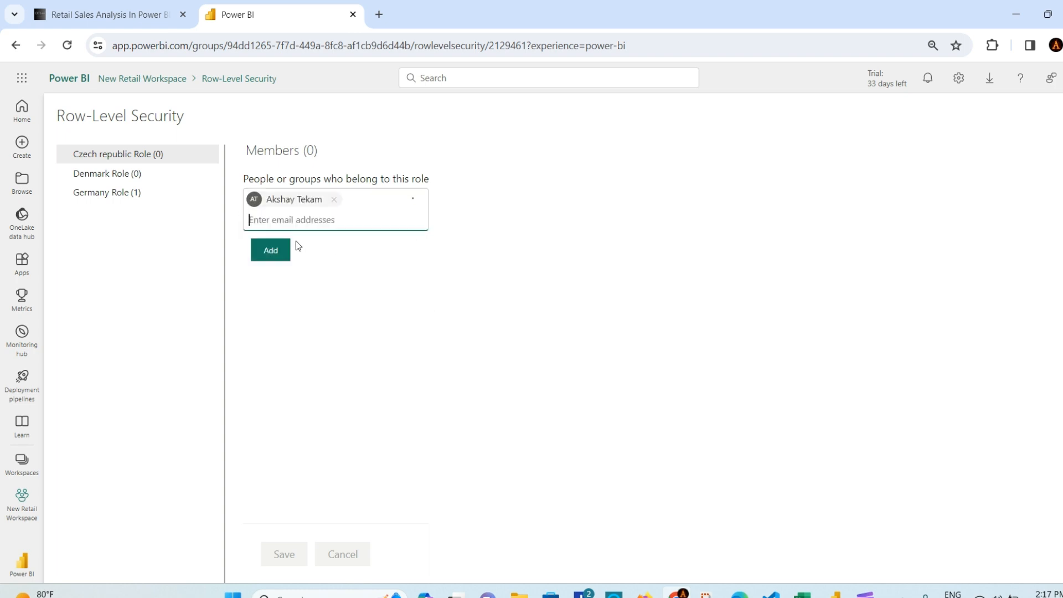
{"action": "left_click", "coordinate": [285, 248]}
{"action": "left_click", "coordinate": [279, 554]}
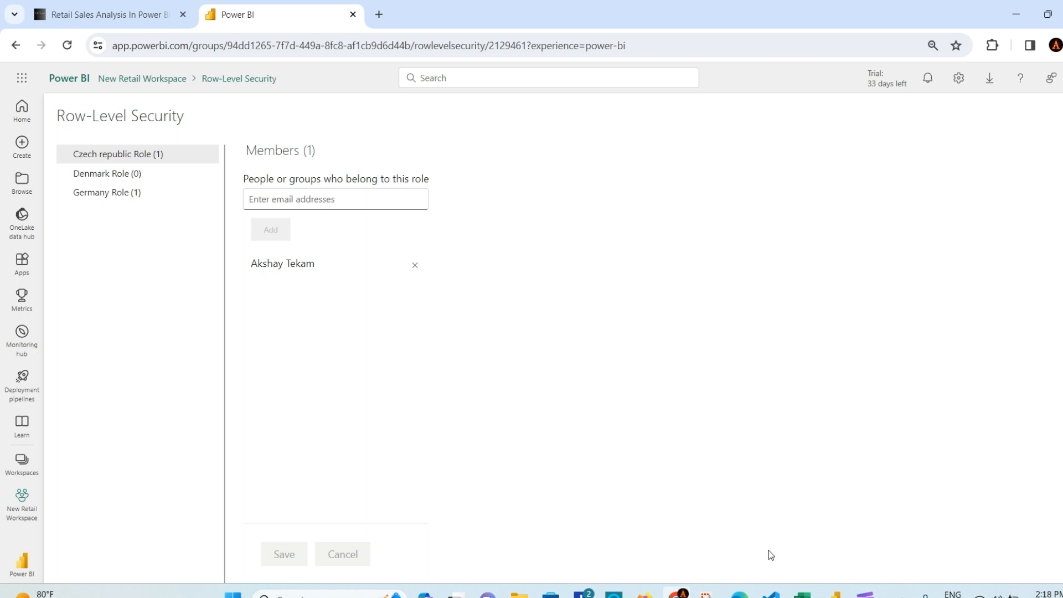
{"action": "left_click", "coordinate": [803, 592]}
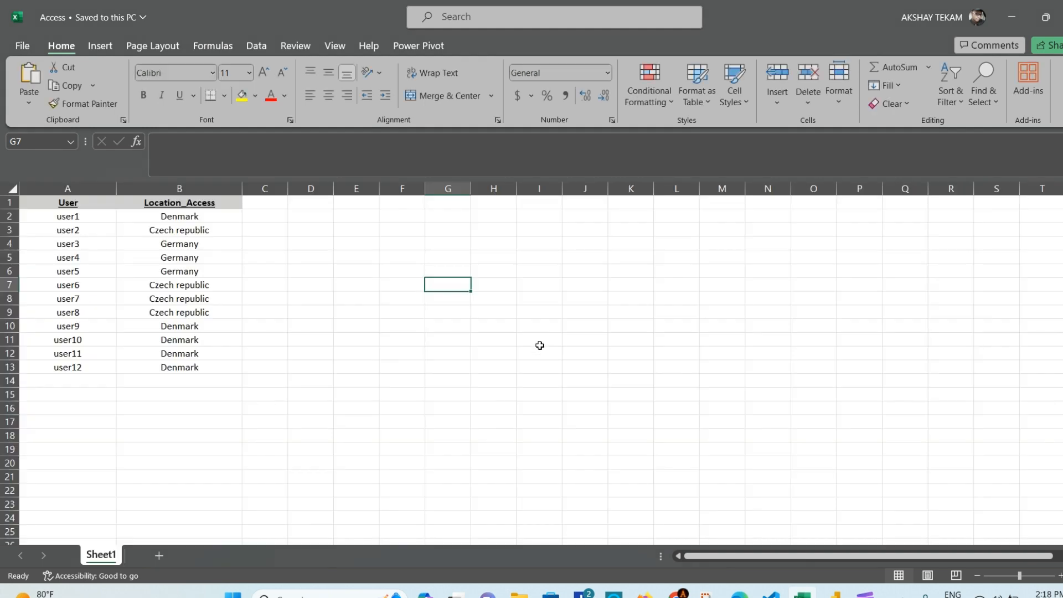
{"action": "left_click", "coordinate": [304, 305]}
{"action": "left_click", "coordinate": [267, 392]}
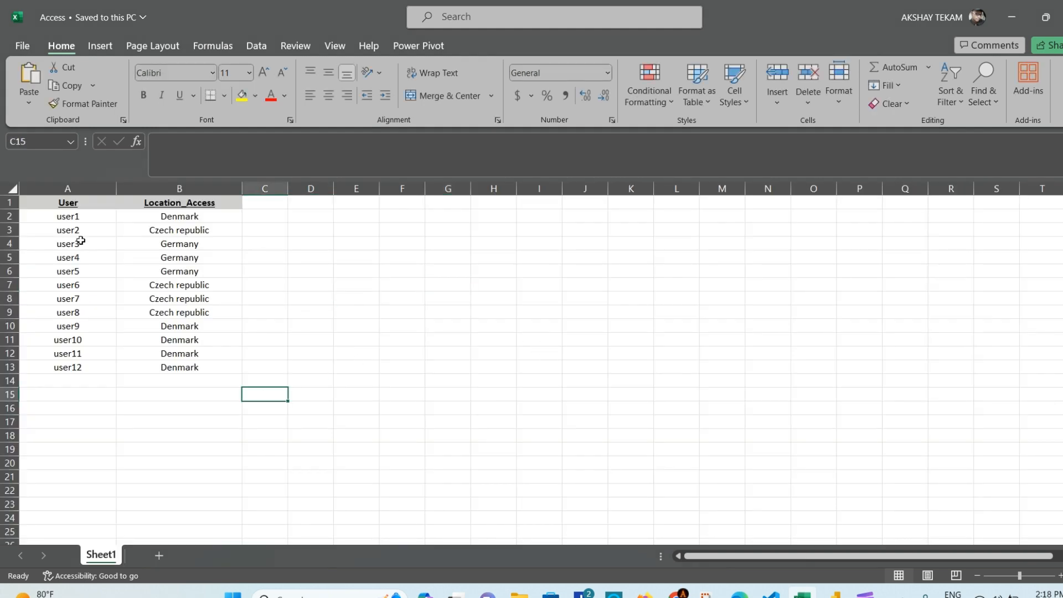
{"action": "left_click", "coordinate": [42, 204]}
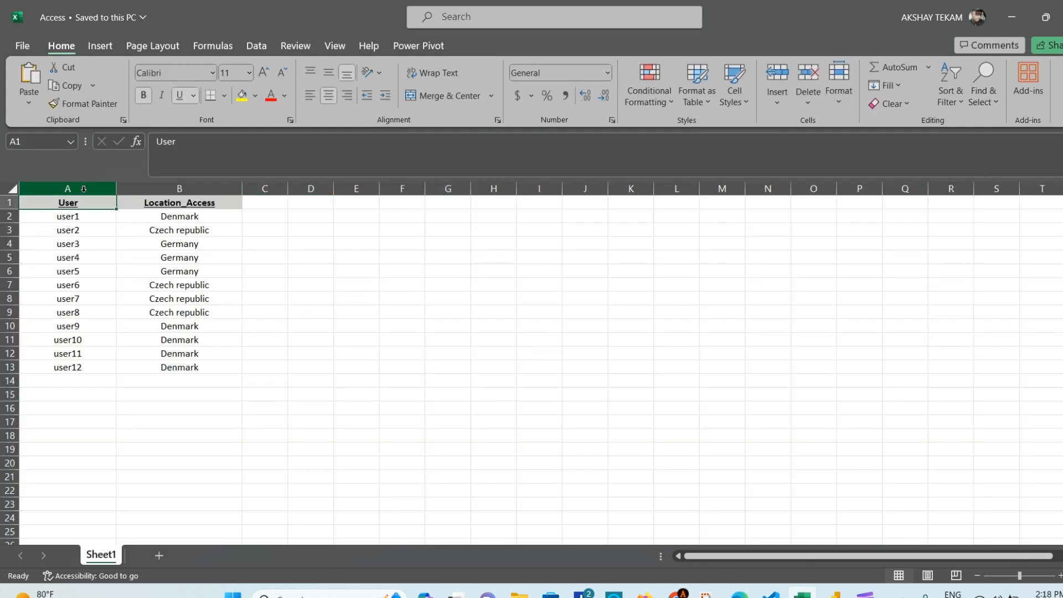
{"action": "left_click", "coordinate": [216, 191]}
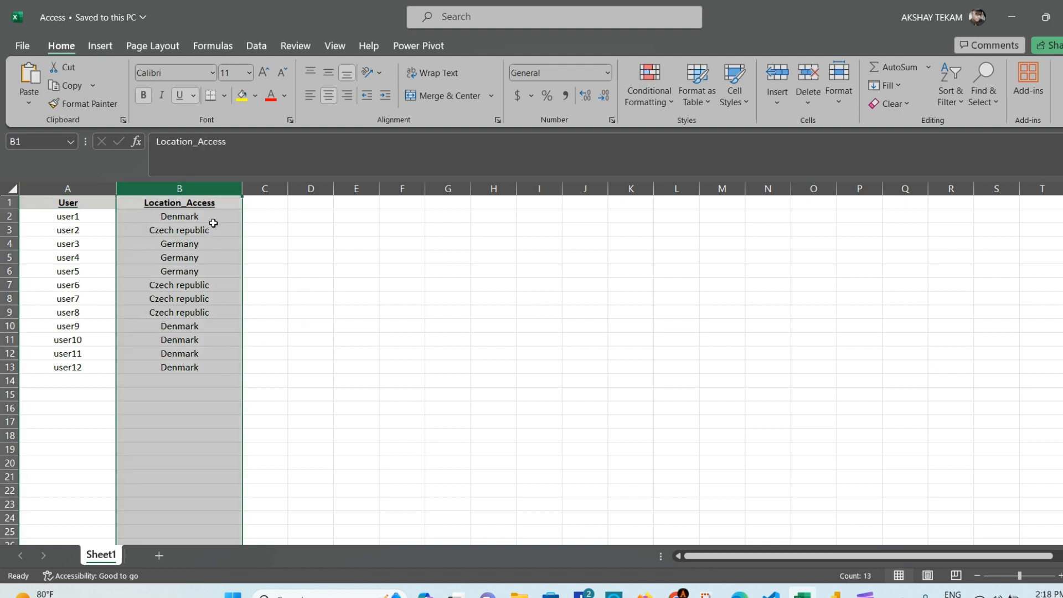
{"action": "left_click", "coordinate": [200, 379]}
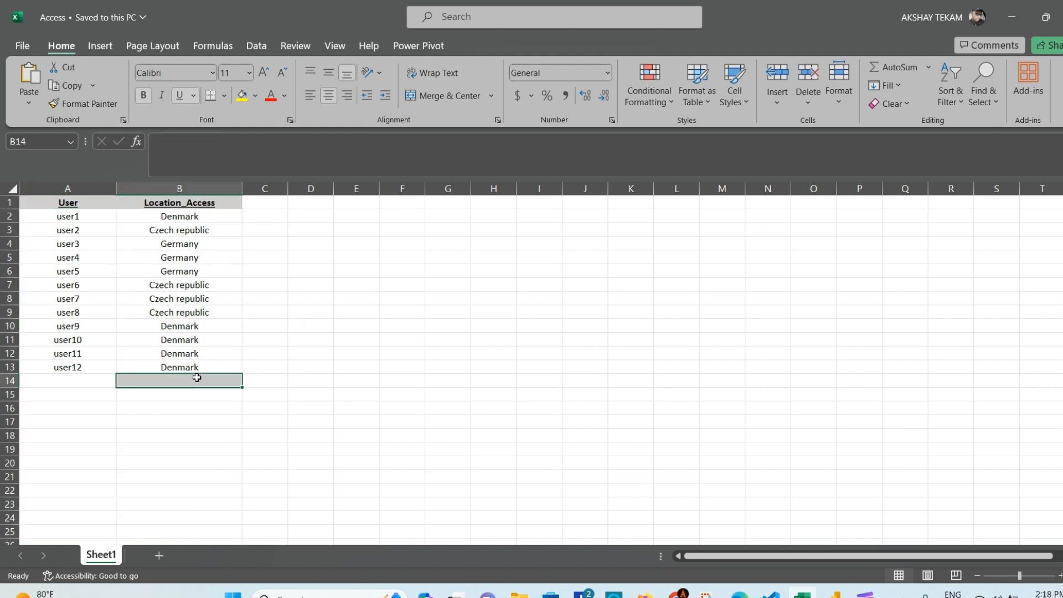
{"action": "left_click", "coordinate": [90, 221]}
{"action": "left_click", "coordinate": [163, 218]}
{"action": "left_click", "coordinate": [95, 230]}
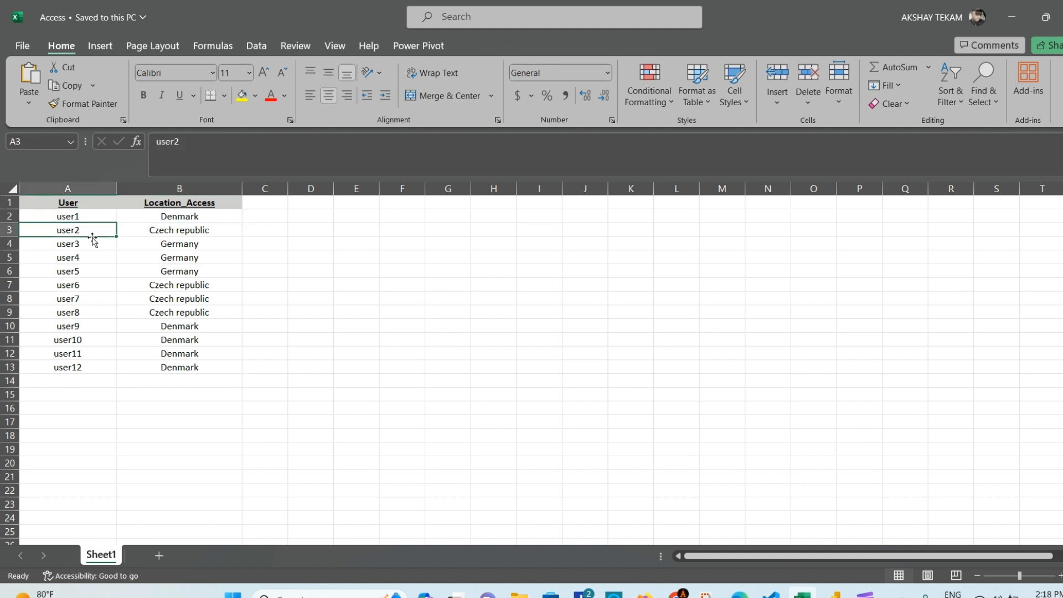
{"action": "left_click", "coordinate": [91, 246]}
{"action": "left_click", "coordinate": [87, 258]}
{"action": "left_click", "coordinate": [87, 271]}
{"action": "left_click", "coordinate": [87, 286]}
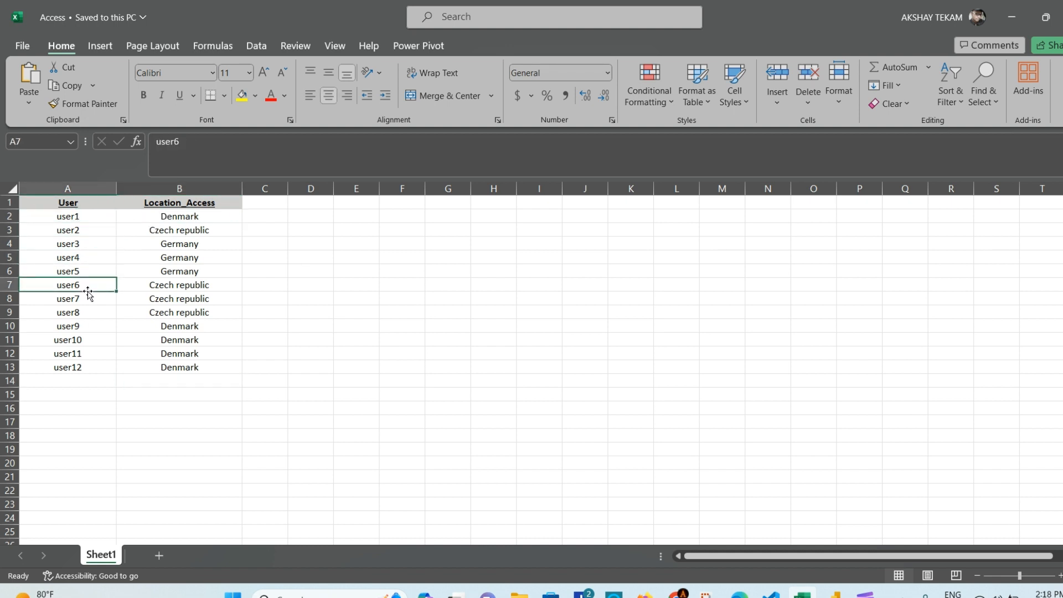
{"action": "left_click", "coordinate": [92, 218]}
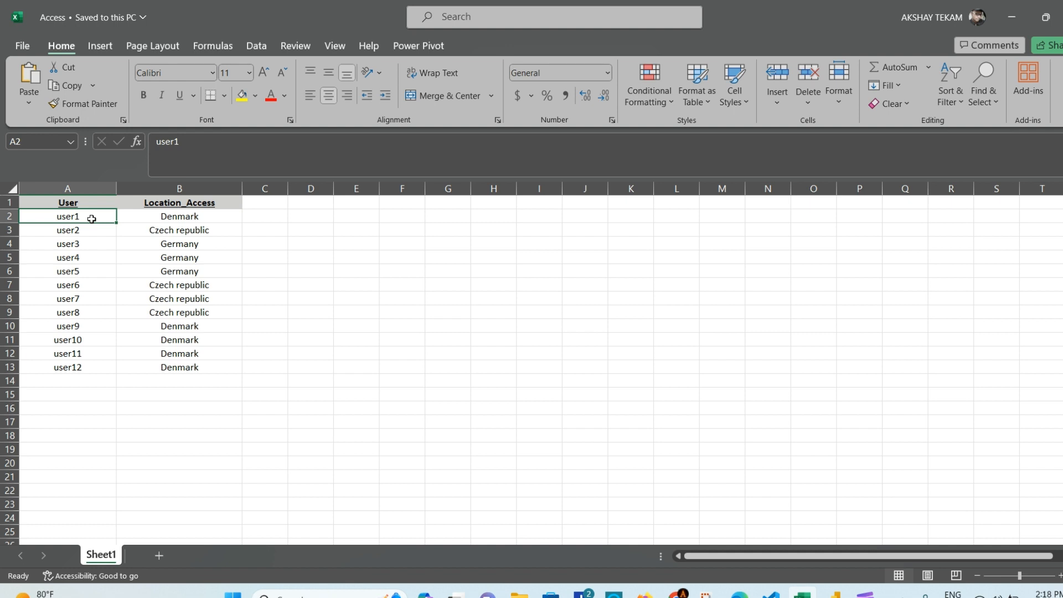
{"action": "left_click", "coordinate": [93, 234]}
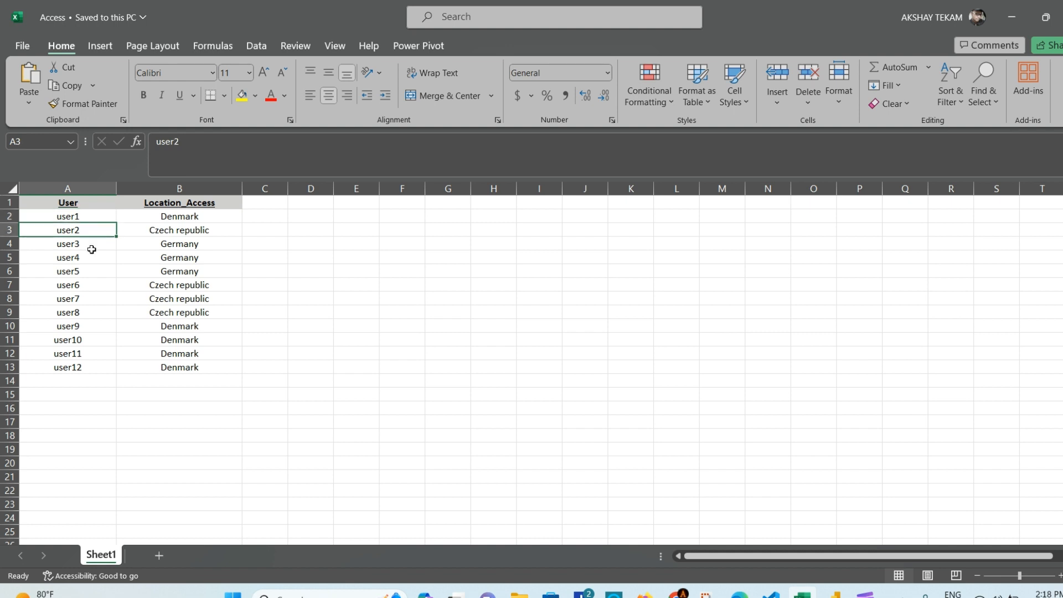
{"action": "left_click", "coordinate": [86, 268]}
{"action": "left_click", "coordinate": [84, 299]}
{"action": "left_click", "coordinate": [81, 332]}
{"action": "left_click", "coordinate": [82, 226]}
{"action": "left_click", "coordinate": [268, 267]}
{"action": "left_click", "coordinate": [341, 319]}
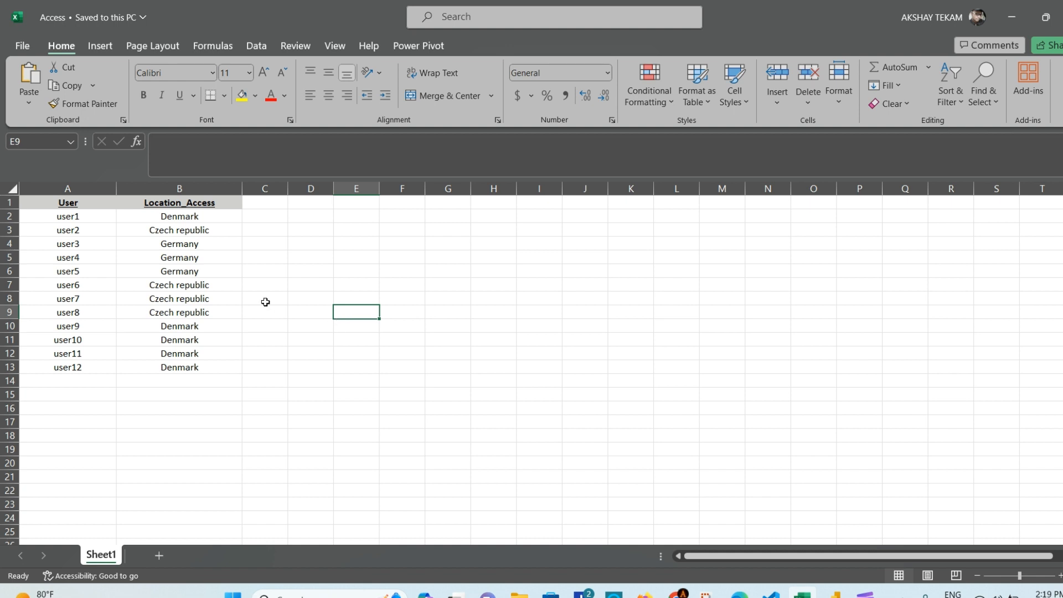
{"action": "left_click", "coordinate": [186, 242]}
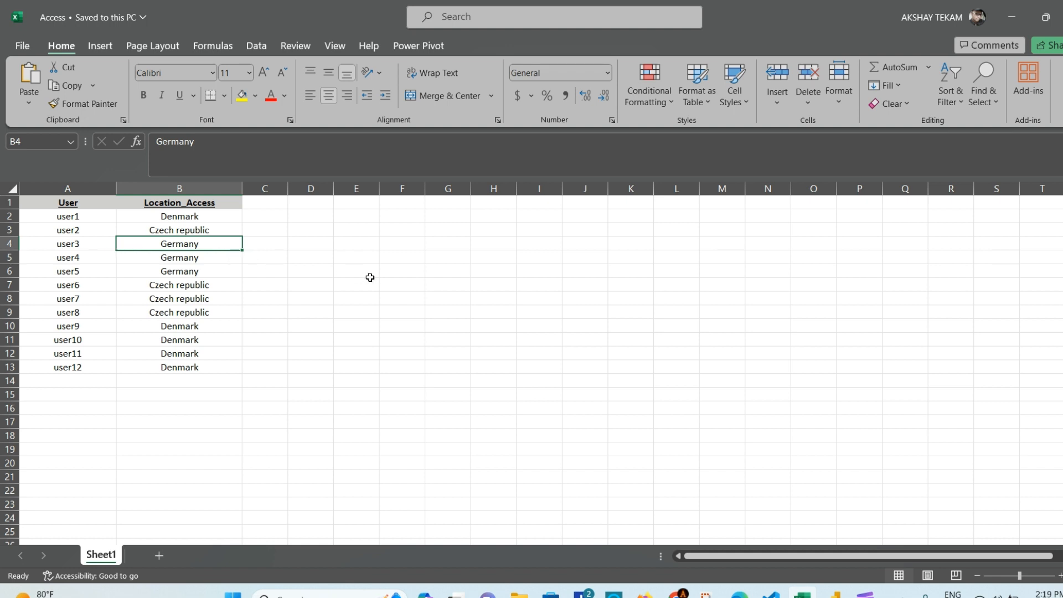
{"action": "left_click", "coordinate": [283, 243]}
{"action": "left_click", "coordinate": [306, 246]}
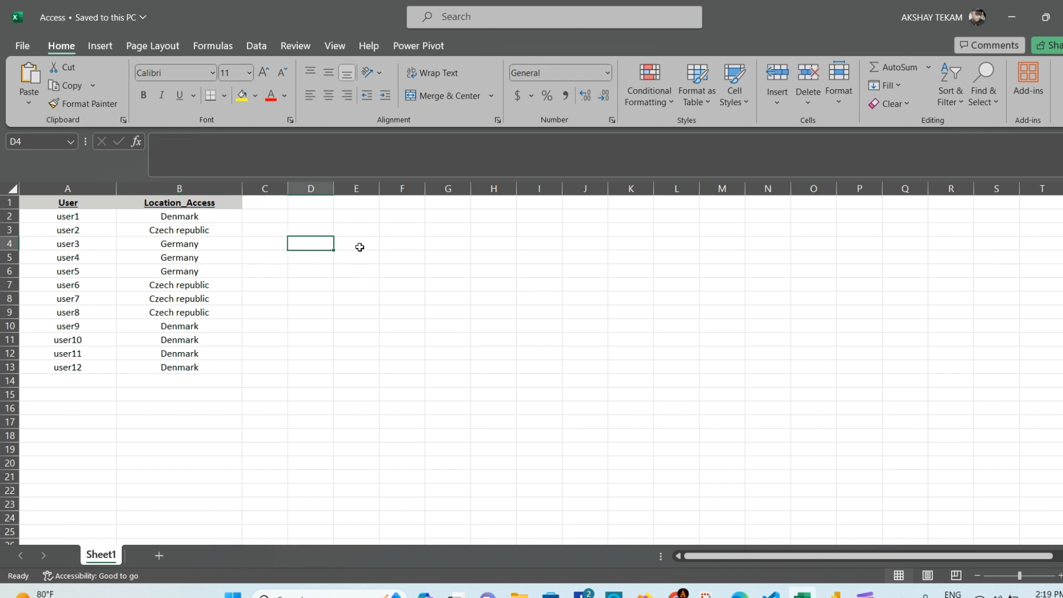
{"action": "left_click", "coordinate": [358, 244]}
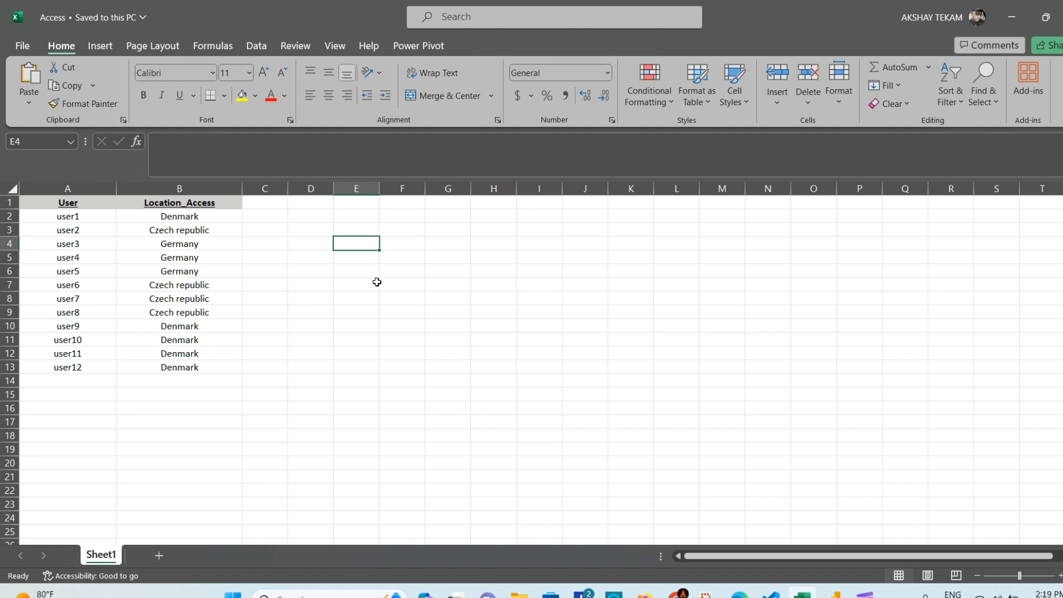
{"action": "mouse_move", "coordinate": [676, 594]}
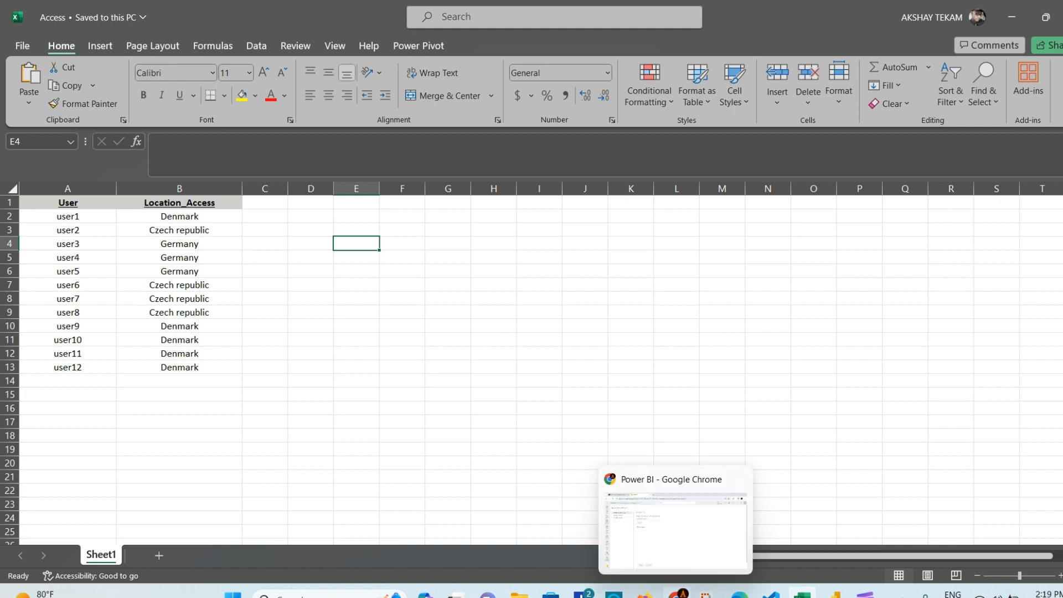
{"action": "left_click", "coordinate": [360, 304]}
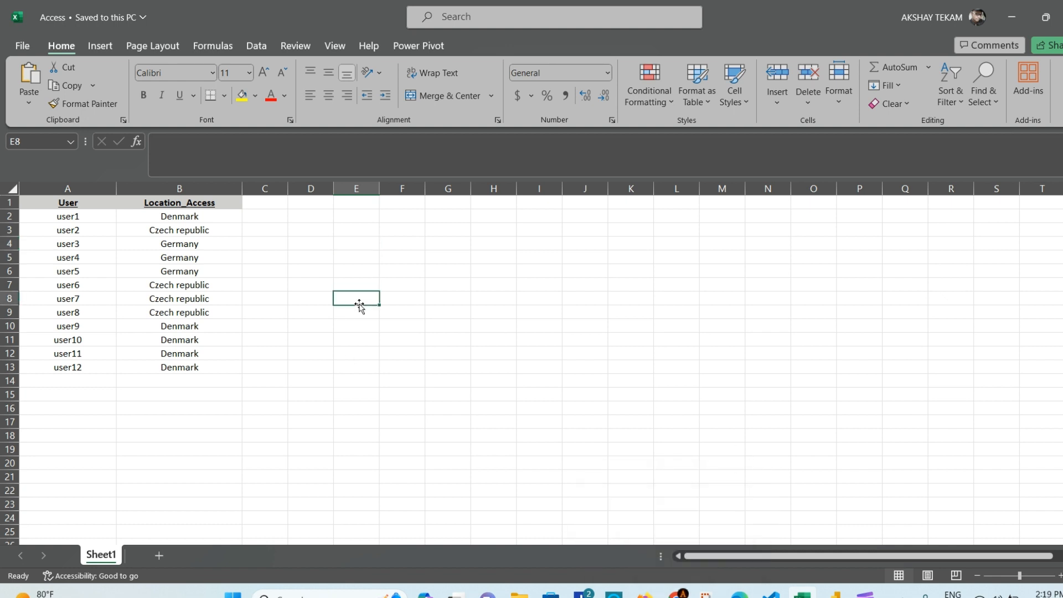
{"action": "left_click", "coordinate": [536, 320]}
{"action": "mouse_move", "coordinate": [673, 593]}
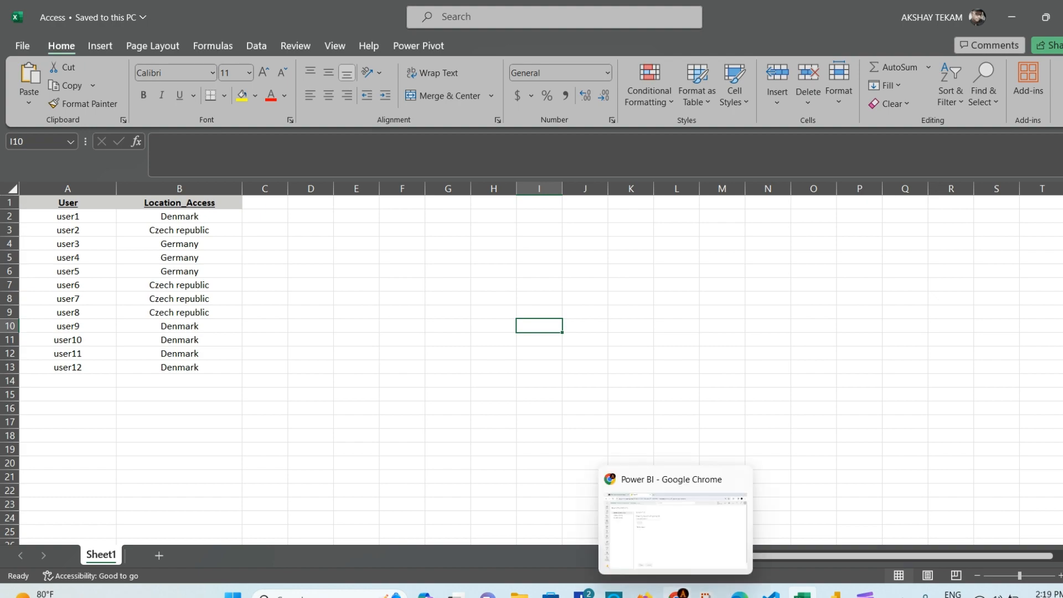
Step: Remove the user from the Czech republic Role, then go back to the report in Power BI Desktop
{"action": "left_click", "coordinate": [676, 594]}
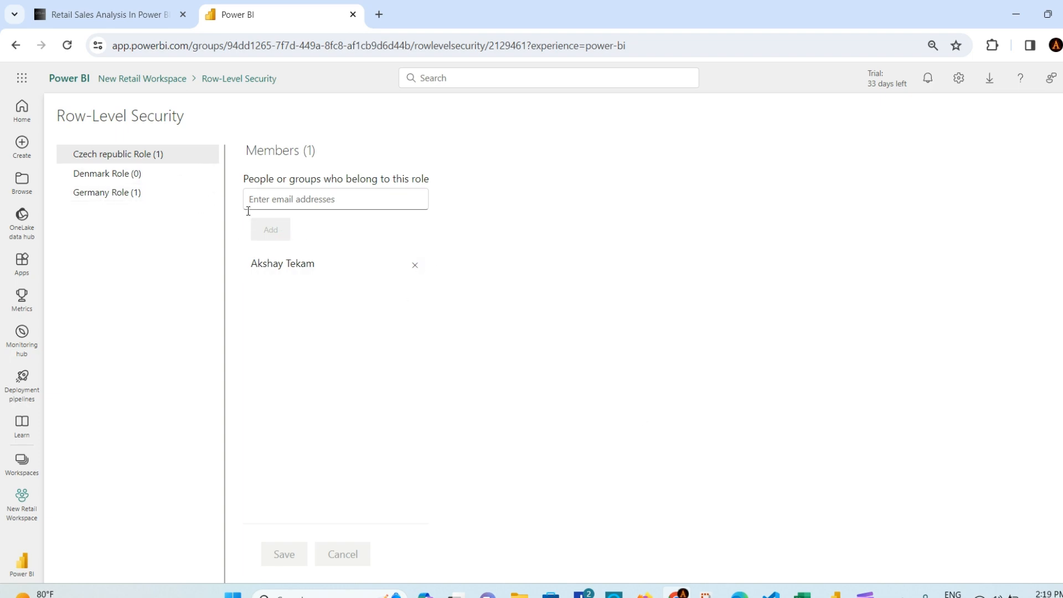
{"action": "left_click", "coordinate": [415, 265]}
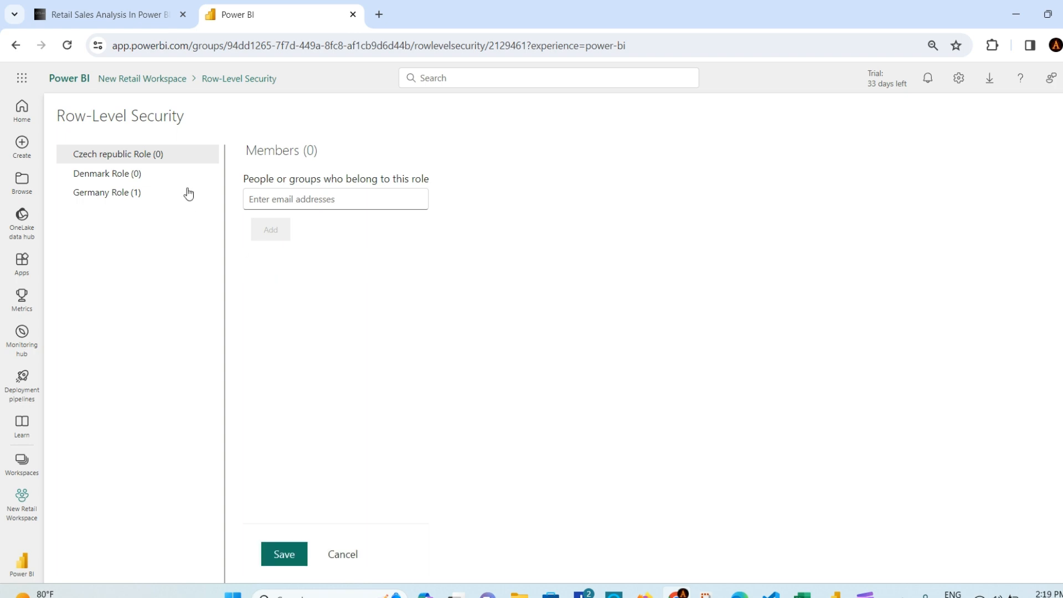
{"action": "left_click", "coordinate": [211, 158]}
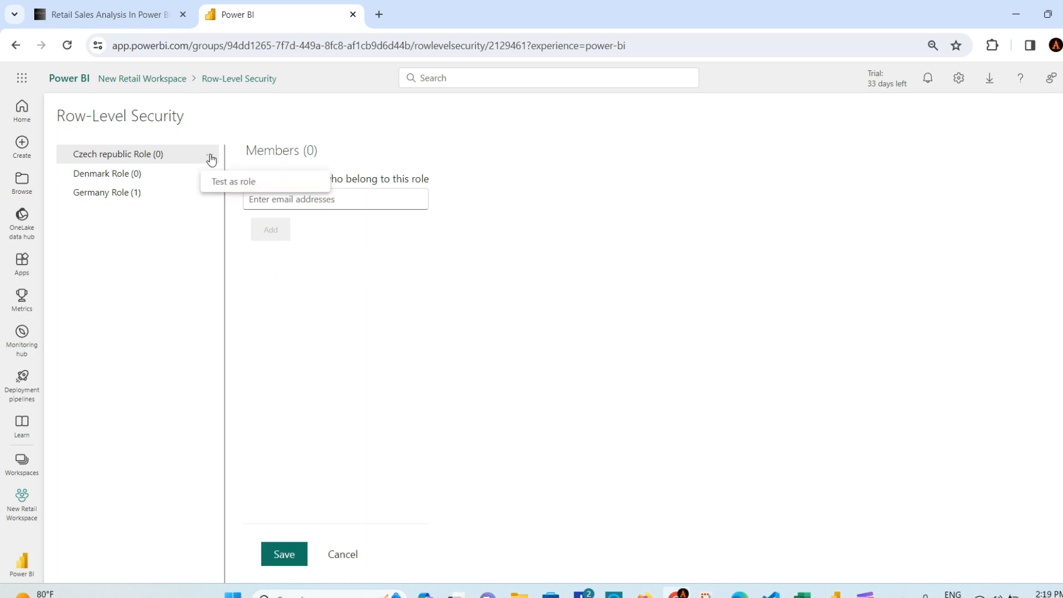
{"action": "left_click", "coordinate": [591, 376]}
{"action": "mouse_move", "coordinate": [865, 595]}
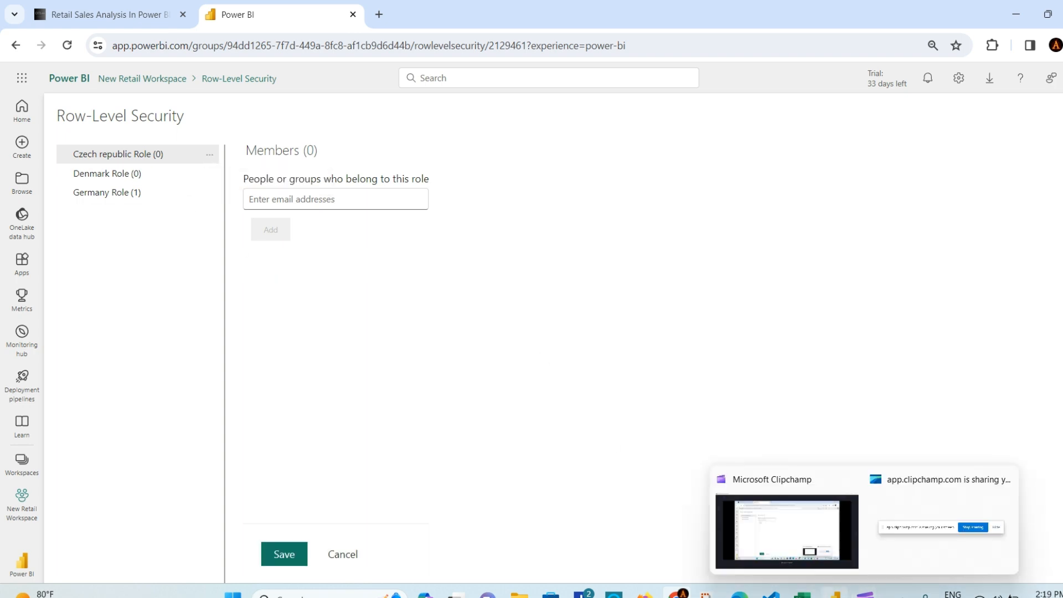
{"action": "left_click", "coordinate": [831, 529]}
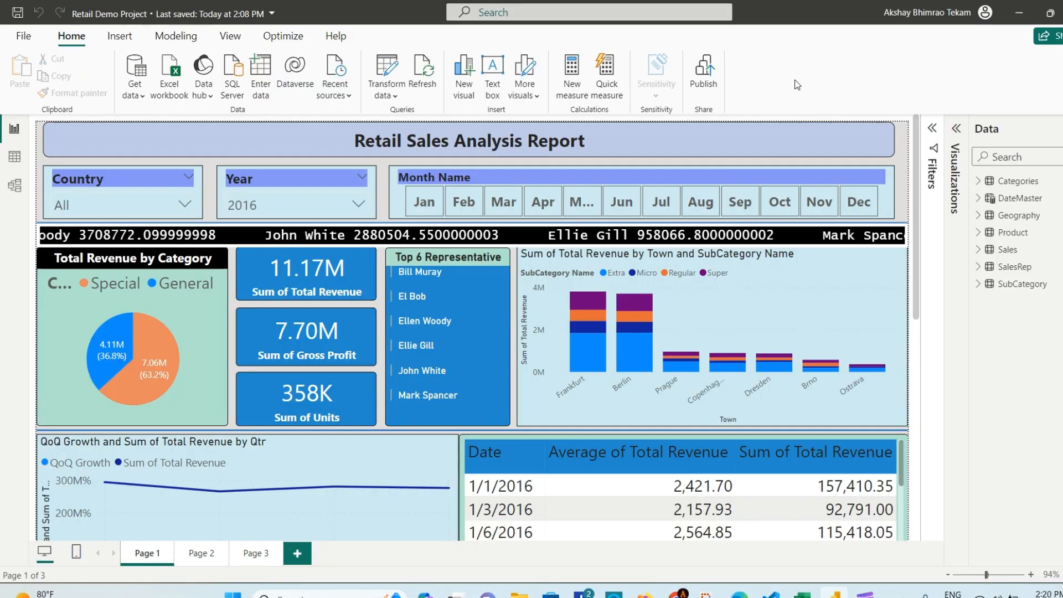
Step: In Manage roles, delete the Czech republic, Denmark and Germany roles and save the empty list
{"action": "left_click", "coordinate": [387, 78]}
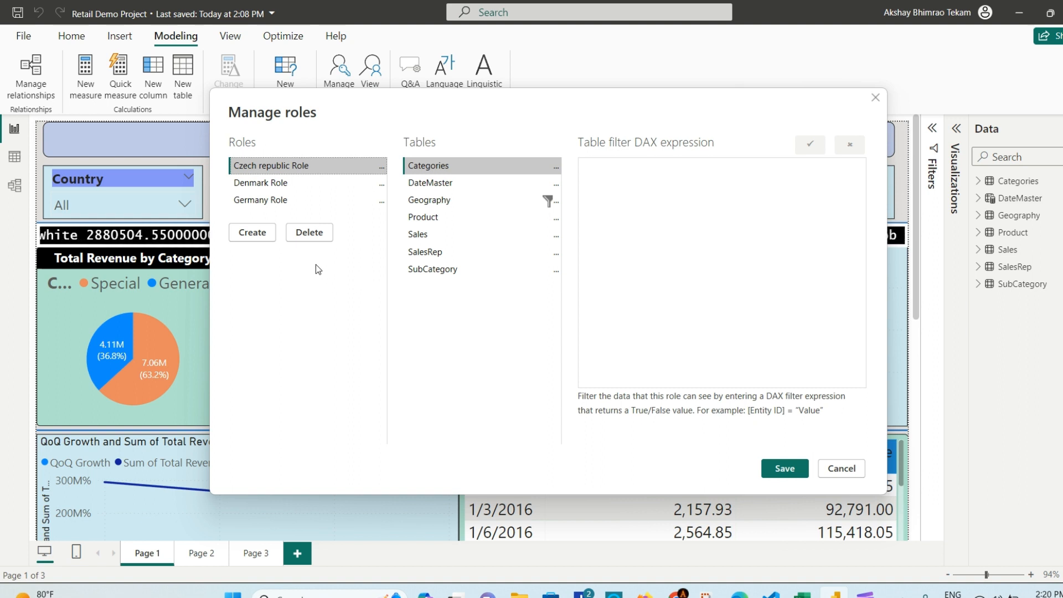
{"action": "left_click", "coordinate": [312, 237]}
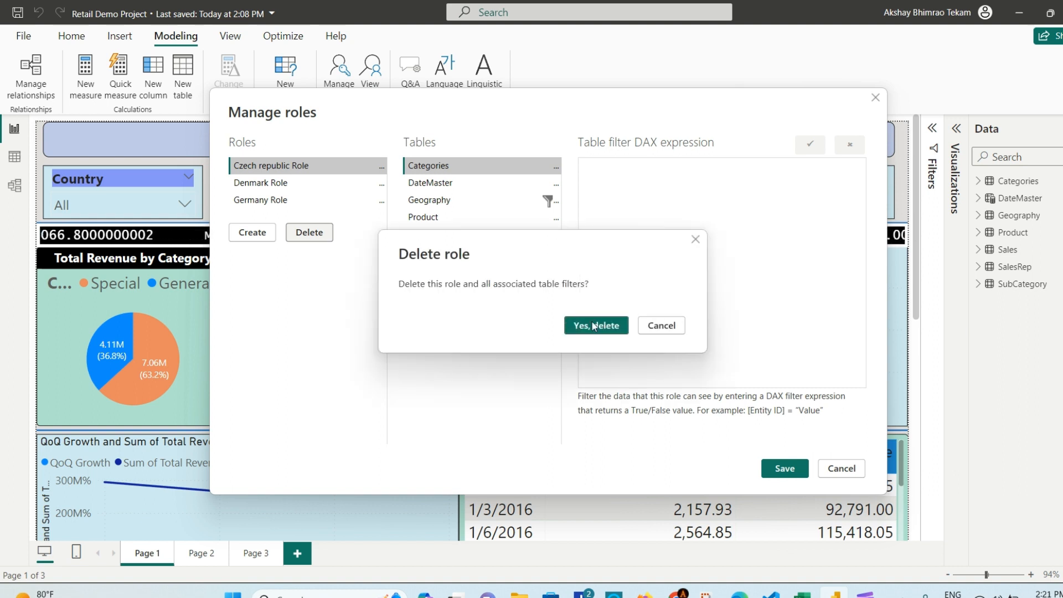
{"action": "left_click", "coordinate": [593, 324]}
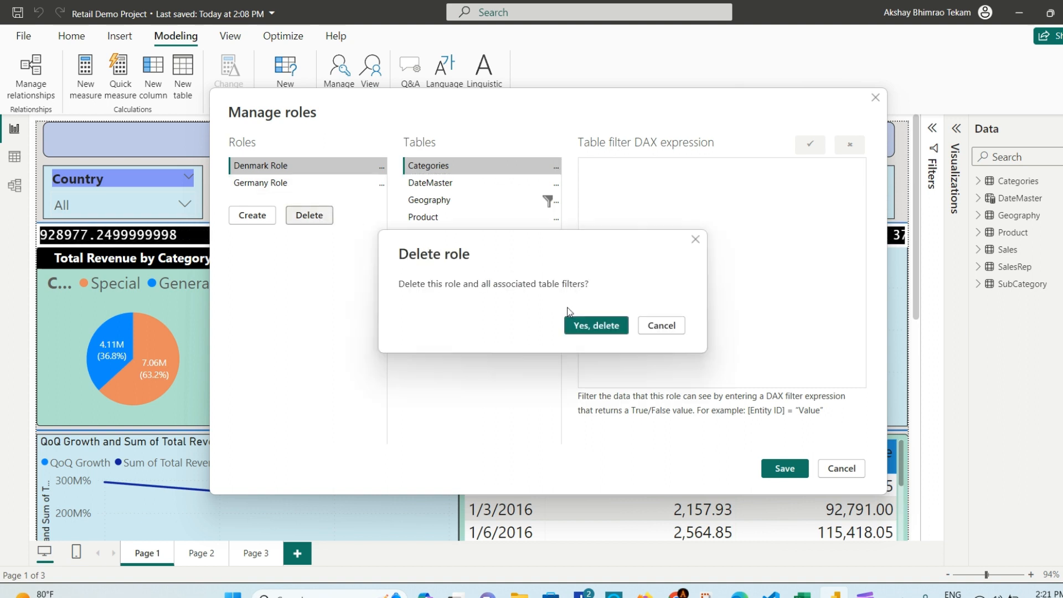
{"action": "left_click", "coordinate": [588, 326]}
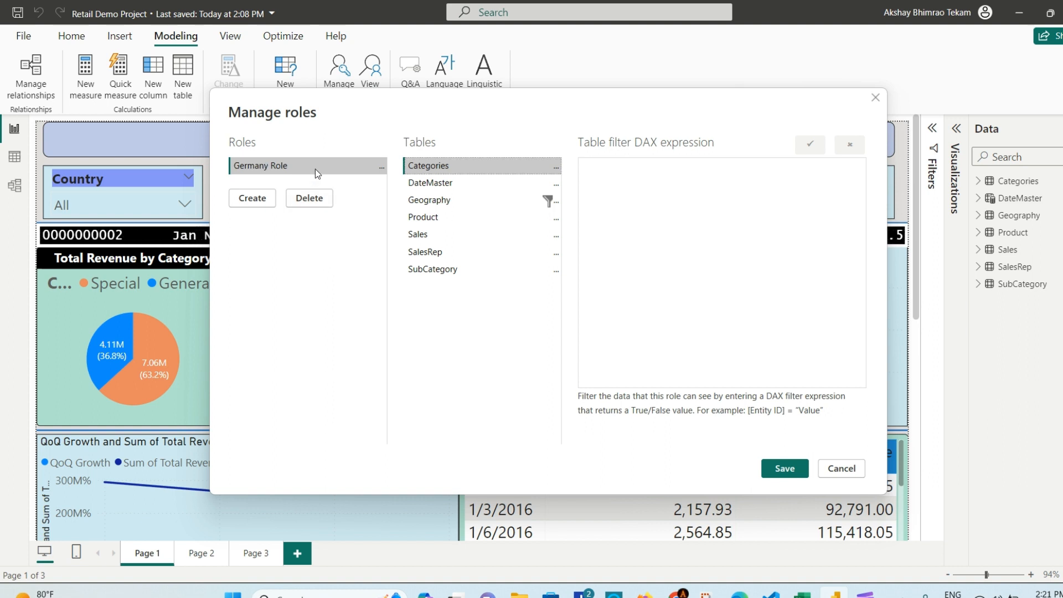
{"action": "left_click", "coordinate": [310, 201]}
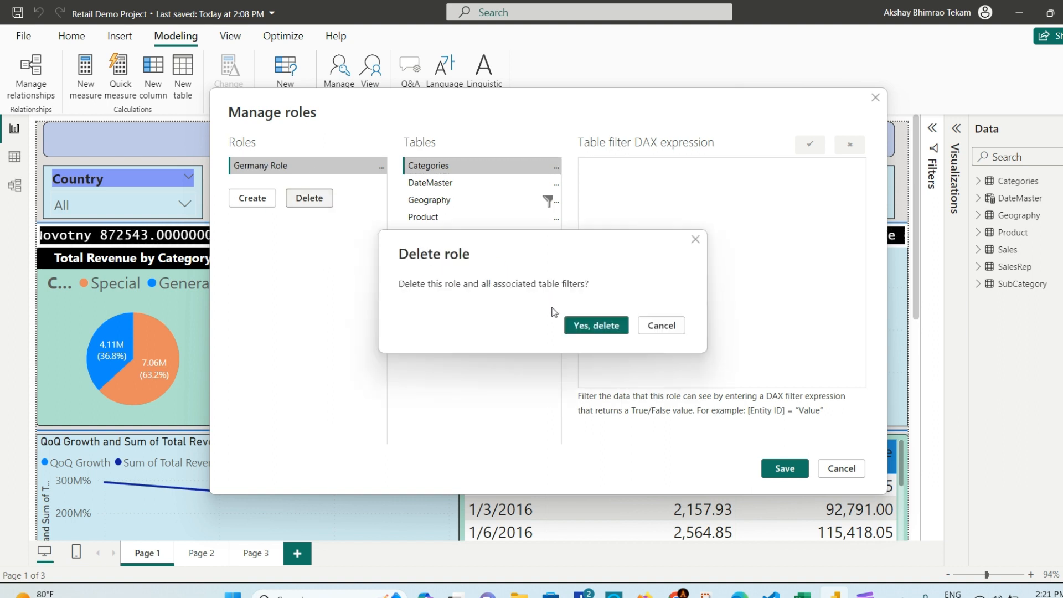
{"action": "left_click", "coordinate": [597, 326]}
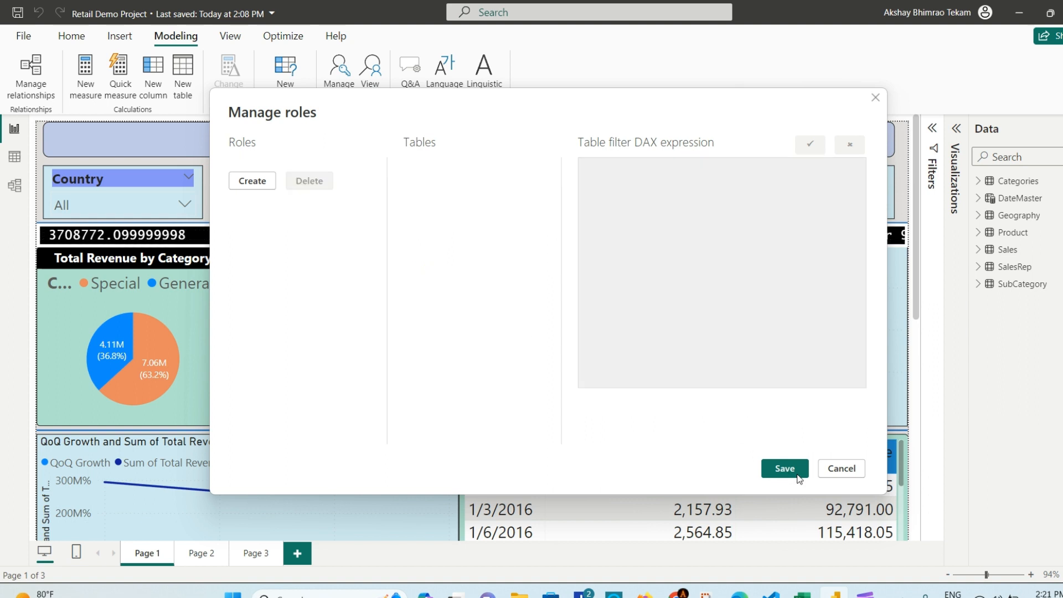
{"action": "left_click", "coordinate": [798, 475]}
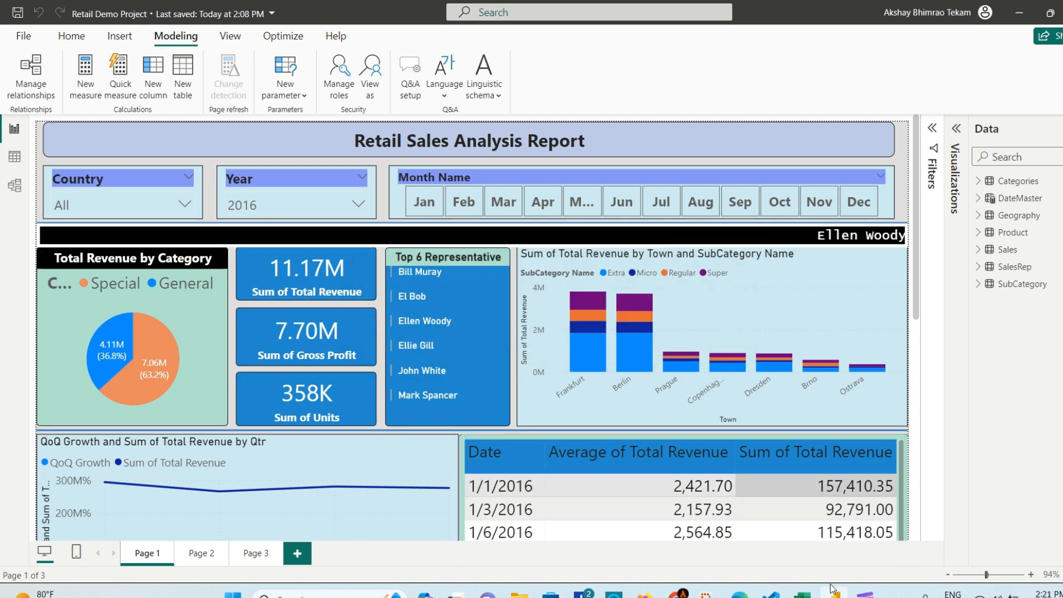
Step: Glance at the Access workbook in Excel, minimize it, and show Power BI Desktop's Home ribbon
{"action": "left_click", "coordinate": [802, 595]}
{"action": "left_click", "coordinate": [802, 594]}
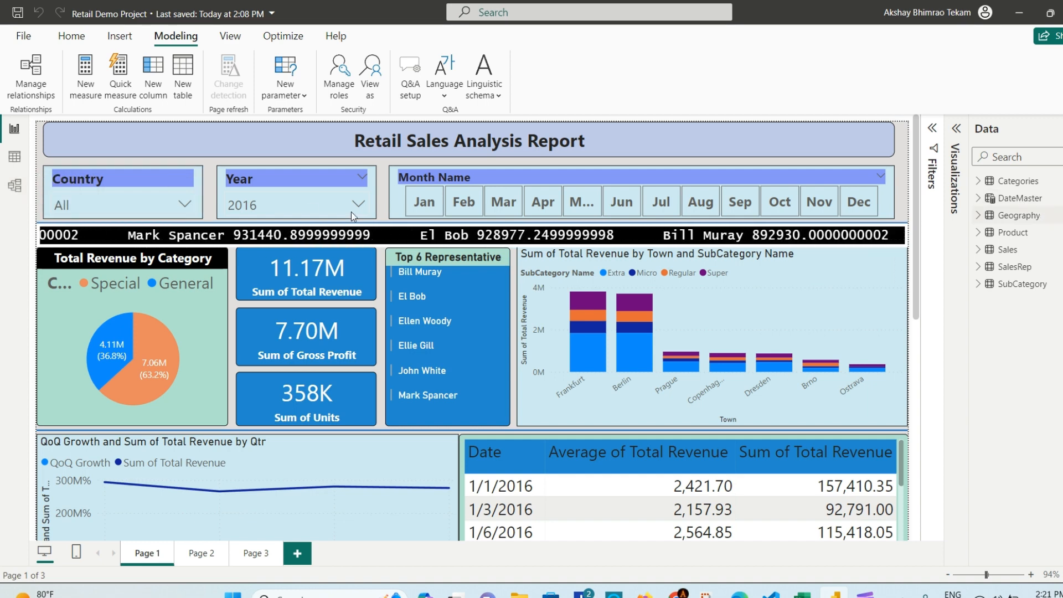
{"action": "left_click", "coordinate": [71, 35]}
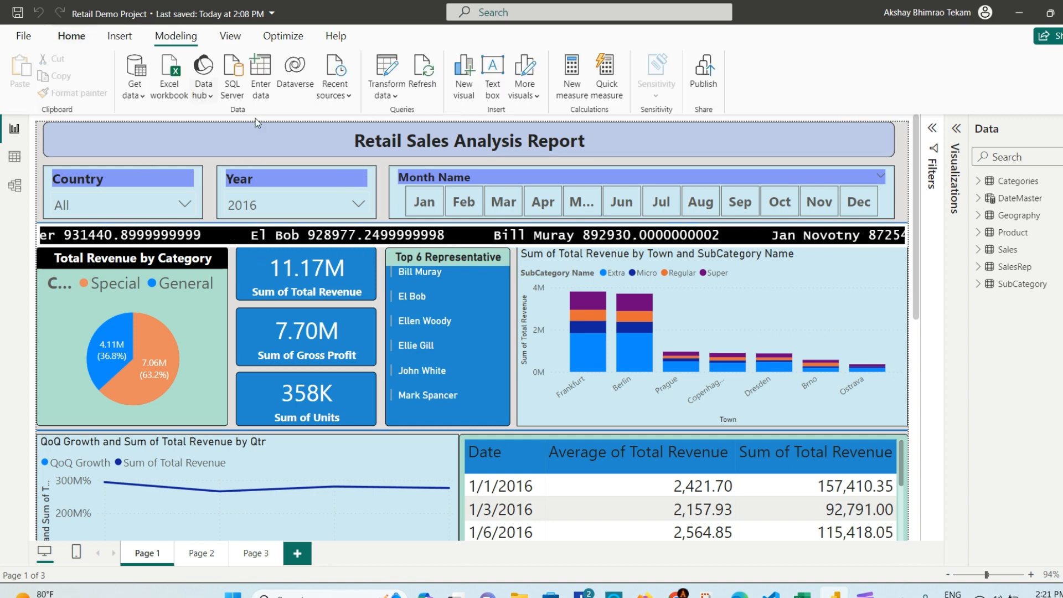
Step: Import Sheet1 from the Access.xlsx Excel workbook into the model
{"action": "left_click", "coordinate": [136, 94]}
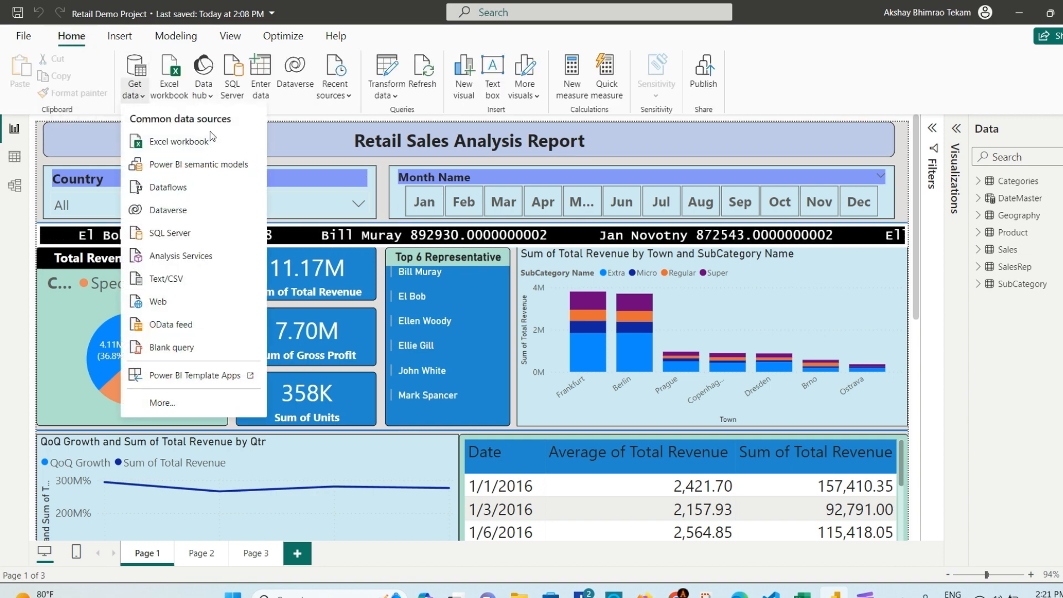
{"action": "left_click", "coordinate": [187, 142]}
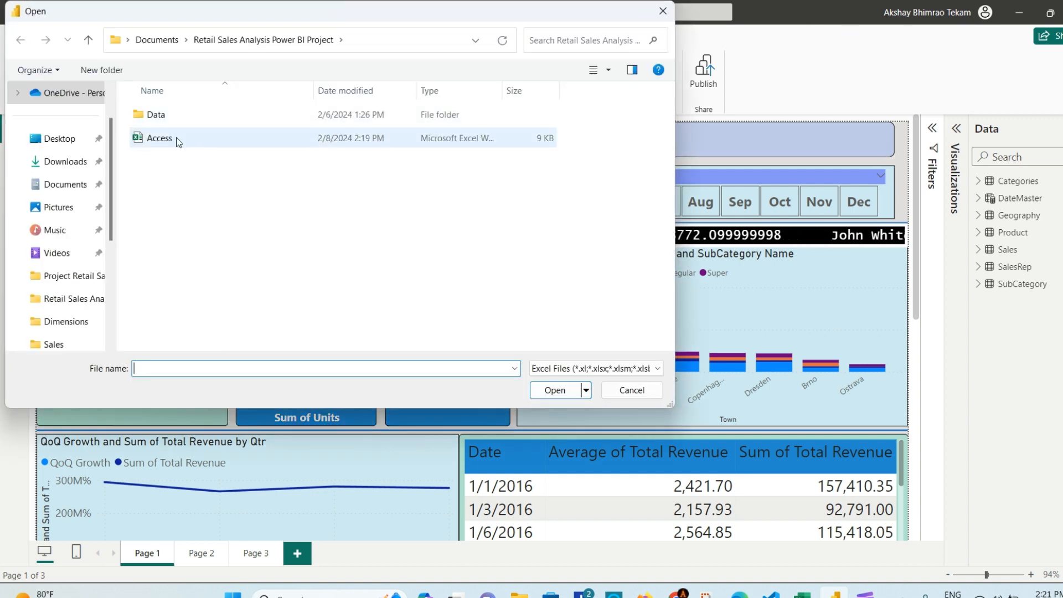
{"action": "left_click", "coordinate": [176, 137]}
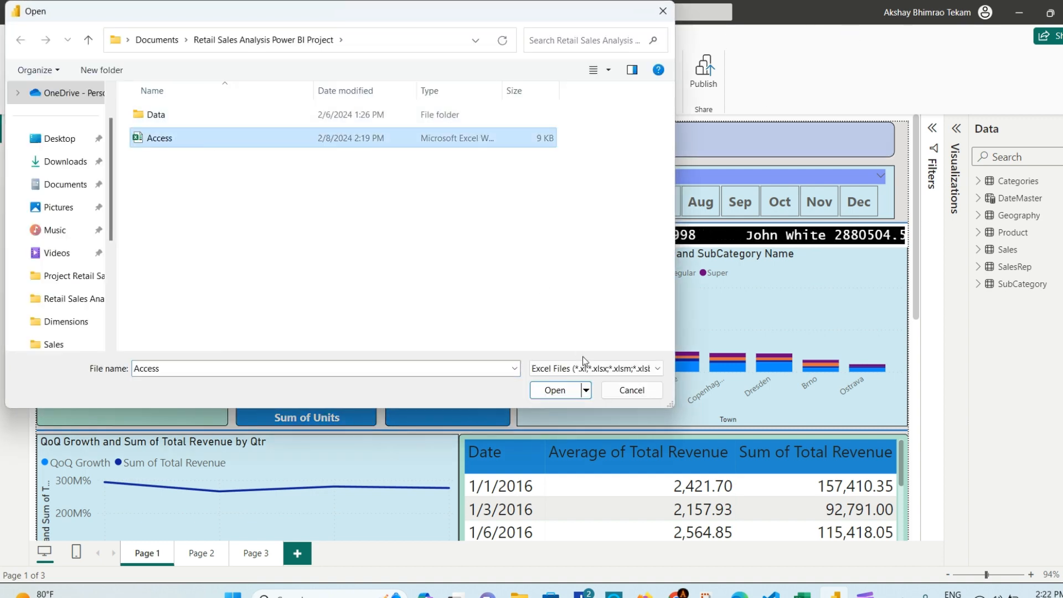
{"action": "left_click", "coordinate": [560, 392]}
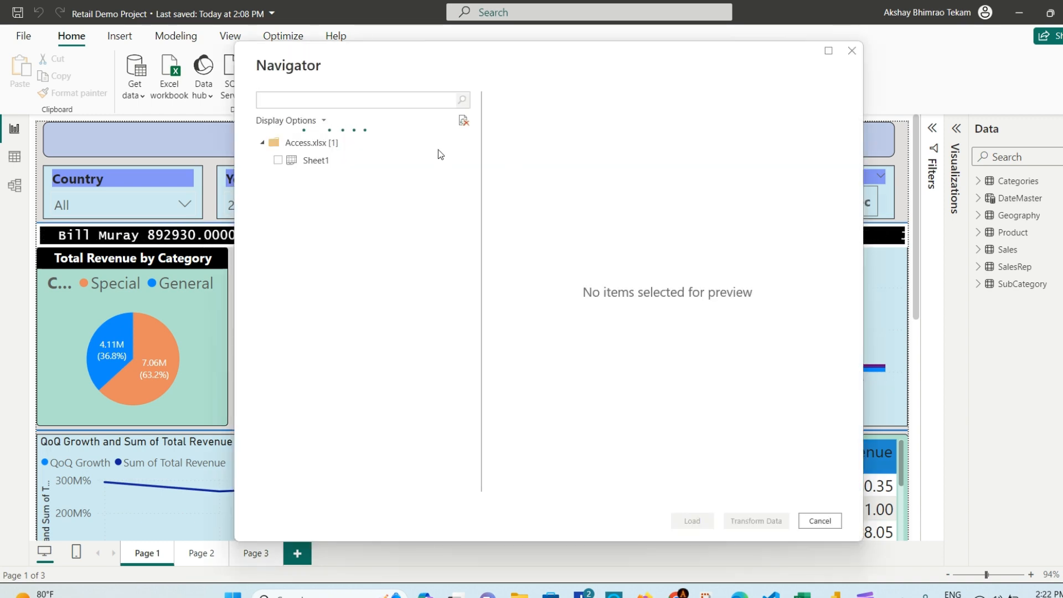
{"action": "left_click", "coordinate": [277, 160]}
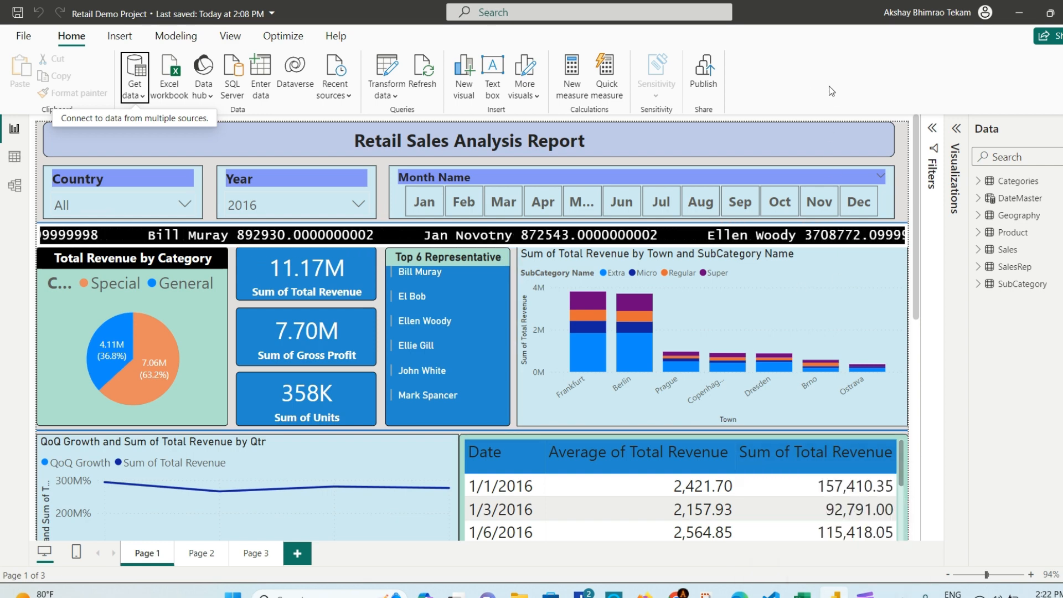
Step: Promote Sheet1's first row to headers, naming the columns User and Location_Access
{"action": "left_click", "coordinate": [796, 79]}
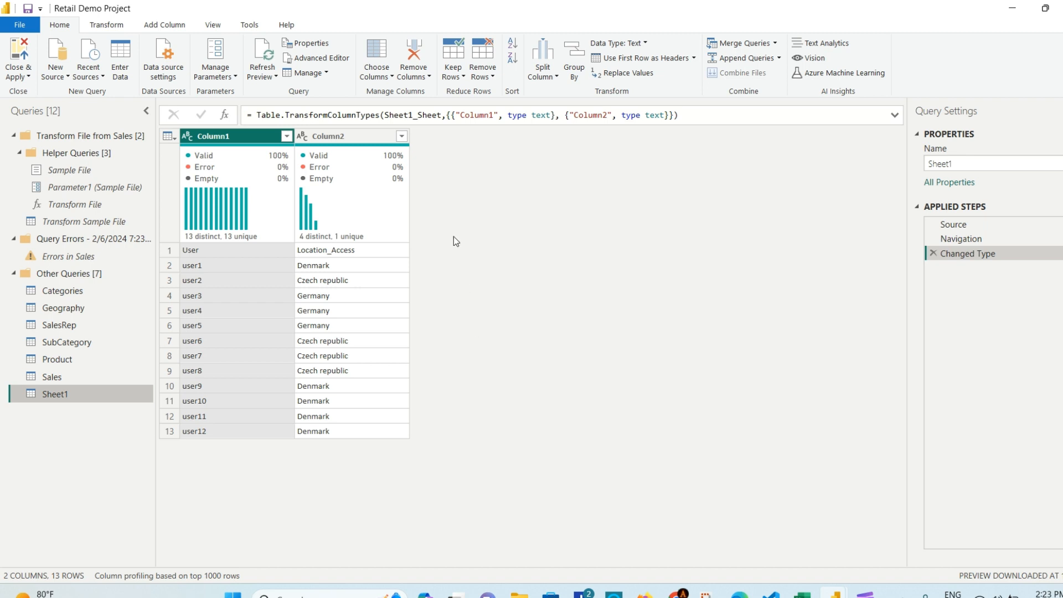
{"action": "left_click", "coordinate": [694, 58]}
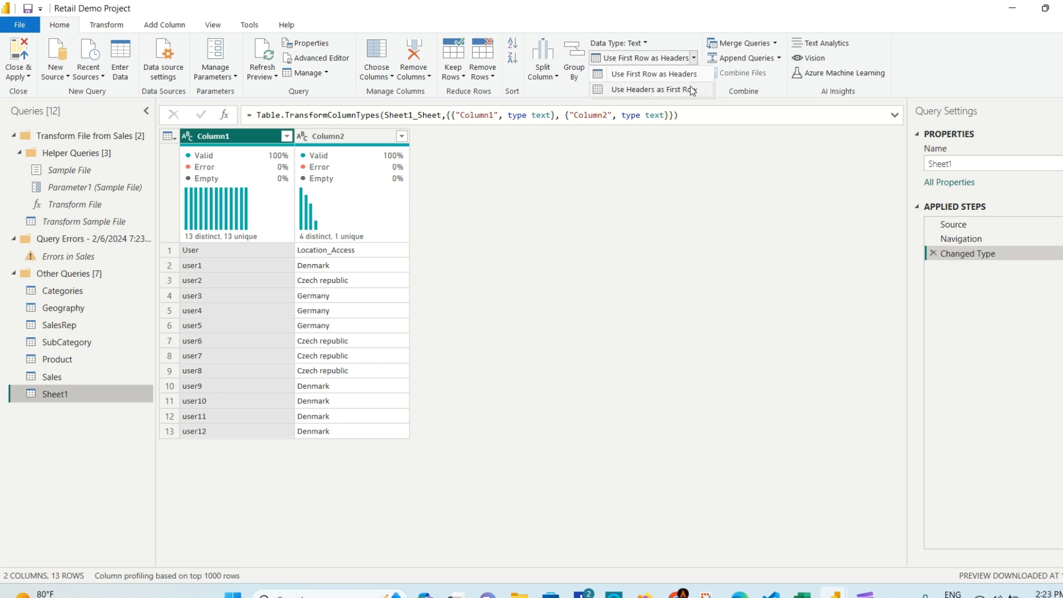
{"action": "left_click", "coordinate": [677, 75]}
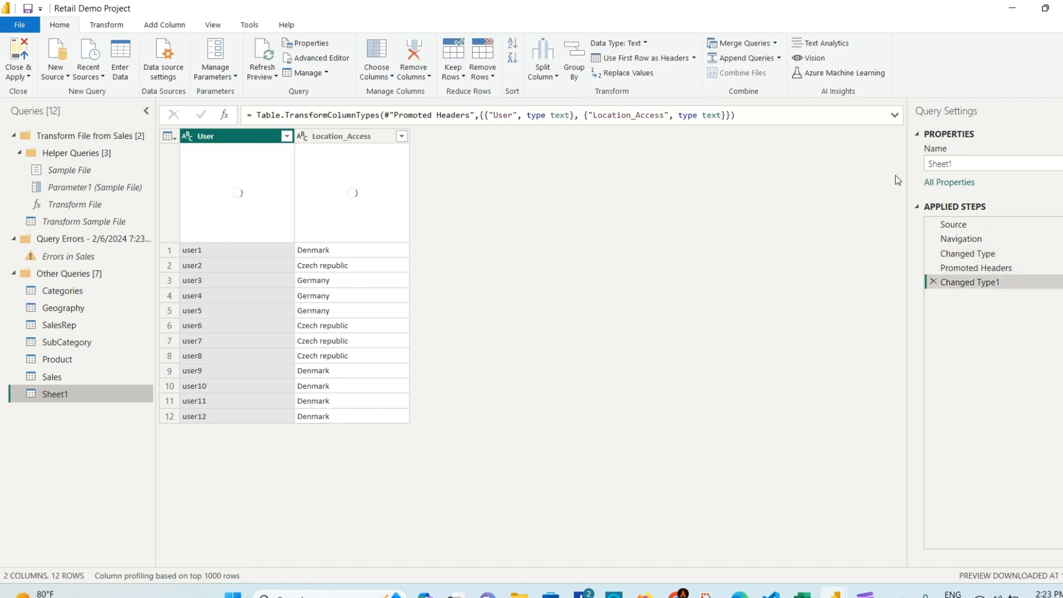
Step: Rename the Sheet1 query to Access Data and apply the changes to the model
{"action": "left_click", "coordinate": [961, 164]}
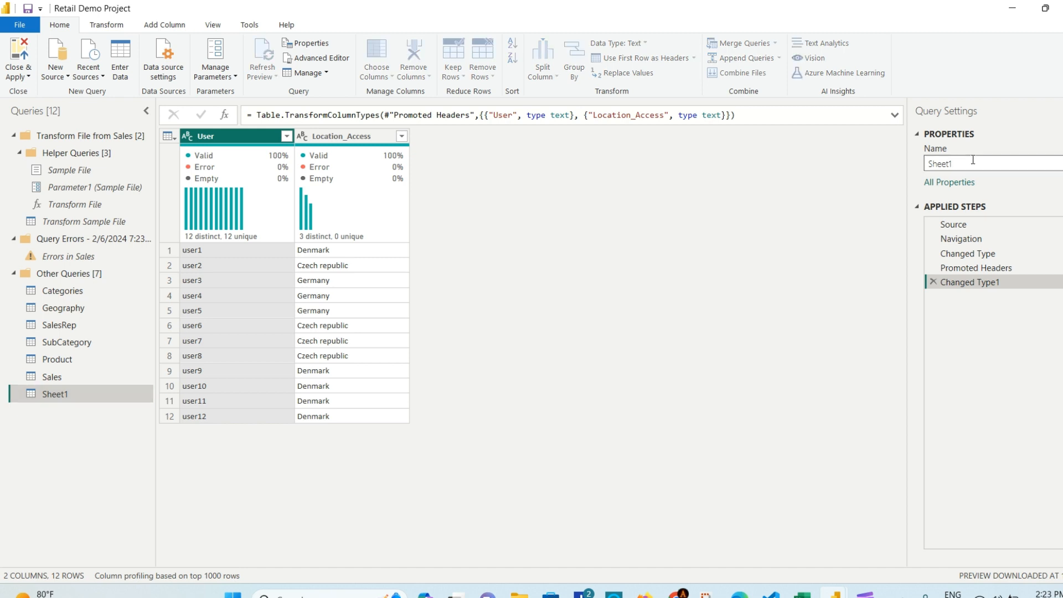
{"action": "left_click_drag", "start_coordinate": [973, 160], "coordinate": [905, 168]}
{"action": "type", "text": "Access Dataa"}
{"action": "key", "text": "BackSpace"}
{"action": "key", "text": "Return"}
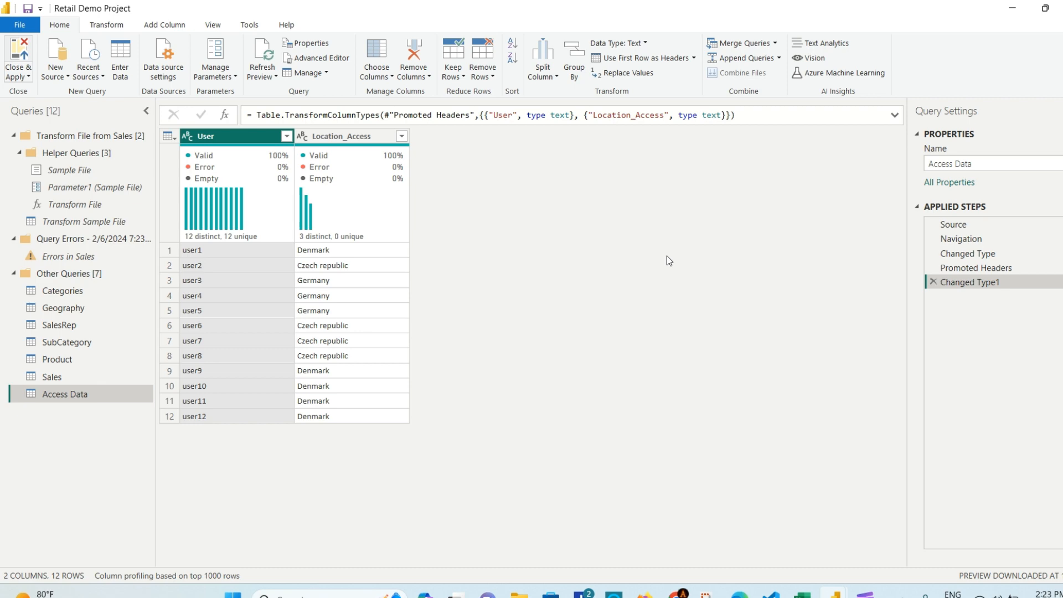
{"action": "key", "text": "alt+Tab"}
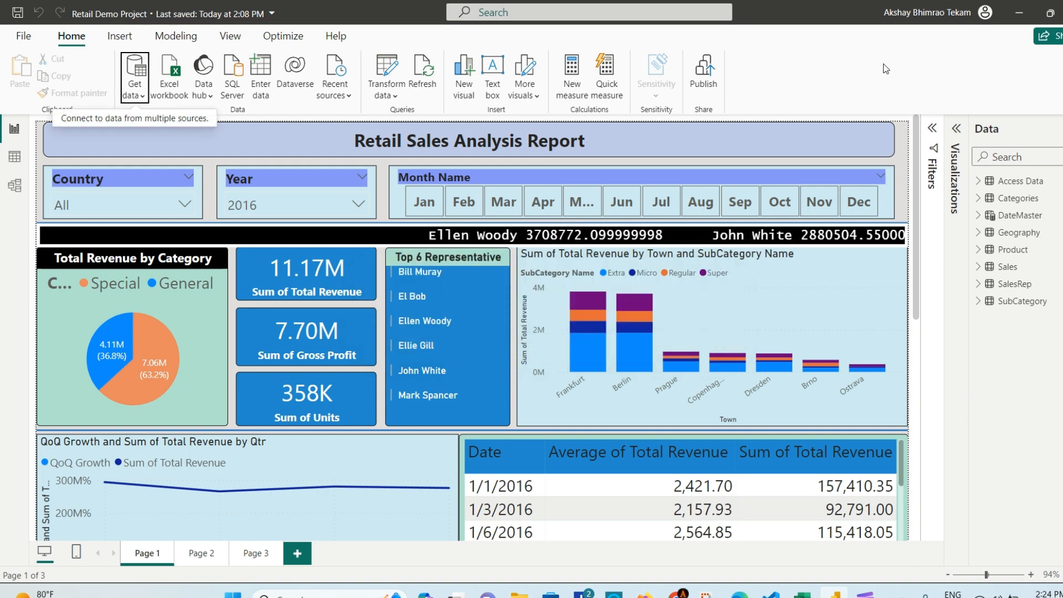
Step: Check the Access Data table's fields and rows in Table view
{"action": "left_click", "coordinate": [14, 157]}
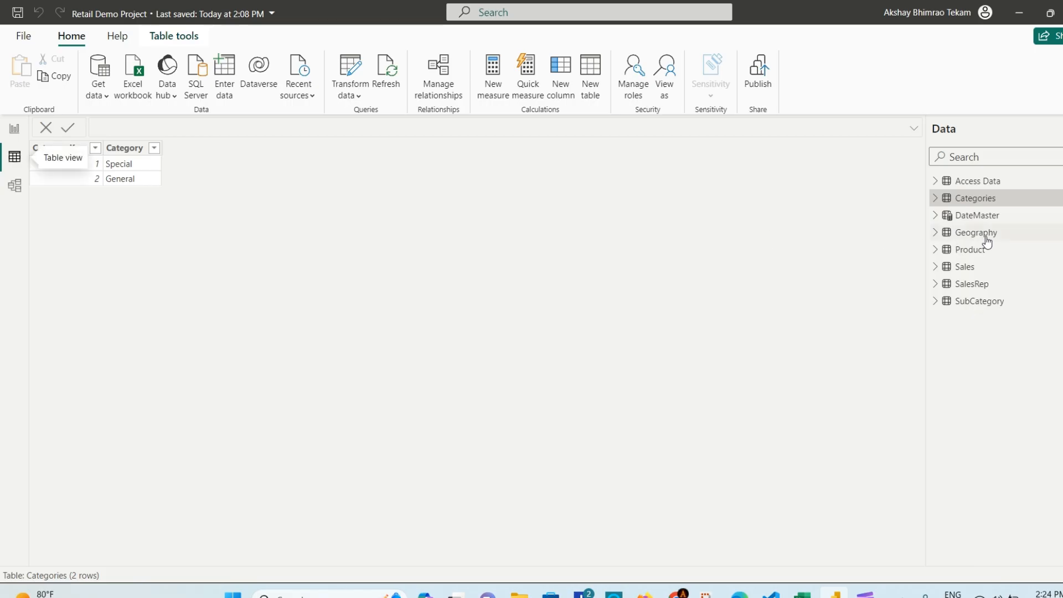
{"action": "left_click", "coordinate": [936, 181]}
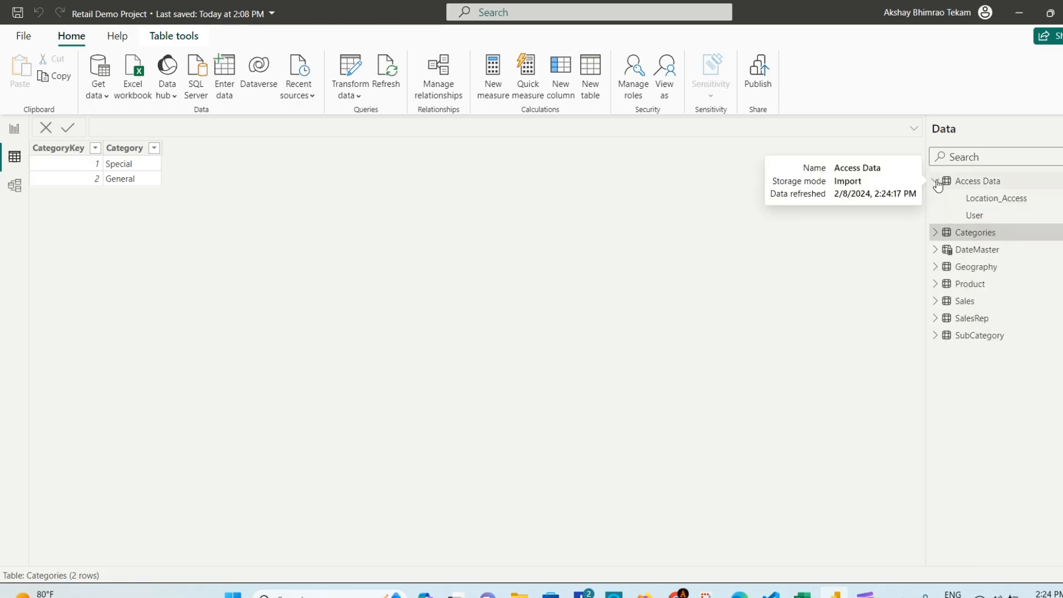
{"action": "left_click", "coordinate": [967, 186]}
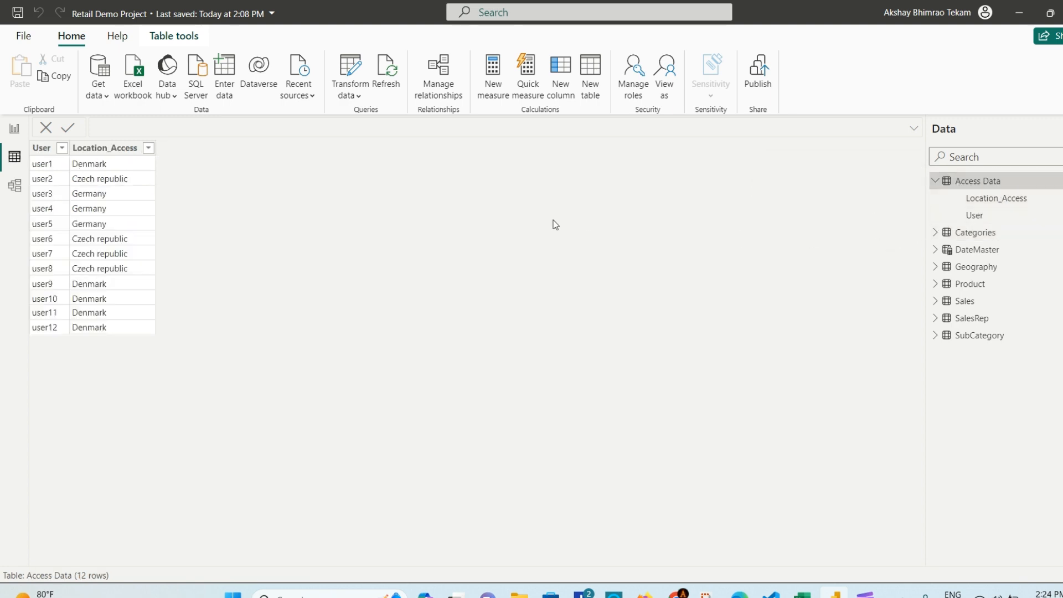
Step: In Model view, place Access Data below Geography and drag Location_Access onto Country
{"action": "left_click", "coordinate": [14, 185]}
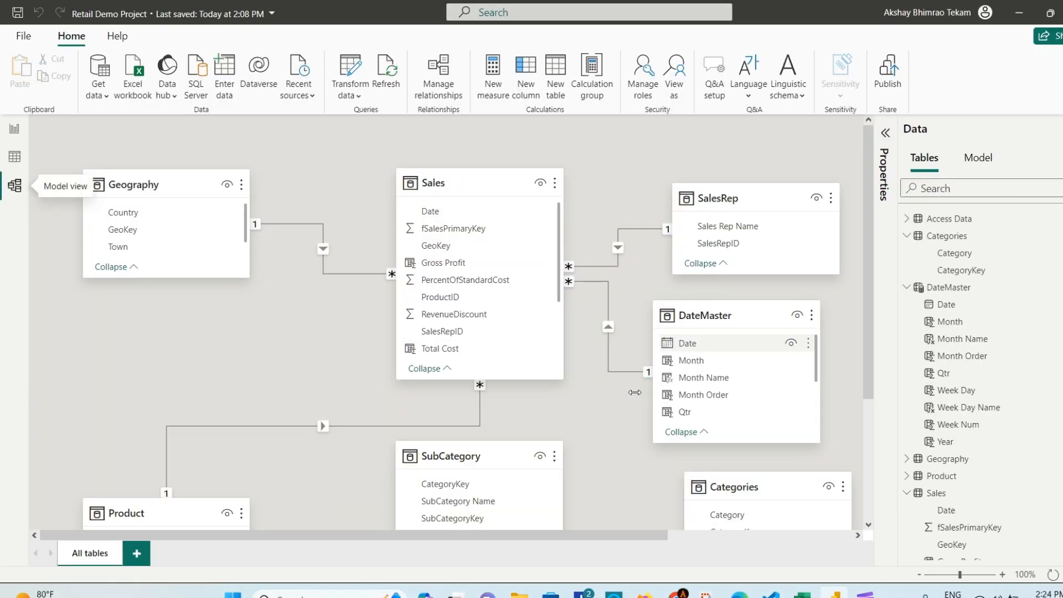
{"action": "scroll", "coordinate": [687, 343], "scroll_direction": "down", "scroll_amount": 3}
{"action": "left_click_drag", "start_coordinate": [633, 538], "coordinate": [793, 538]}
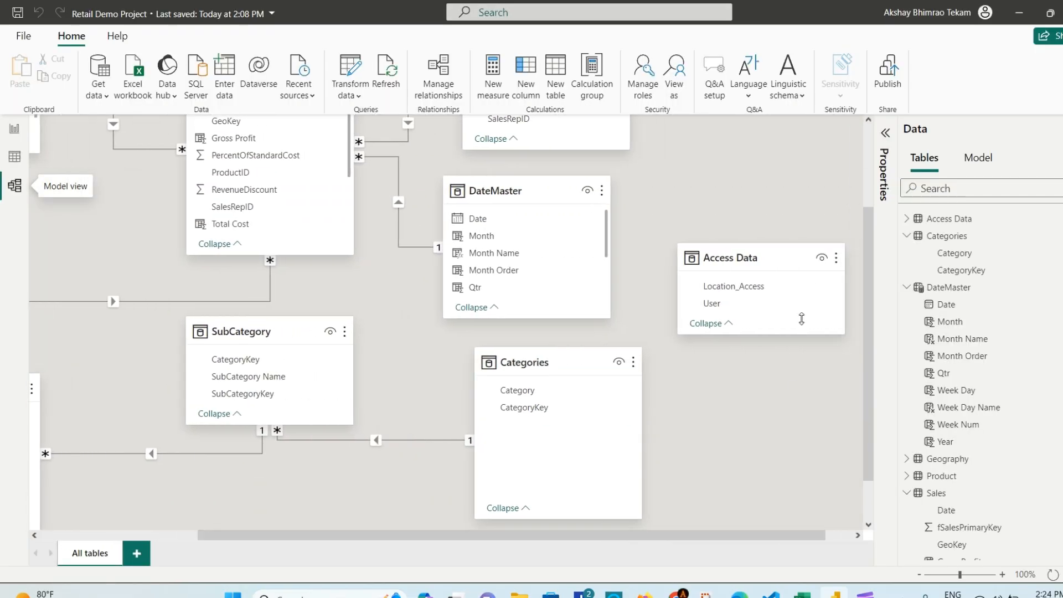
{"action": "left_click_drag", "start_coordinate": [774, 257], "coordinate": [207, 228]}
{"action": "scroll", "coordinate": [315, 401], "scroll_direction": "up", "scroll_amount": 3}
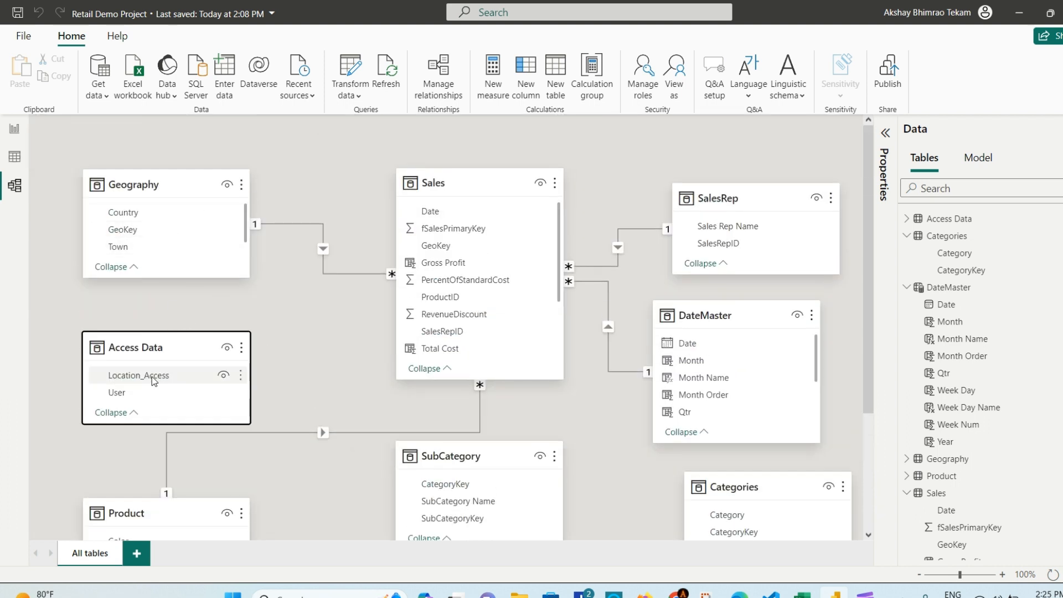
{"action": "left_click_drag", "start_coordinate": [153, 382], "coordinate": [167, 215]}
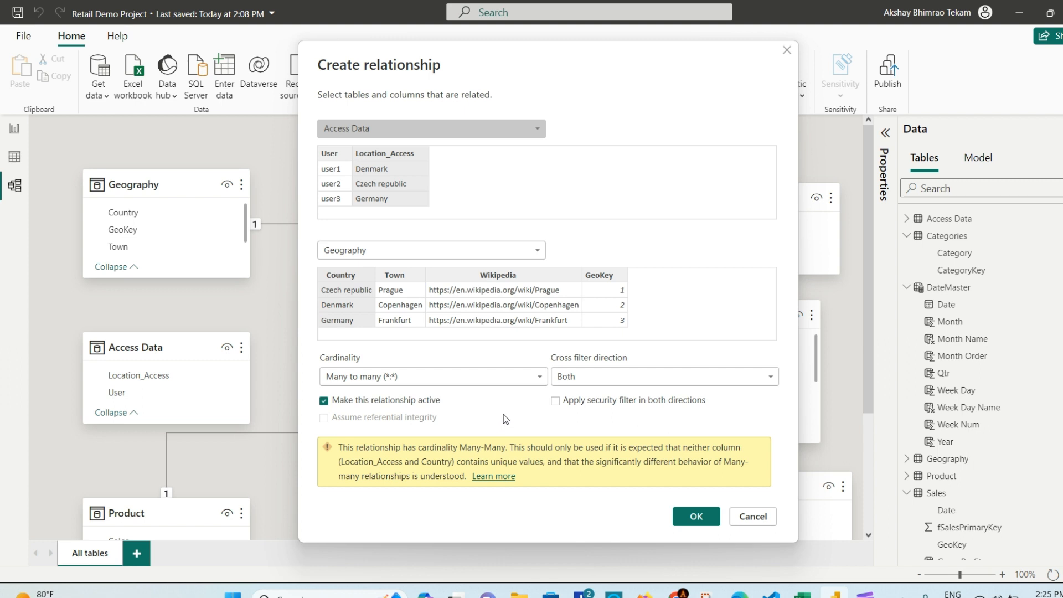
Step: Confirm the many-to-many Access Data–Geography relationship and return to the report
{"action": "left_click", "coordinate": [693, 517]}
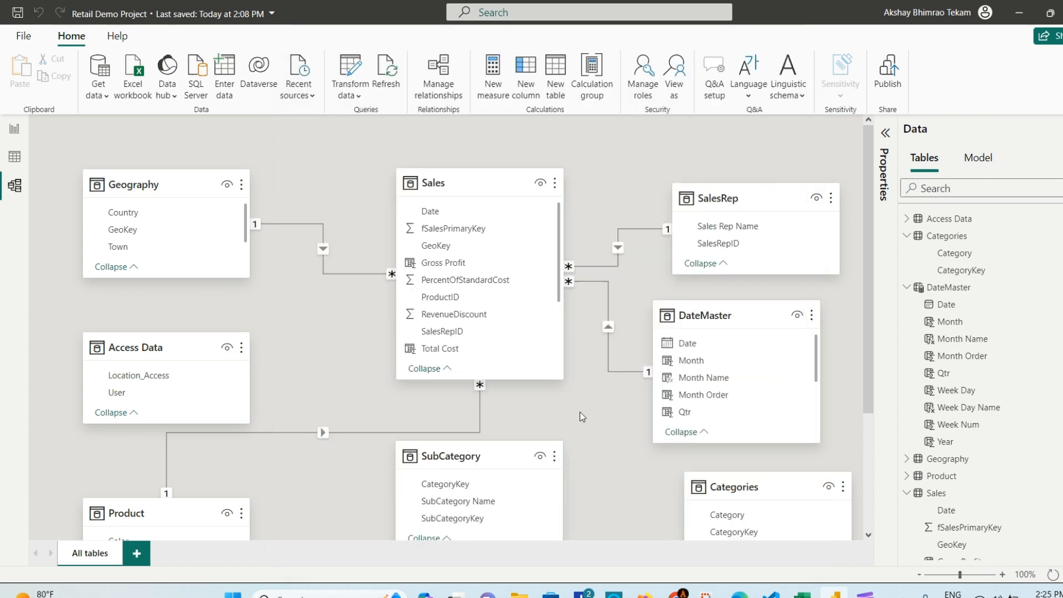
{"action": "left_click", "coordinate": [322, 311]}
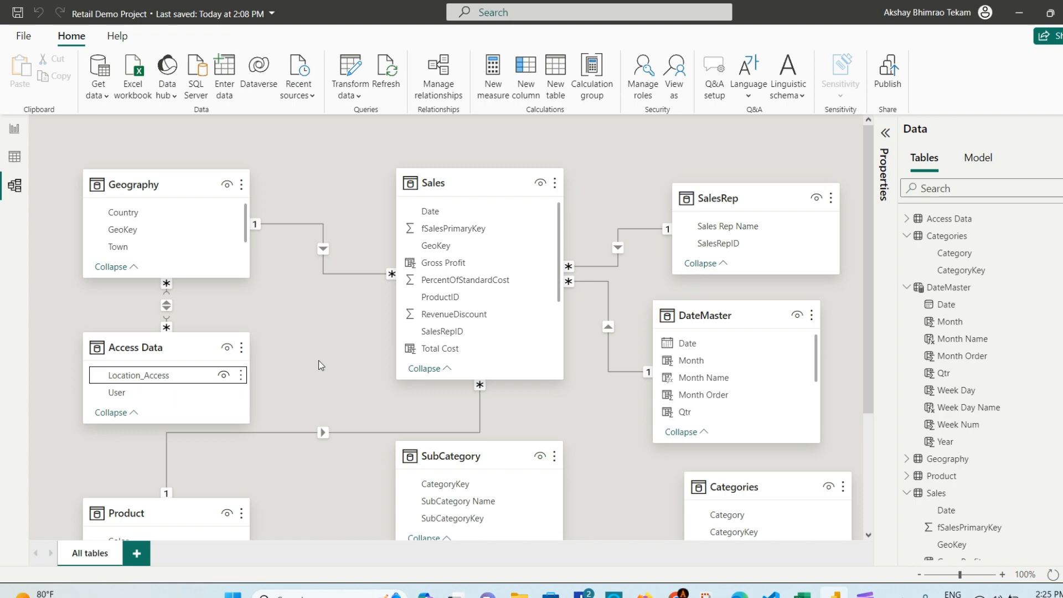
{"action": "left_click", "coordinate": [14, 129]}
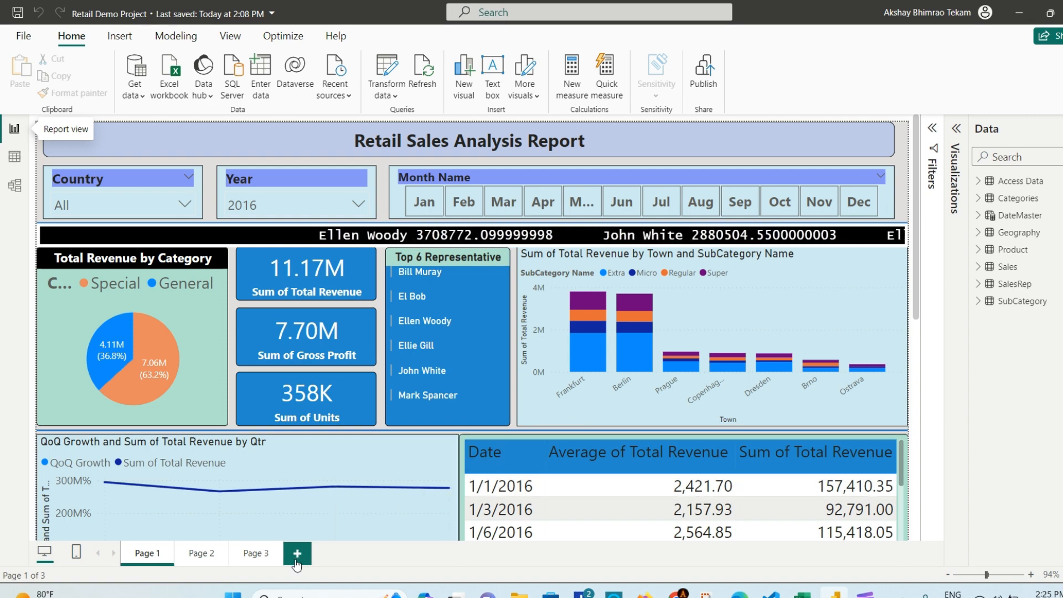
Step: Add Page 4 and create measure UserInfo = USERPRINCIPALNAME() in Access Data
{"action": "key", "text": "ctrl+m"}
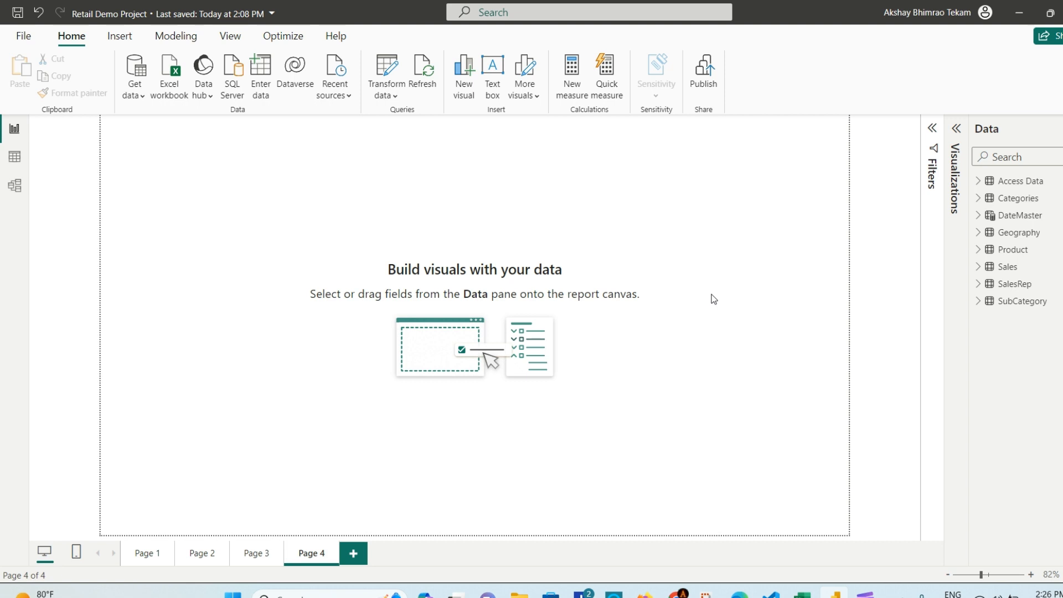
{"action": "left_click", "coordinate": [985, 181]}
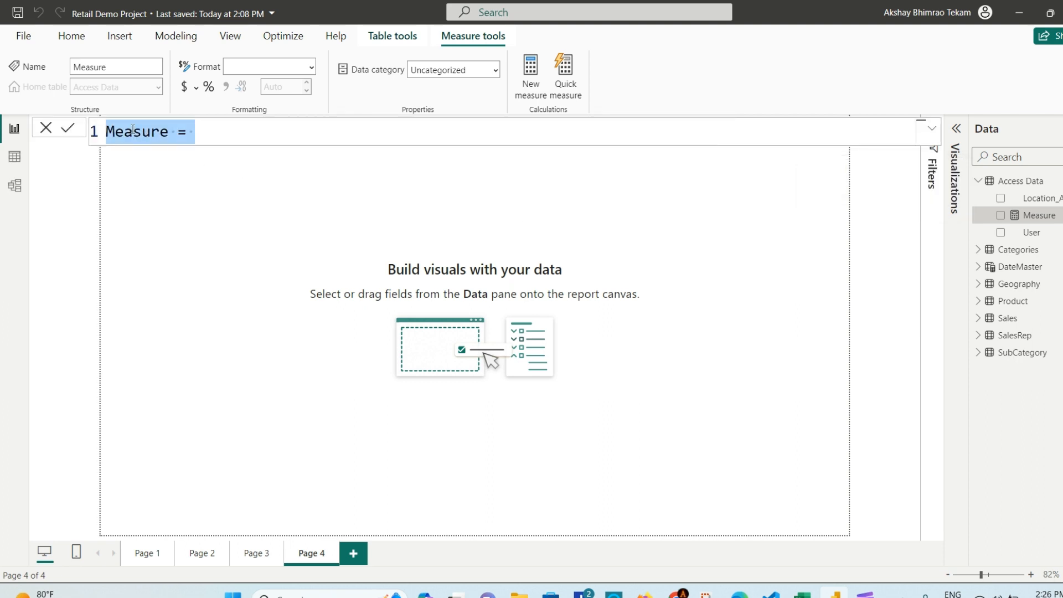
{"action": "double_click", "coordinate": [131, 132]}
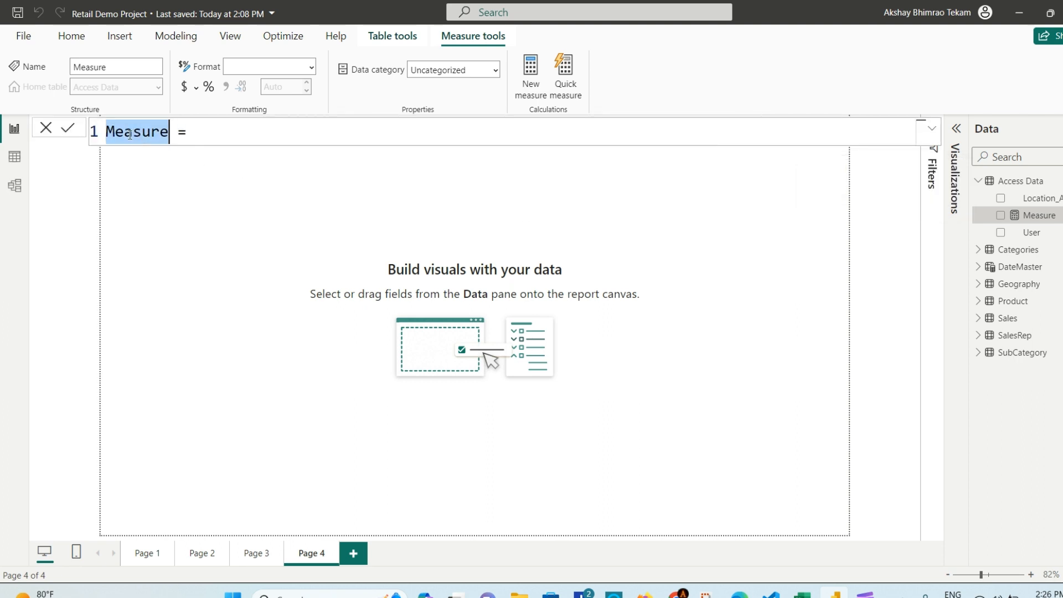
{"action": "type", "text": "UserI"}
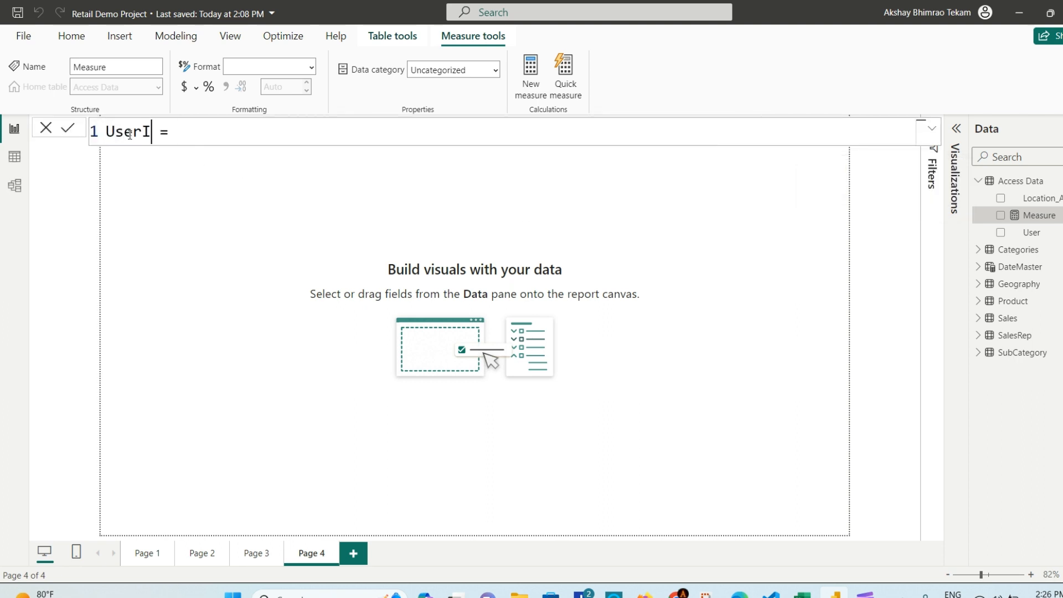
{"action": "type", "text": "nfo"}
{"action": "key", "text": "Right"}
{"action": "key", "text": "Right"}
{"action": "type", "text": "USERPR"}
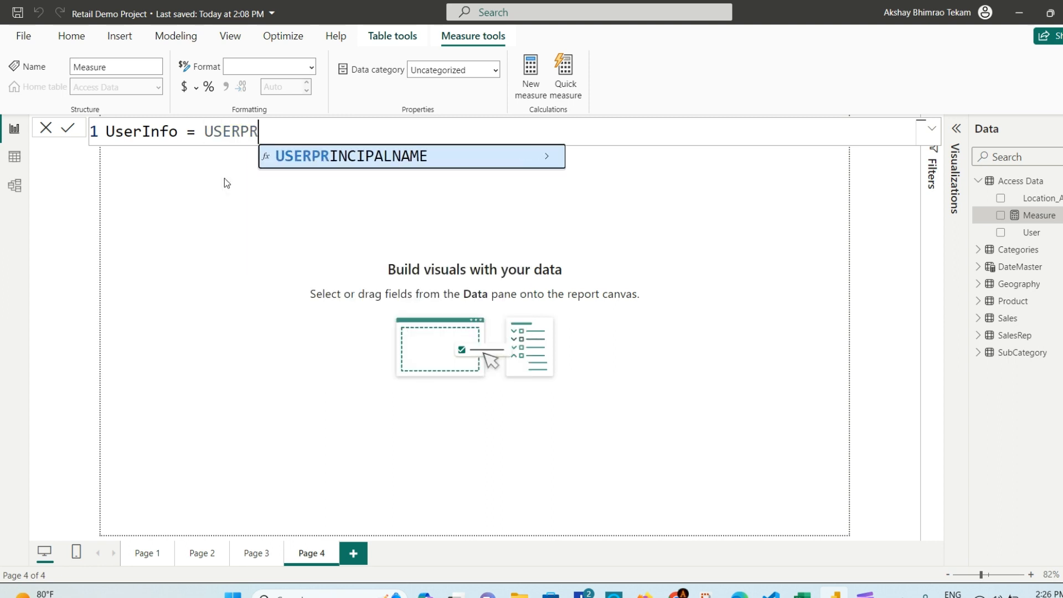
{"action": "key", "text": "Tab"}
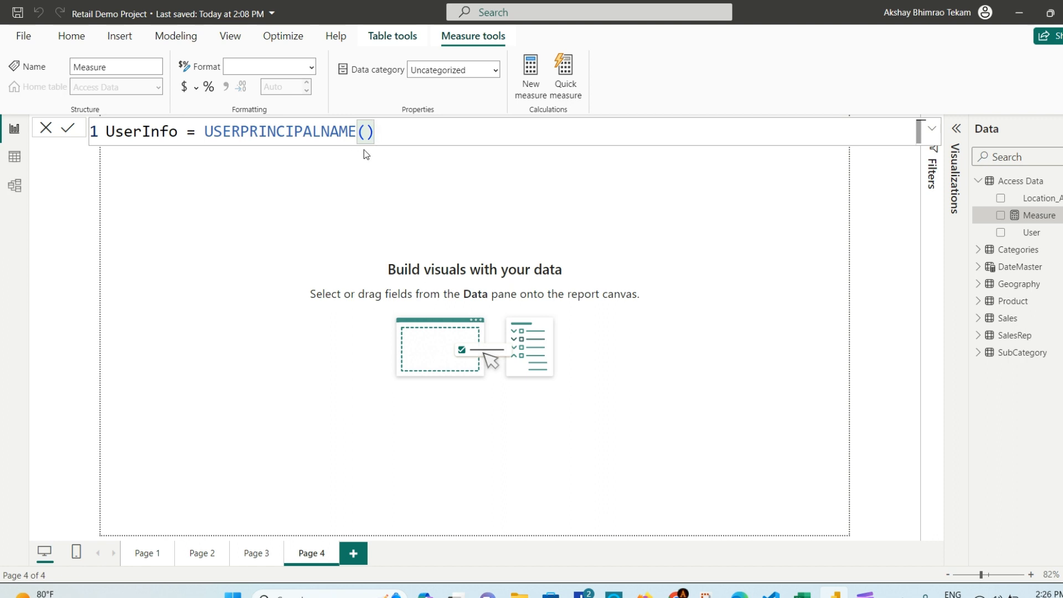
{"action": "left_click", "coordinate": [67, 128]}
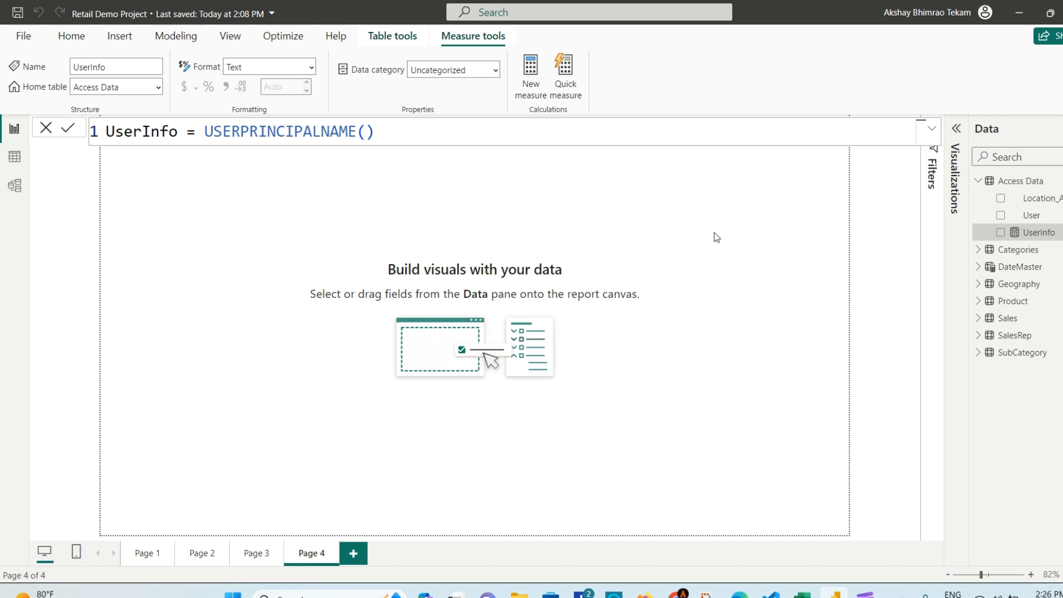
{"action": "left_click", "coordinate": [958, 130]}
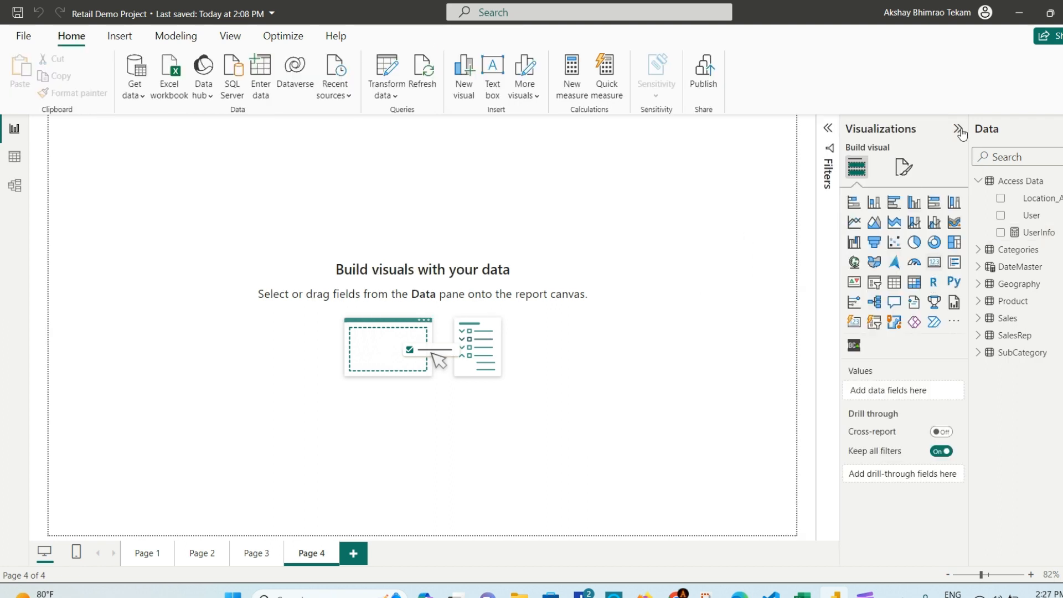
Step: Add a wide, short card showing the UserInfo measure on Page 4
{"action": "left_click", "coordinate": [959, 131]}
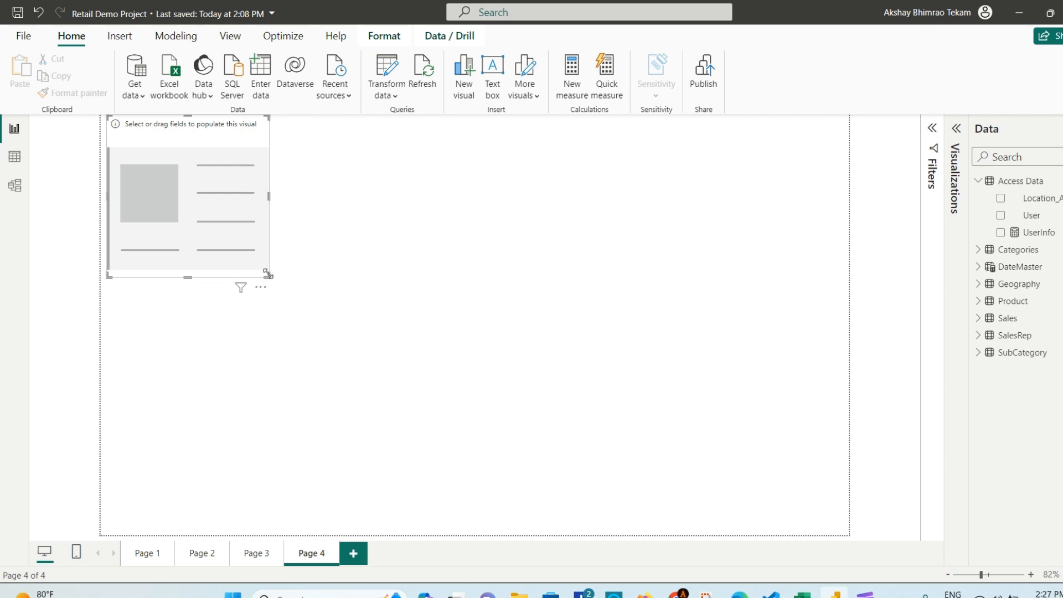
{"action": "left_click_drag", "start_coordinate": [268, 273], "coordinate": [507, 235]}
{"action": "left_click_drag", "start_coordinate": [333, 177], "coordinate": [522, 262]}
{"action": "left_click_drag", "start_coordinate": [1050, 233], "coordinate": [522, 254]}
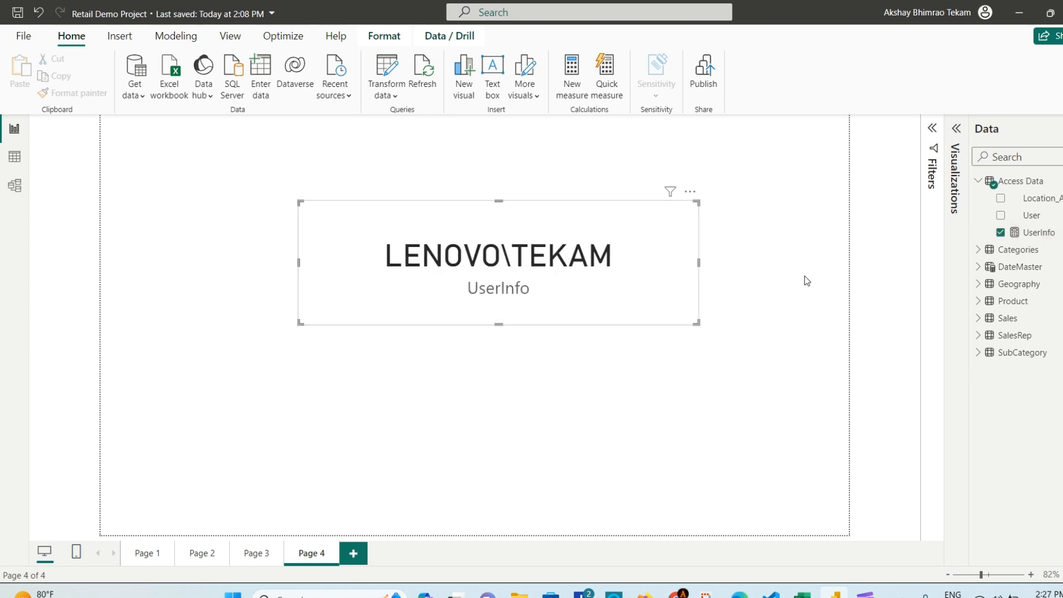
{"action": "left_click", "coordinate": [531, 454]}
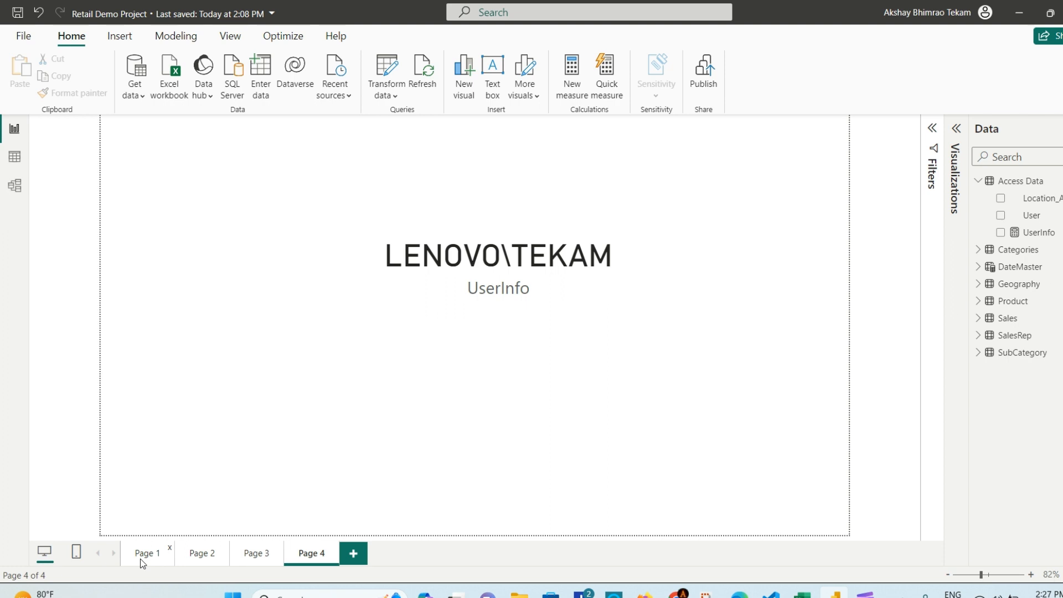
Step: Delete Pages 3 and 2, then return to Page 1
{"action": "left_click_drag", "start_coordinate": [140, 560], "coordinate": [379, 382]}
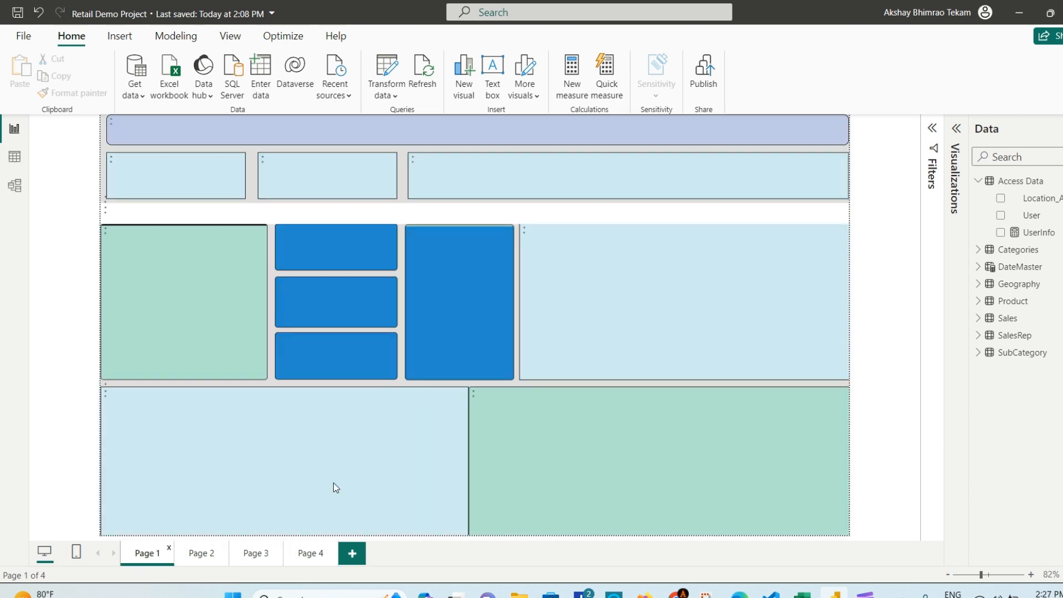
{"action": "left_click", "coordinate": [272, 553]}
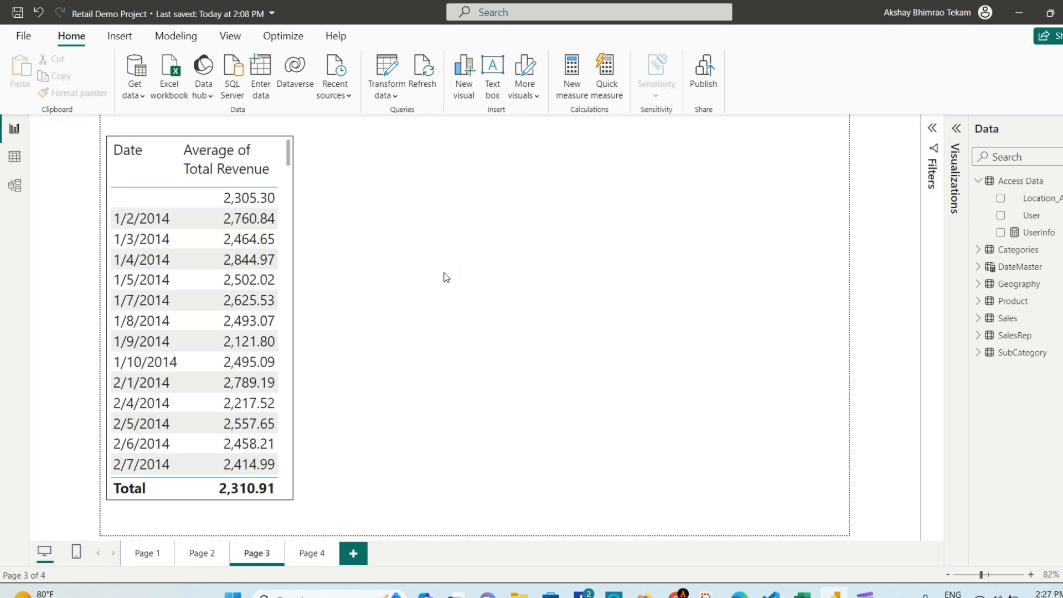
{"action": "key", "text": "Delete"}
{"action": "left_click", "coordinate": [656, 328]}
{"action": "left_click", "coordinate": [225, 550]}
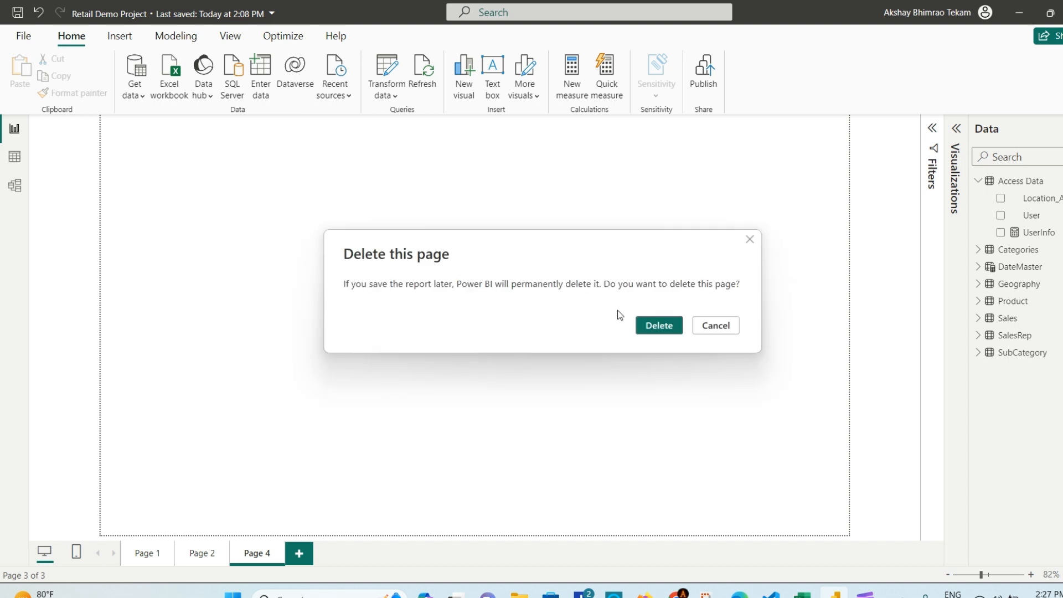
{"action": "left_click", "coordinate": [659, 325]}
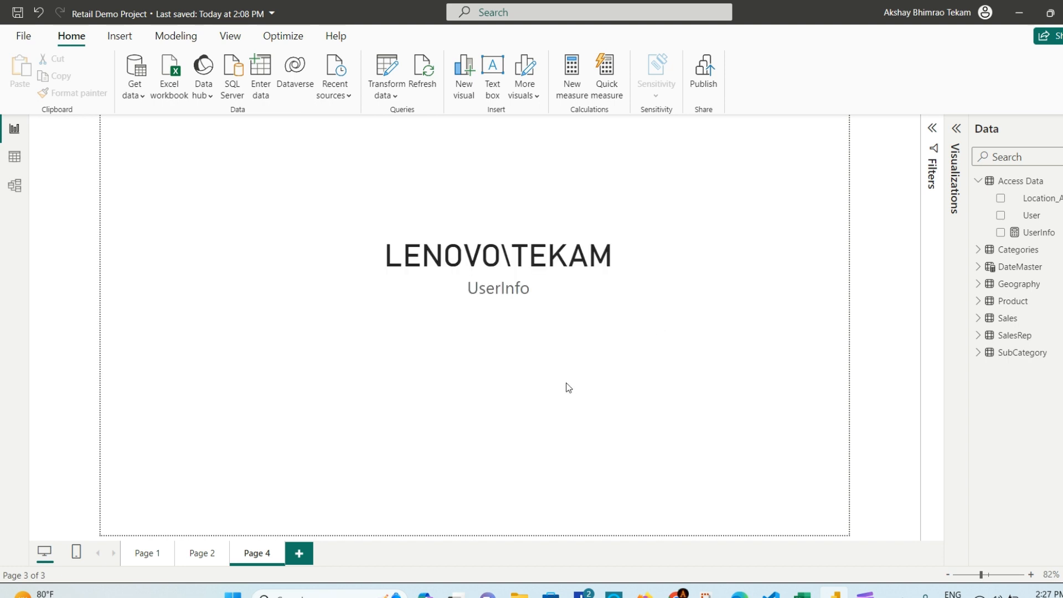
{"action": "left_click", "coordinate": [149, 553]}
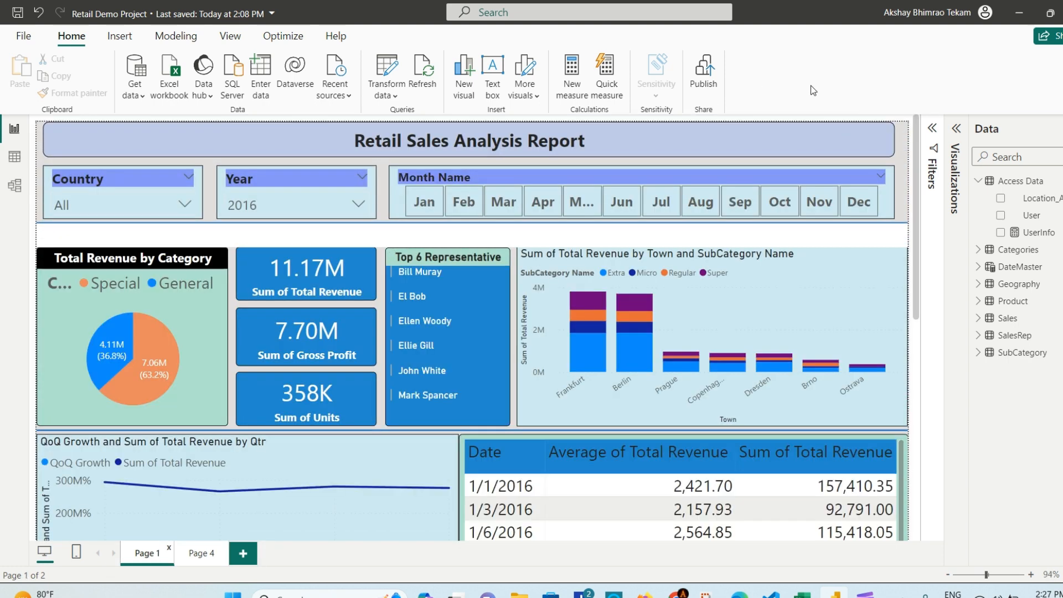
Step: Create and save a User Role filtering Access Data by [User] = userprincipalname()
{"action": "left_click", "coordinate": [175, 35]}
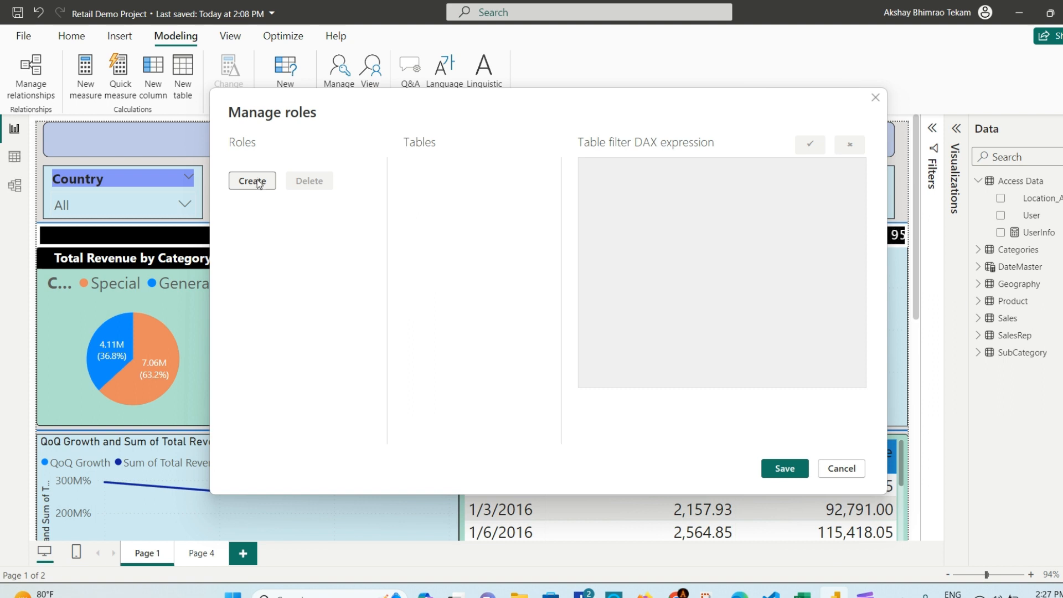
{"action": "left_click", "coordinate": [256, 183]}
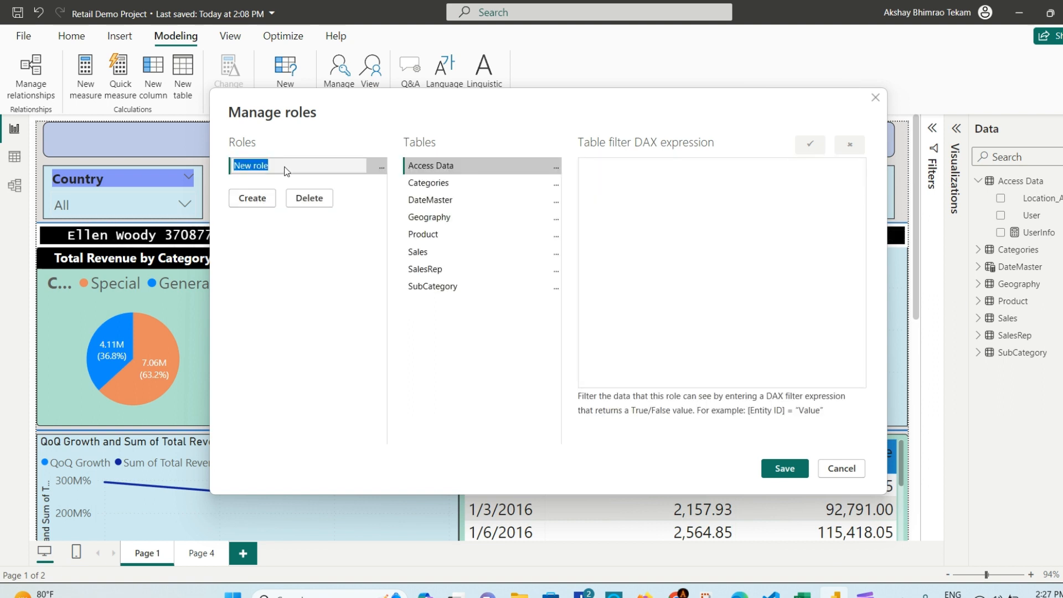
{"action": "type", "text": "User"}
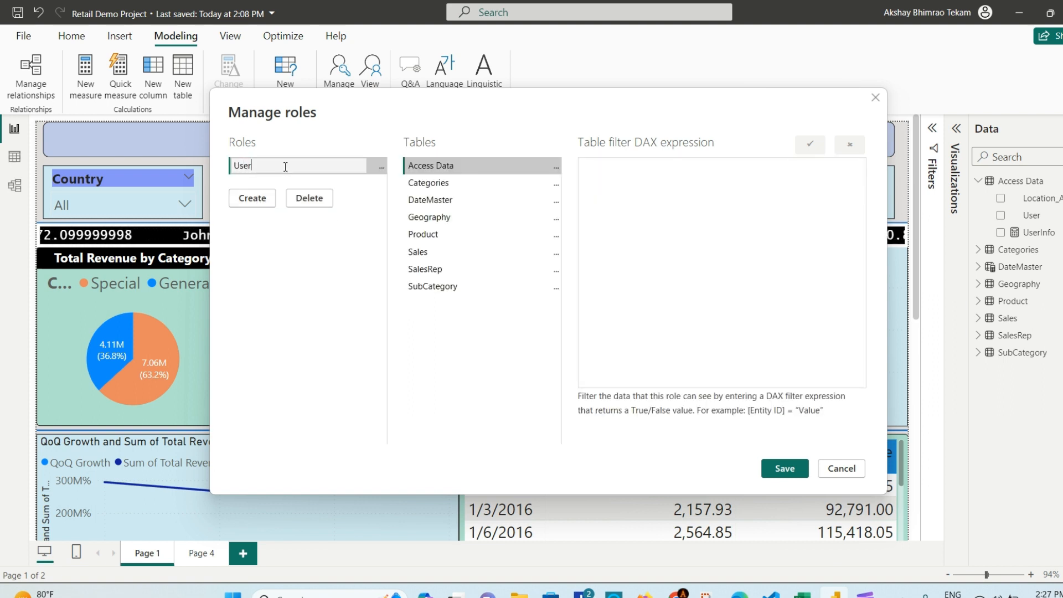
{"action": "type", "text": " Role"}
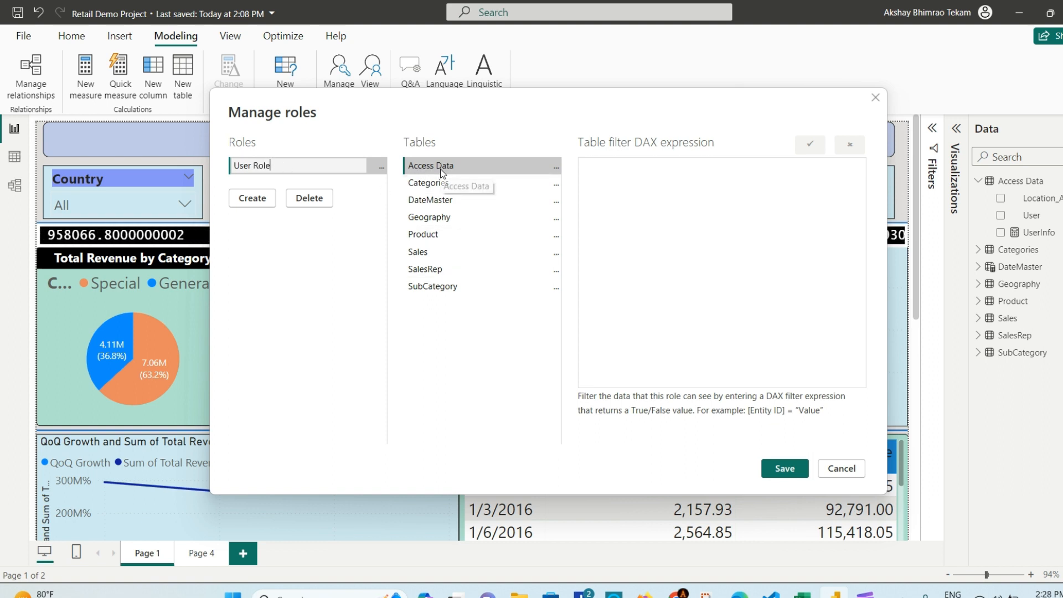
{"action": "left_click", "coordinate": [556, 167]}
{"action": "mouse_move", "coordinate": [618, 175]}
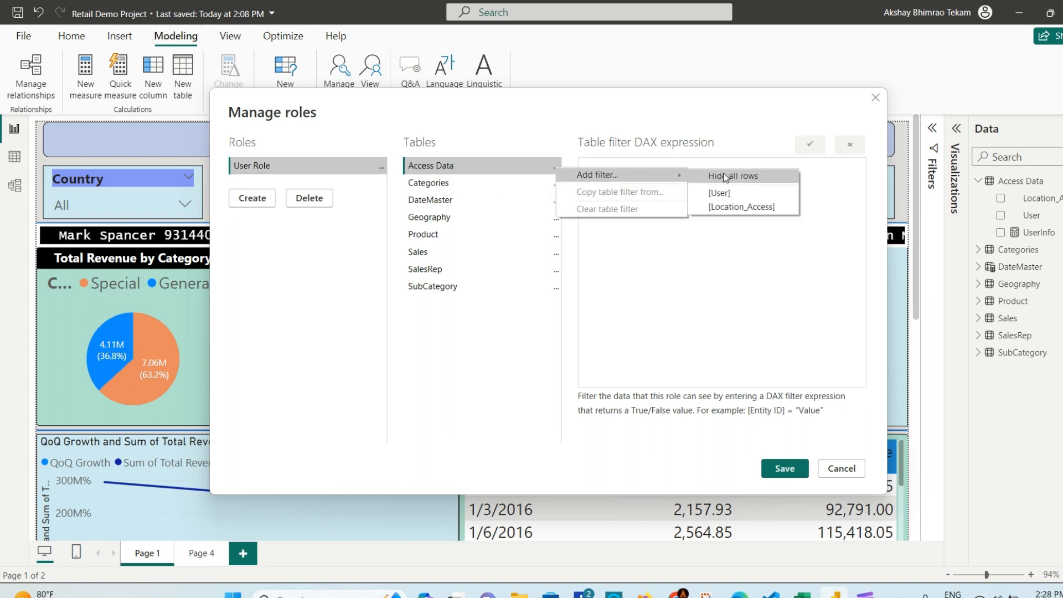
{"action": "left_click", "coordinate": [735, 189]}
{"action": "left_click", "coordinate": [676, 178]}
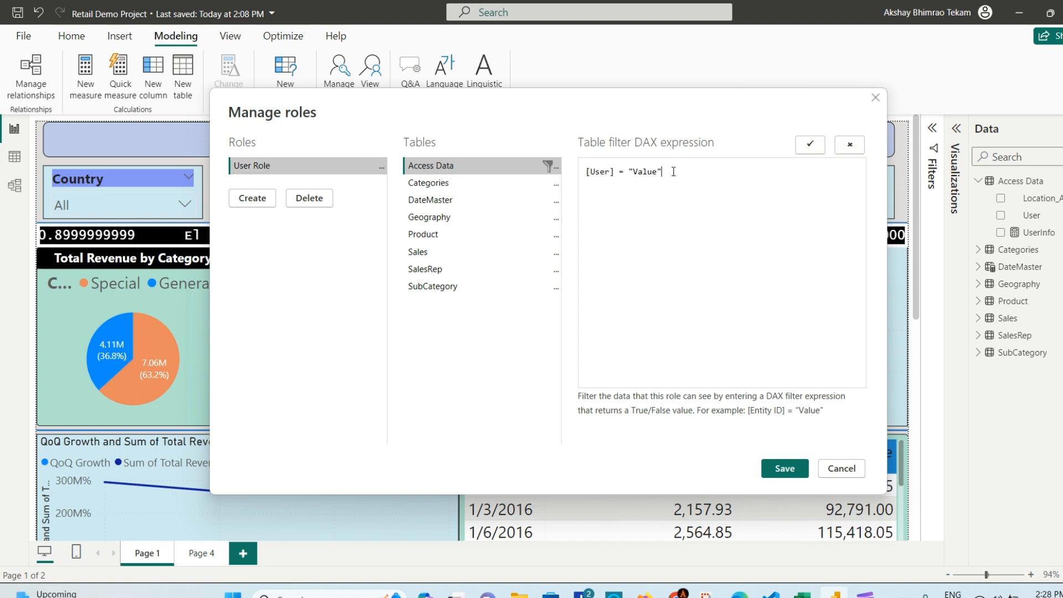
{"action": "key", "text": "BackSpace"}
{"action": "key", "text": "BackSpace"}
{"action": "key", "text": "BackSpace"}
{"action": "key", "text": "BackSpace"}
{"action": "key", "text": "BackSpace"}
{"action": "key", "text": "BackSpace"}
{"action": "key", "text": "BackSpace"}
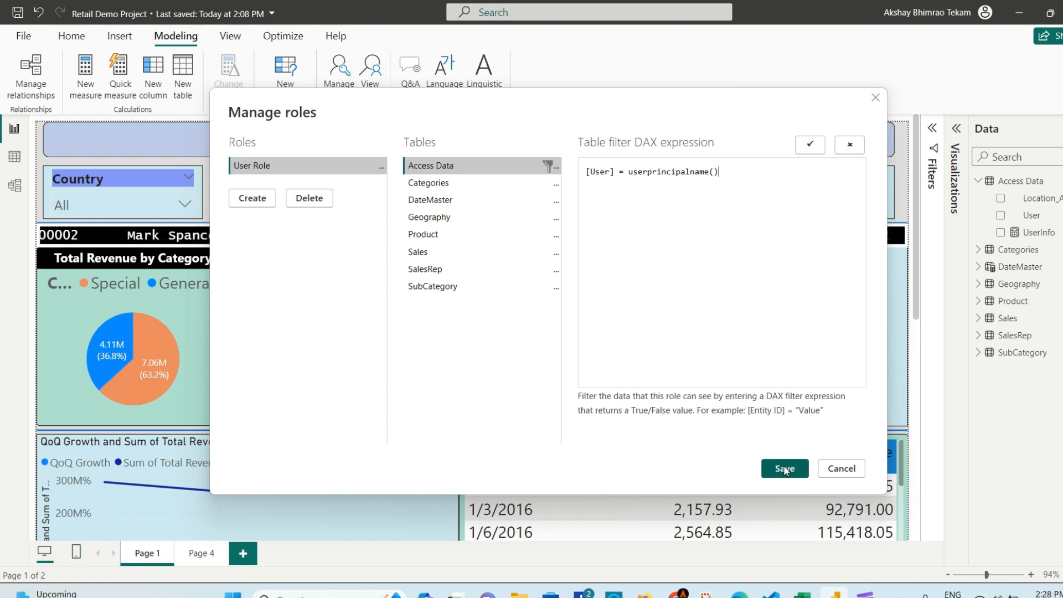
{"action": "left_click", "coordinate": [785, 468]}
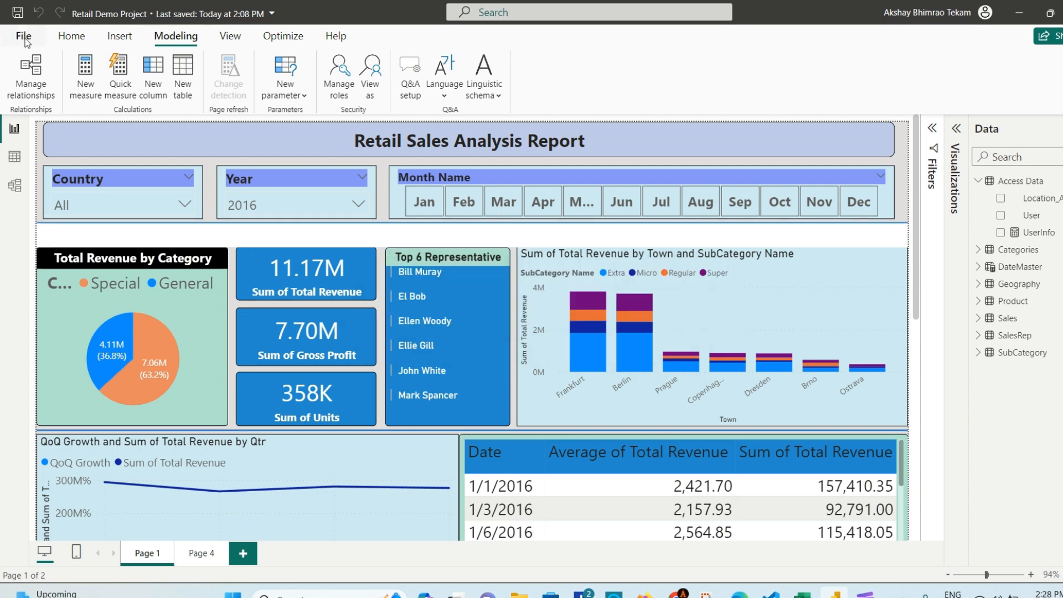
Step: Save the Retail Demo Project with Ctrl+S
{"action": "left_click", "coordinate": [72, 40]}
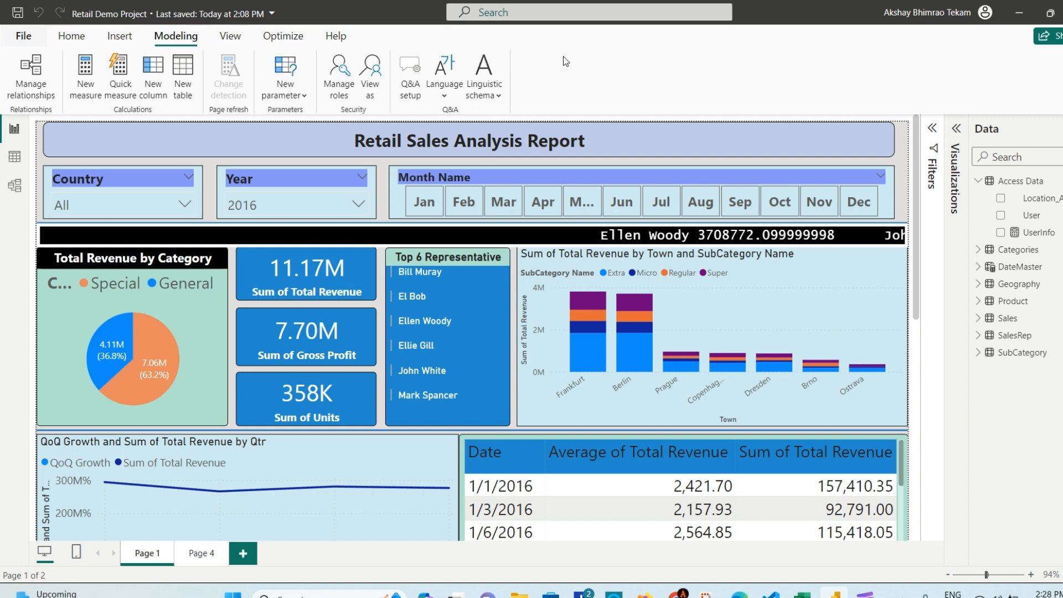
{"action": "key", "text": "alt+f"}
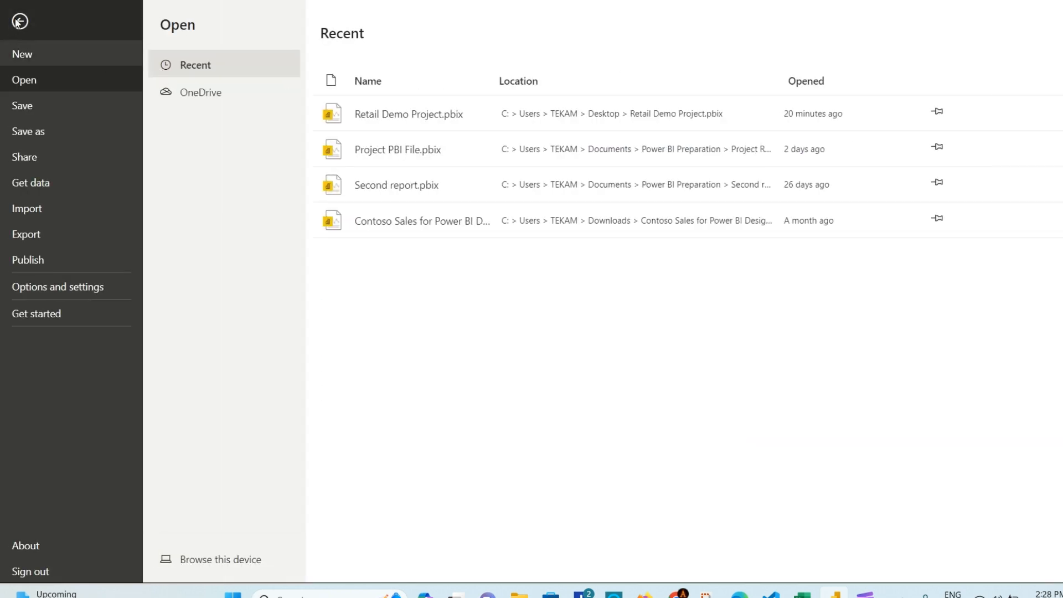
{"action": "left_click", "coordinate": [55, 33]}
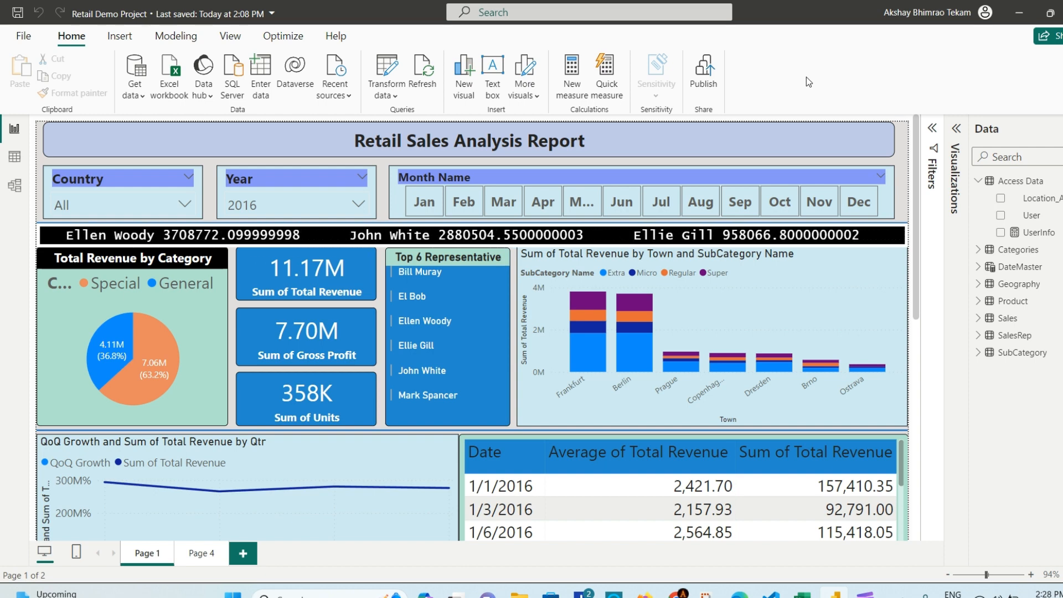
{"action": "key", "text": "ctrl+s"}
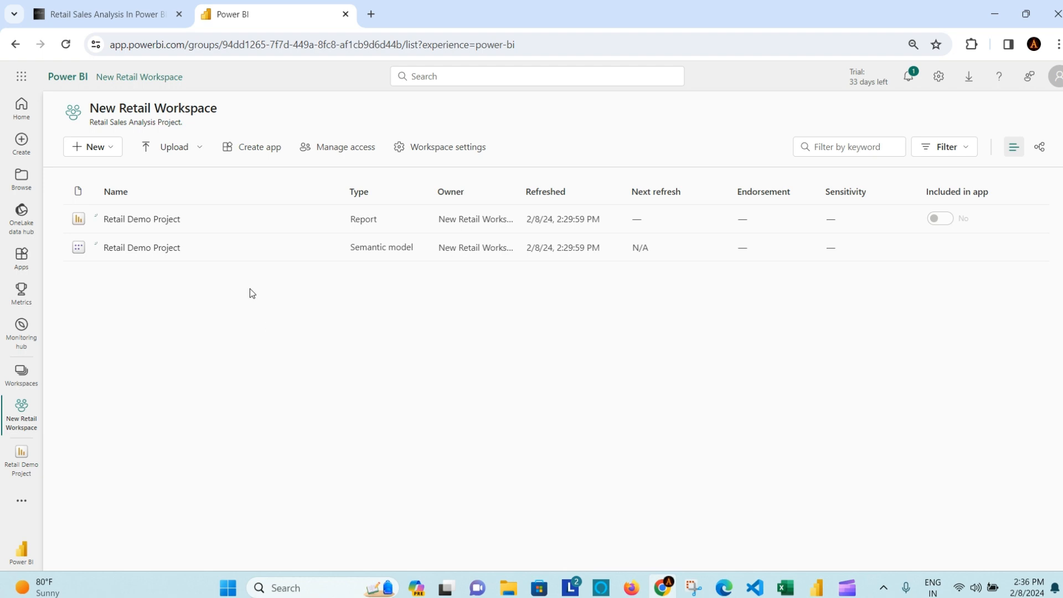
{"action": "left_click", "coordinate": [153, 220]}
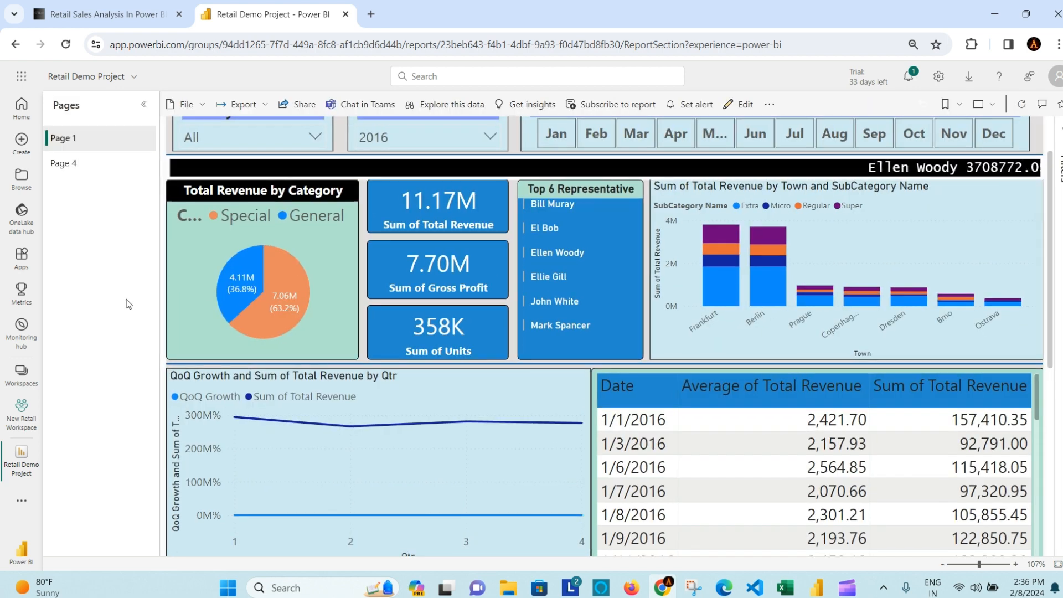
{"action": "left_click", "coordinate": [86, 164]}
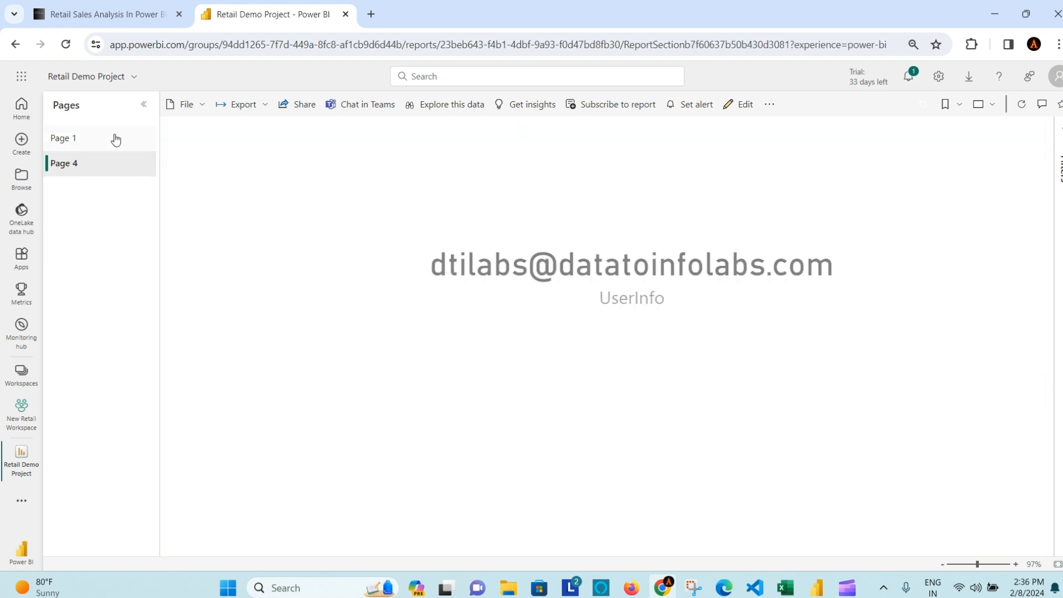
{"action": "left_click", "coordinate": [107, 146]}
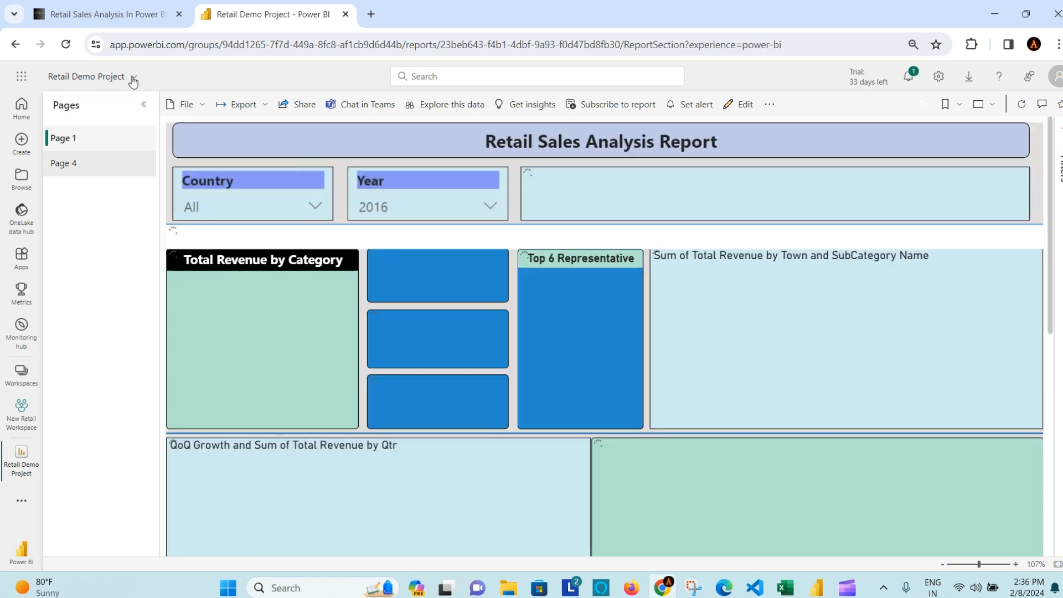
{"action": "left_click", "coordinate": [134, 78]}
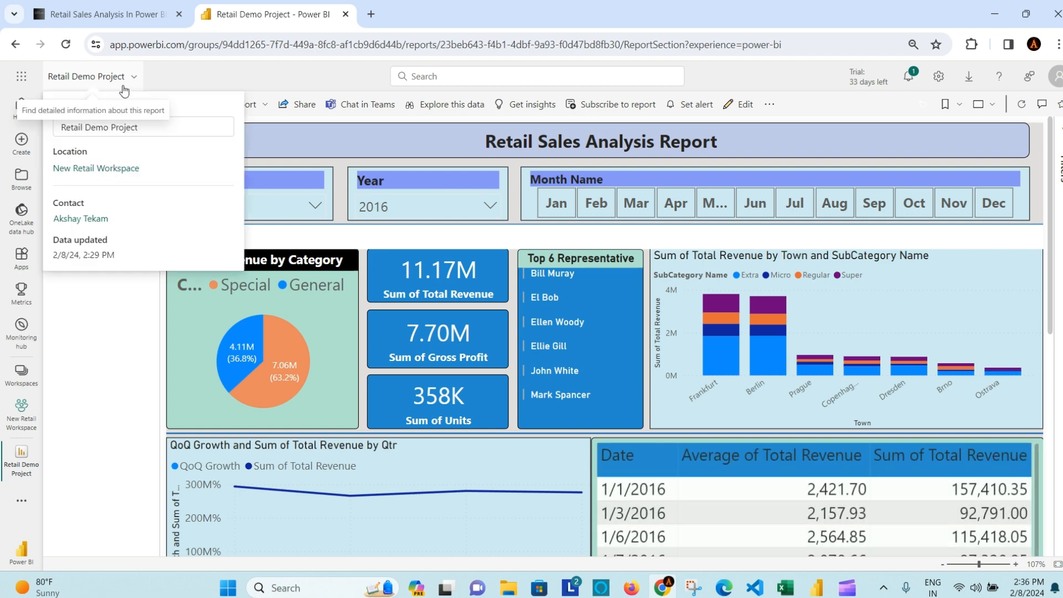
{"action": "left_click", "coordinate": [102, 169]}
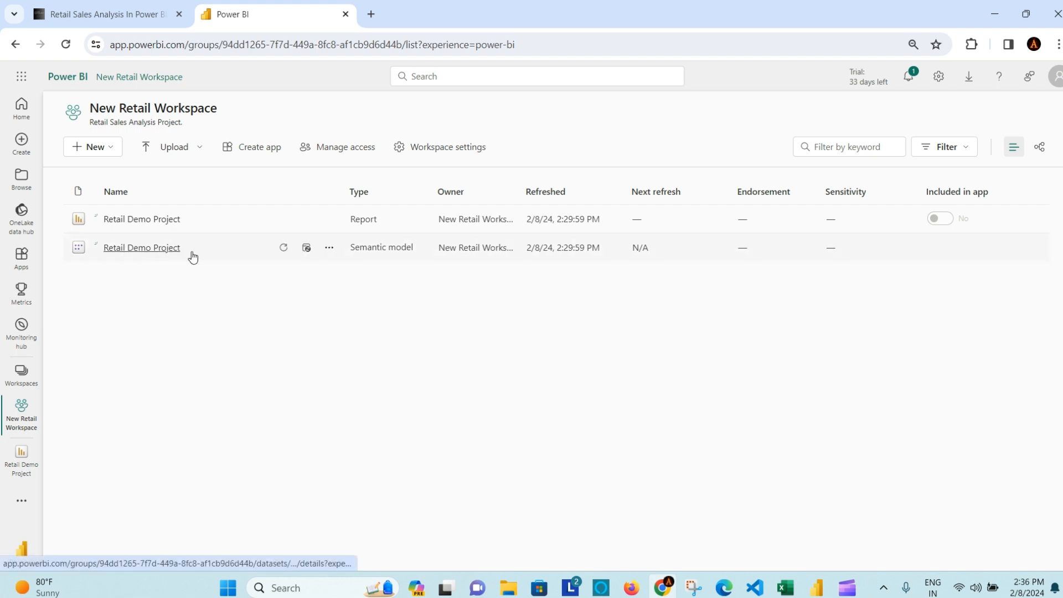
Step: In the semantic model's security settings, add the suggested user to User Role and save
{"action": "left_click", "coordinate": [329, 249]}
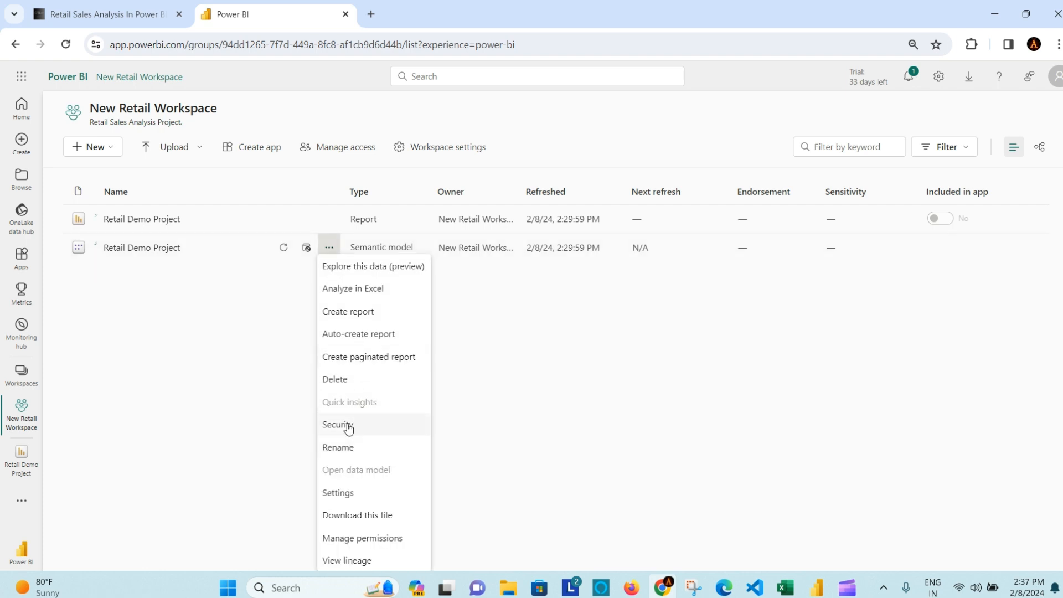
{"action": "left_click", "coordinate": [370, 431]}
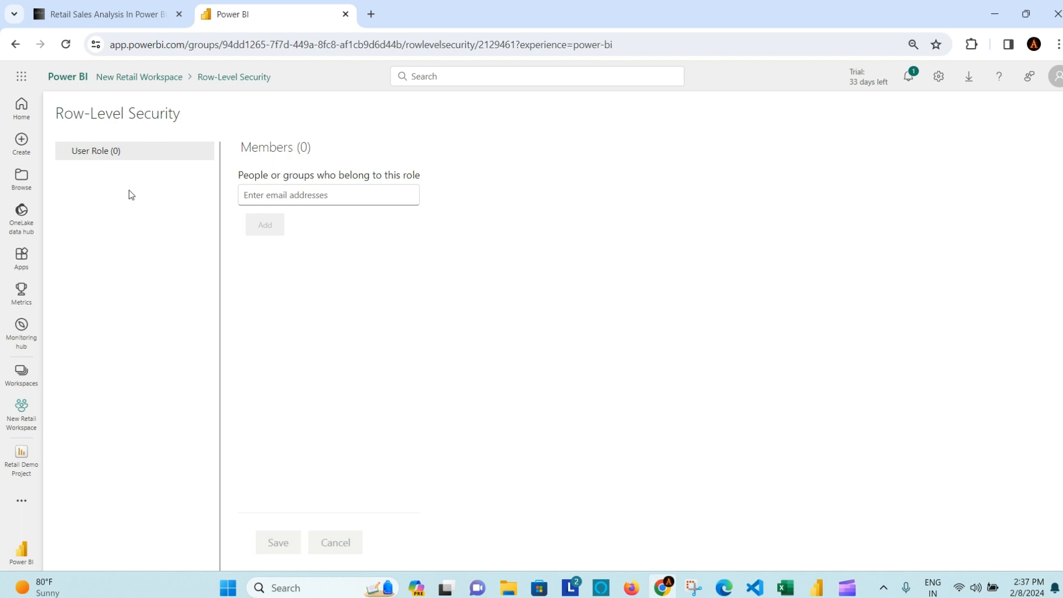
{"action": "left_click", "coordinate": [361, 195]}
{"action": "type", "text": "aks"}
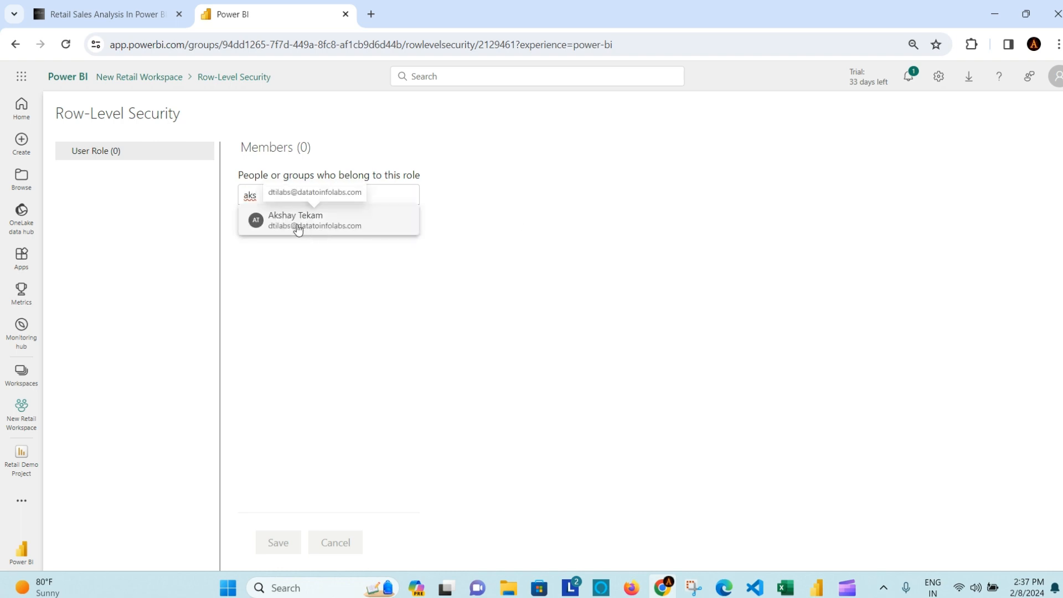
{"action": "left_click", "coordinate": [297, 230]}
{"action": "key", "text": "Return"}
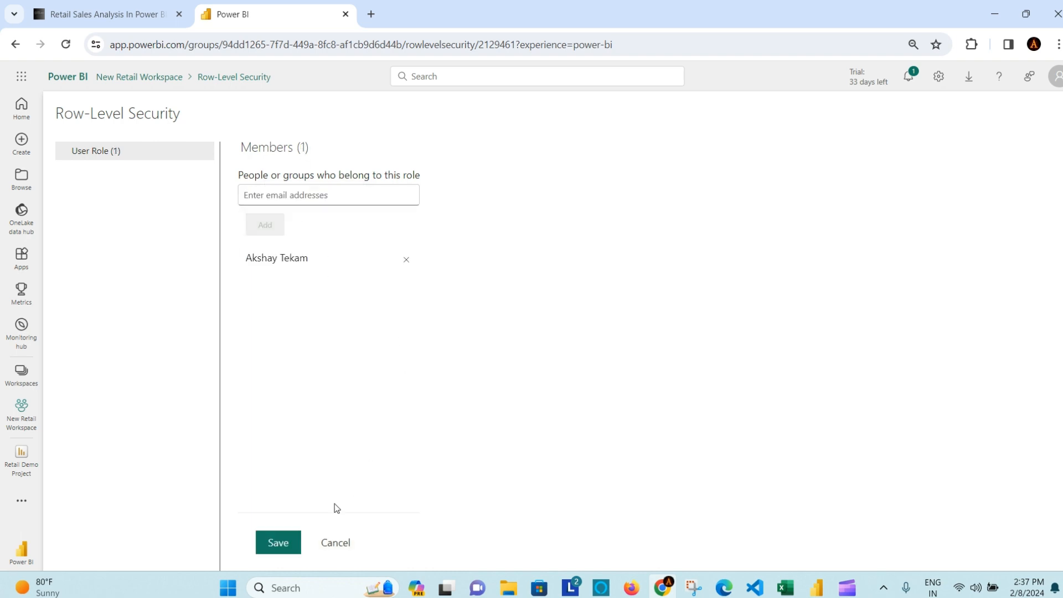
{"action": "left_click", "coordinate": [278, 542]}
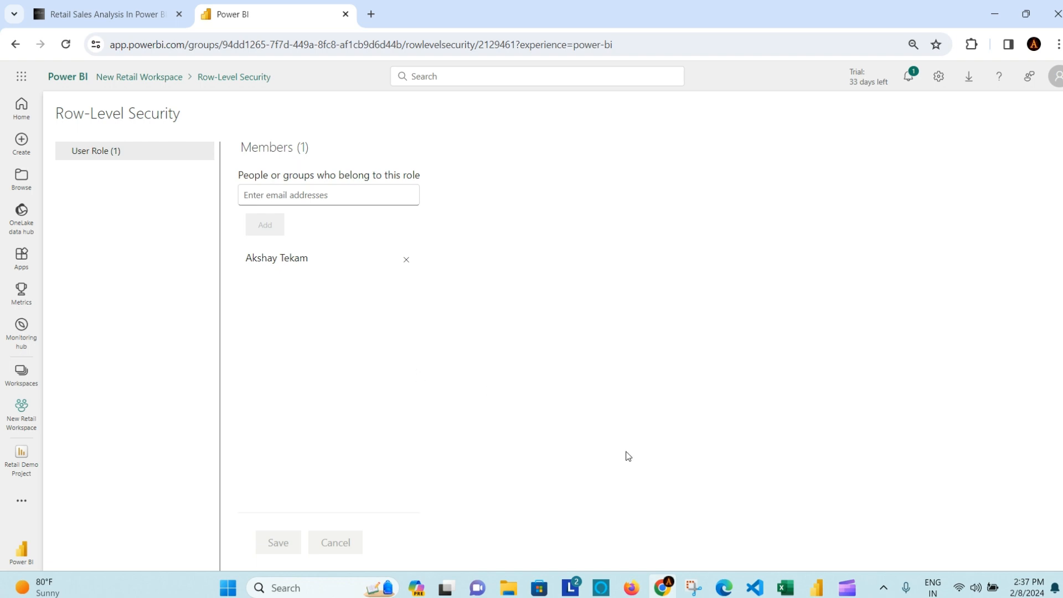
{"action": "left_click", "coordinate": [790, 591]}
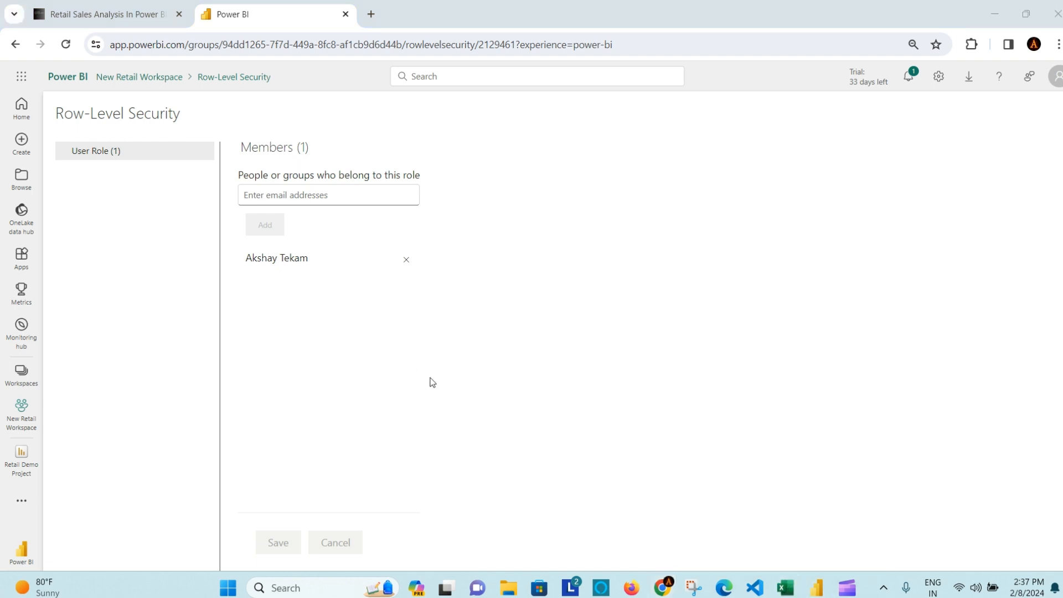
{"action": "left_click", "coordinate": [57, 213]}
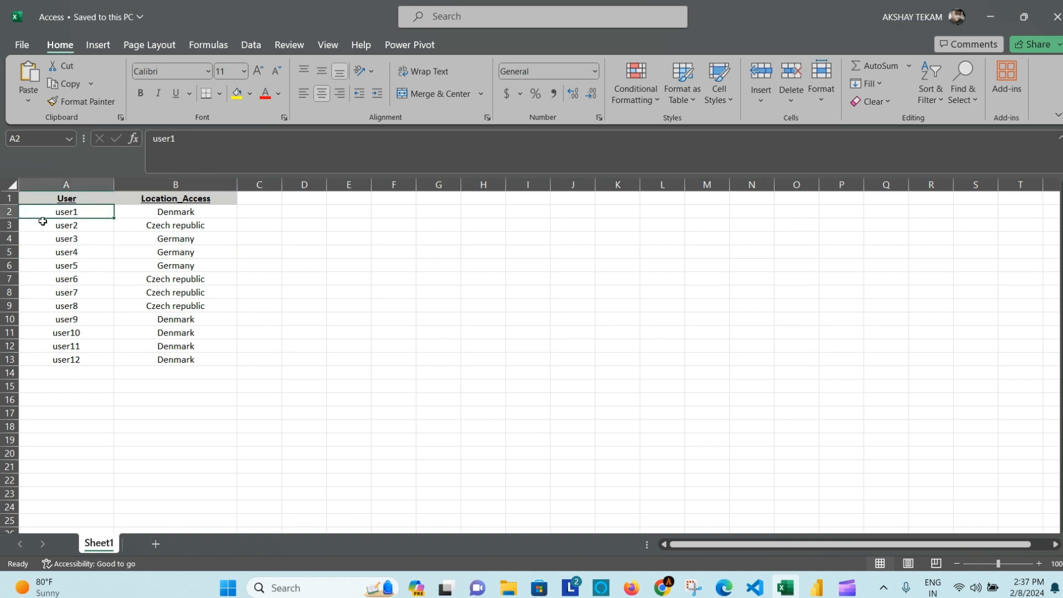
{"action": "left_click", "coordinate": [204, 213]}
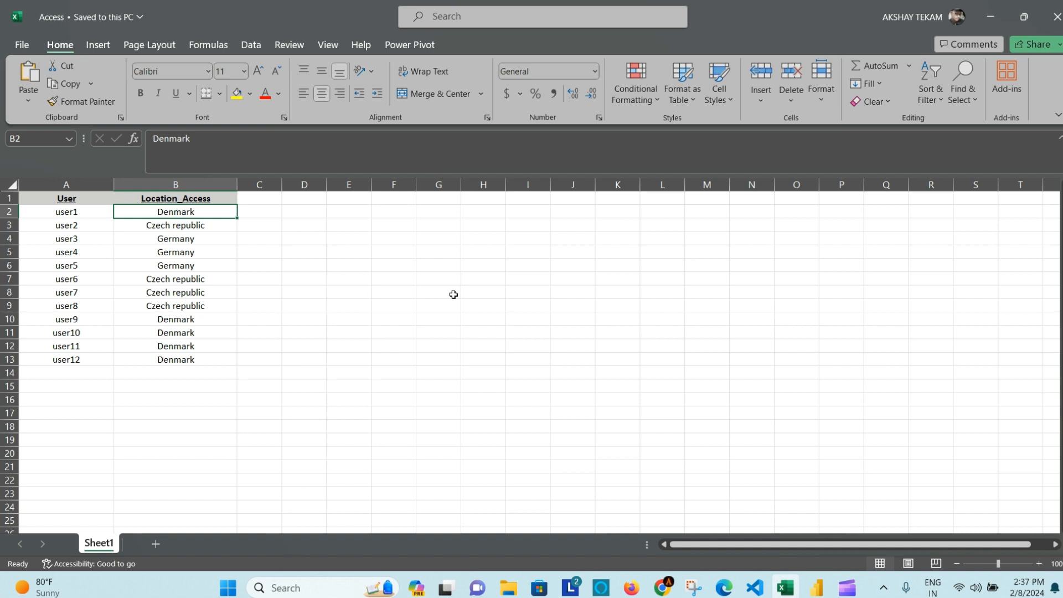
{"action": "left_click", "coordinate": [309, 209]}
{"action": "left_click", "coordinate": [360, 215]}
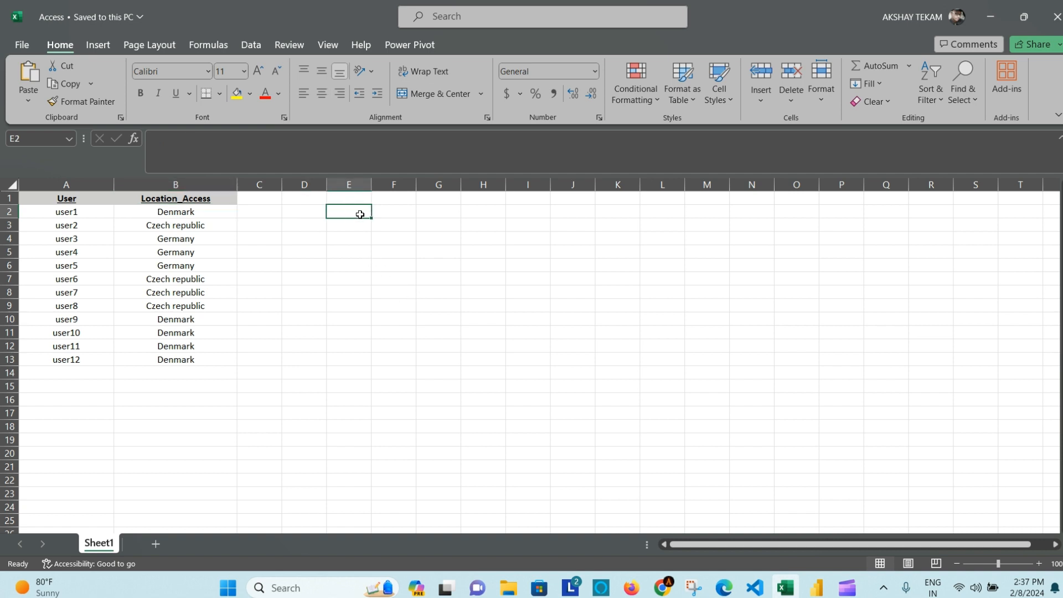
{"action": "left_click", "coordinate": [360, 238]}
{"action": "left_click", "coordinate": [366, 264]}
{"action": "left_click", "coordinate": [357, 292]}
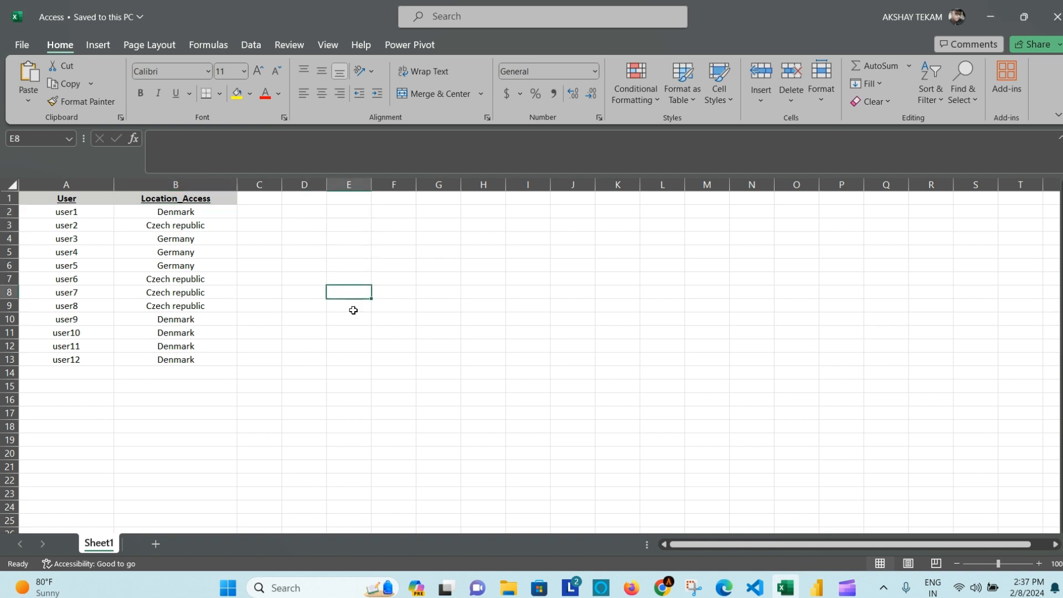
{"action": "left_click_drag", "start_coordinate": [351, 332], "coordinate": [351, 341]}
{"action": "left_click", "coordinate": [304, 277]}
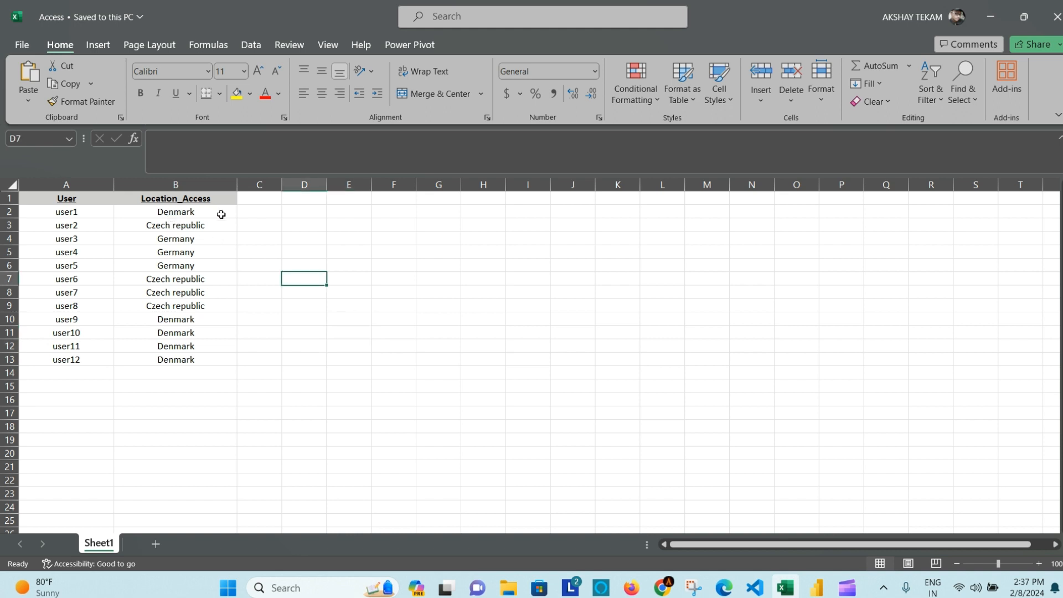
{"action": "left_click", "coordinate": [285, 225]}
{"action": "left_click", "coordinate": [380, 242]}
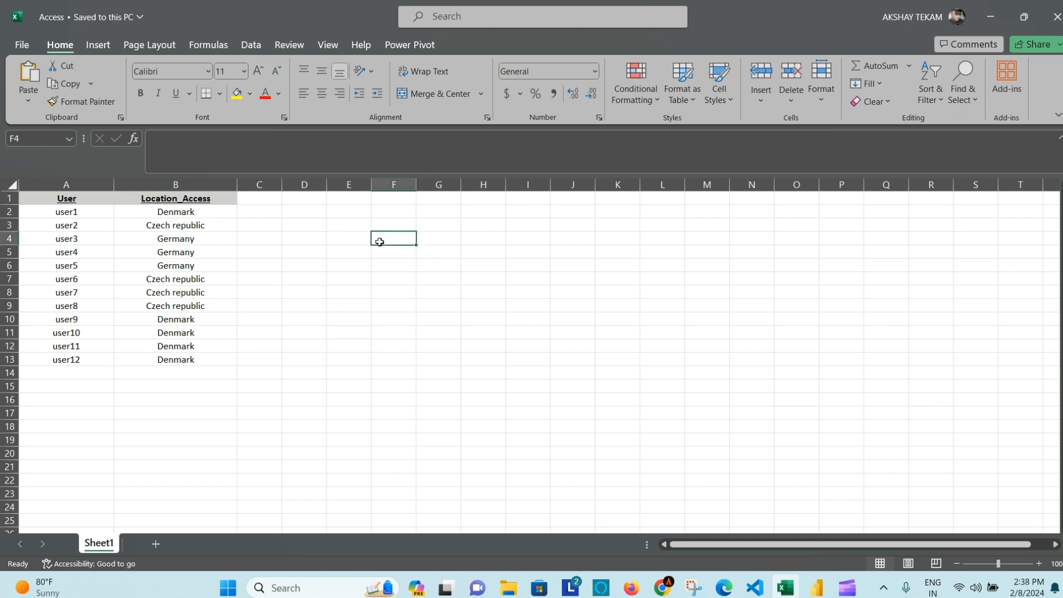
{"action": "left_click", "coordinate": [356, 266]}
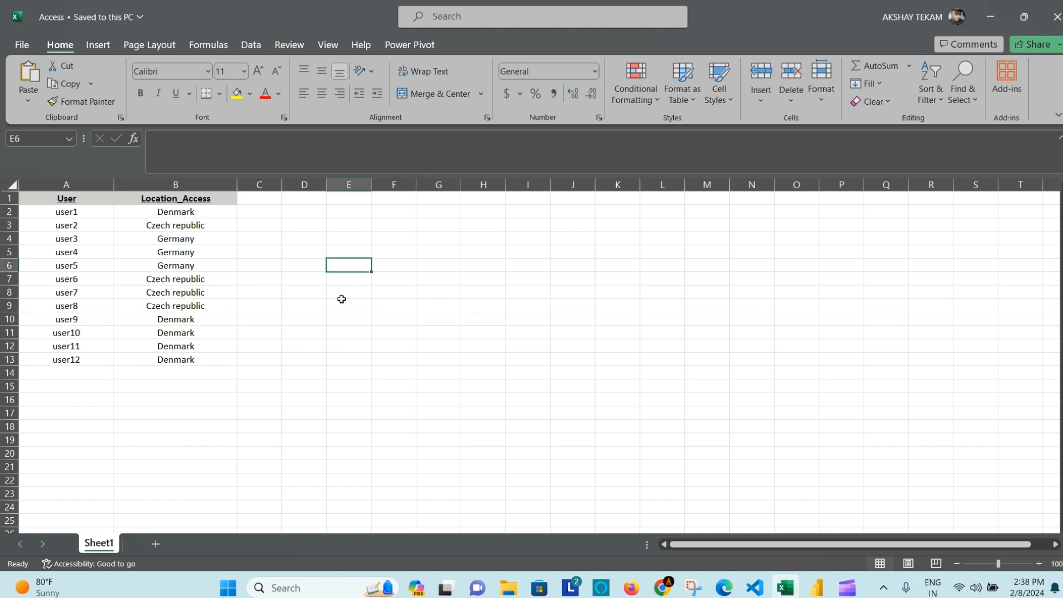
{"action": "left_click", "coordinate": [344, 304]}
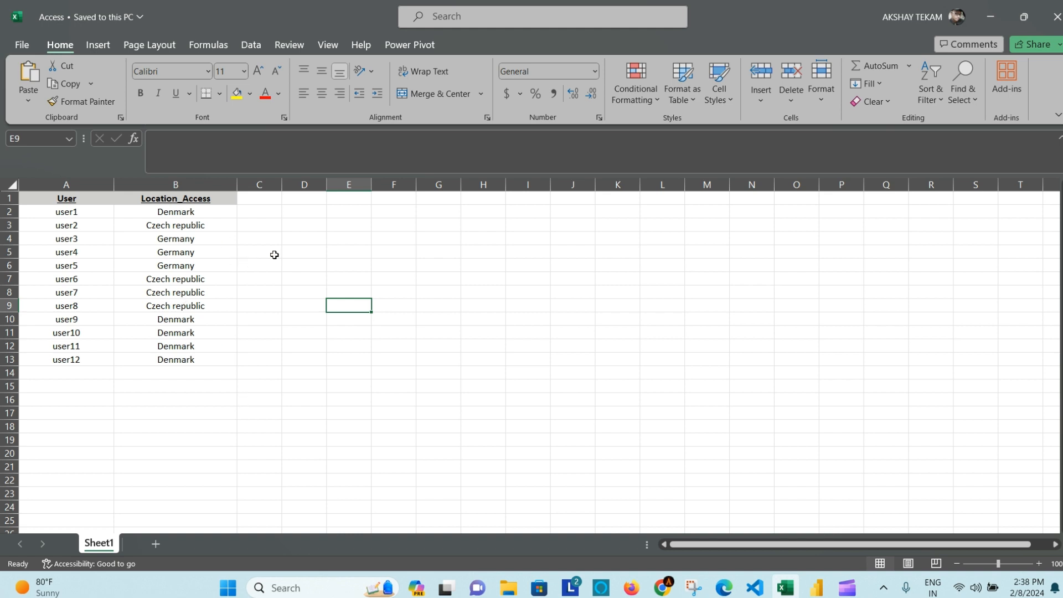
{"action": "left_click", "coordinate": [319, 250]}
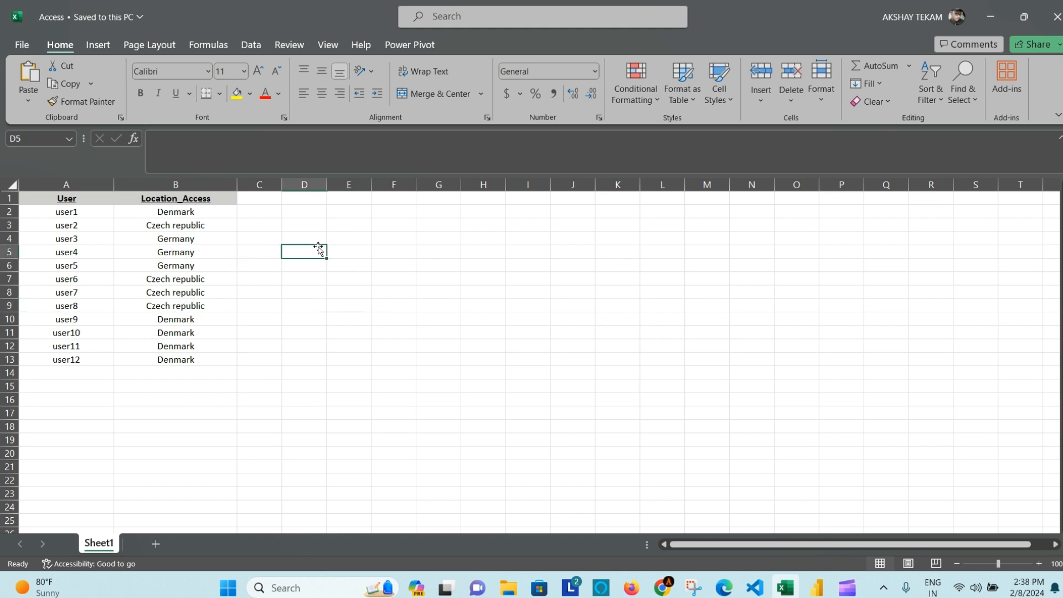
Step: Glance at the Retail Sales report in Power BI Desktop, then return to the New Retail Workspace in the browser
{"action": "left_click", "coordinate": [664, 589]}
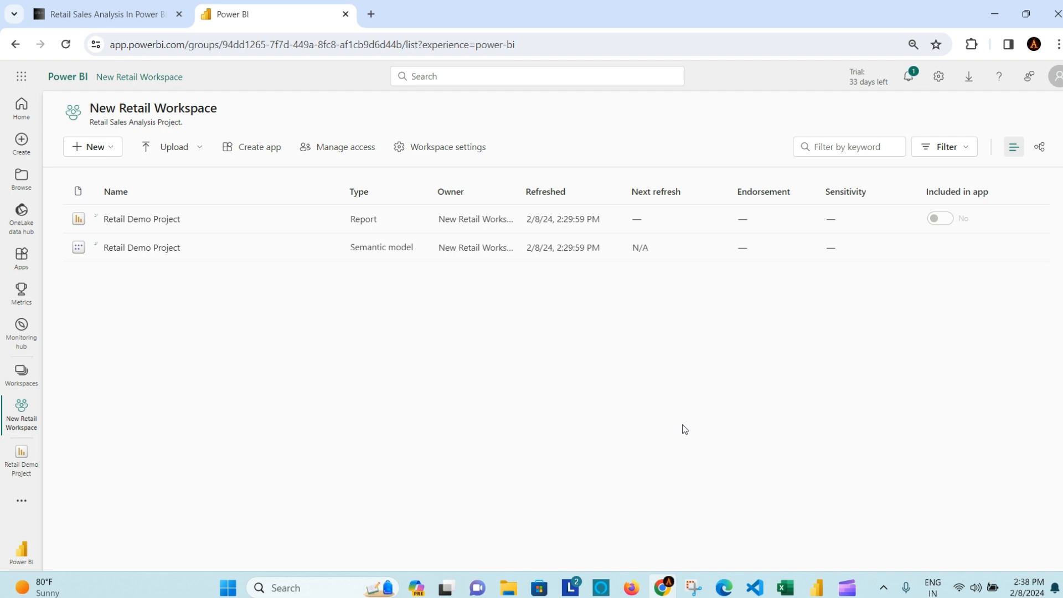
{"action": "left_click", "coordinate": [818, 588]}
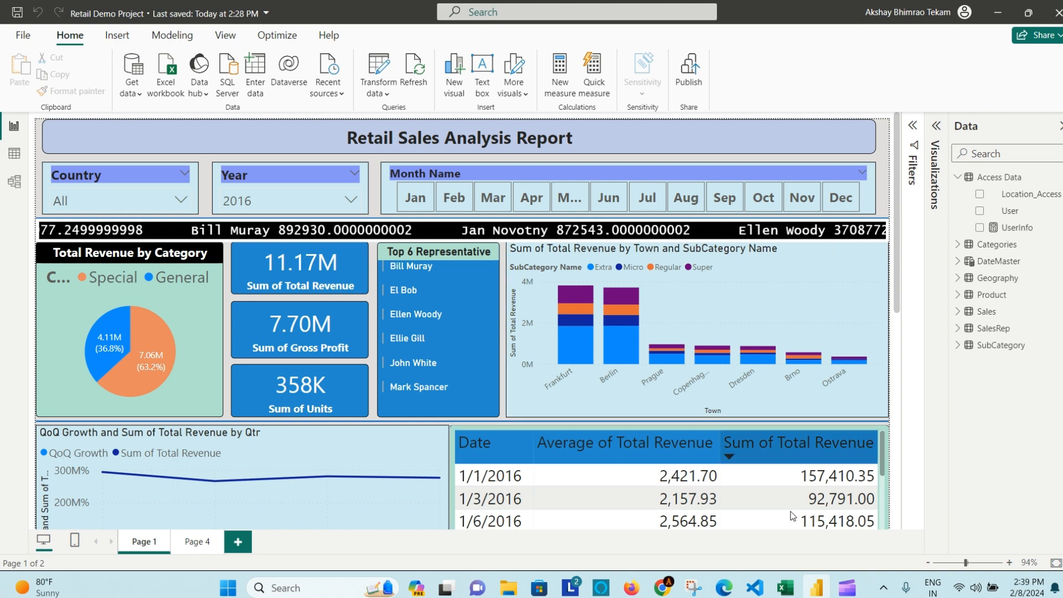
{"action": "left_click", "coordinate": [663, 591]}
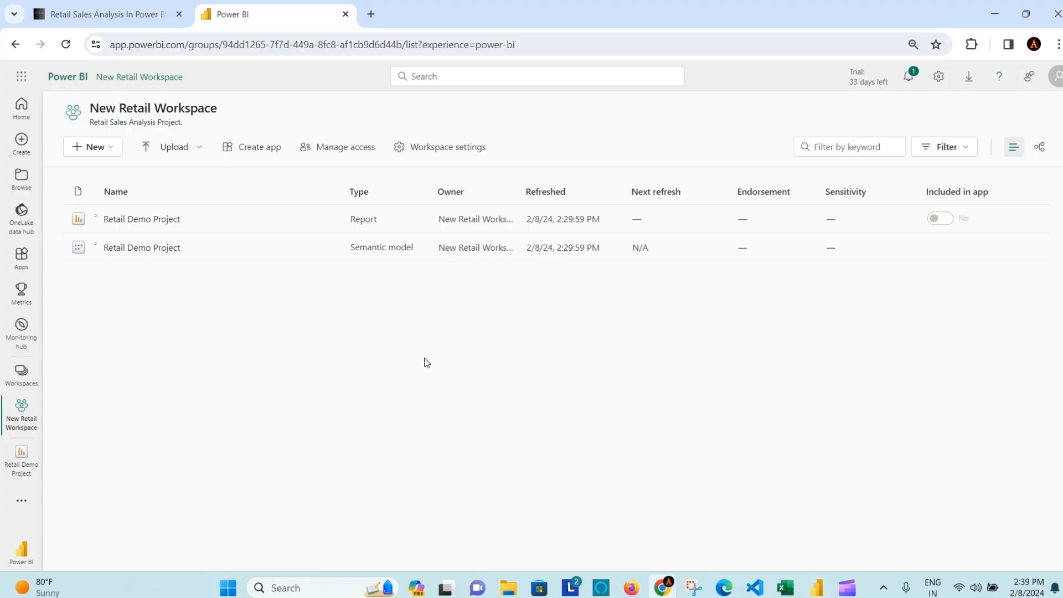
Step: Open the Data Gateway download page from Power BI Service's download menu
{"action": "left_click", "coordinate": [973, 84]}
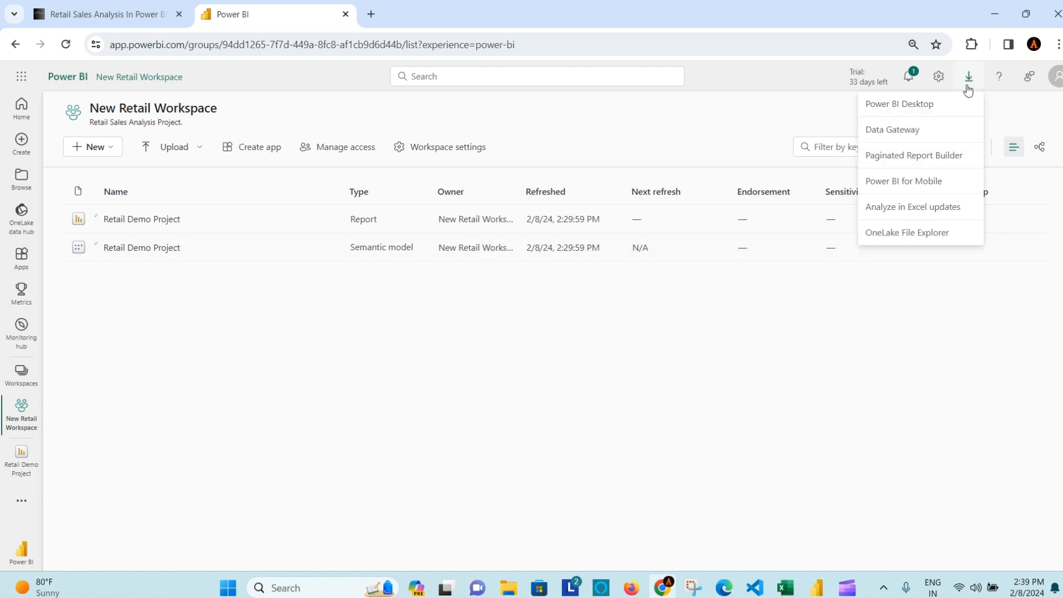
{"action": "left_click", "coordinate": [921, 136]}
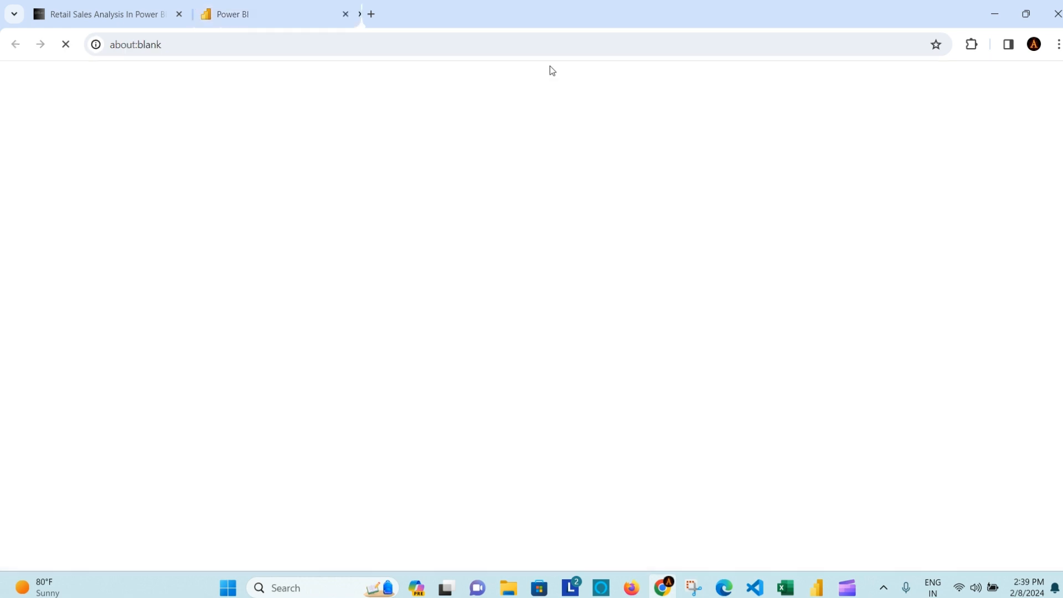
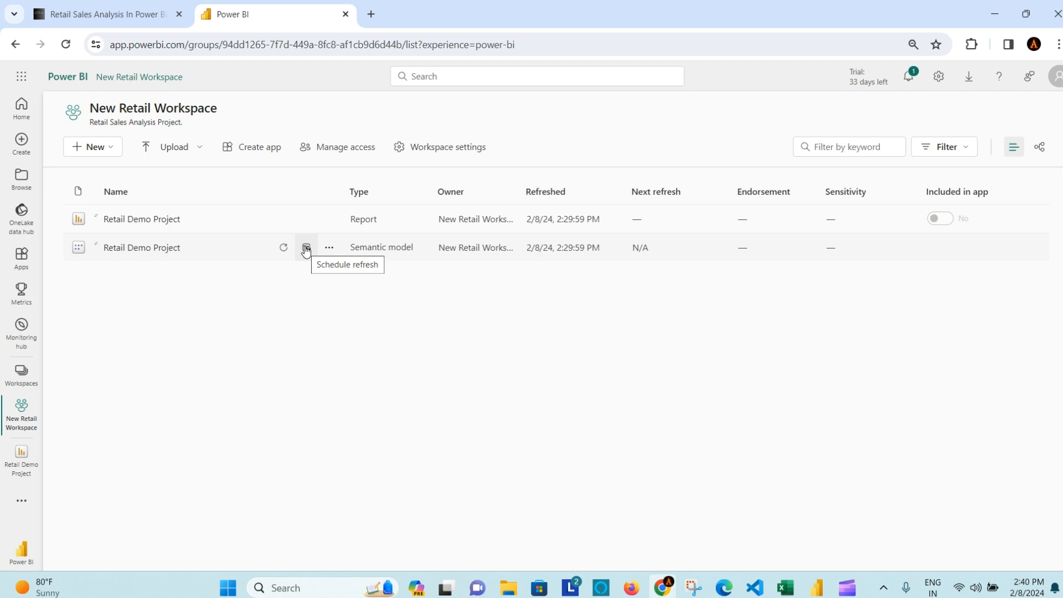
Step: Open Retail Demo Project's refresh settings and expand Gateway and cloud connections to see Personal Gateway and Conn Details
{"action": "left_click", "coordinate": [306, 249]}
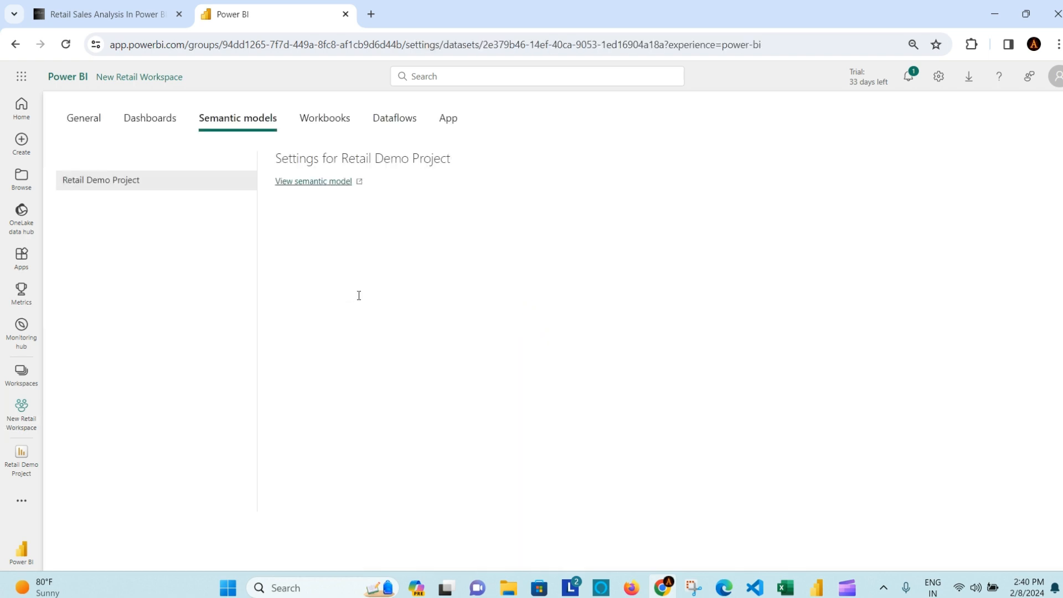
{"action": "scroll", "coordinate": [596, 356], "scroll_direction": "down", "scroll_amount": 2}
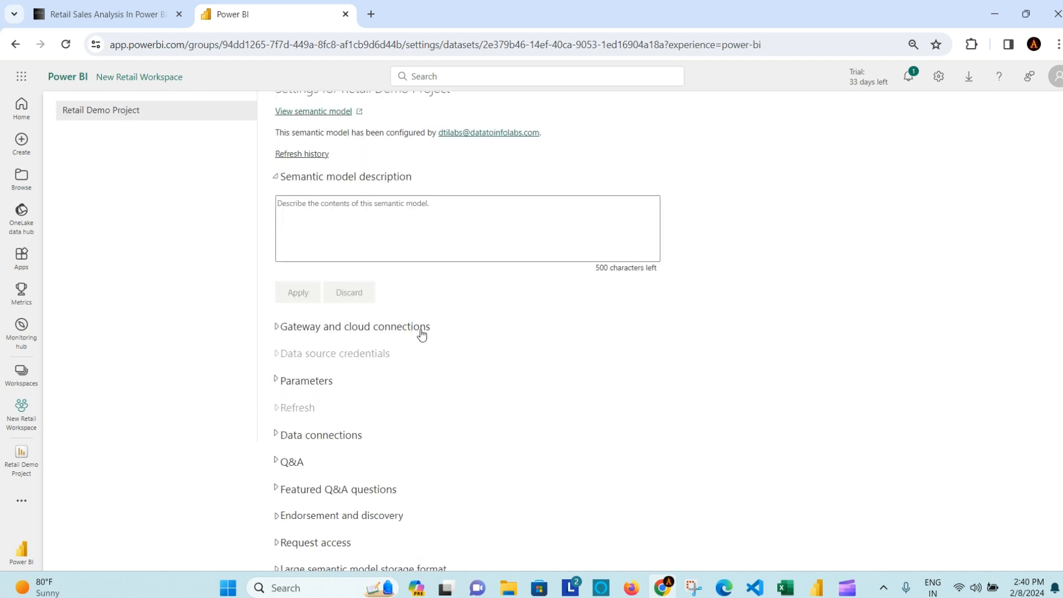
{"action": "scroll", "coordinate": [460, 330], "scroll_direction": "down", "scroll_amount": 1}
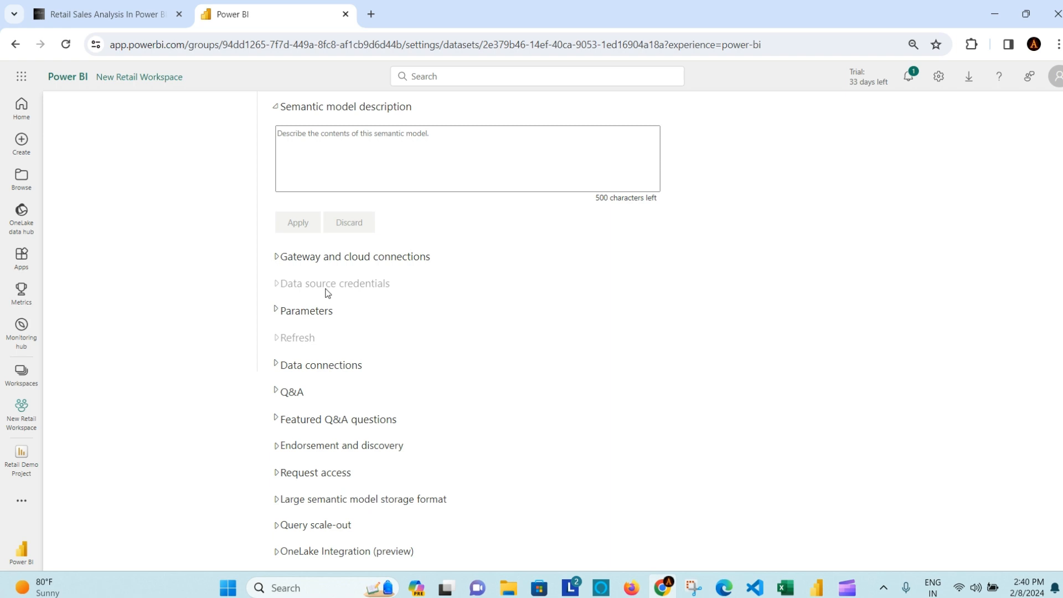
{"action": "left_click", "coordinate": [277, 257]}
{"action": "scroll", "coordinate": [468, 300], "scroll_direction": "down", "scroll_amount": 1}
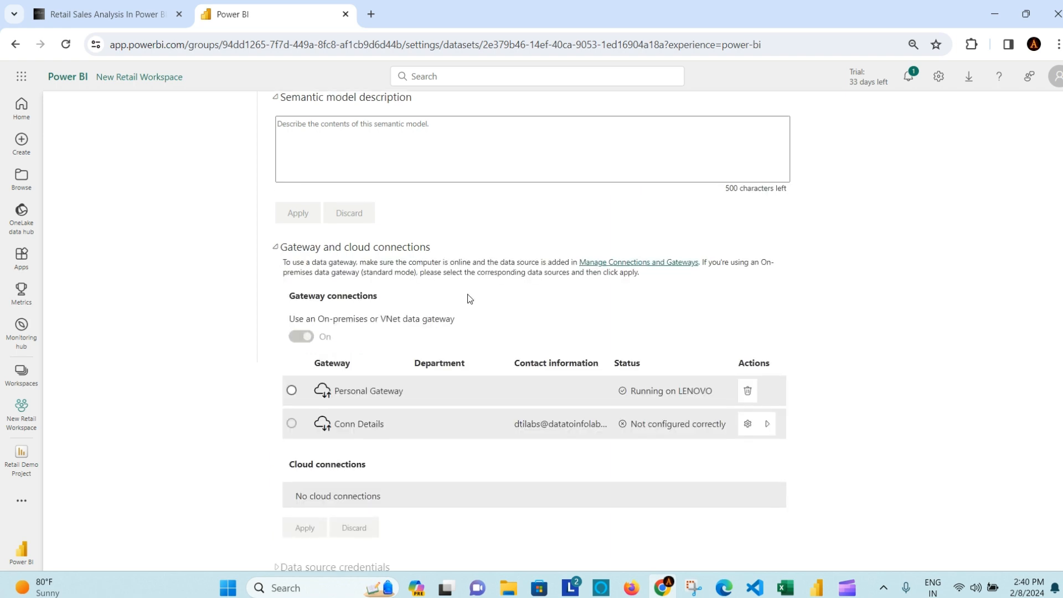
{"action": "scroll", "coordinate": [370, 327], "scroll_direction": "down", "scroll_amount": 1}
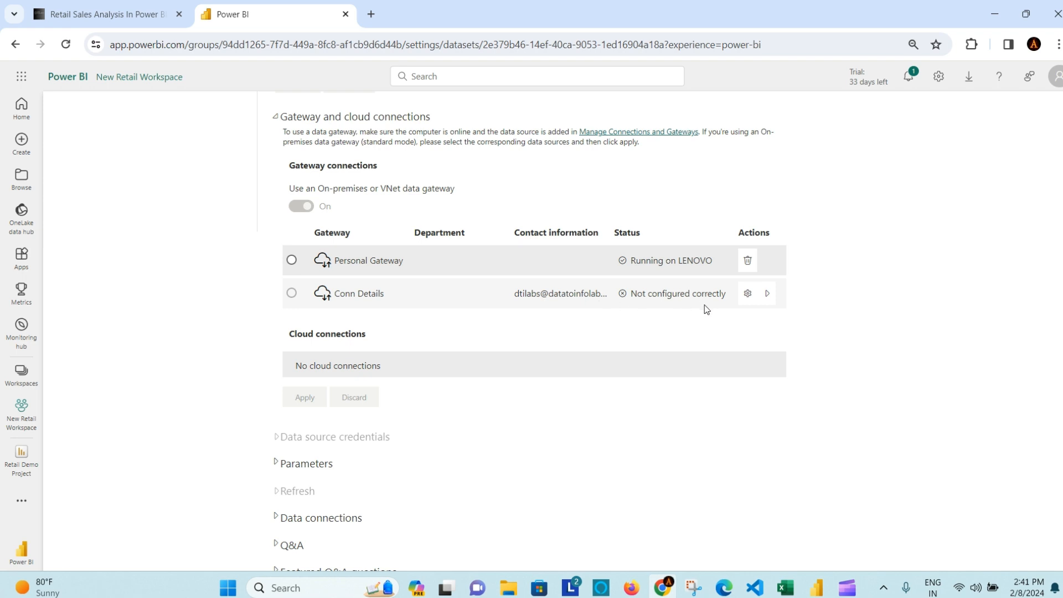
{"action": "left_click", "coordinate": [769, 300]}
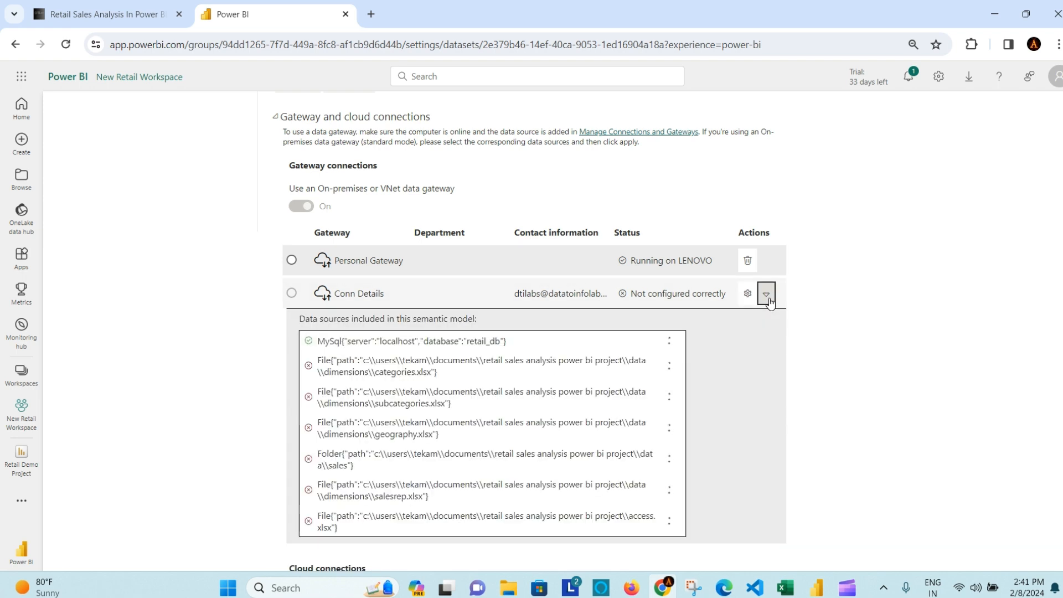
{"action": "scroll", "coordinate": [824, 310], "scroll_direction": "down", "scroll_amount": 3}
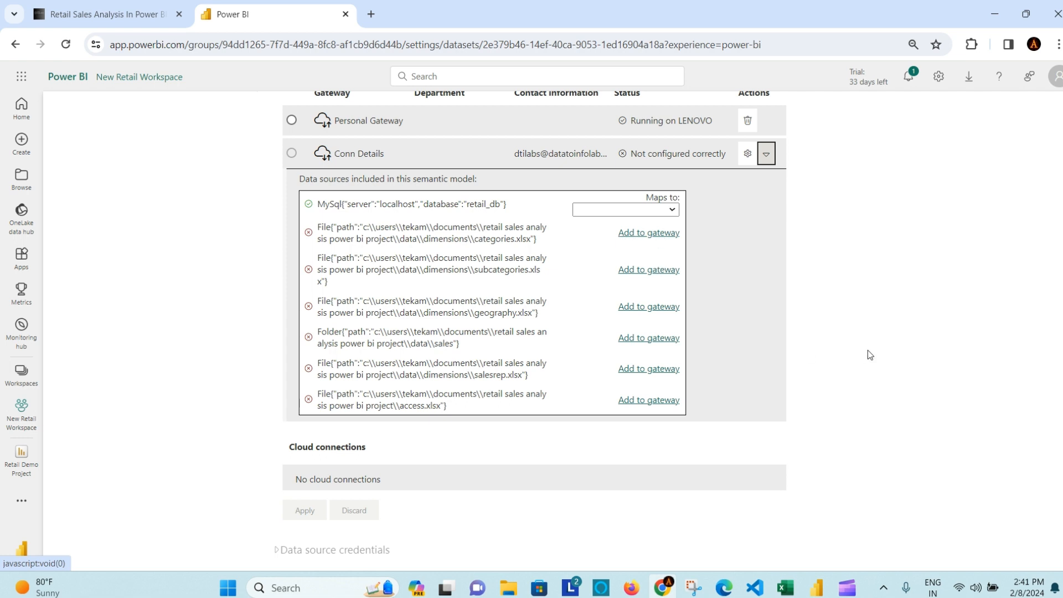
{"action": "left_click", "coordinate": [643, 239]}
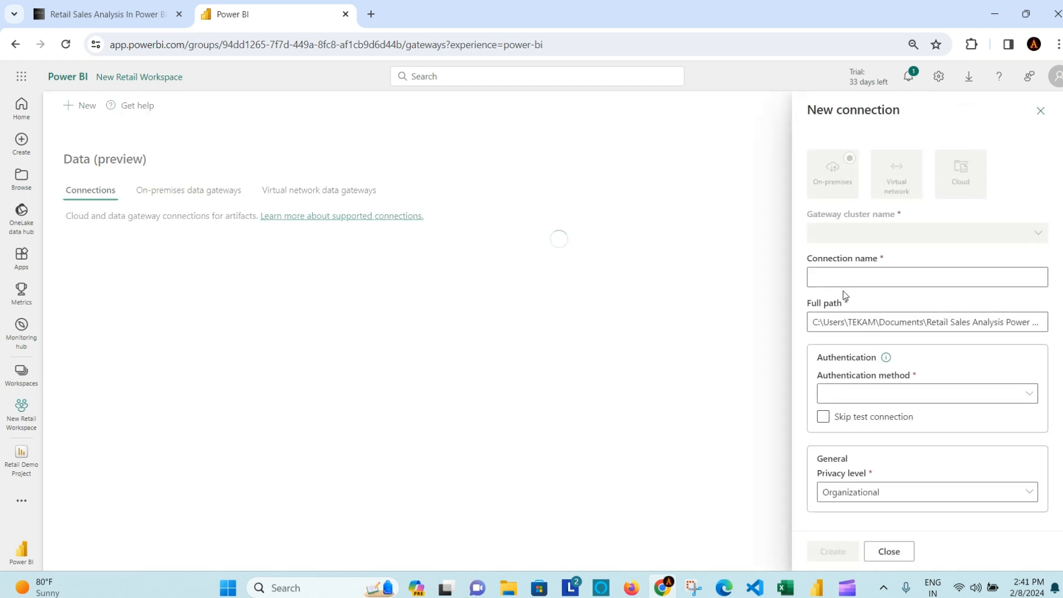
{"action": "left_click", "coordinate": [858, 280]}
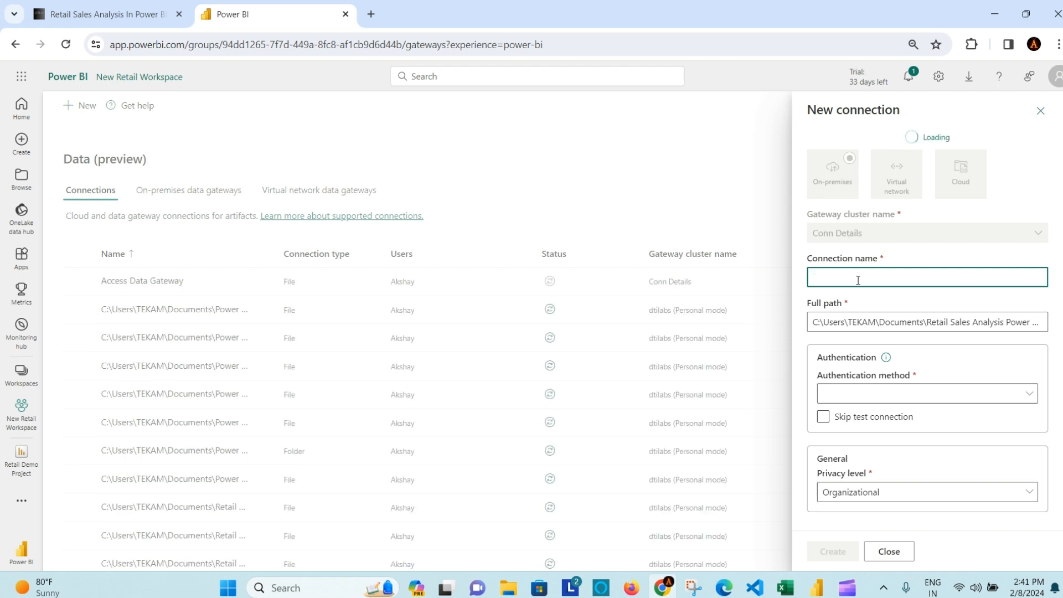
{"action": "left_click", "coordinate": [1041, 112]}
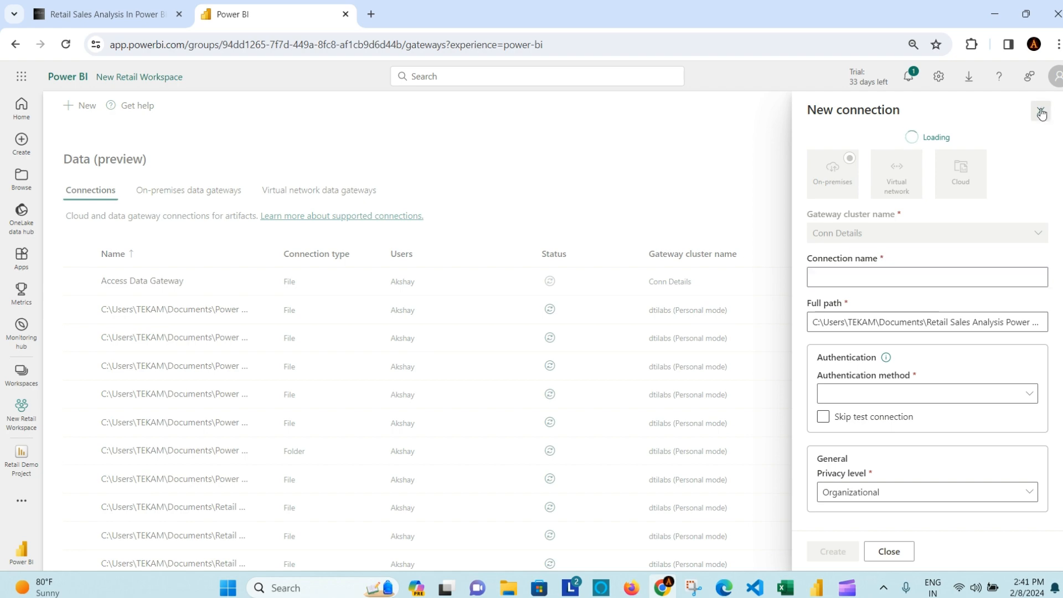
{"action": "left_click", "coordinate": [543, 357]}
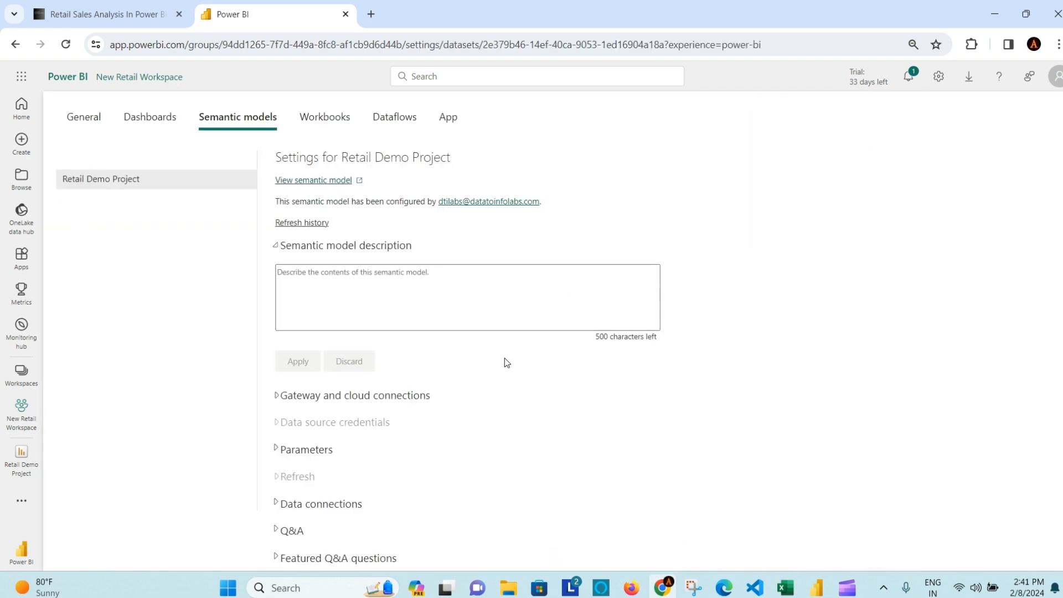
Step: Expand Conn Details' data sources and add the categories.xlsx source to the gateway
{"action": "scroll", "coordinate": [443, 333], "scroll_direction": "down", "scroll_amount": 2}
{"action": "left_click", "coordinate": [274, 257]}
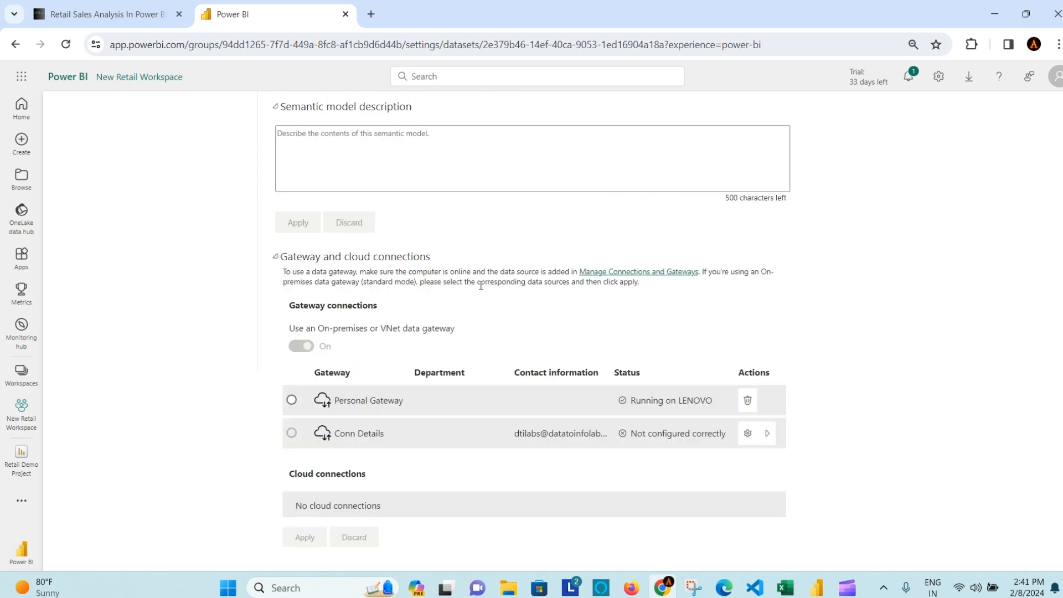
{"action": "scroll", "coordinate": [775, 332], "scroll_direction": "down", "scroll_amount": 3}
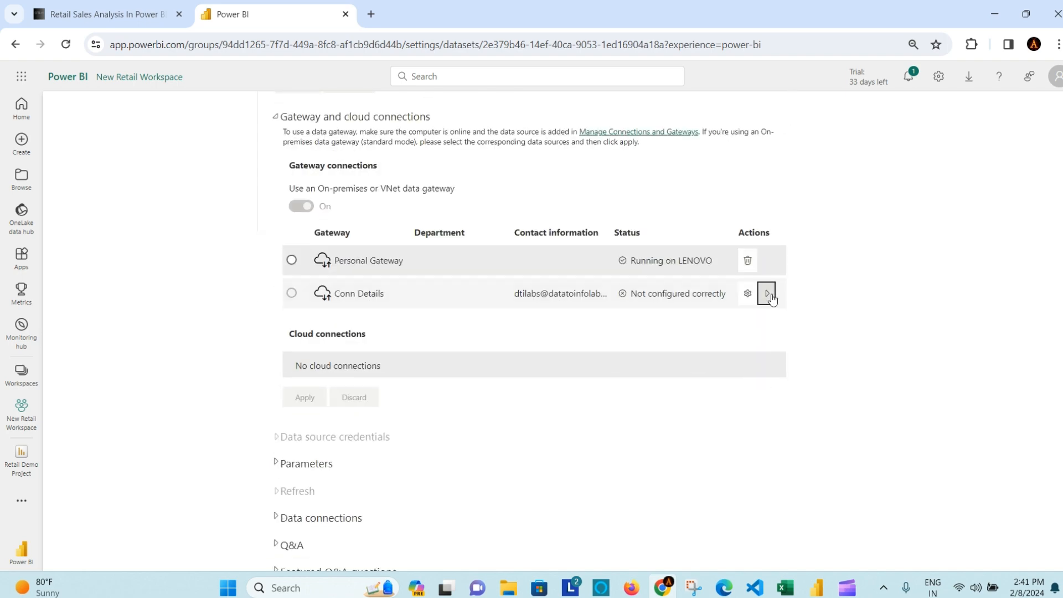
{"action": "left_click", "coordinate": [767, 293]}
{"action": "scroll", "coordinate": [815, 346], "scroll_direction": "down", "scroll_amount": 1}
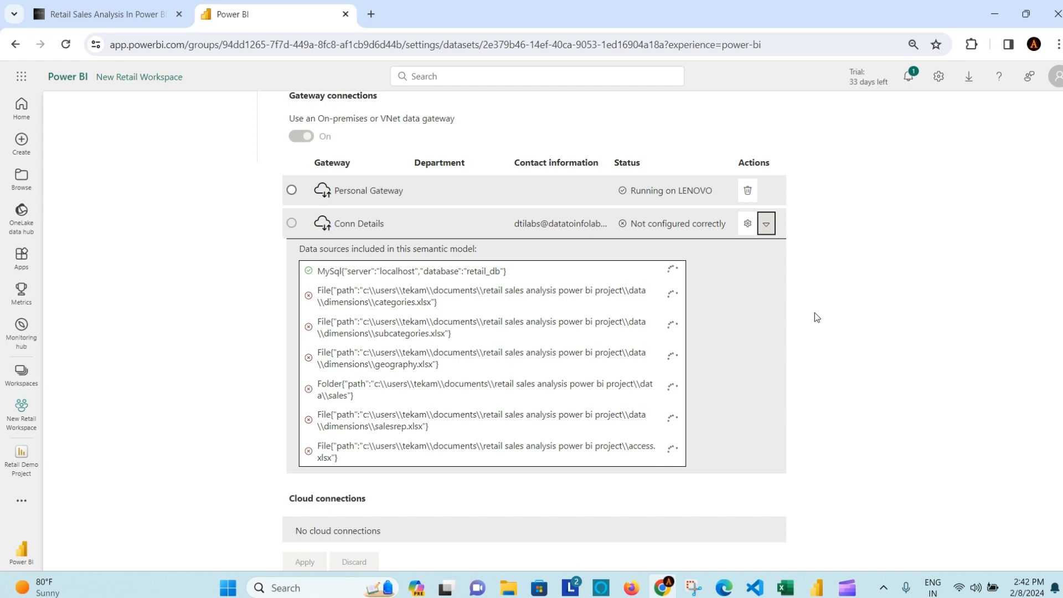
{"action": "scroll", "coordinate": [815, 315], "scroll_direction": "down", "scroll_amount": 3}
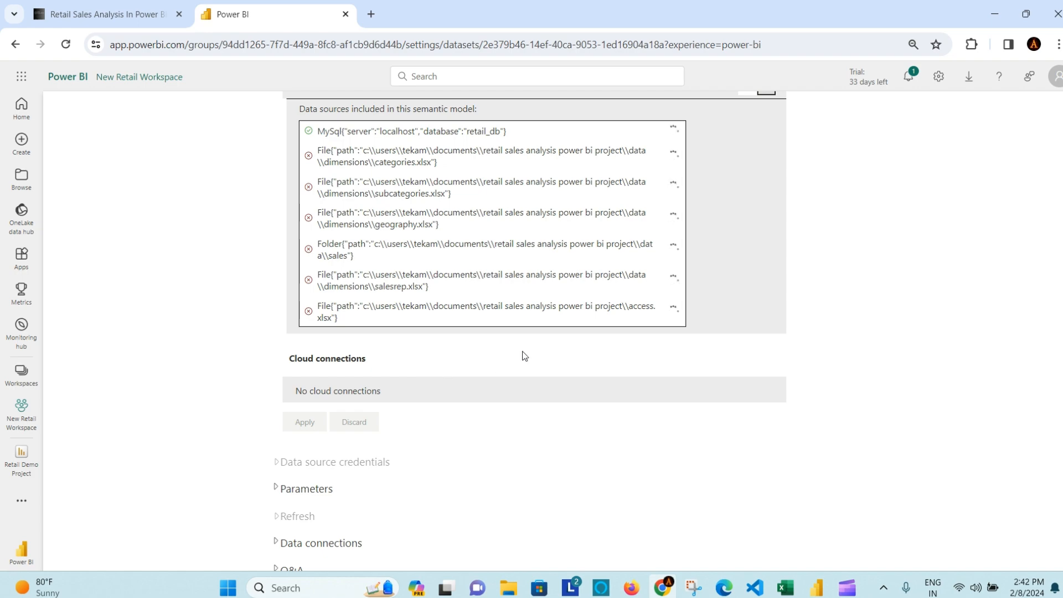
{"action": "scroll", "coordinate": [878, 347], "scroll_direction": "up", "scroll_amount": 4}
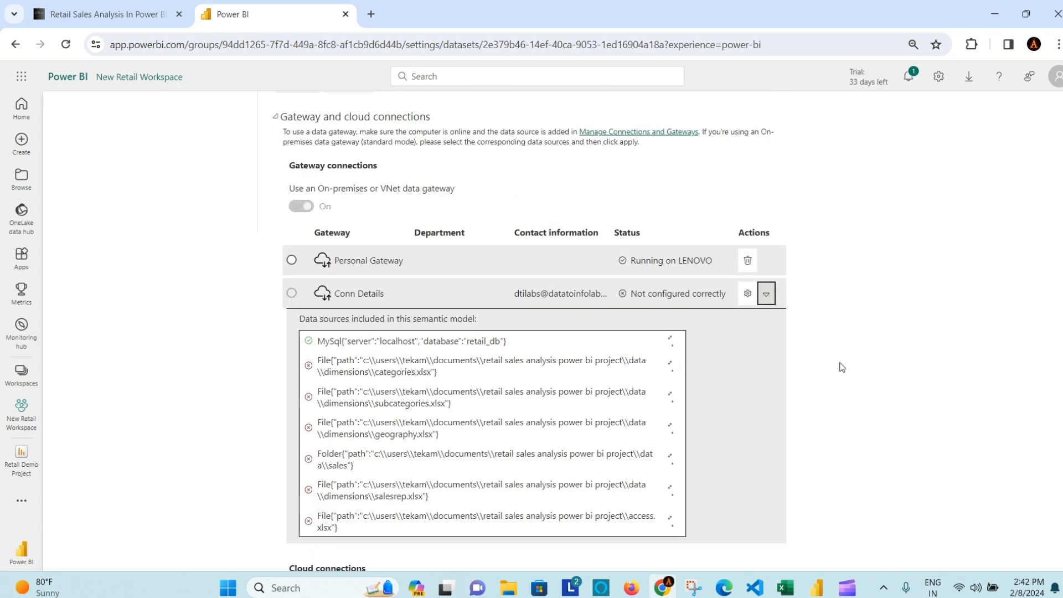
{"action": "scroll", "coordinate": [836, 366], "scroll_direction": "down", "scroll_amount": 1}
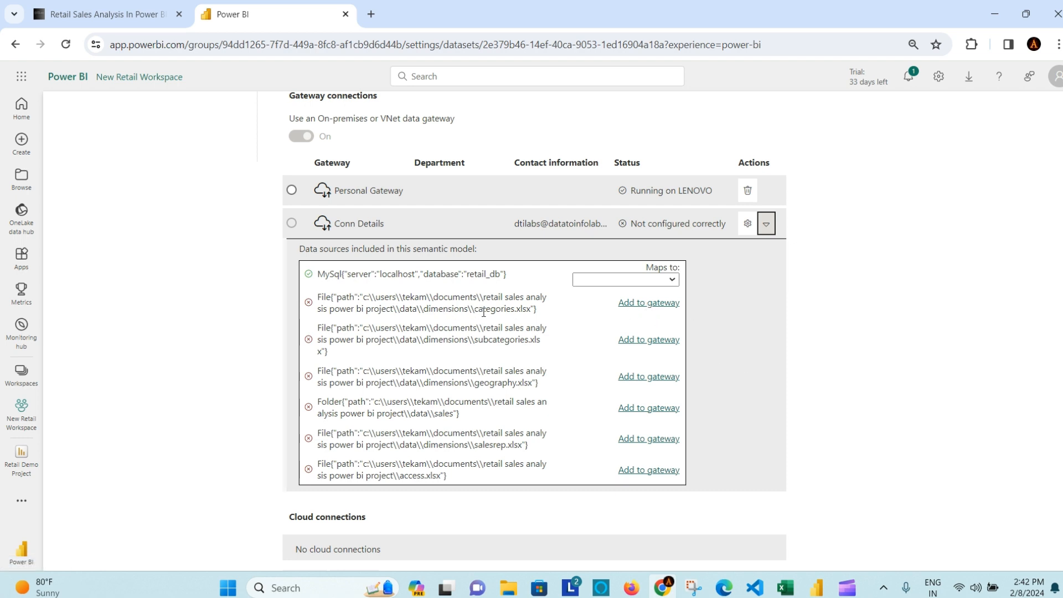
{"action": "left_click", "coordinate": [638, 304]}
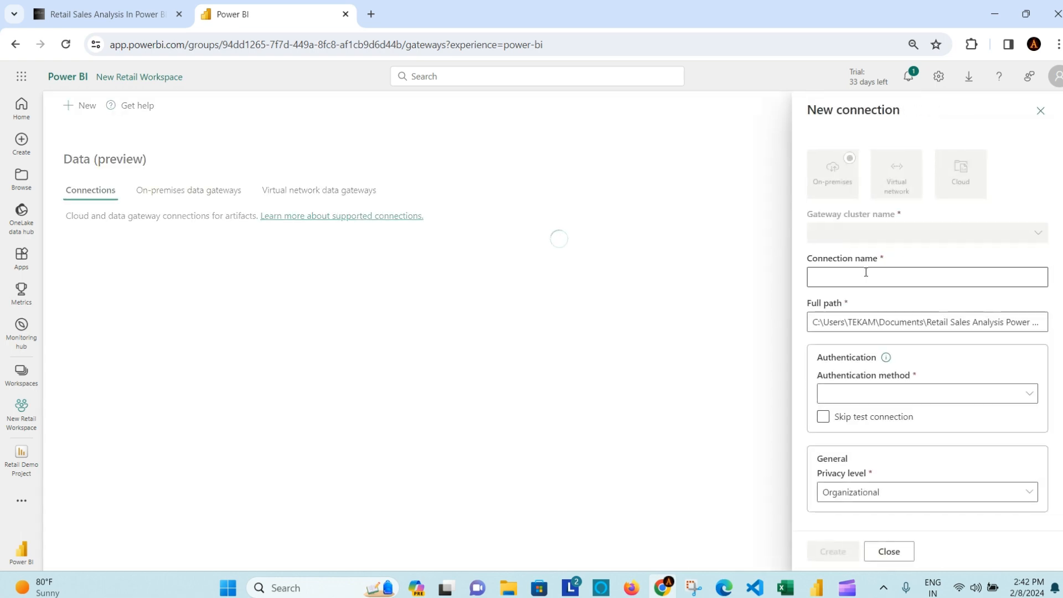
Step: Name the new connection 'category gateway' and keep the Organizational privacy level
{"action": "left_click", "coordinate": [866, 272]}
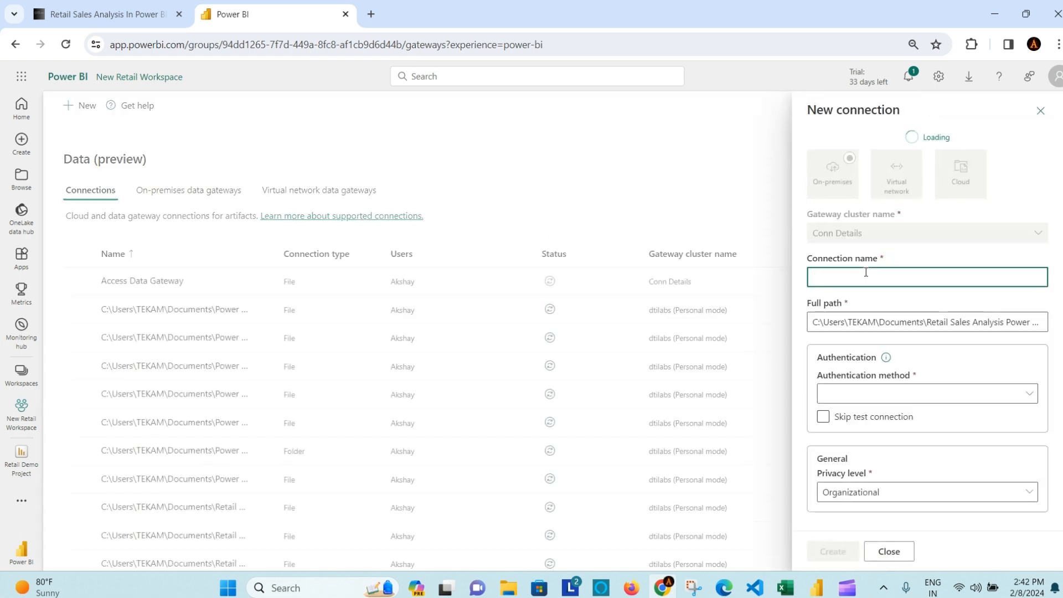
{"action": "type", "text": "category gateway"}
{"action": "scroll", "coordinate": [906, 355], "scroll_direction": "down", "scroll_amount": 1}
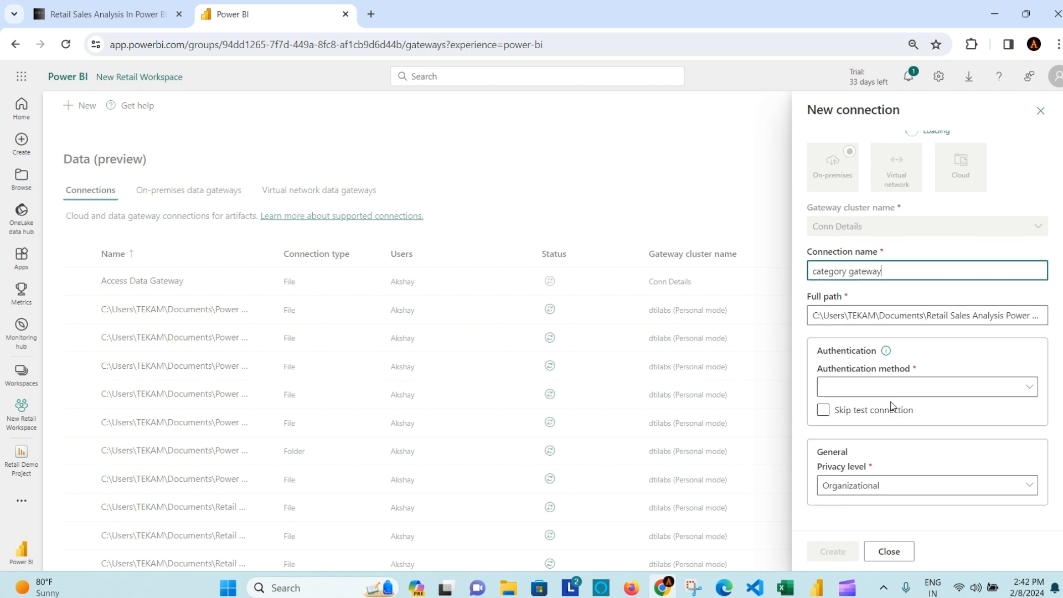
{"action": "left_click", "coordinate": [947, 492]}
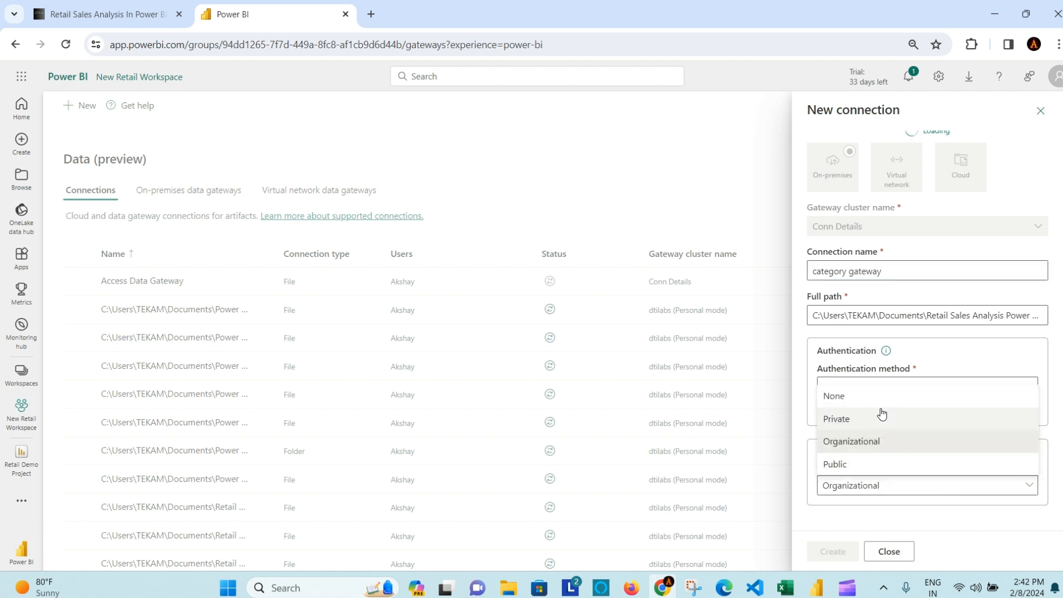
{"action": "left_click", "coordinate": [972, 539]}
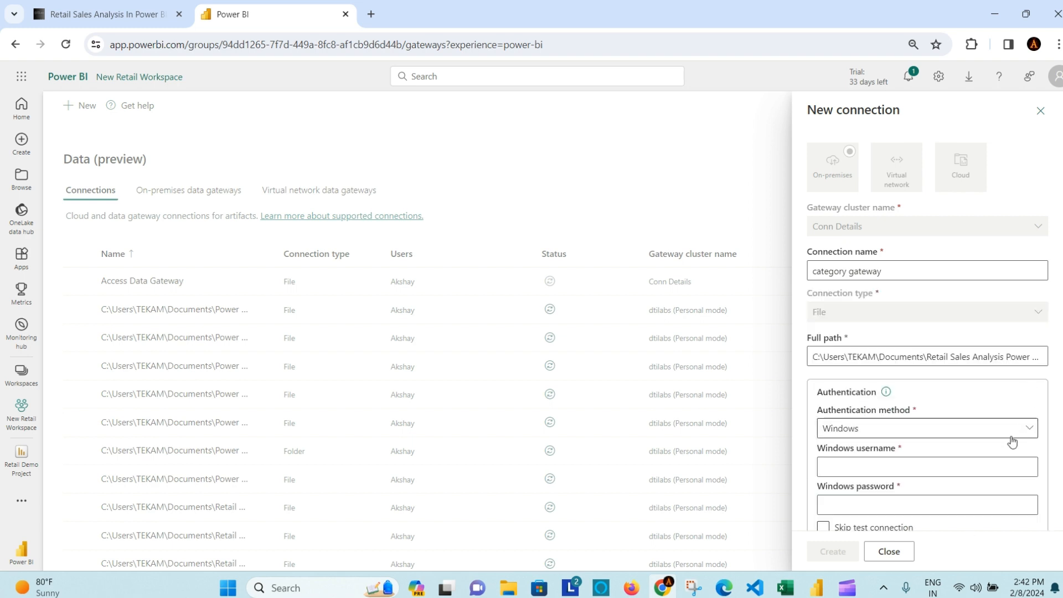
{"action": "scroll", "coordinate": [995, 447], "scroll_direction": "down", "scroll_amount": 2}
{"action": "scroll", "coordinate": [994, 445], "scroll_direction": "up", "scroll_amount": 3}
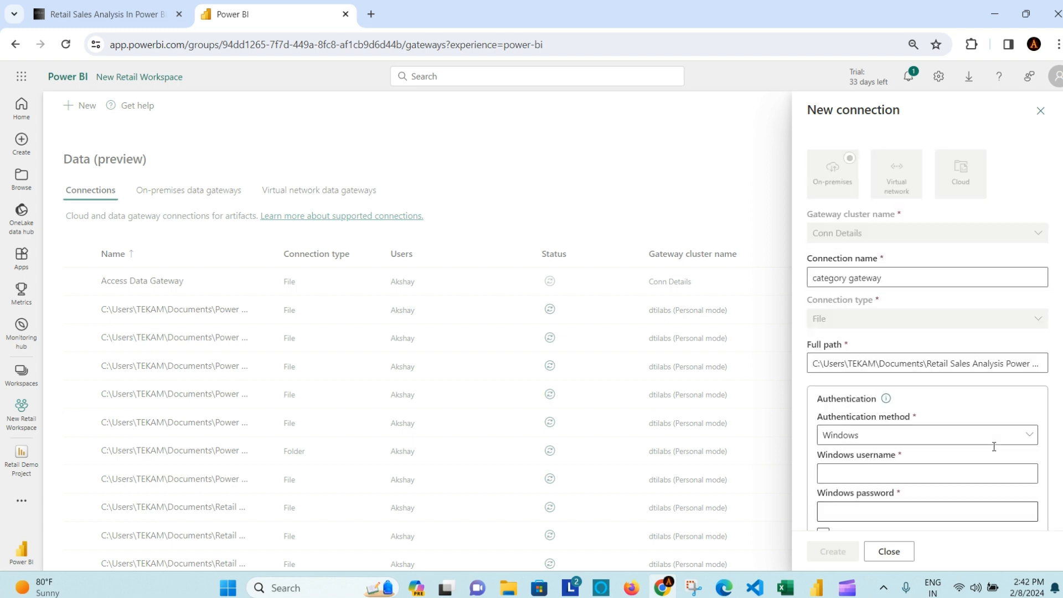
{"action": "scroll", "coordinate": [994, 444], "scroll_direction": "down", "scroll_amount": 2}
Step: Enter the Windows account username for the connection, dismissing the saved-password suggestion
{"action": "left_click", "coordinate": [895, 407]}
{"action": "left_click", "coordinate": [892, 441]}
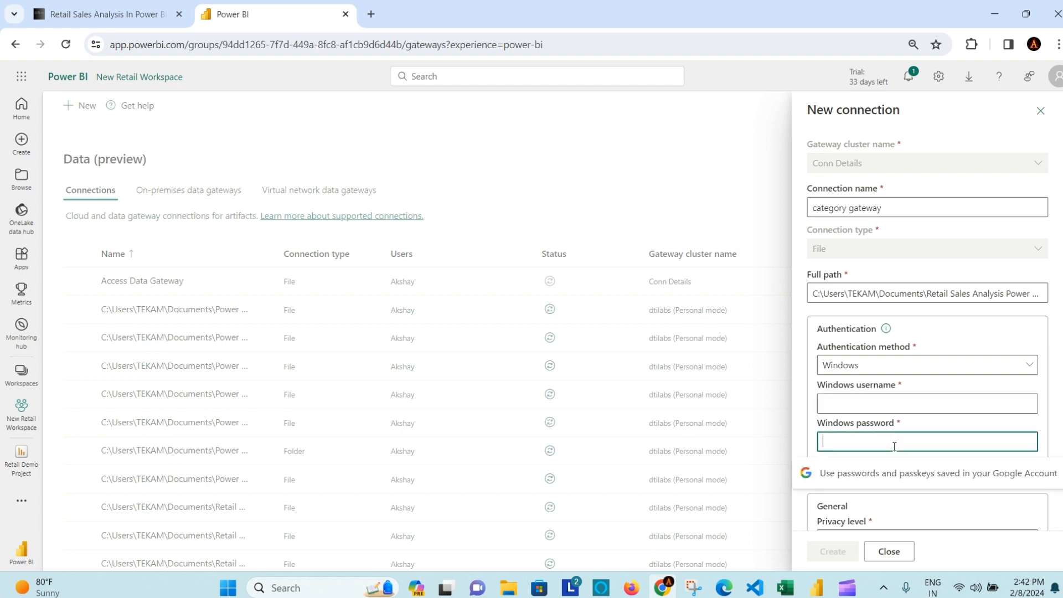
{"action": "left_click", "coordinate": [993, 551]}
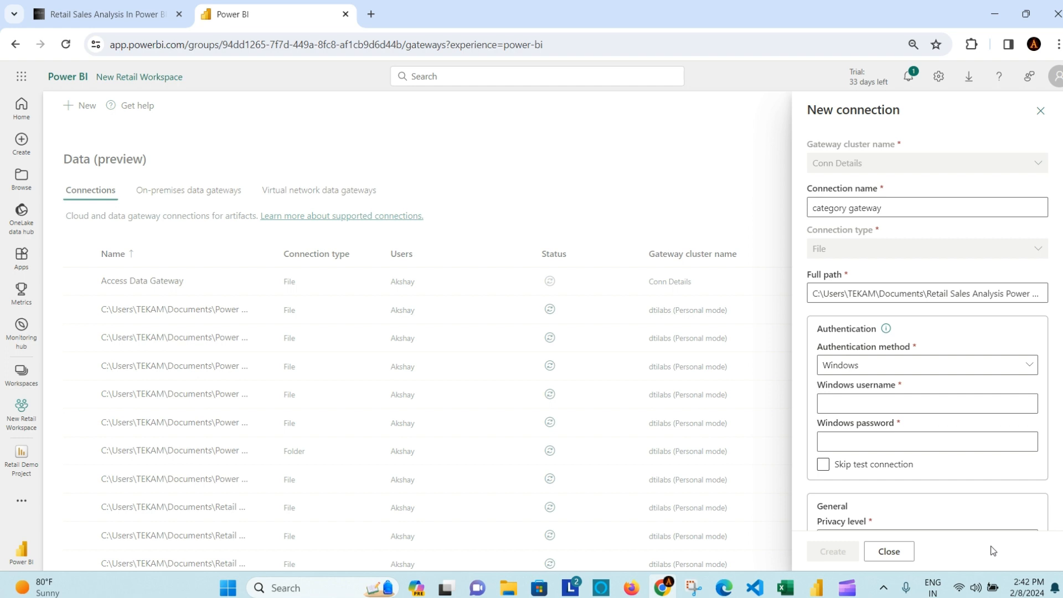
{"action": "left_click", "coordinate": [892, 402]}
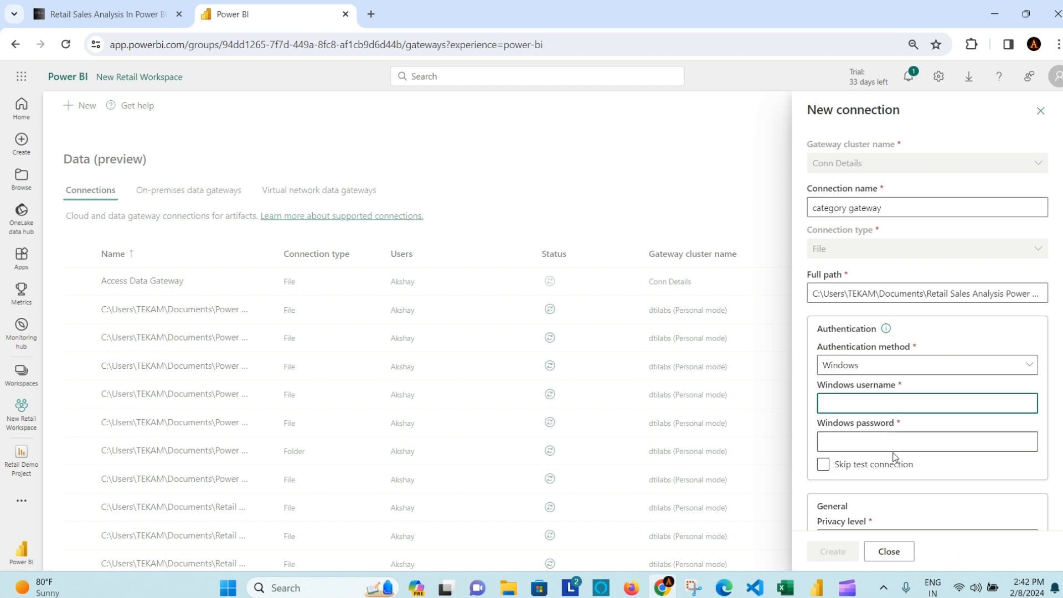
{"action": "scroll", "coordinate": [894, 458], "scroll_direction": "down", "scroll_amount": 1}
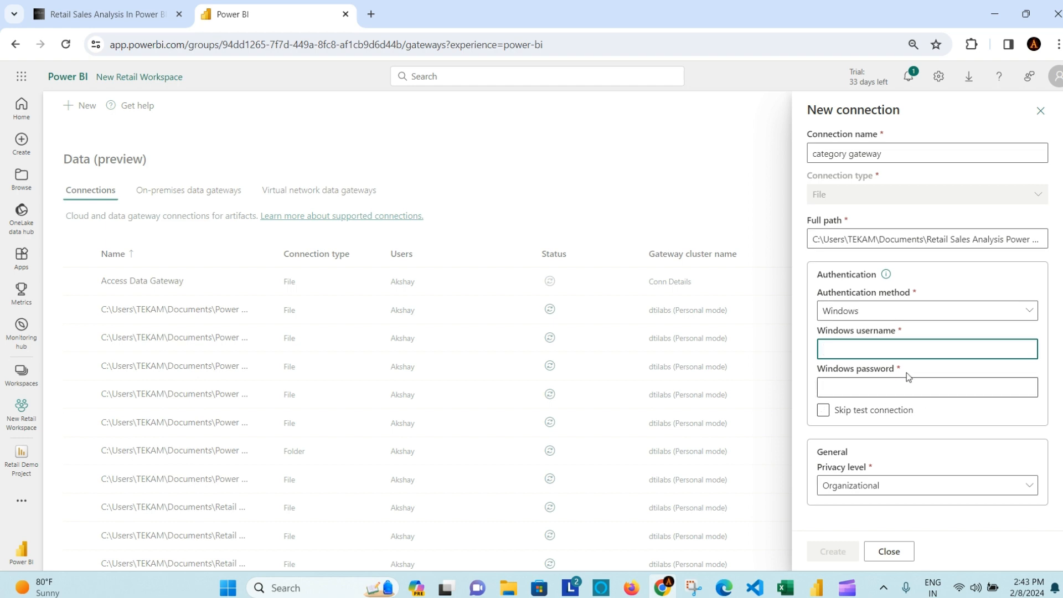
{"action": "left_click", "coordinate": [924, 385]}
{"action": "left_click", "coordinate": [906, 350]}
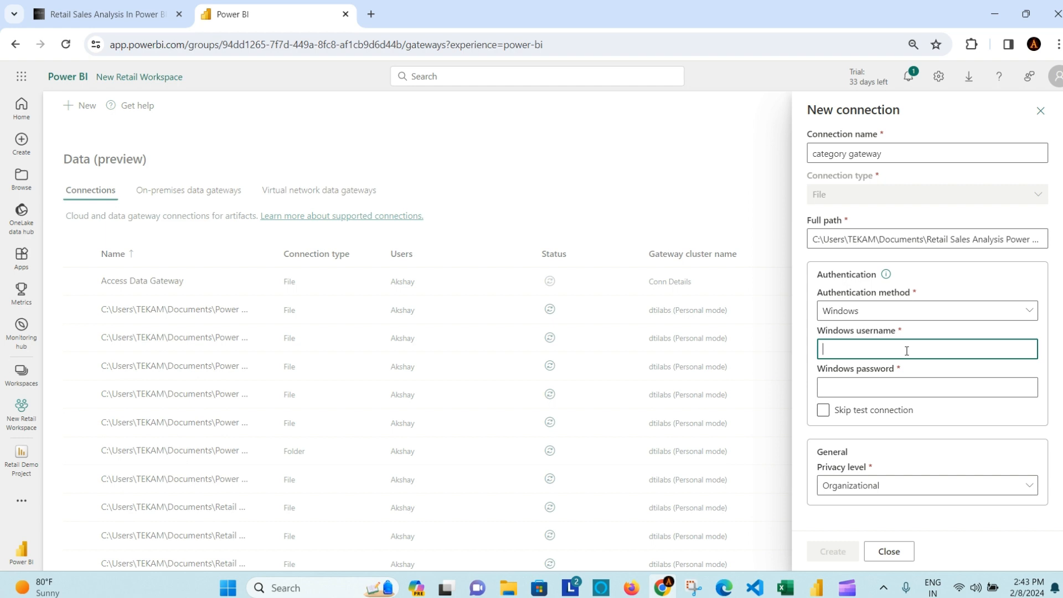
{"action": "type", "text": "NEL"}
{"action": "key", "text": "BackSpace"}
{"action": "type", "text": "LENOVO\\TEKAM"}
Step: Enter the Windows password, skip the connection test, and create the connection
{"action": "left_click", "coordinate": [879, 382]}
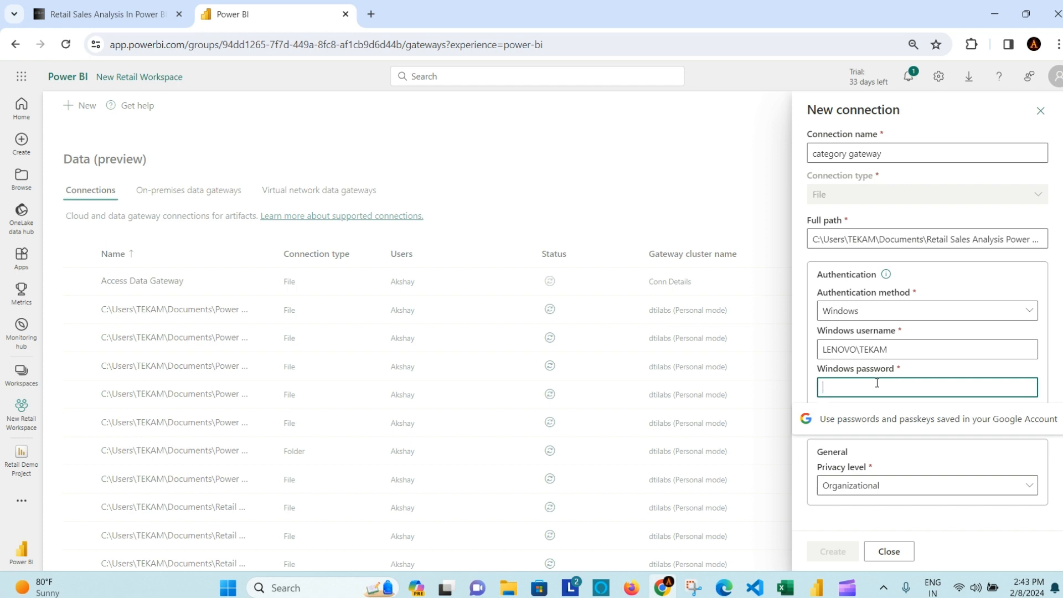
{"action": "type", "text": "1234"}
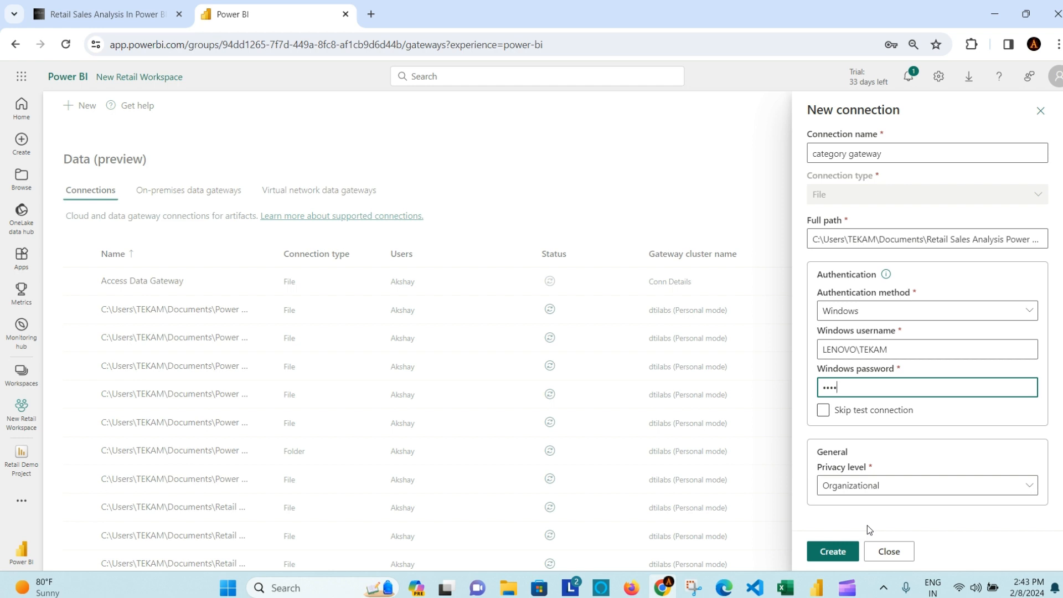
{"action": "left_click", "coordinate": [823, 410]}
{"action": "left_click", "coordinate": [841, 550]}
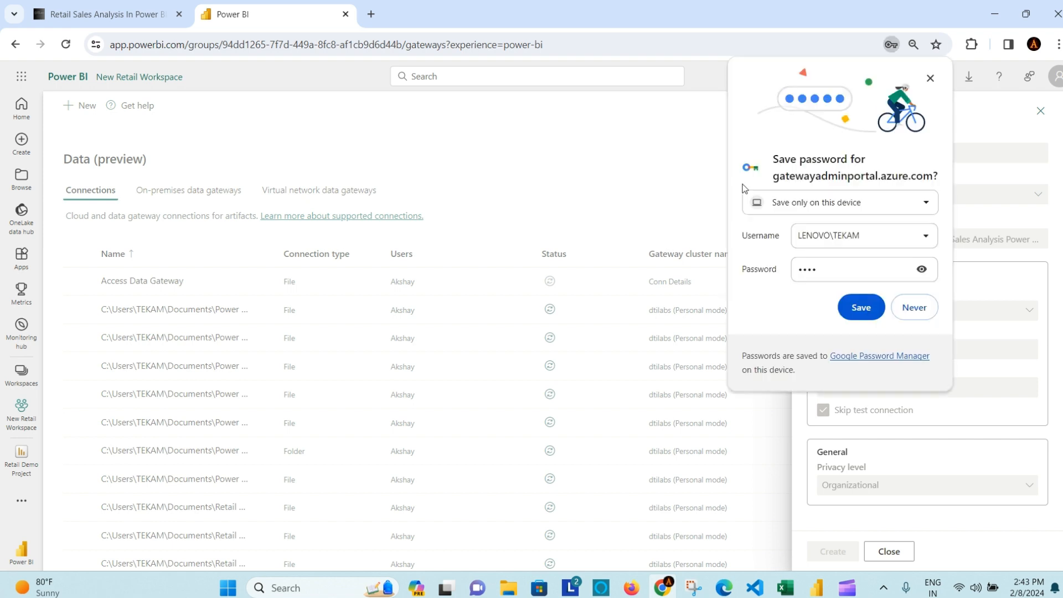
Step: Dismiss the browser's save-password offer and expand Conn Details' data sources under Gateway and cloud connections
{"action": "left_click", "coordinate": [930, 79]}
{"action": "left_click", "coordinate": [280, 396]}
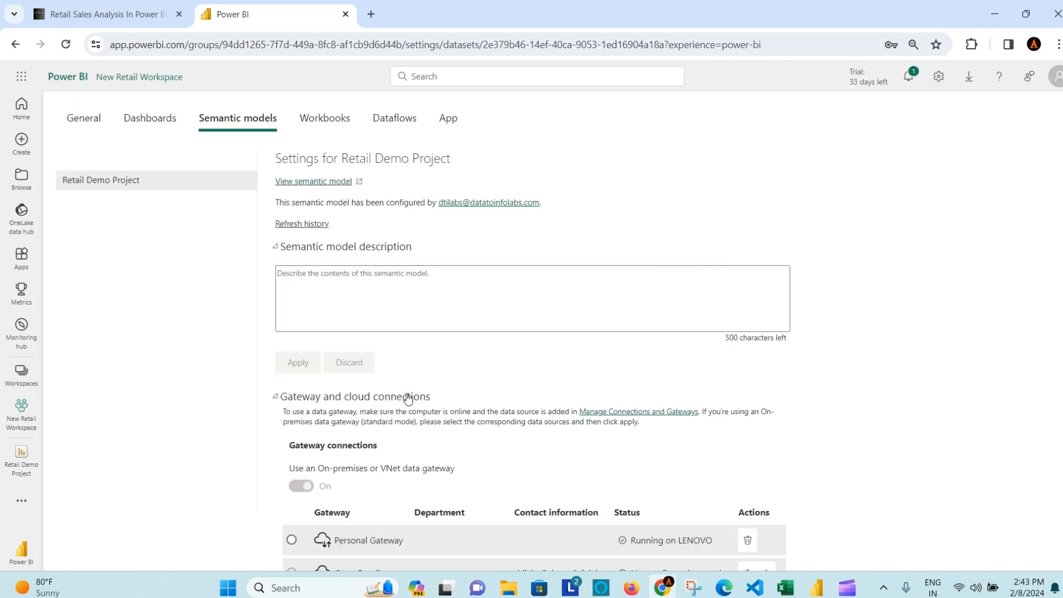
{"action": "scroll", "coordinate": [554, 394], "scroll_direction": "down", "scroll_amount": 5}
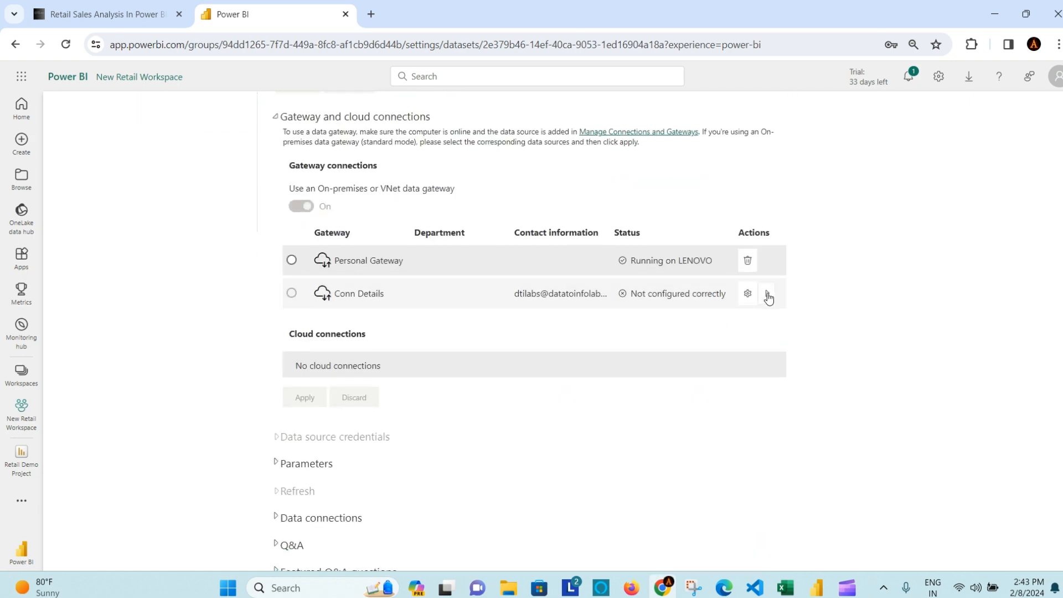
{"action": "left_click", "coordinate": [767, 294]}
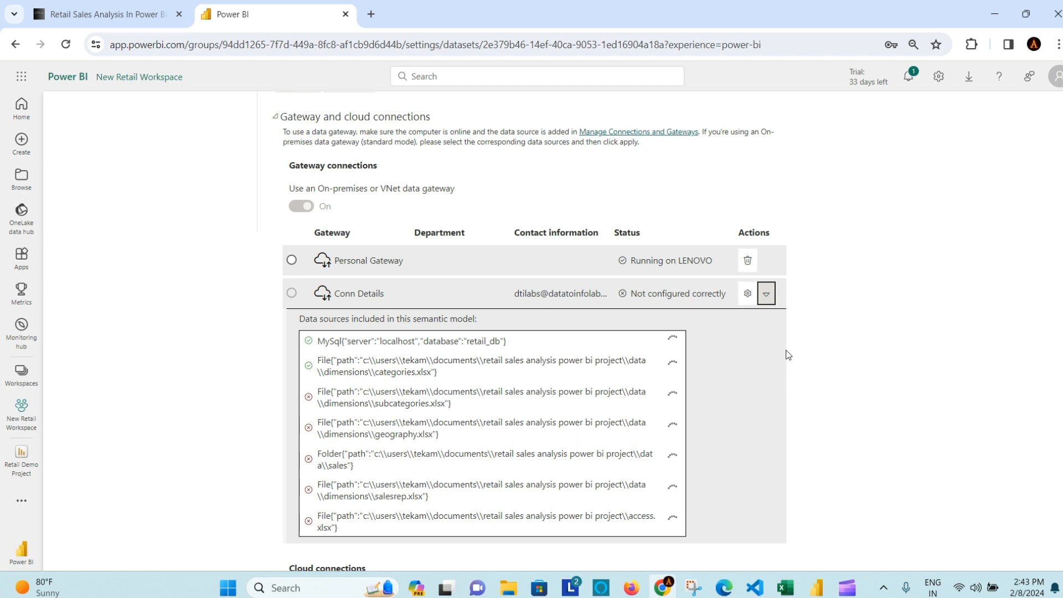
{"action": "scroll", "coordinate": [840, 354], "scroll_direction": "down", "scroll_amount": 1}
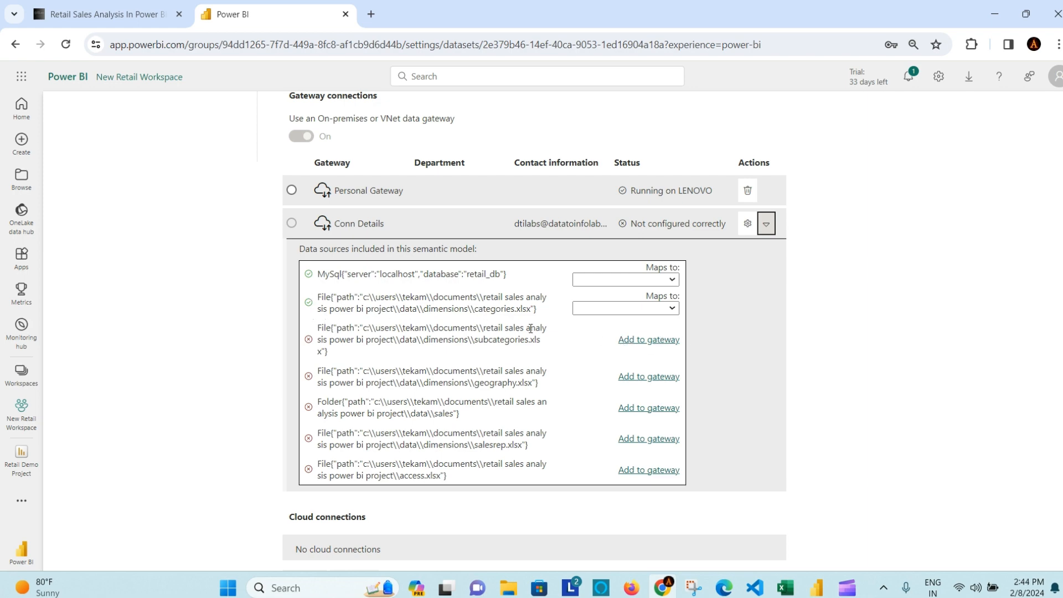
{"action": "scroll", "coordinate": [530, 328], "scroll_direction": "down", "scroll_amount": 2}
{"action": "scroll", "coordinate": [617, 371], "scroll_direction": "up", "scroll_amount": 1}
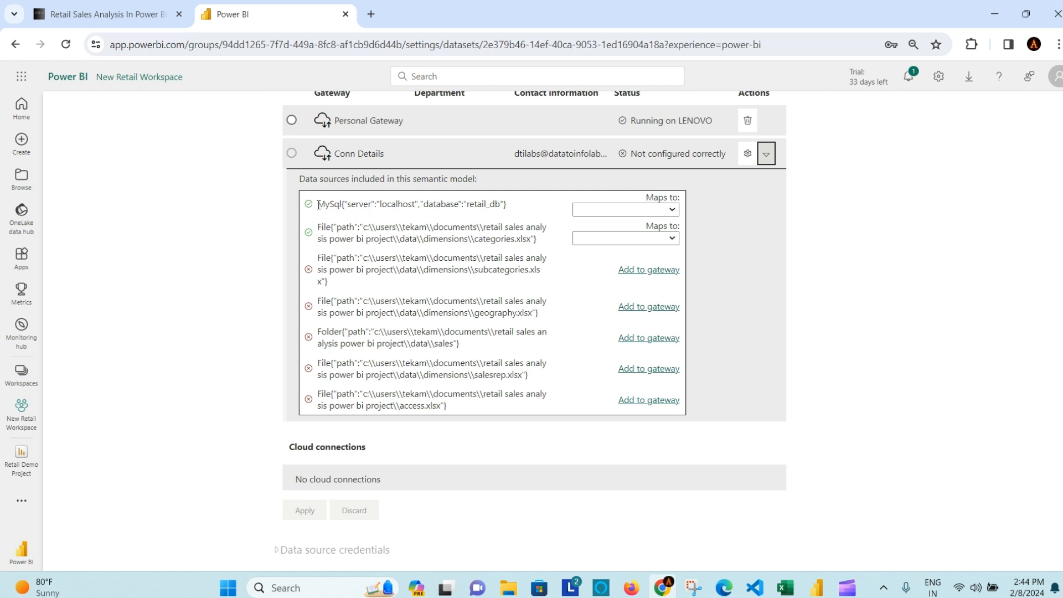
Step: Map the MySQL source to MYSQL Gateway and categories.xlsx to category gateway, then apply
{"action": "left_click", "coordinate": [674, 209]}
{"action": "left_click", "coordinate": [636, 224]}
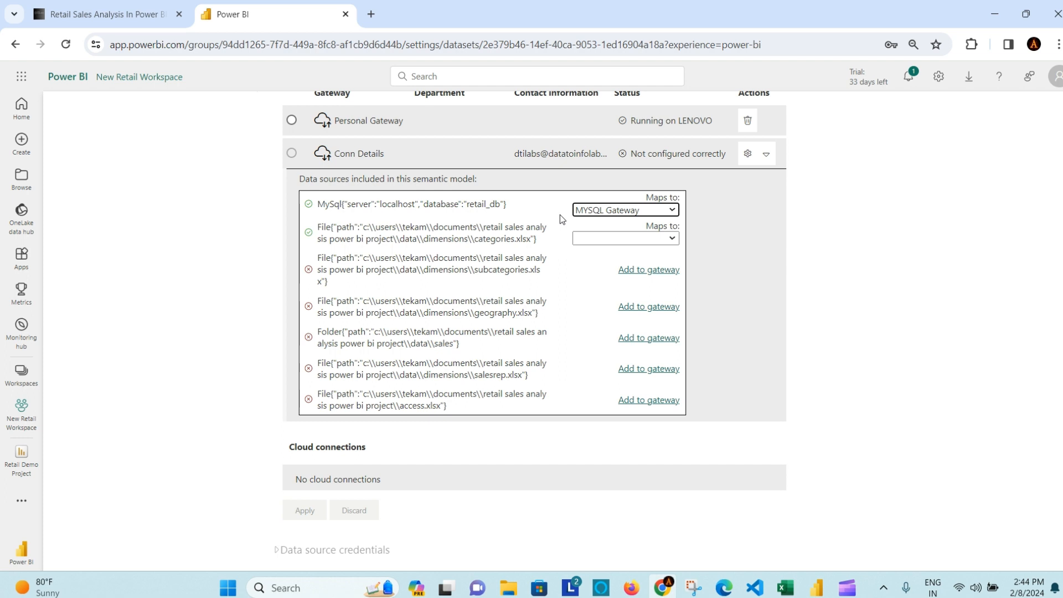
{"action": "left_click", "coordinate": [671, 239]}
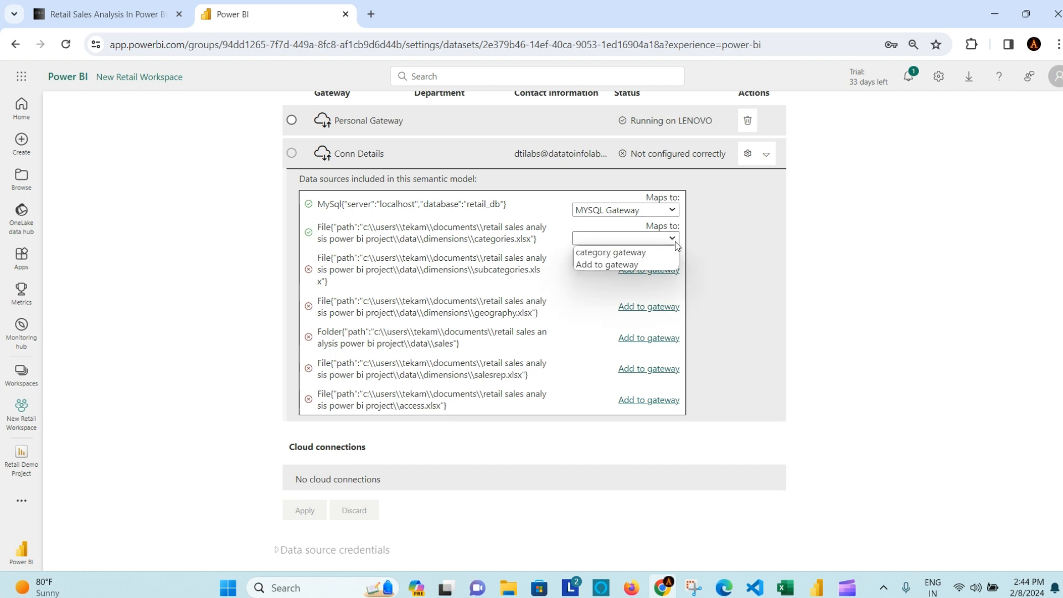
{"action": "left_click", "coordinate": [655, 253]}
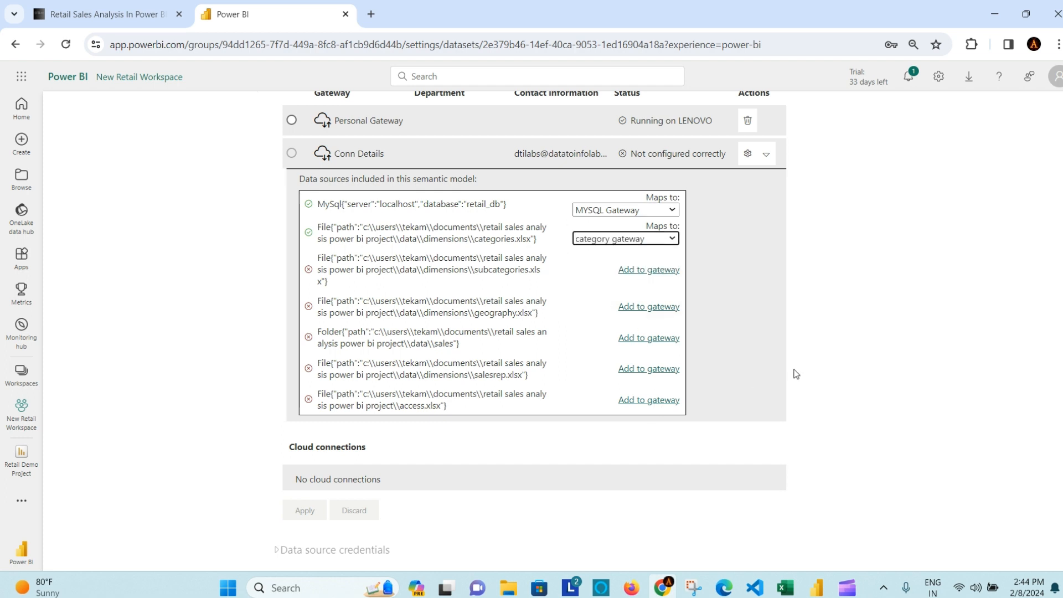
{"action": "scroll", "coordinate": [348, 397], "scroll_direction": "down", "scroll_amount": 2}
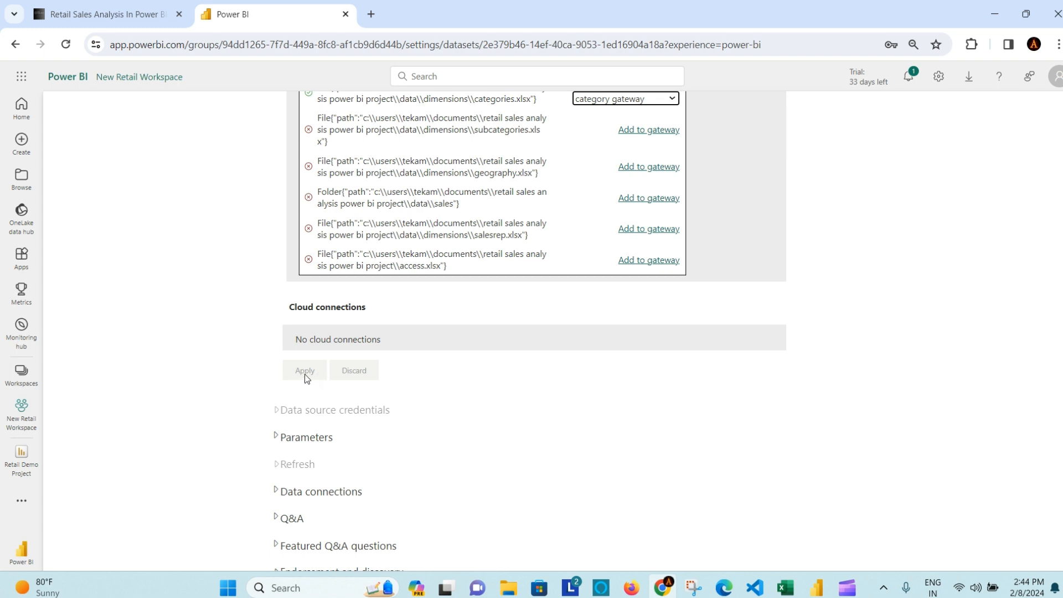
{"action": "scroll", "coordinate": [463, 323], "scroll_direction": "down", "scroll_amount": 3}
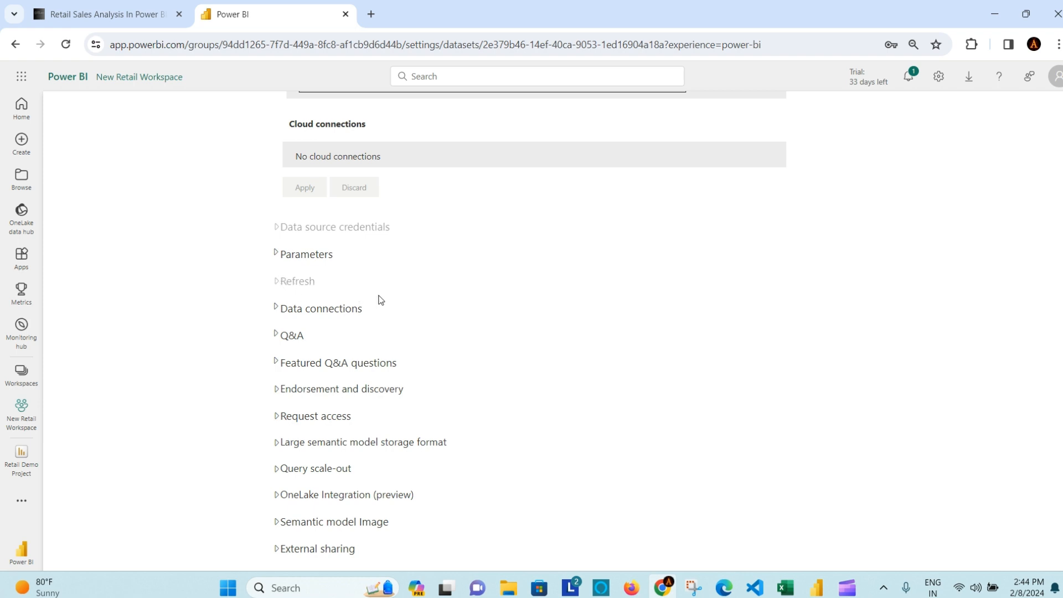
{"action": "scroll", "coordinate": [560, 295], "scroll_direction": "up", "scroll_amount": 5}
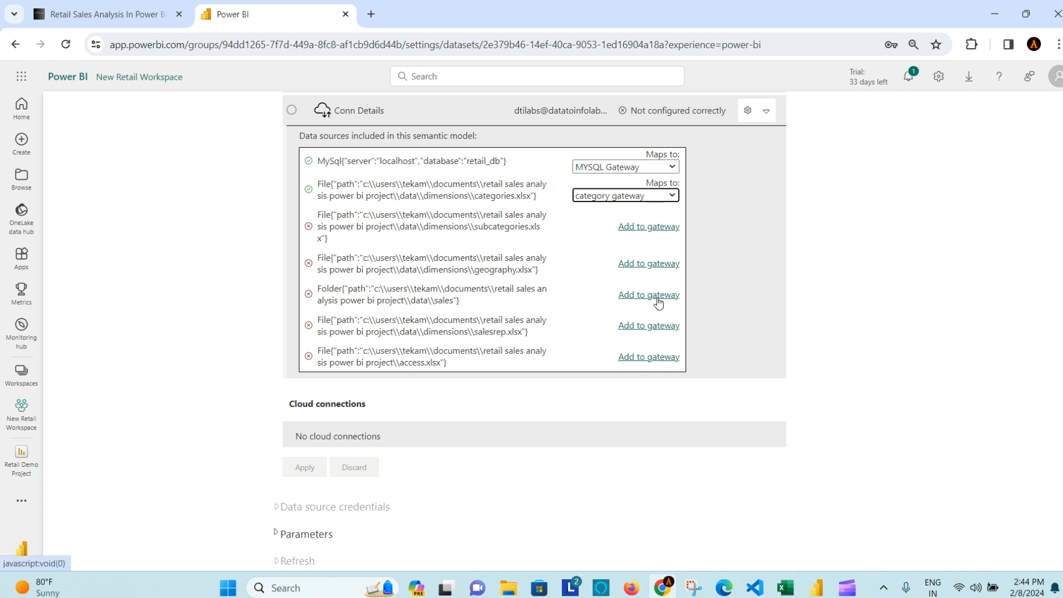
{"action": "scroll", "coordinate": [631, 324], "scroll_direction": "up", "scroll_amount": 4}
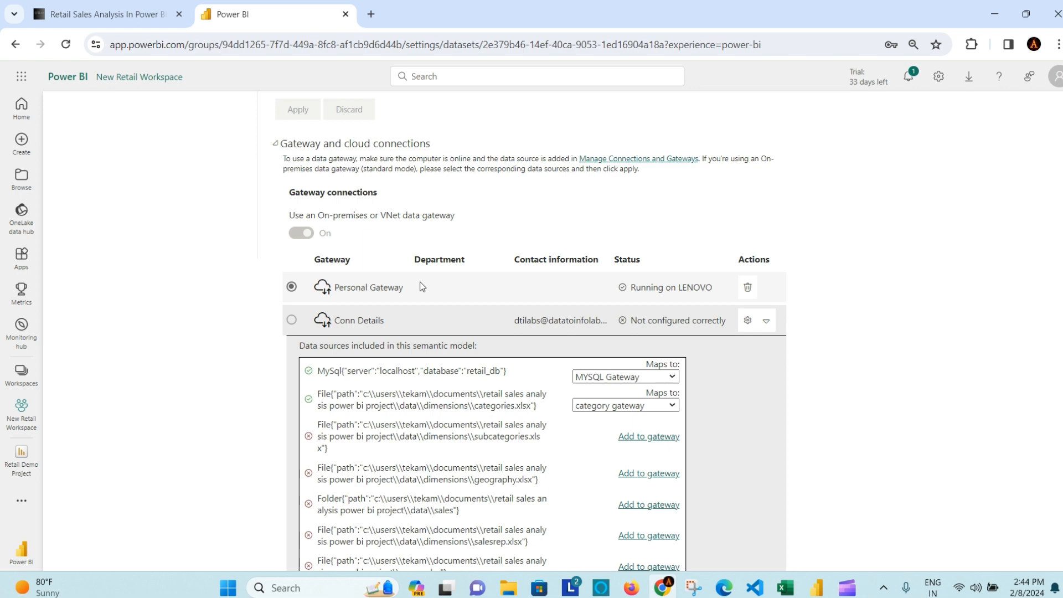
{"action": "scroll", "coordinate": [770, 344], "scroll_direction": "down", "scroll_amount": 5}
{"action": "scroll", "coordinate": [774, 349], "scroll_direction": "down", "scroll_amount": 2}
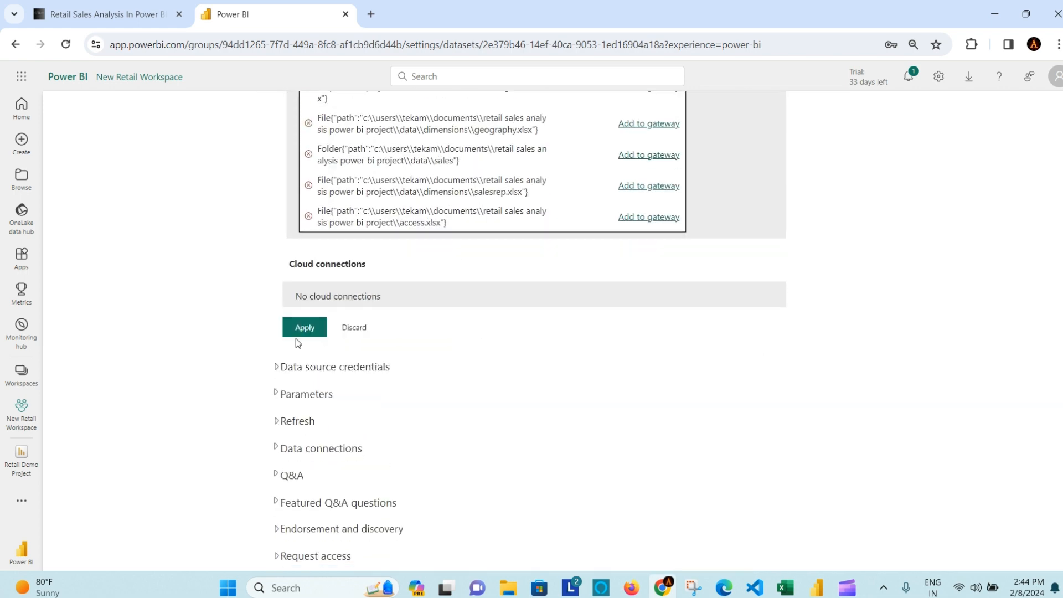
{"action": "left_click", "coordinate": [304, 327]}
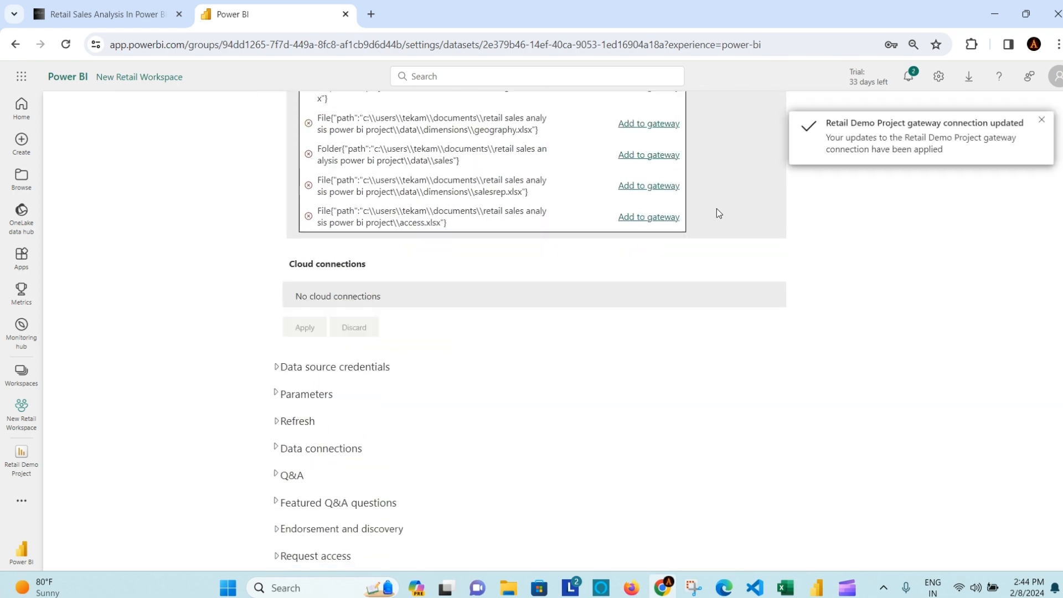
{"action": "scroll", "coordinate": [757, 202], "scroll_direction": "down", "scroll_amount": 3}
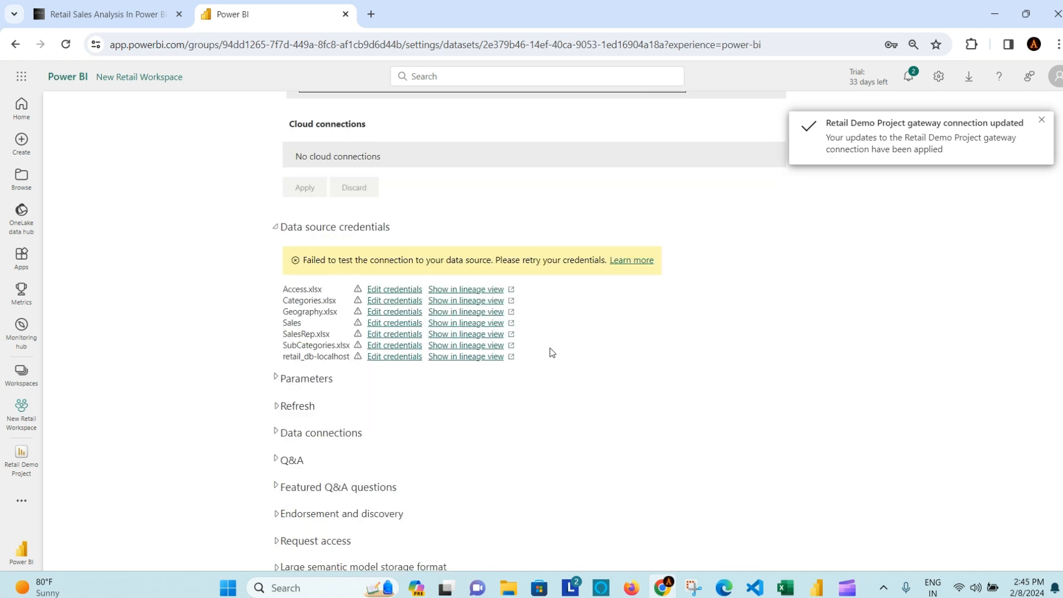
Step: Expand the Refresh section and review its schedule settings, which remain switched off
{"action": "scroll", "coordinate": [655, 303], "scroll_direction": "up", "scroll_amount": 5}
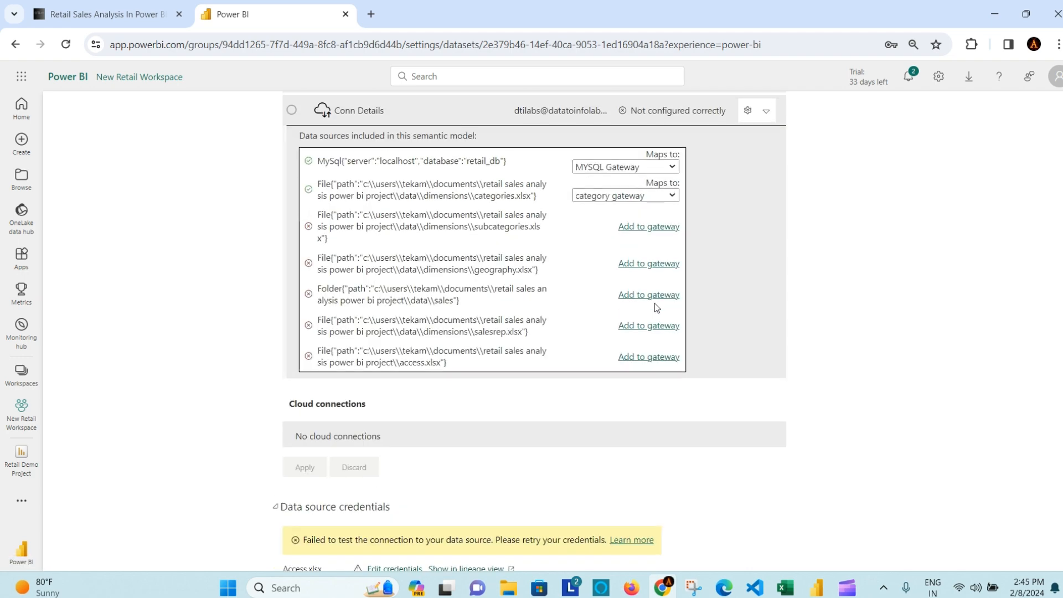
{"action": "scroll", "coordinate": [757, 255], "scroll_direction": "up", "scroll_amount": 1}
{"action": "scroll", "coordinate": [757, 258], "scroll_direction": "down", "scroll_amount": 6}
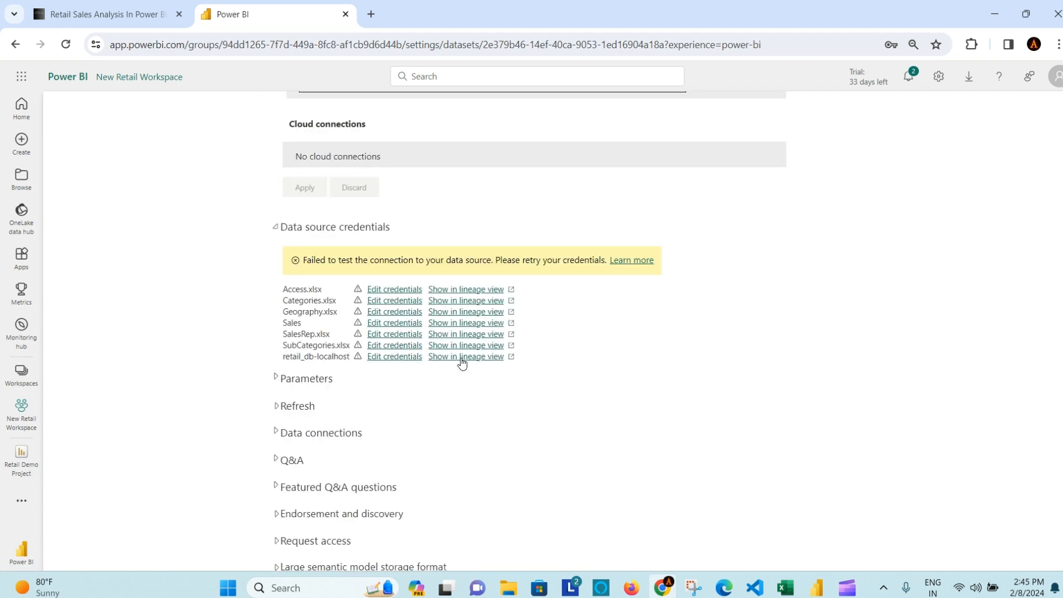
{"action": "scroll", "coordinate": [463, 363], "scroll_direction": "down", "scroll_amount": 2}
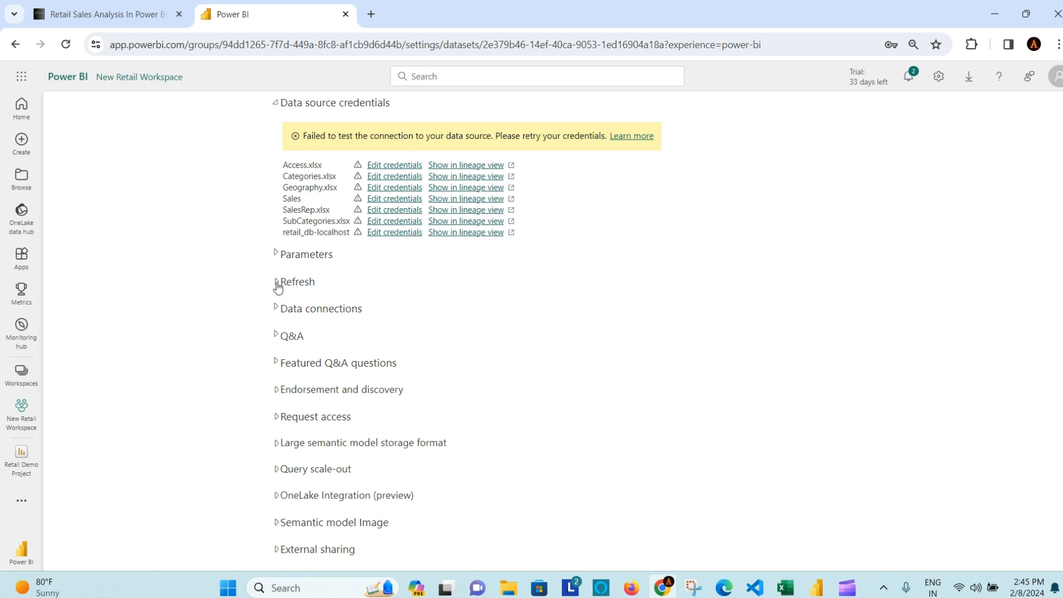
{"action": "left_click", "coordinate": [277, 283]}
{"action": "scroll", "coordinate": [456, 314], "scroll_direction": "down", "scroll_amount": 1}
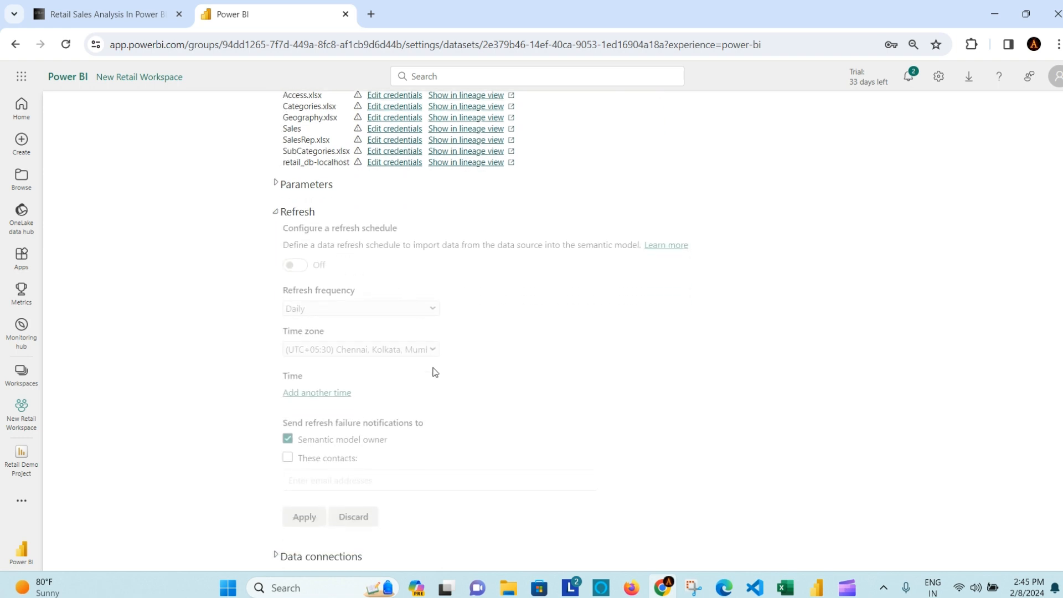
{"action": "scroll", "coordinate": [399, 417], "scroll_direction": "down", "scroll_amount": 1}
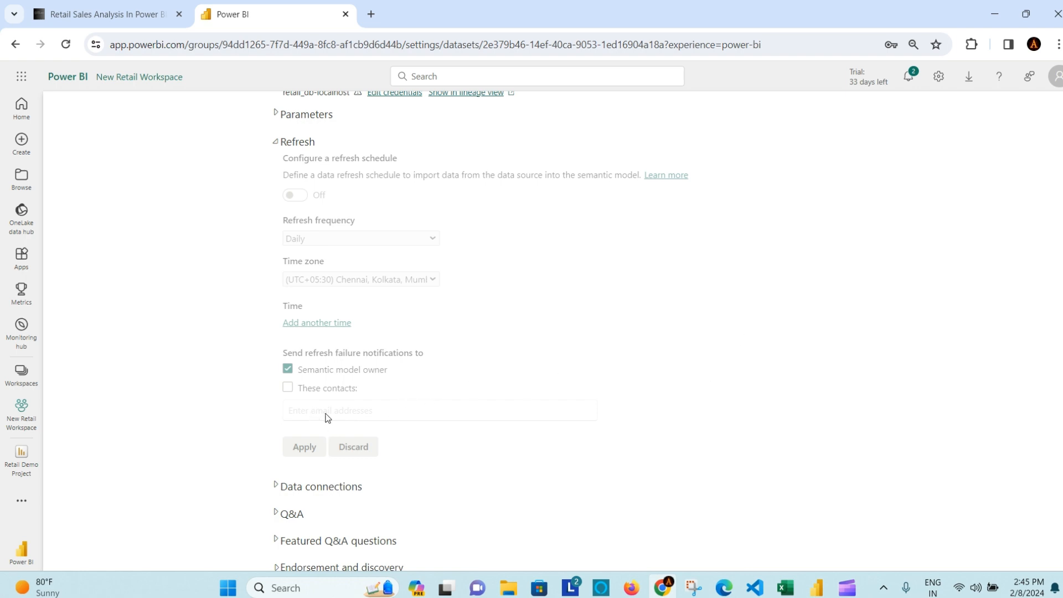
{"action": "scroll", "coordinate": [634, 375], "scroll_direction": "up", "scroll_amount": 3}
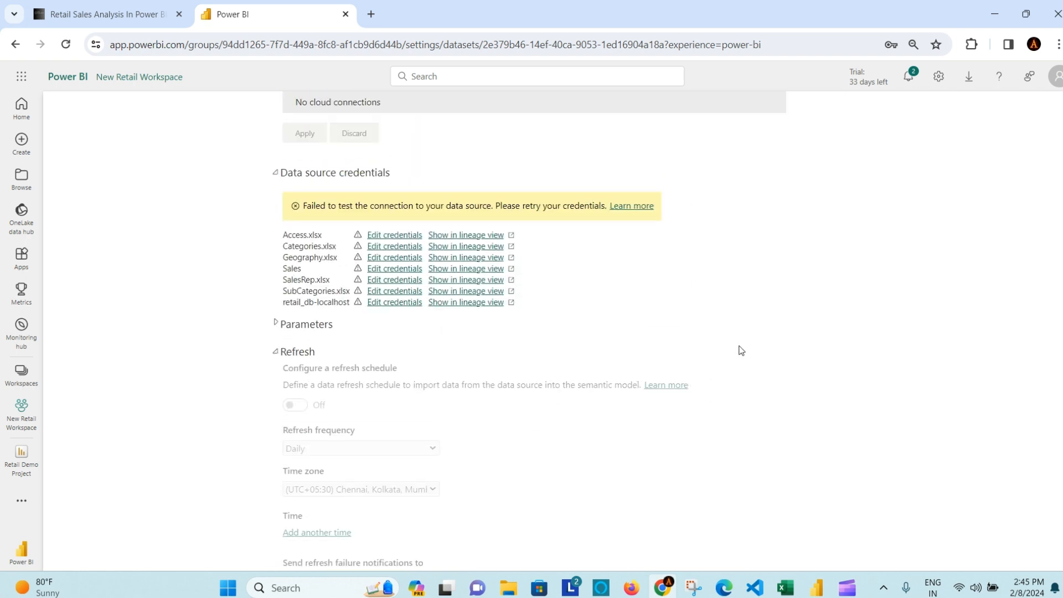
{"action": "scroll", "coordinate": [741, 350], "scroll_direction": "up", "scroll_amount": 6}
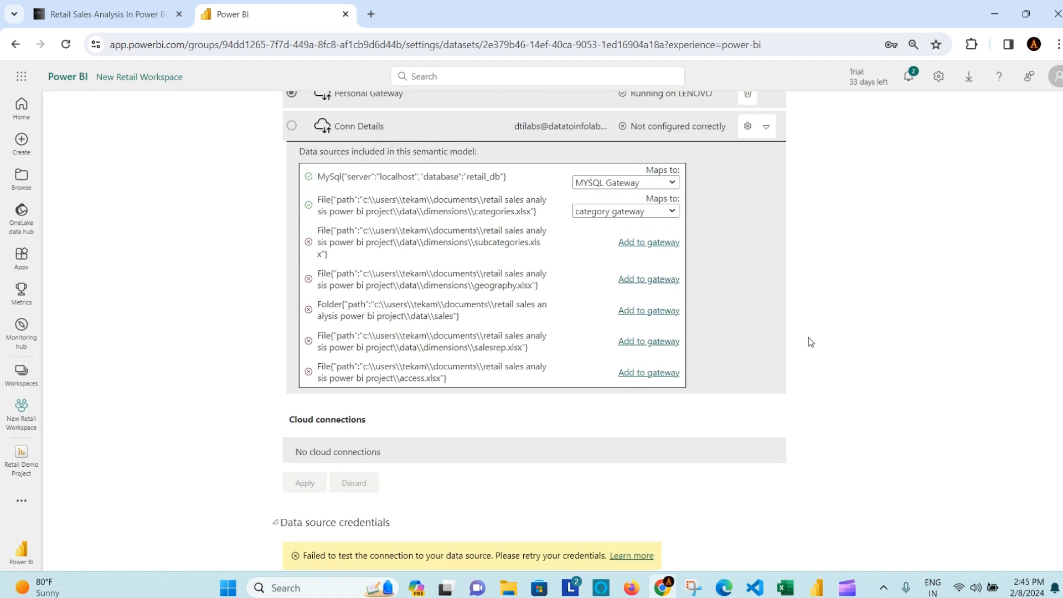
{"action": "scroll", "coordinate": [809, 338], "scroll_direction": "up", "scroll_amount": 6}
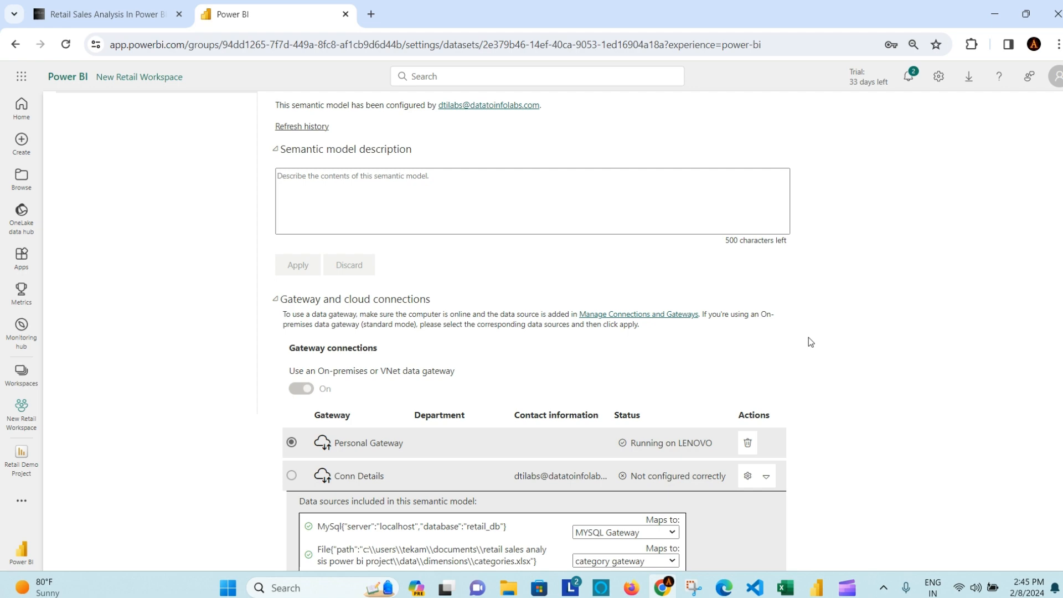
{"action": "scroll", "coordinate": [809, 340], "scroll_direction": "up", "scroll_amount": 2}
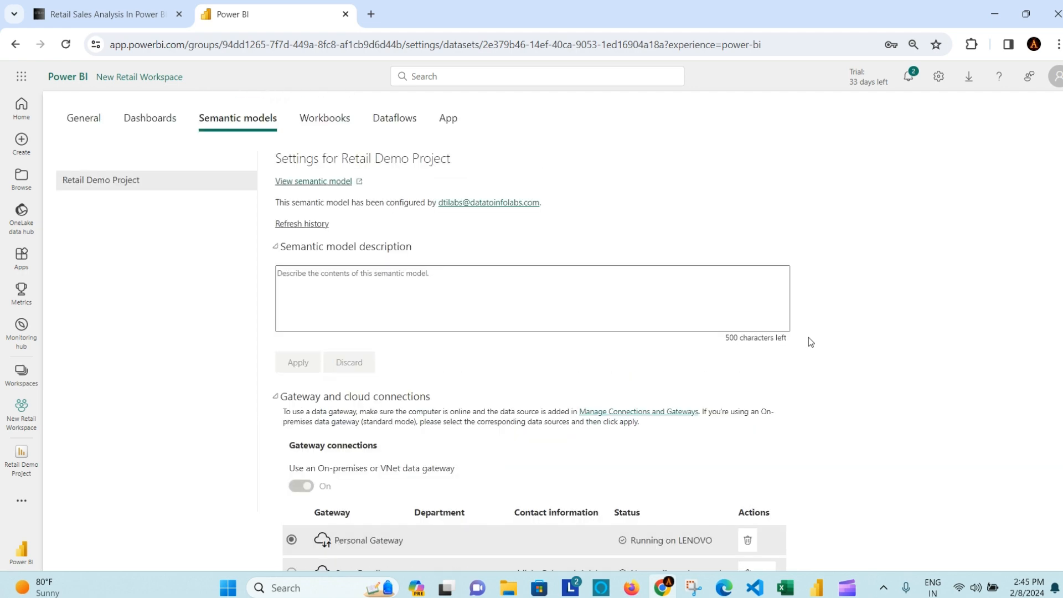
{"action": "scroll", "coordinate": [830, 356], "scroll_direction": "down", "scroll_amount": 2}
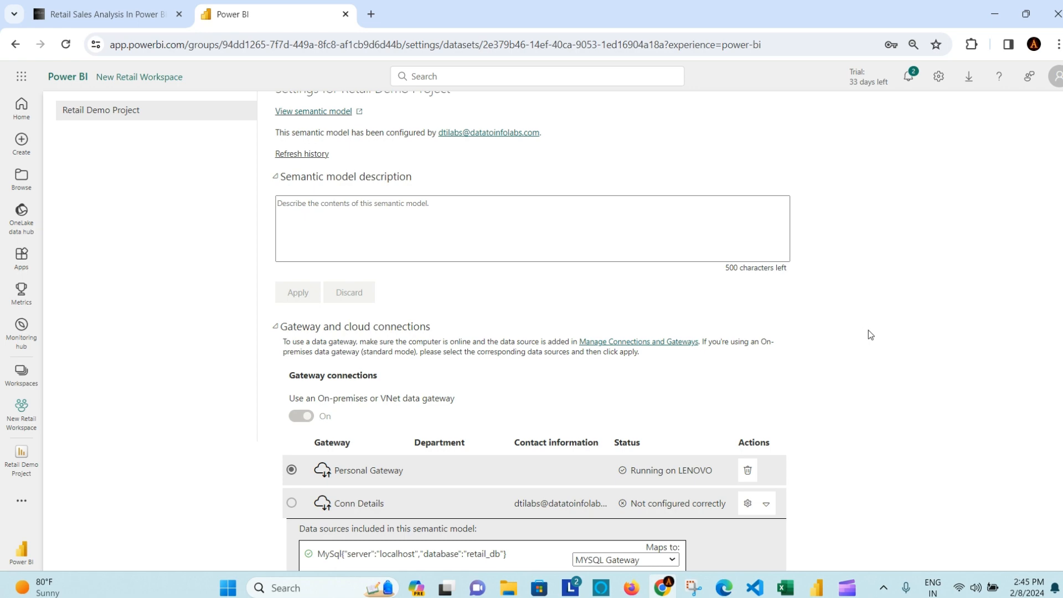
{"action": "scroll", "coordinate": [869, 330], "scroll_direction": "up", "scroll_amount": 2}
Step: In VS Code, go over the checklist items: publish to the workspace, dashboard and app, one-time gateway
{"action": "left_click", "coordinate": [754, 588]}
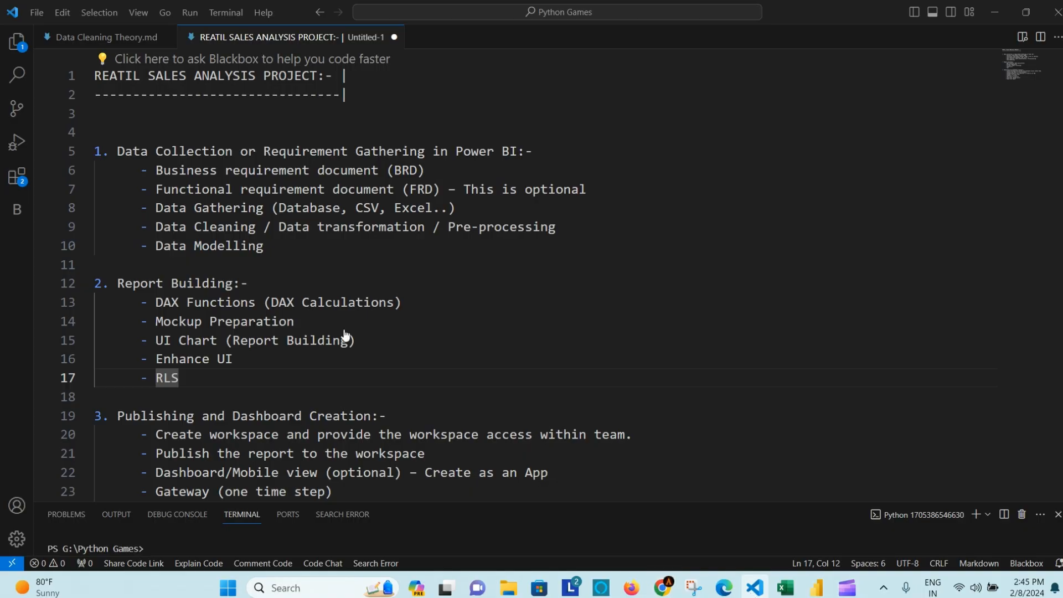
{"action": "scroll", "coordinate": [307, 310], "scroll_direction": "down", "scroll_amount": 2}
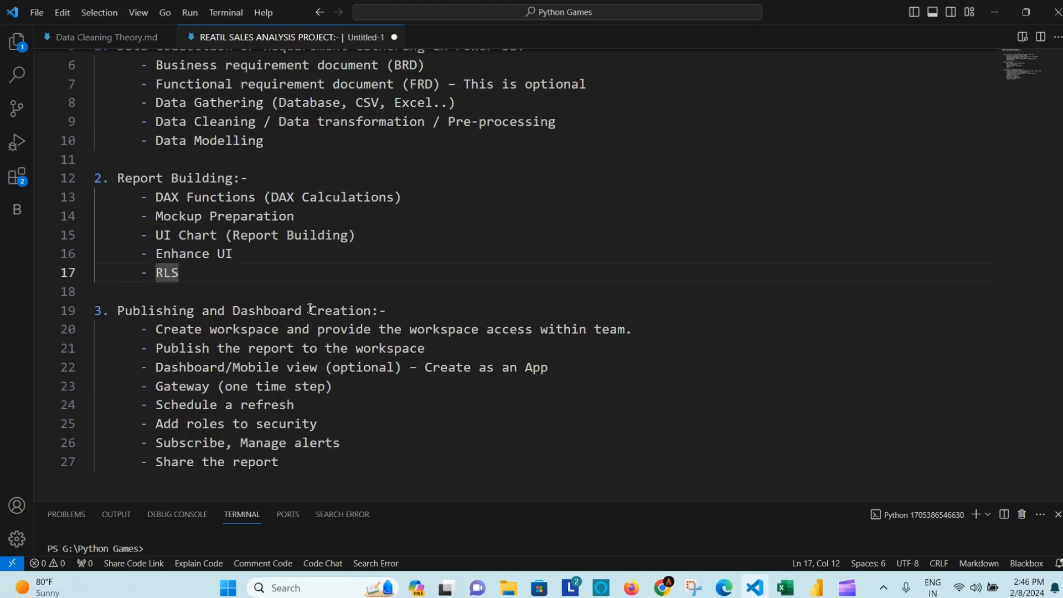
{"action": "left_click", "coordinate": [163, 347]}
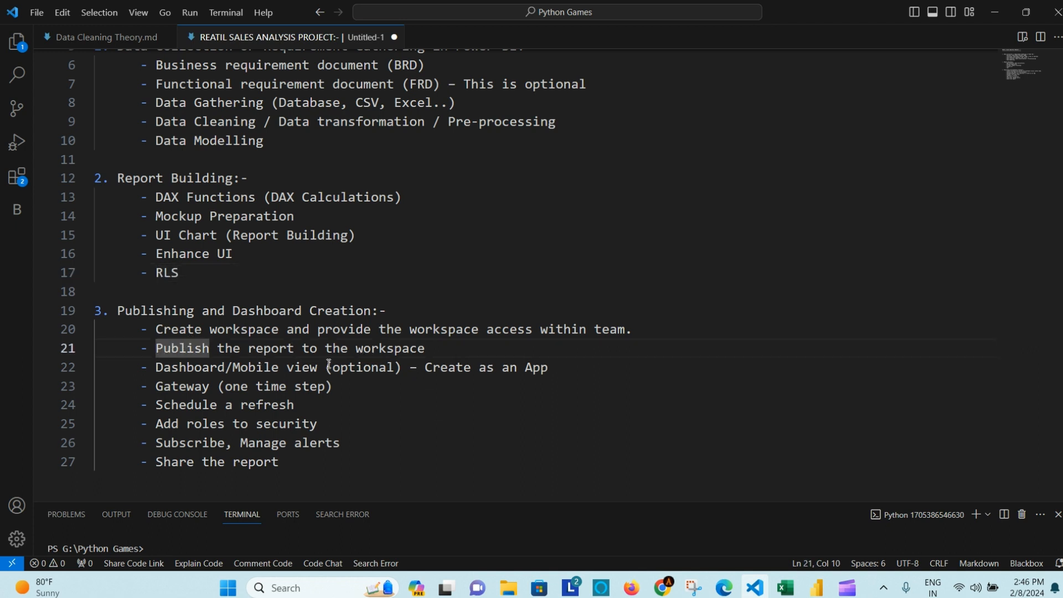
{"action": "left_click", "coordinate": [379, 350]}
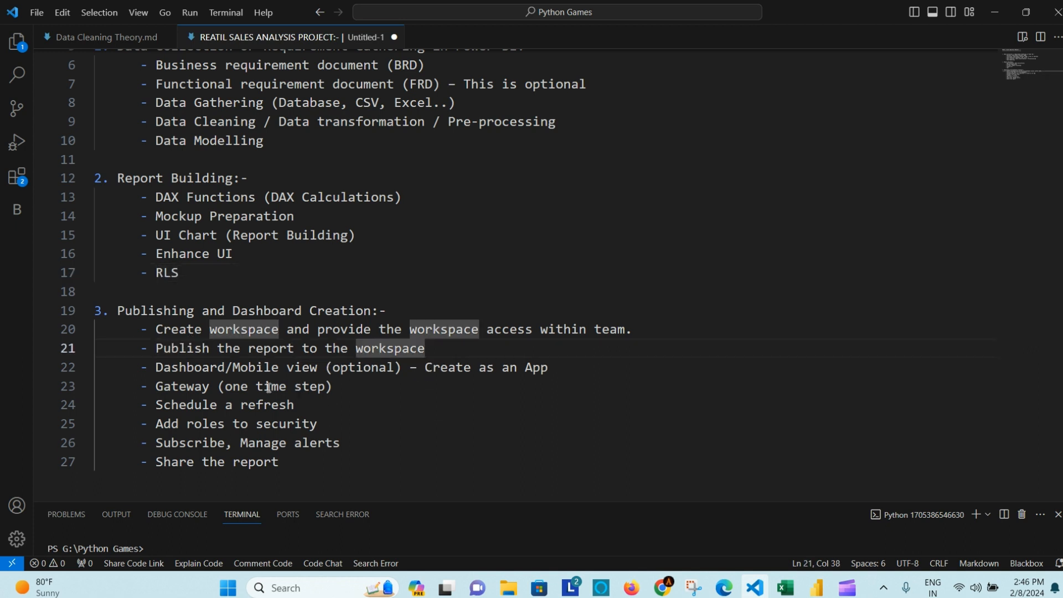
{"action": "left_click", "coordinate": [195, 367]}
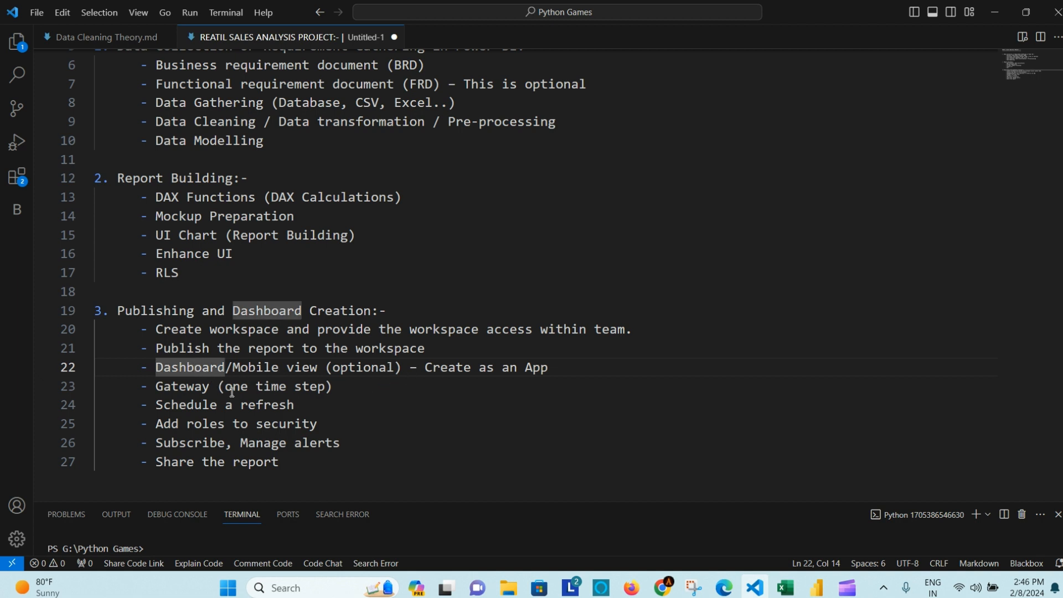
{"action": "left_click", "coordinate": [172, 386]}
Step: Go over the remaining items (schedule refresh, security roles, subscribe and alerts), then return to Power BI
{"action": "left_click", "coordinate": [196, 408]}
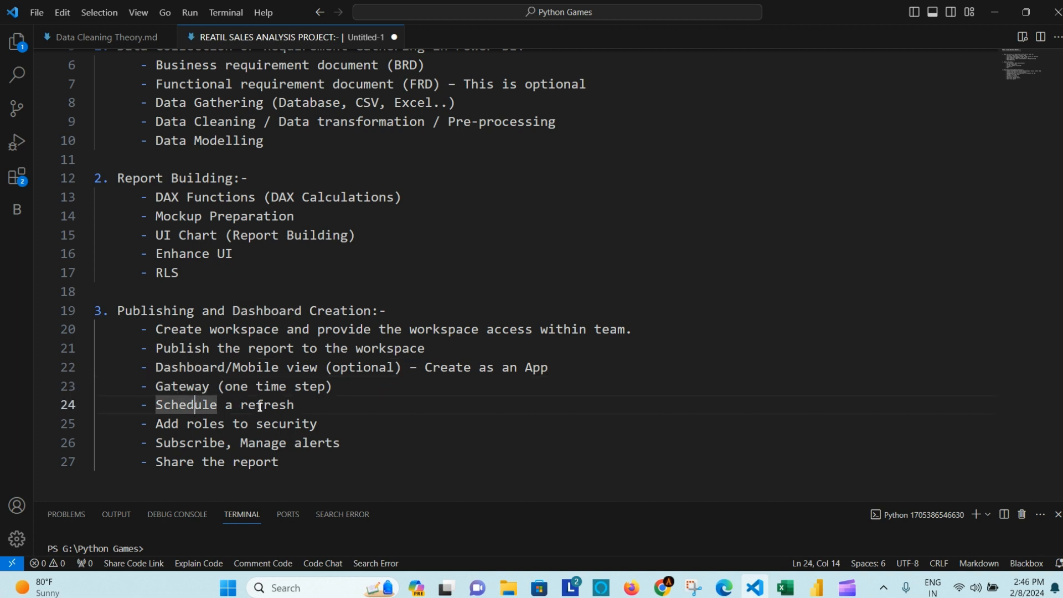
{"action": "left_click", "coordinate": [259, 405]}
{"action": "left_click", "coordinate": [323, 421]}
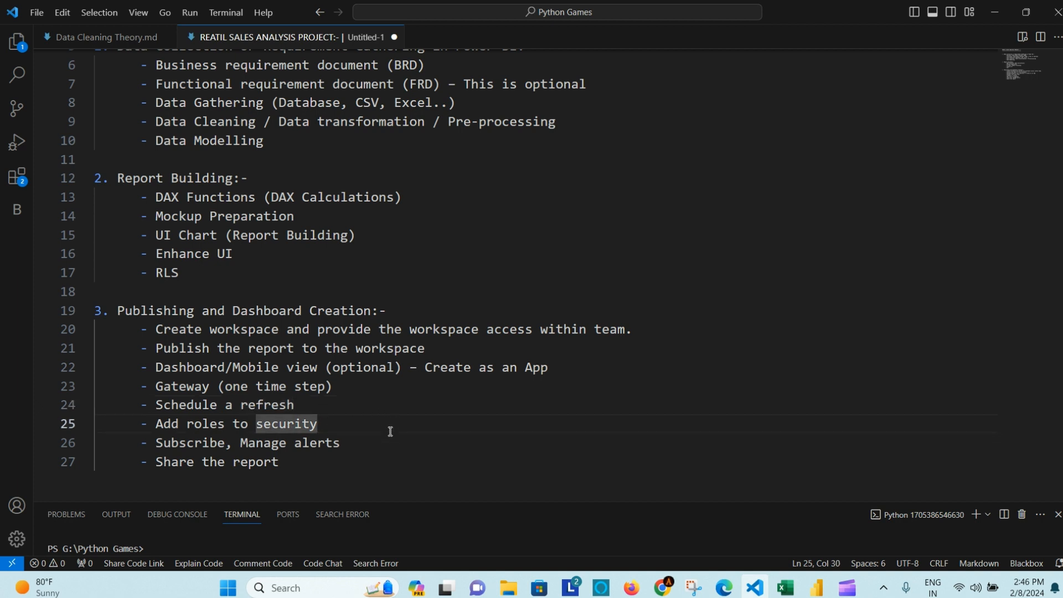
{"action": "left_click", "coordinate": [355, 442]}
{"action": "left_click", "coordinate": [204, 446]}
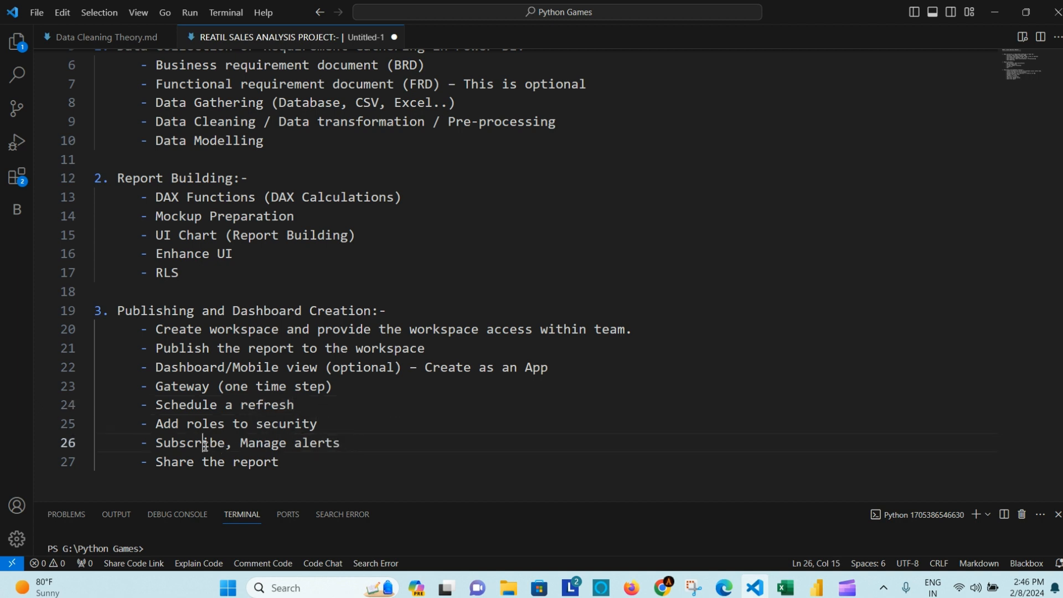
{"action": "left_click", "coordinate": [338, 446]}
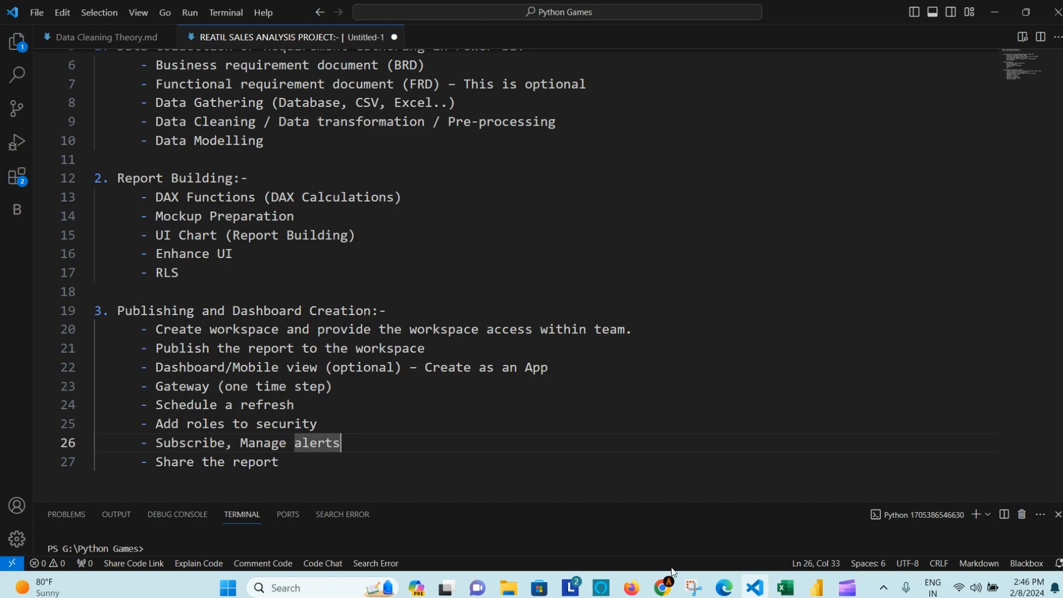
{"action": "left_click", "coordinate": [664, 585]}
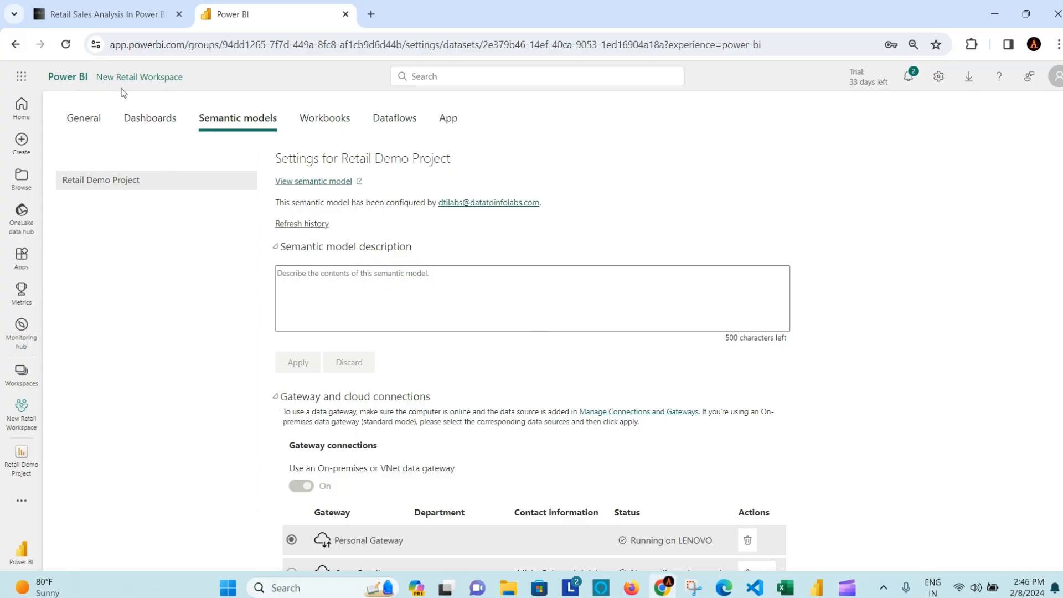
Step: Create an empty dashboard named New Dashi_v1 in New Retail Workspace and return to the workspace list
{"action": "left_click", "coordinate": [124, 77]}
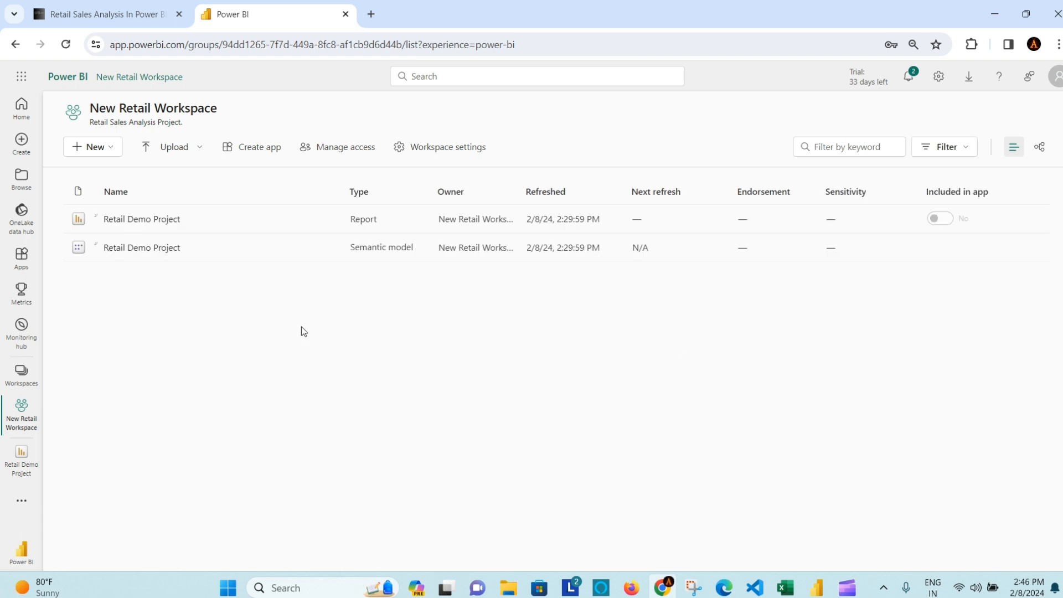
{"action": "left_click", "coordinate": [111, 153]}
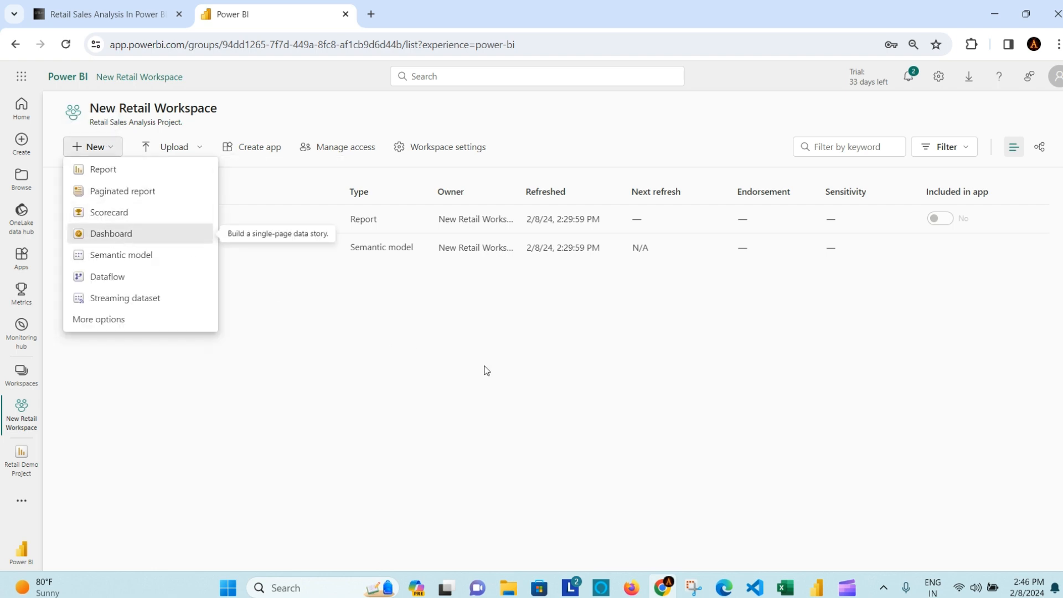
{"action": "key", "text": "Return"}
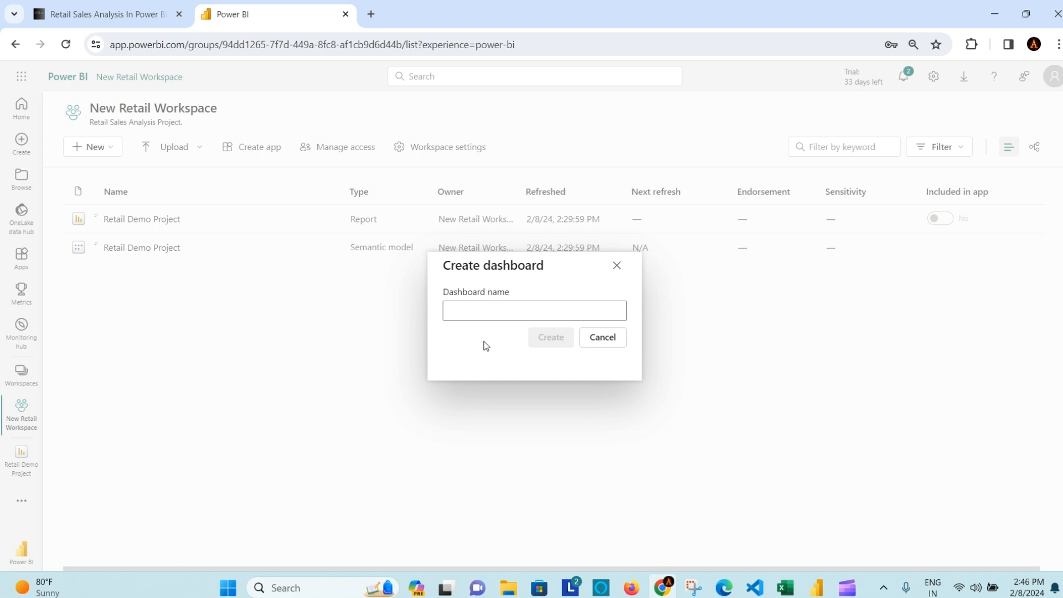
{"action": "type", "text": "New "}
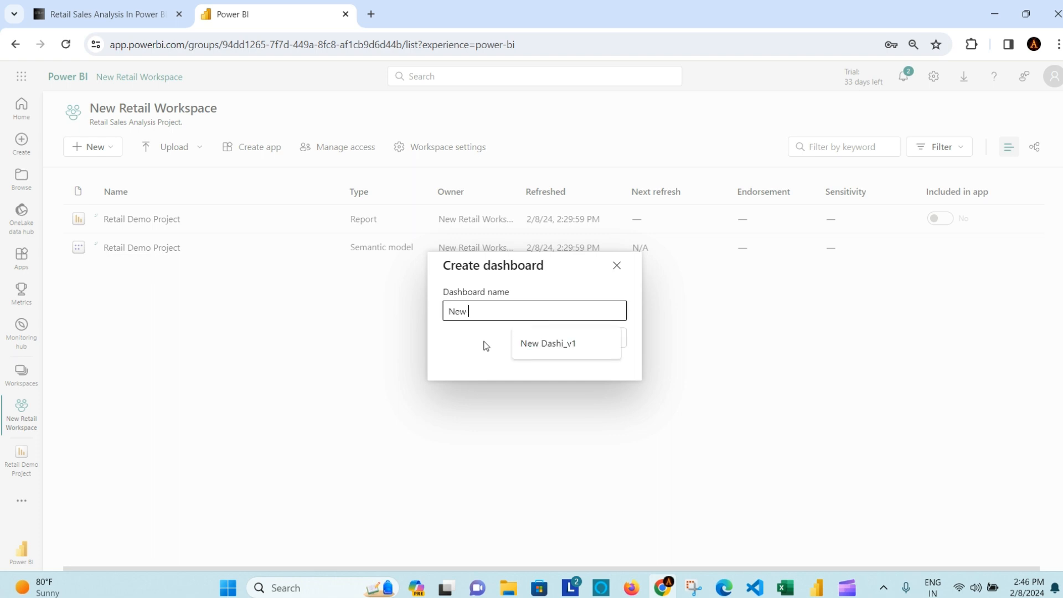
{"action": "type", "text": "Dashi_v1"}
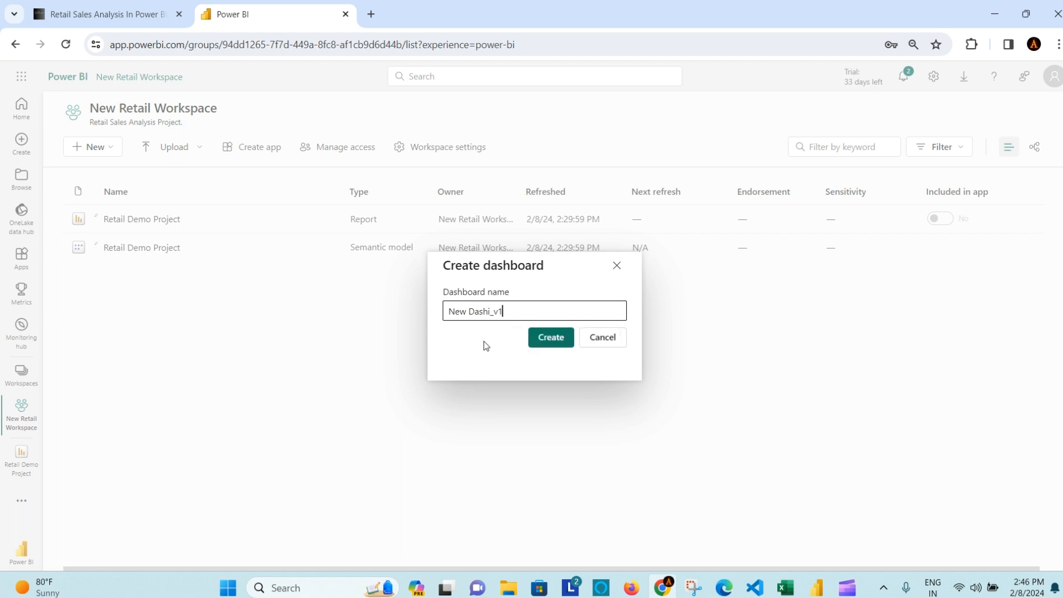
{"action": "left_click", "coordinate": [554, 339]}
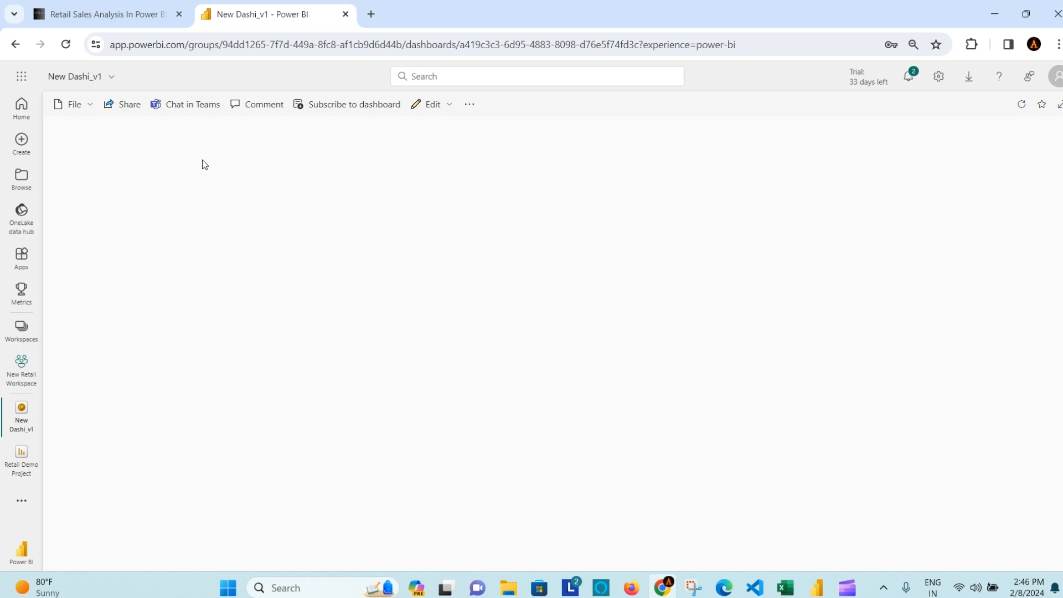
{"action": "left_click", "coordinate": [109, 79]}
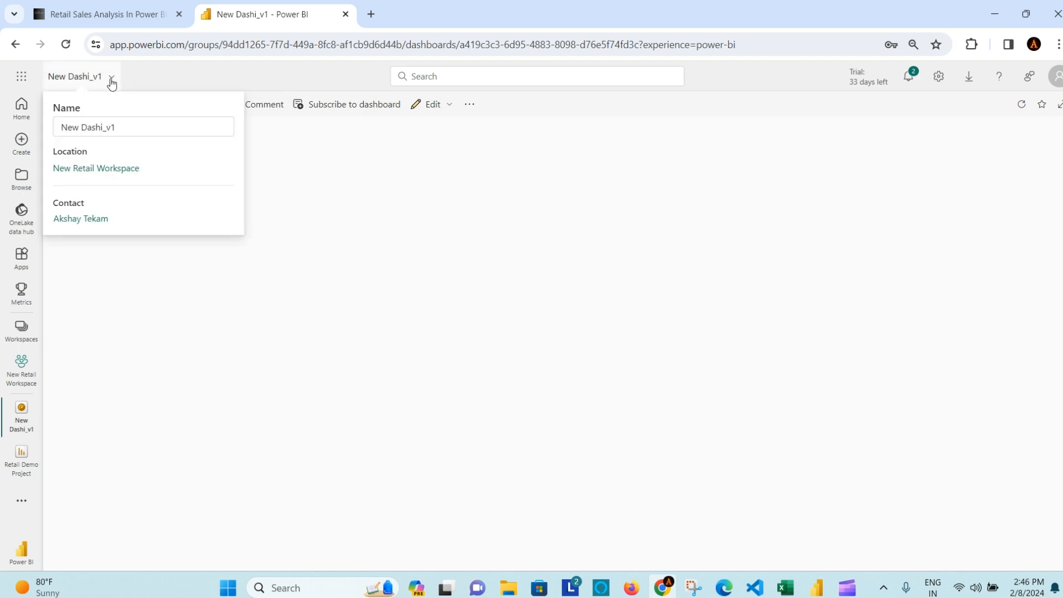
{"action": "left_click", "coordinate": [108, 174]}
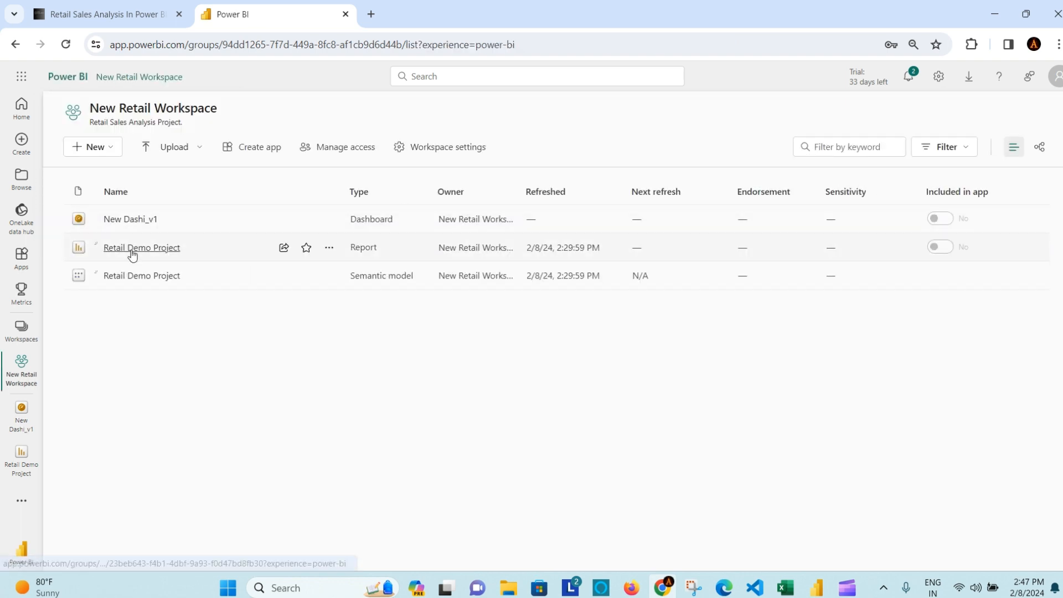
Step: In the Retail Demo Project report, pin Total Revenue by Category, Top 6 Representative, Sum of Gross Profit and another visual to New Dashi_v1
{"action": "left_click", "coordinate": [148, 248]}
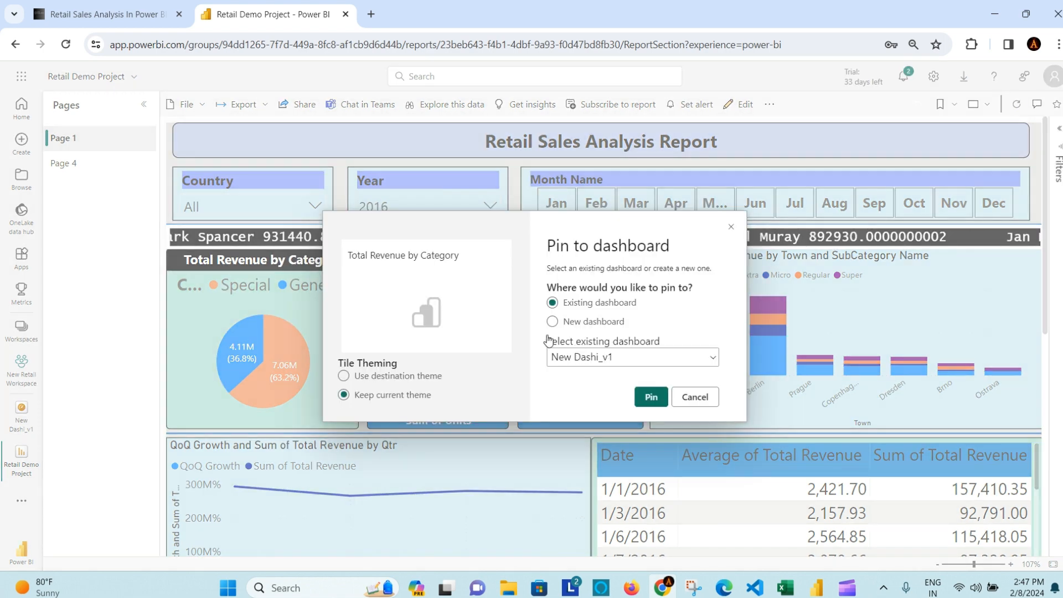
{"action": "left_click", "coordinate": [649, 396]}
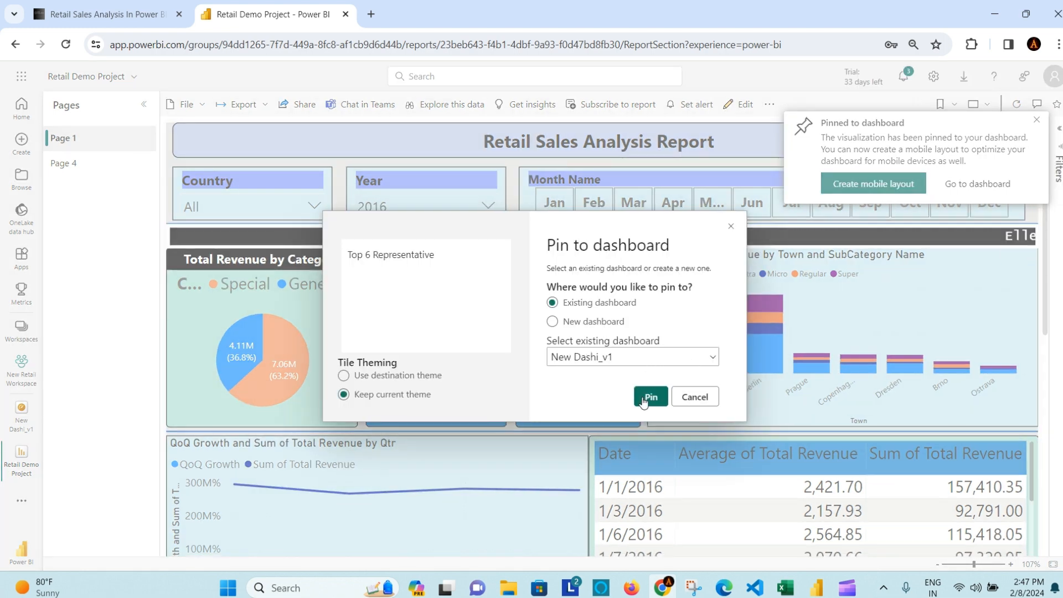
{"action": "left_click", "coordinate": [643, 400]}
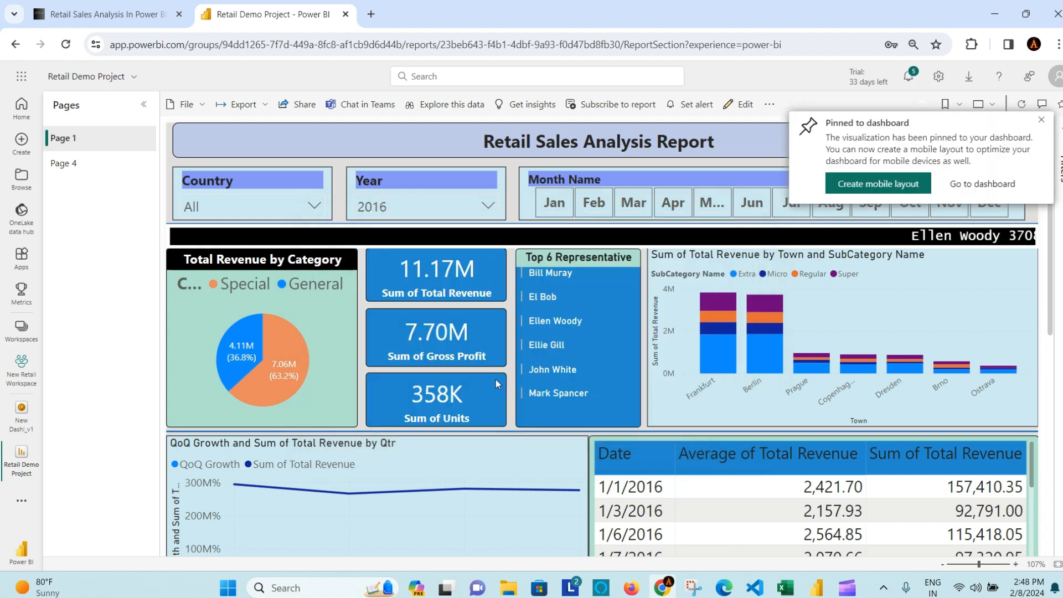
{"action": "mouse_move", "coordinate": [467, 385]}
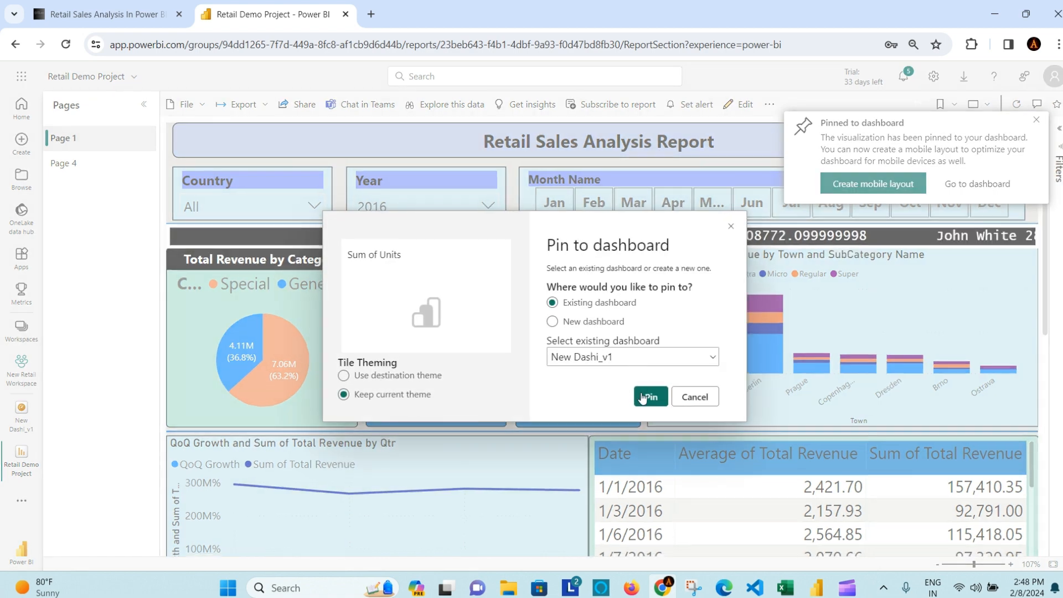
{"action": "left_click", "coordinate": [645, 396]}
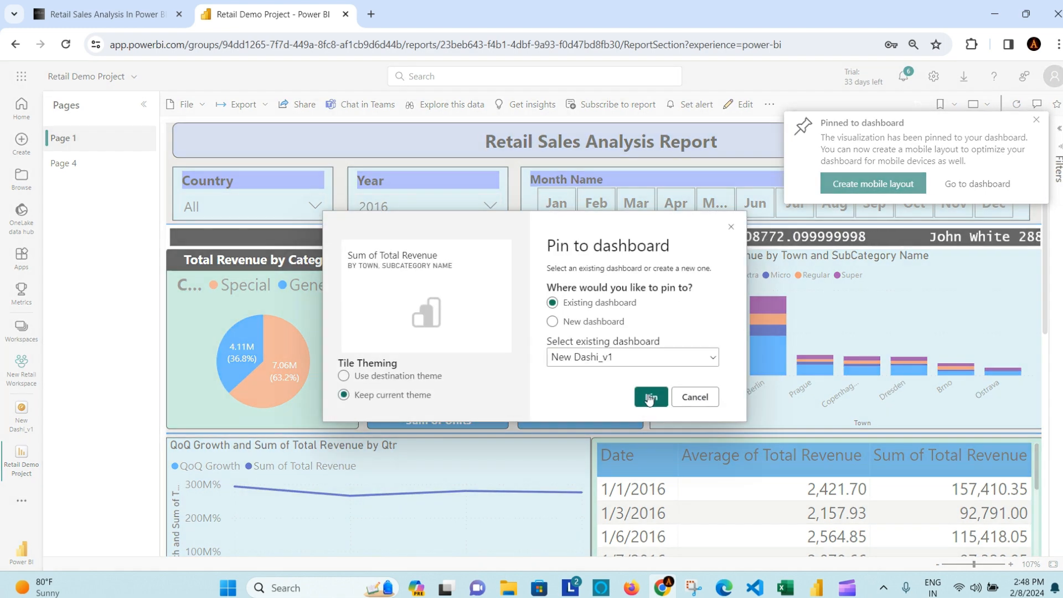
{"action": "left_click", "coordinate": [651, 397]}
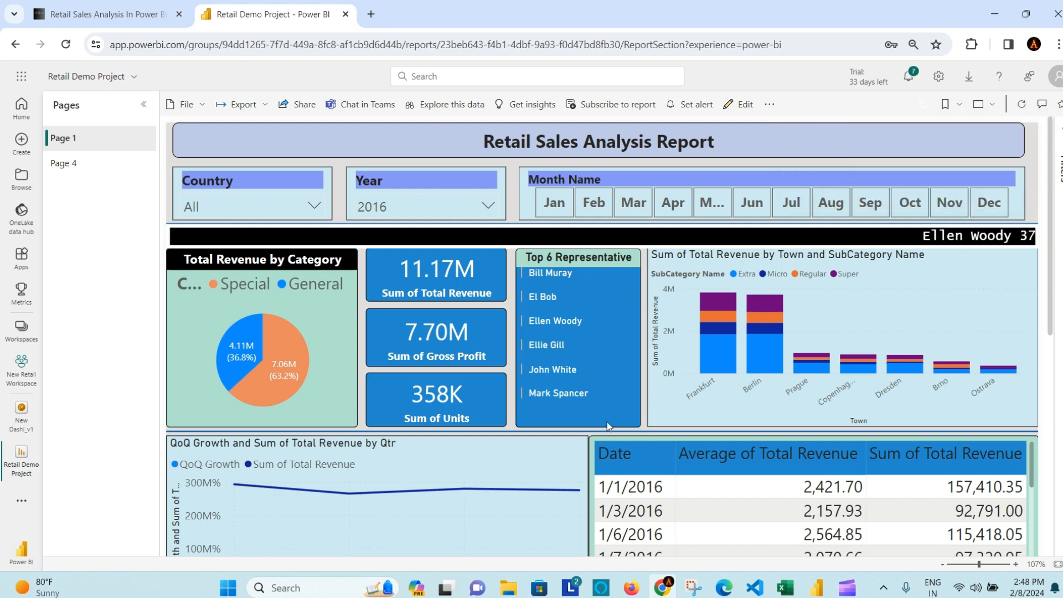
Step: Pin the QoQ Growth chart to New Dashi_v1 and go to that dashboard
{"action": "scroll", "coordinate": [607, 421], "scroll_direction": "down", "scroll_amount": 6}
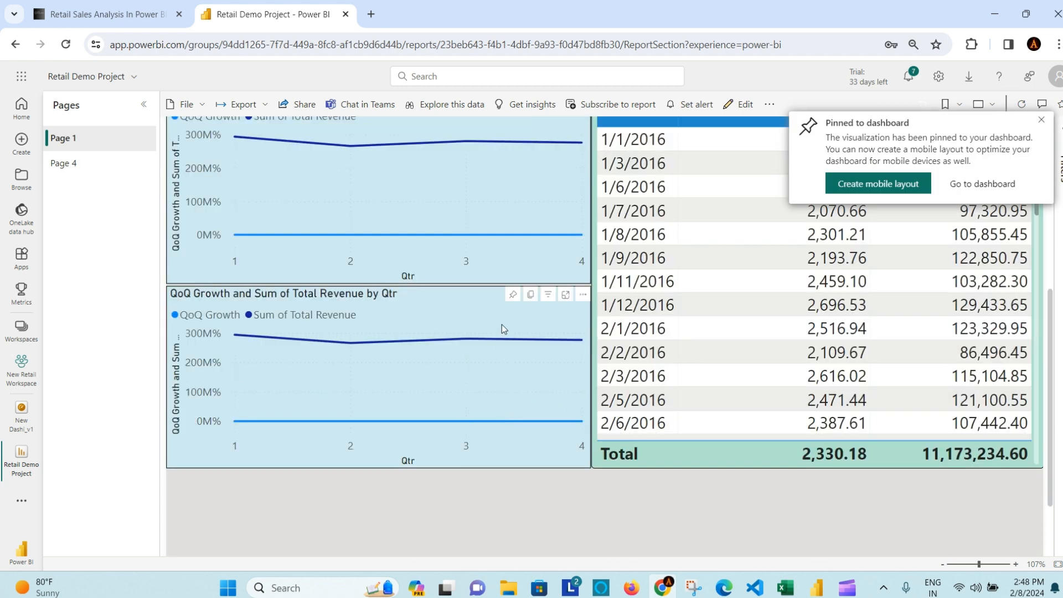
{"action": "left_click", "coordinate": [511, 298]}
{"action": "left_click", "coordinate": [649, 398]}
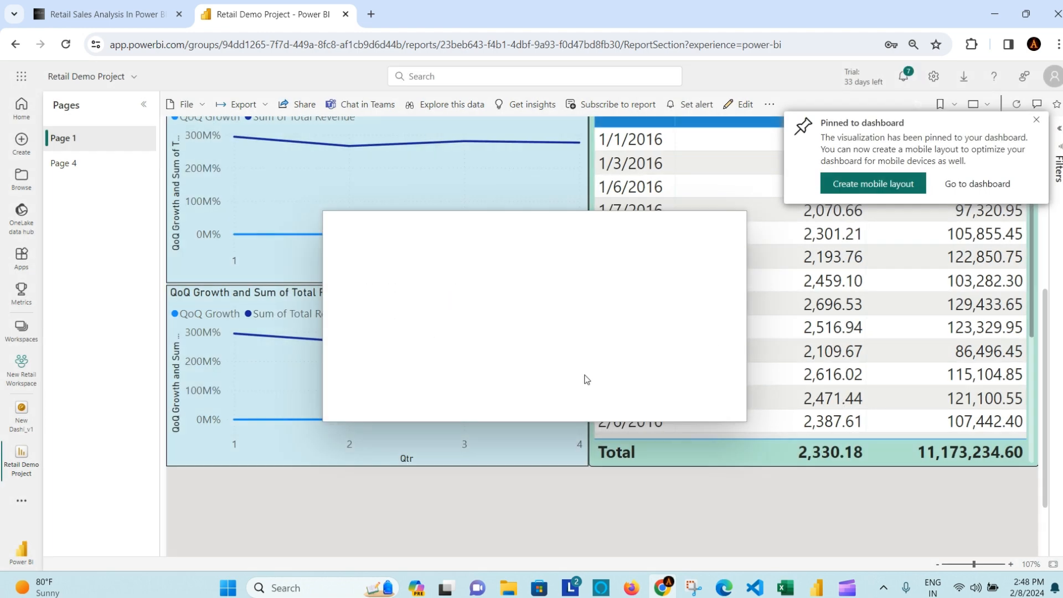
{"action": "scroll", "coordinate": [543, 242], "scroll_direction": "up", "scroll_amount": 3}
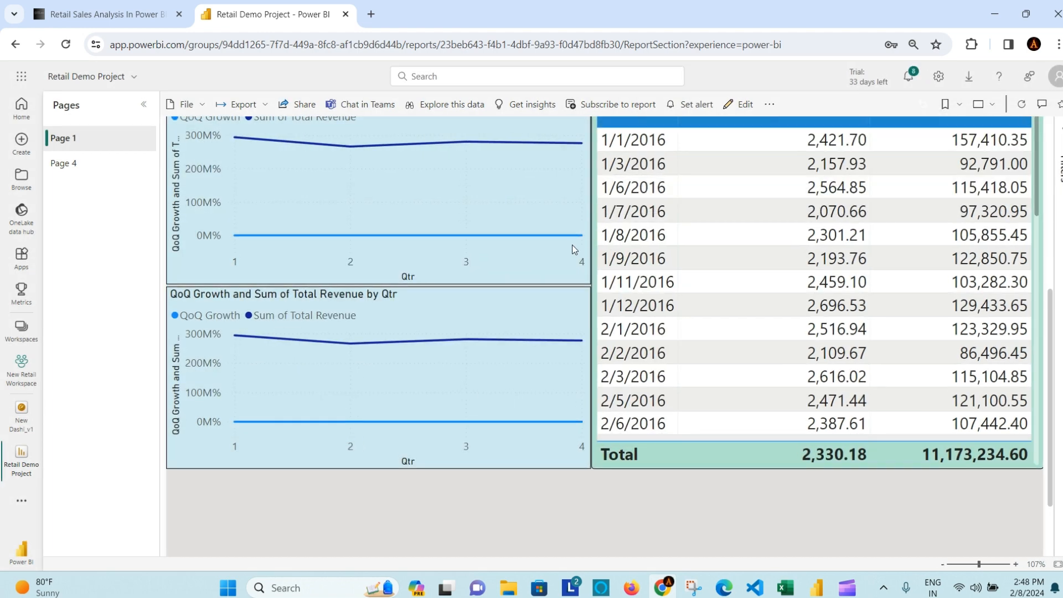
{"action": "scroll", "coordinate": [570, 245], "scroll_direction": "up", "scroll_amount": 1}
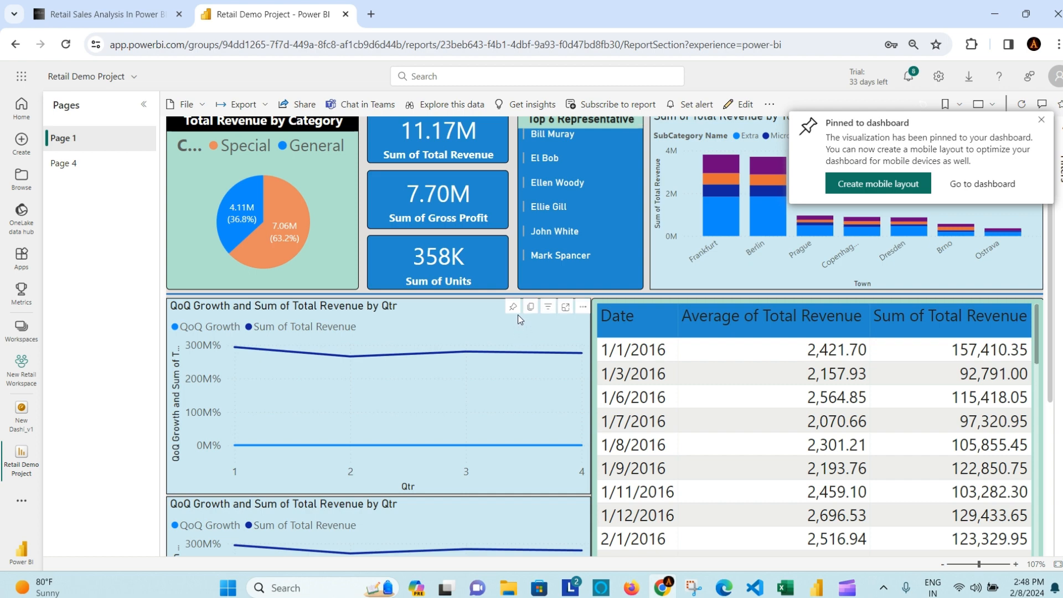
{"action": "left_click", "coordinate": [512, 306]}
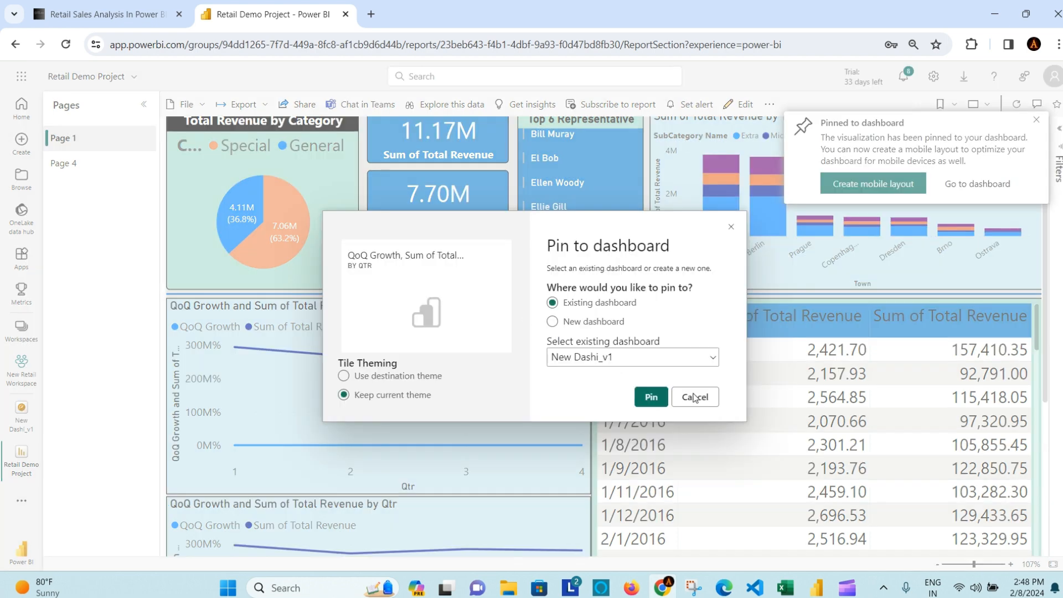
{"action": "left_click", "coordinate": [651, 397]}
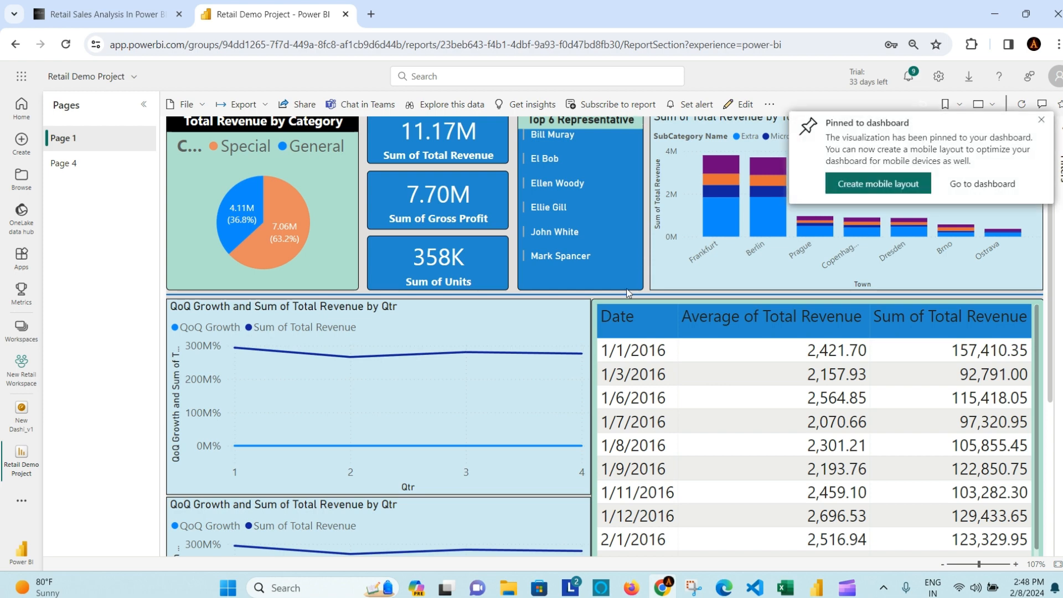
{"action": "scroll", "coordinate": [626, 288], "scroll_direction": "up", "scroll_amount": 2}
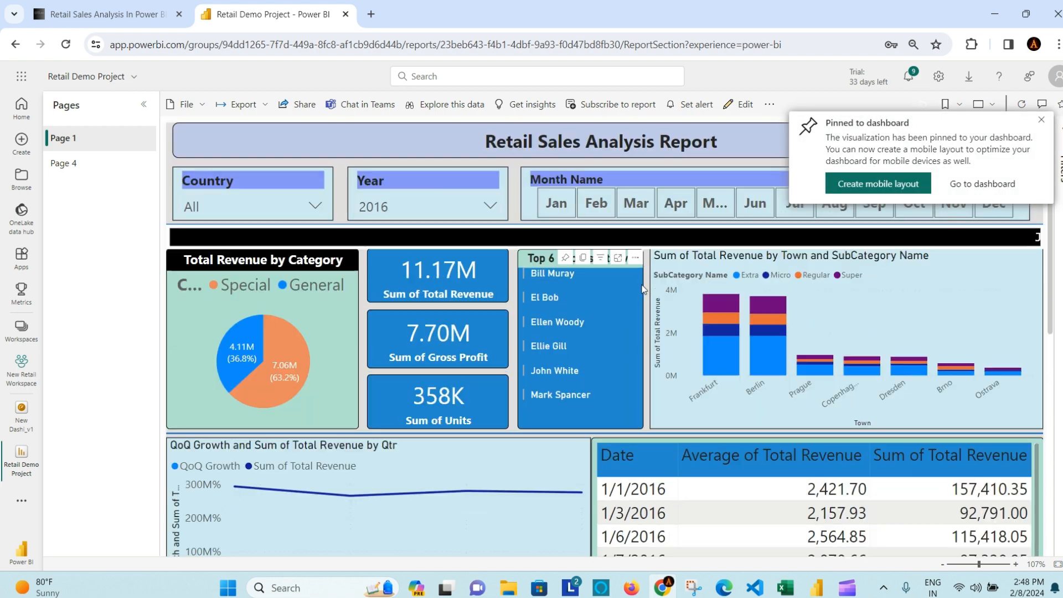
{"action": "left_click", "coordinate": [978, 184]}
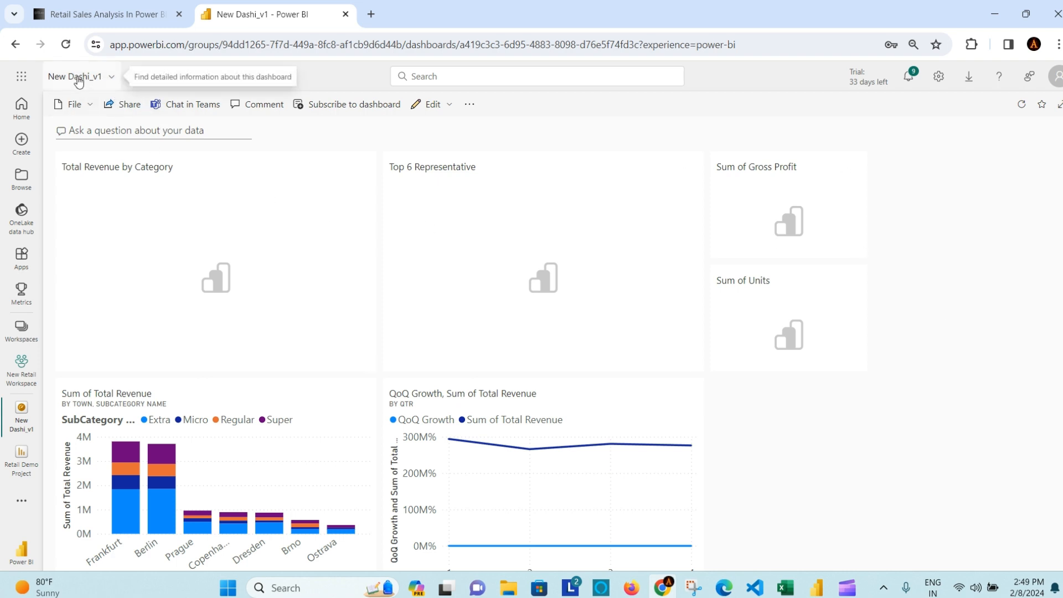
Step: Return from the dashboard to New Retail Workspace and reopen the Retail Demo Project report
{"action": "left_click", "coordinate": [111, 79]}
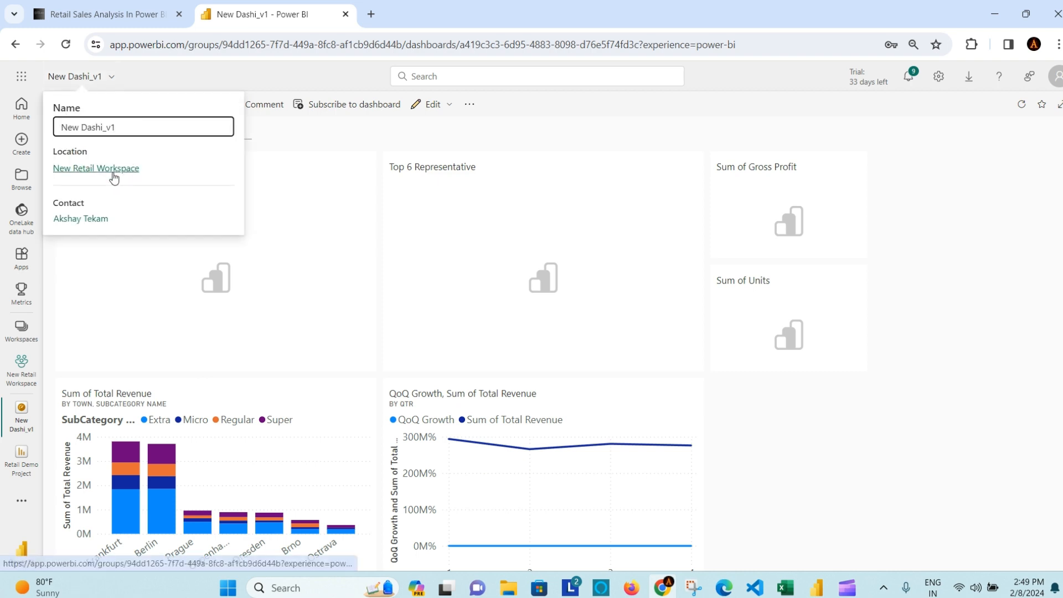
{"action": "left_click", "coordinate": [114, 173]}
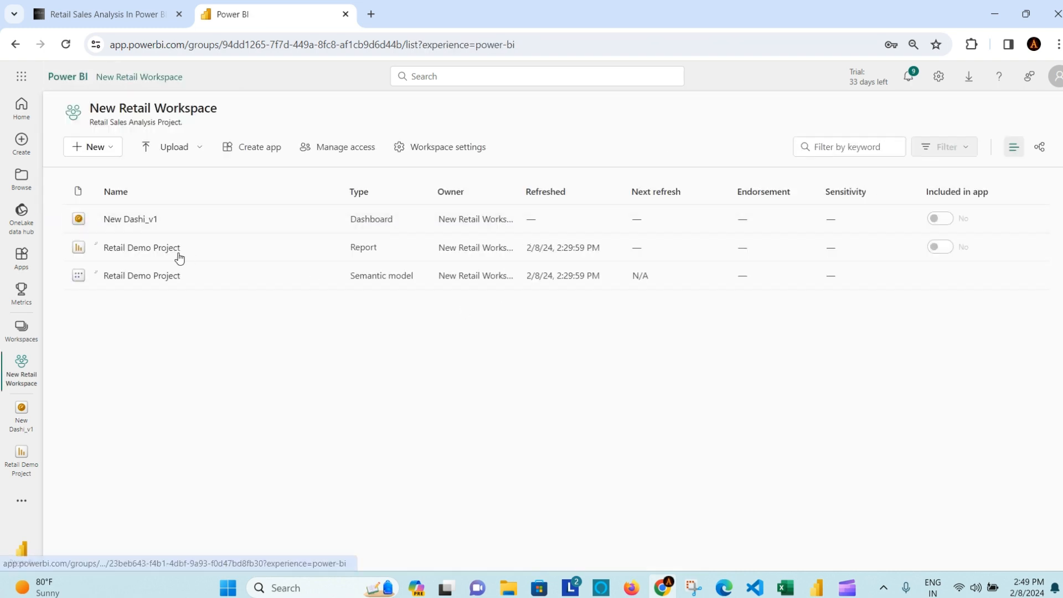
{"action": "left_click", "coordinate": [177, 252]}
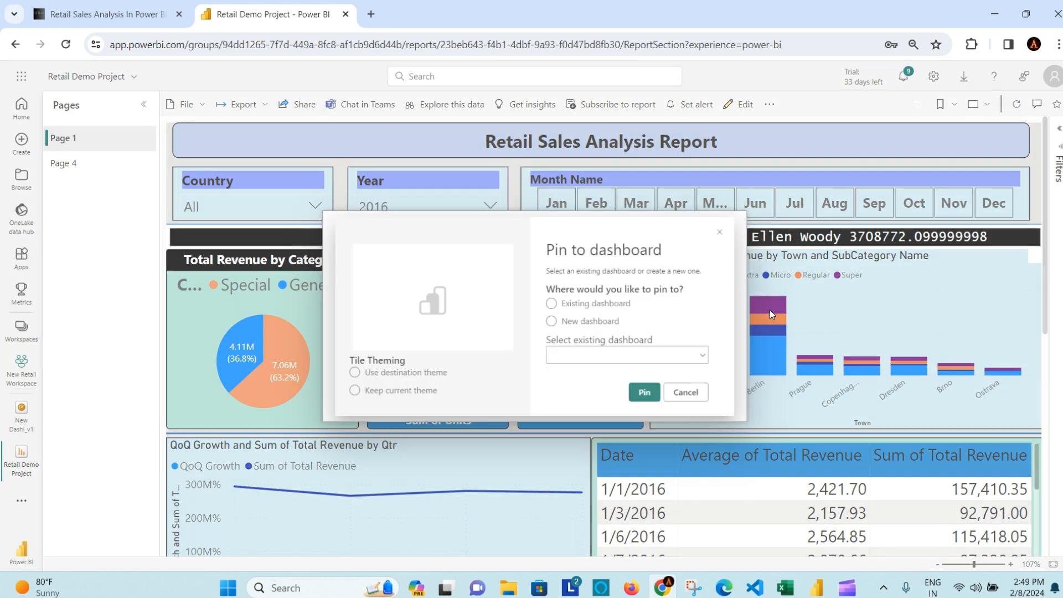
Step: Pin the revenue-by-town chart and open New Dashi_v1, now showing six tiles
{"action": "left_click", "coordinate": [650, 397]}
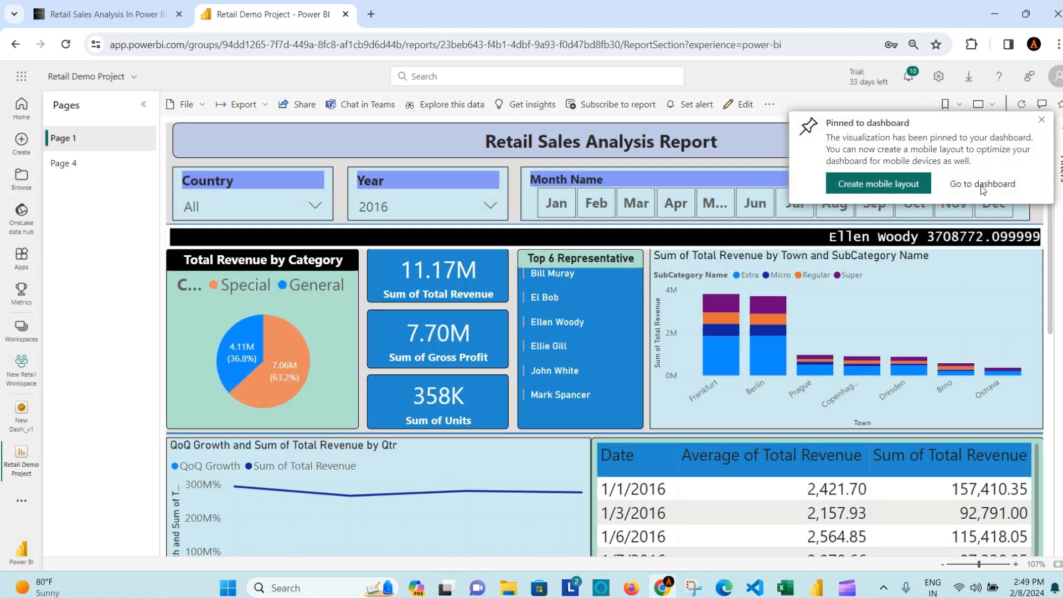
{"action": "left_click", "coordinate": [966, 182]}
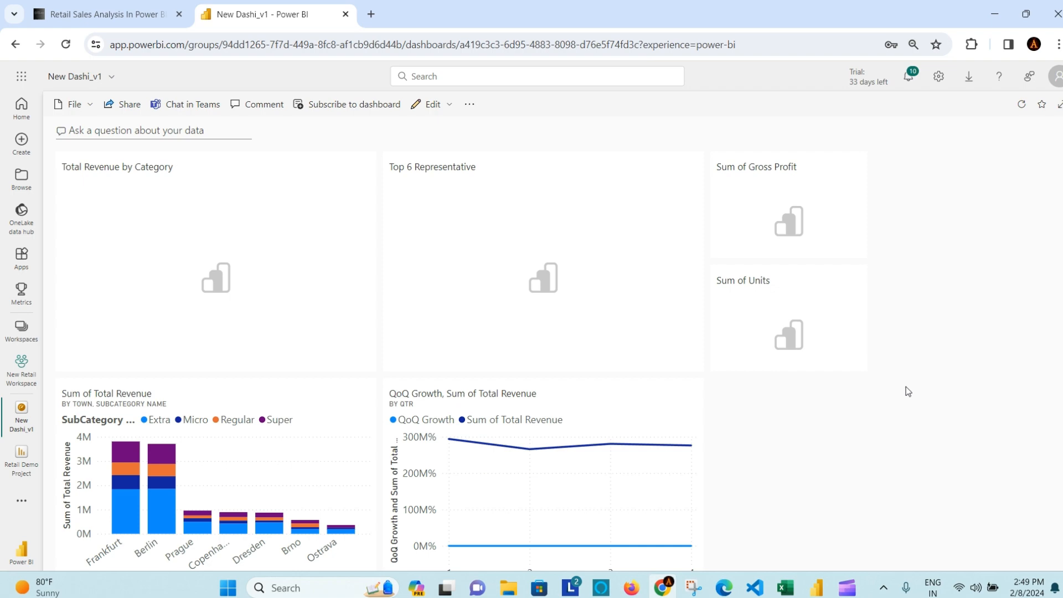
{"action": "scroll", "coordinate": [906, 387], "scroll_direction": "down", "scroll_amount": 5}
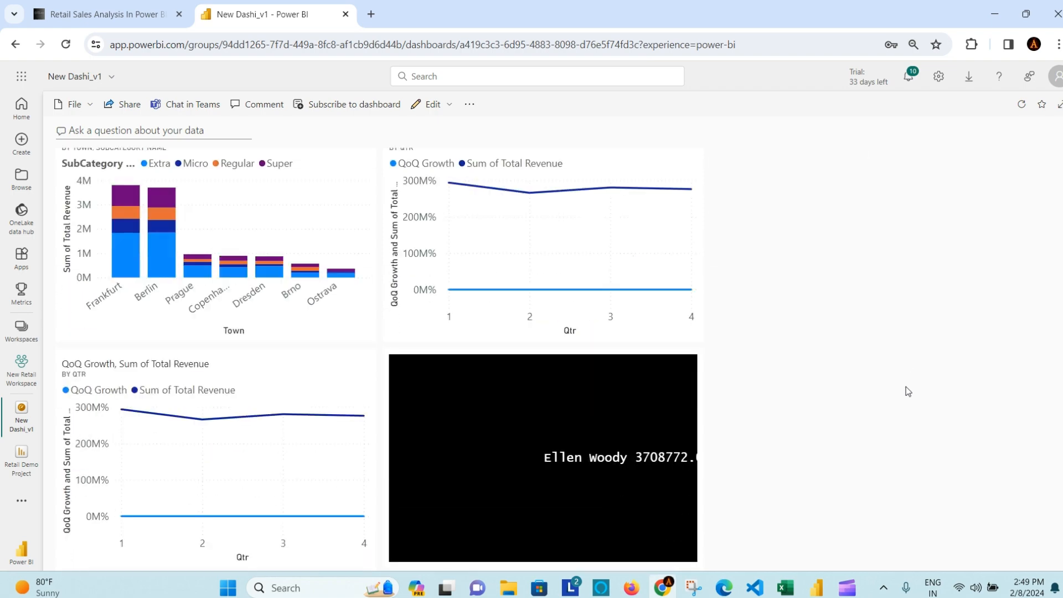
{"action": "scroll", "coordinate": [906, 387], "scroll_direction": "up", "scroll_amount": 5}
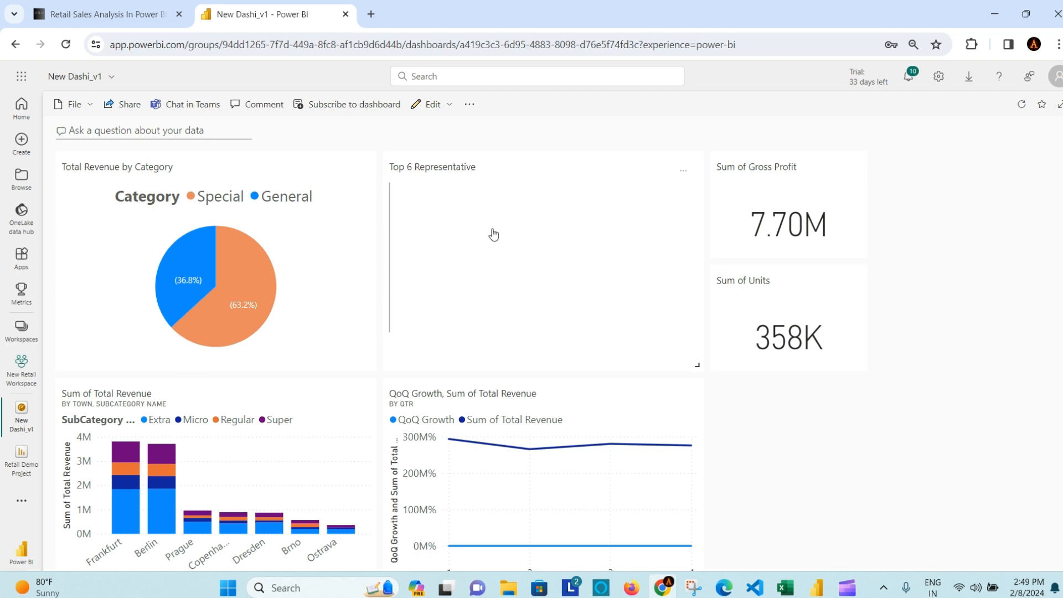
{"action": "left_click", "coordinate": [494, 235]}
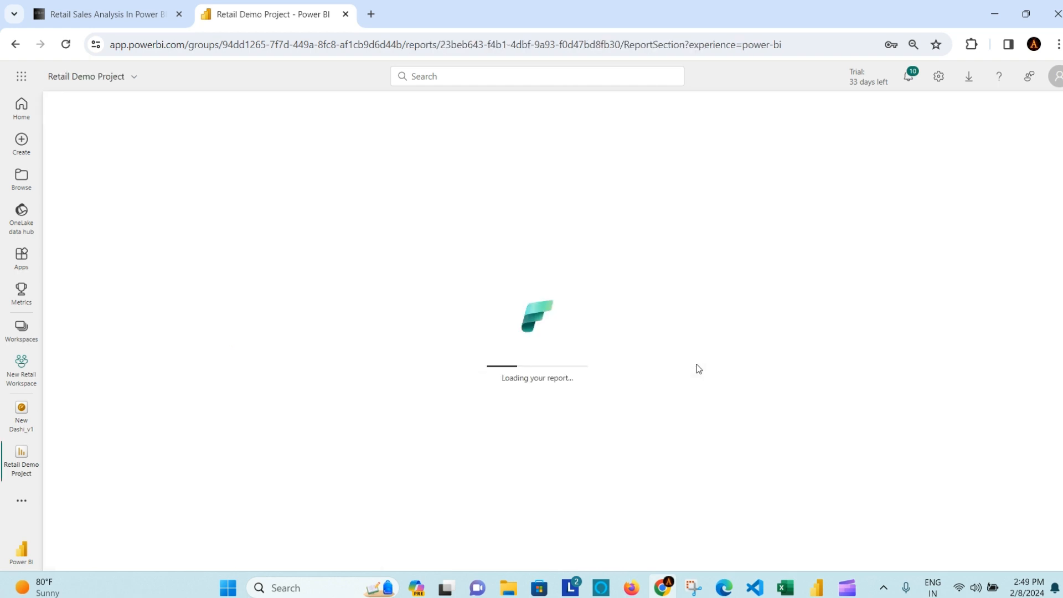
{"action": "left_click", "coordinate": [15, 44]}
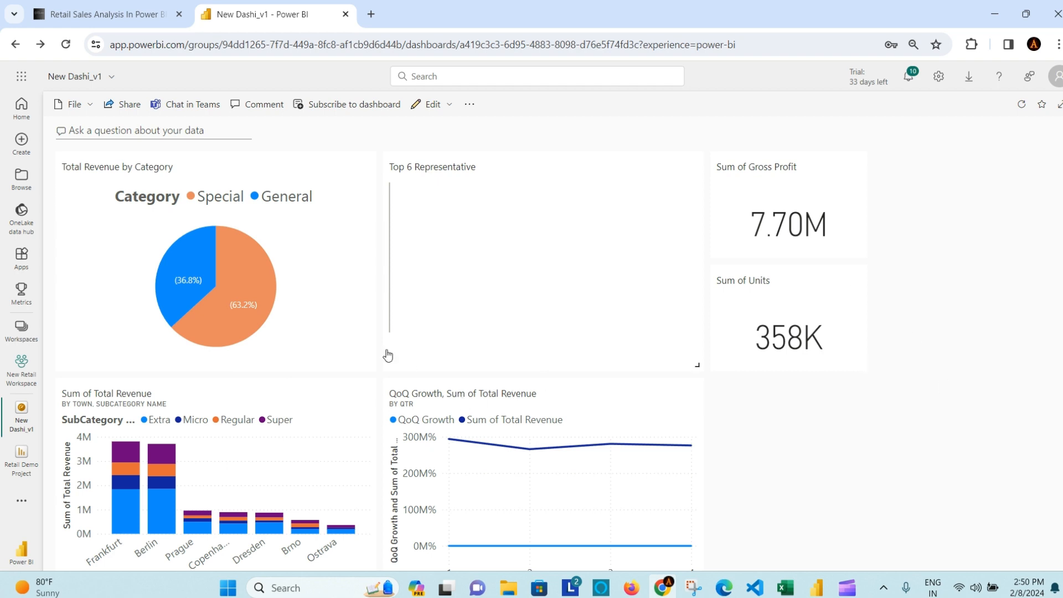
Step: Shorten the Total Revenue by Category tile and move Top 6 Representative to the right column's top
{"action": "left_click_drag", "start_coordinate": [369, 362], "coordinate": [362, 286]}
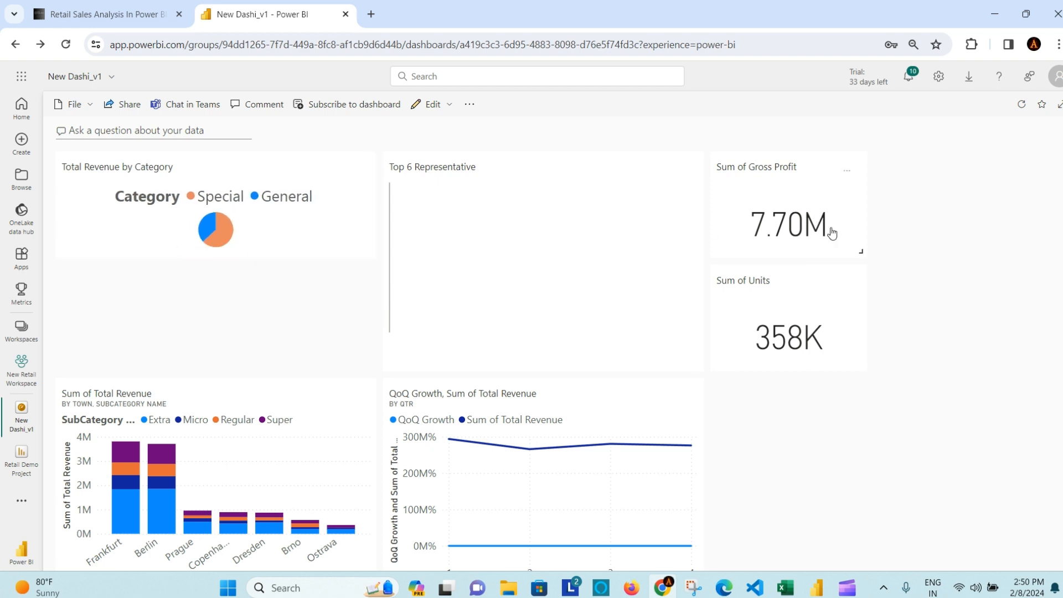
{"action": "left_click_drag", "start_coordinate": [831, 177], "coordinate": [925, 466]}
{"action": "left_click_drag", "start_coordinate": [494, 174], "coordinate": [875, 176]}
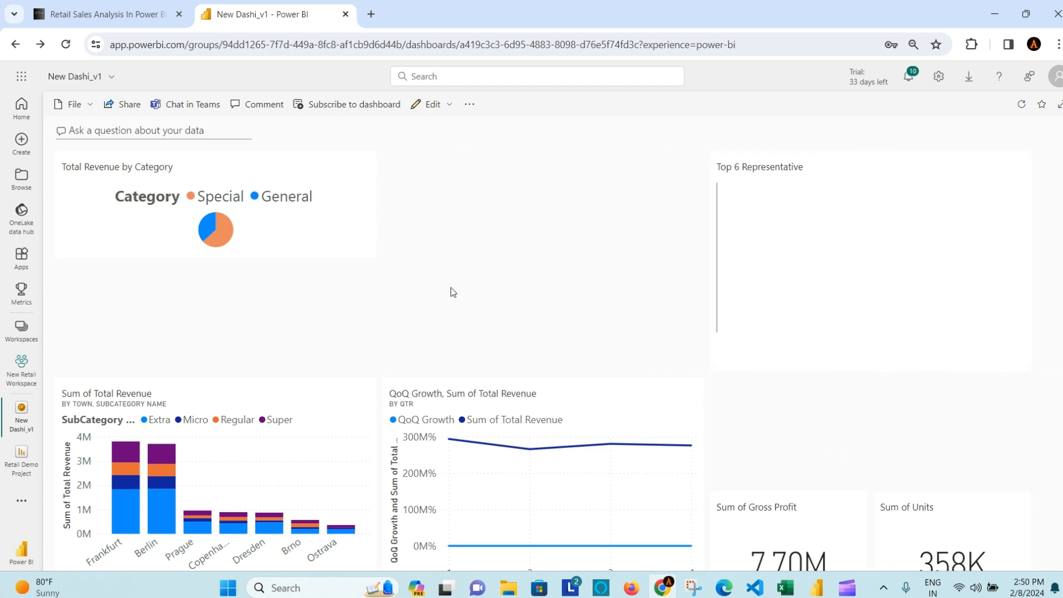
{"action": "left_click_drag", "start_coordinate": [243, 445], "coordinate": [230, 344]}
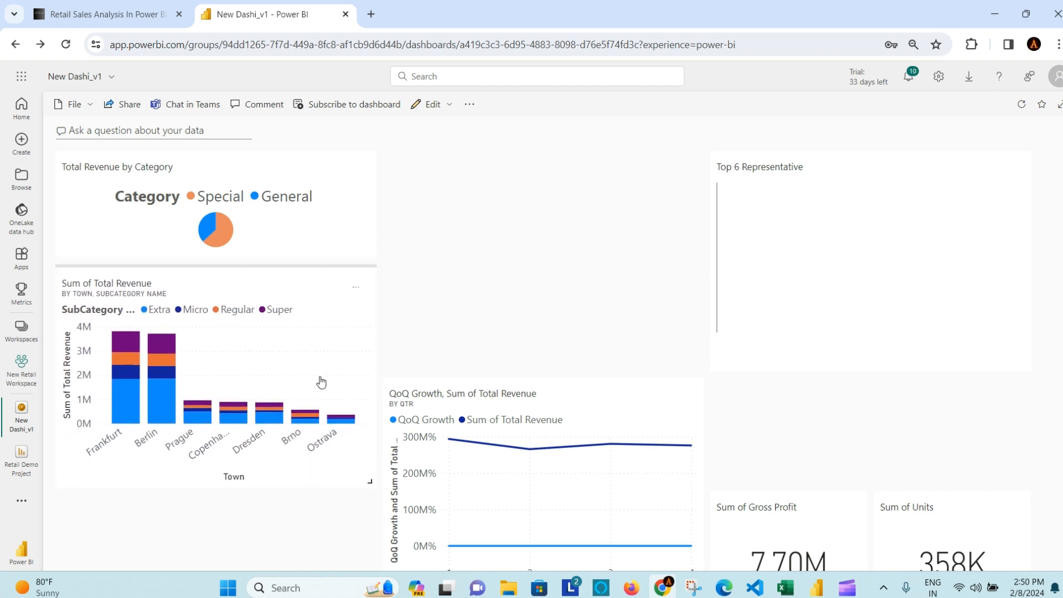
{"action": "left_click_drag", "start_coordinate": [635, 407], "coordinate": [677, 447]}
Step: Pair the QoQ Growth charts under the pie tile and put Gross Profit beside Sum of Units
{"action": "scroll", "coordinate": [676, 454], "scroll_direction": "down", "scroll_amount": 2}
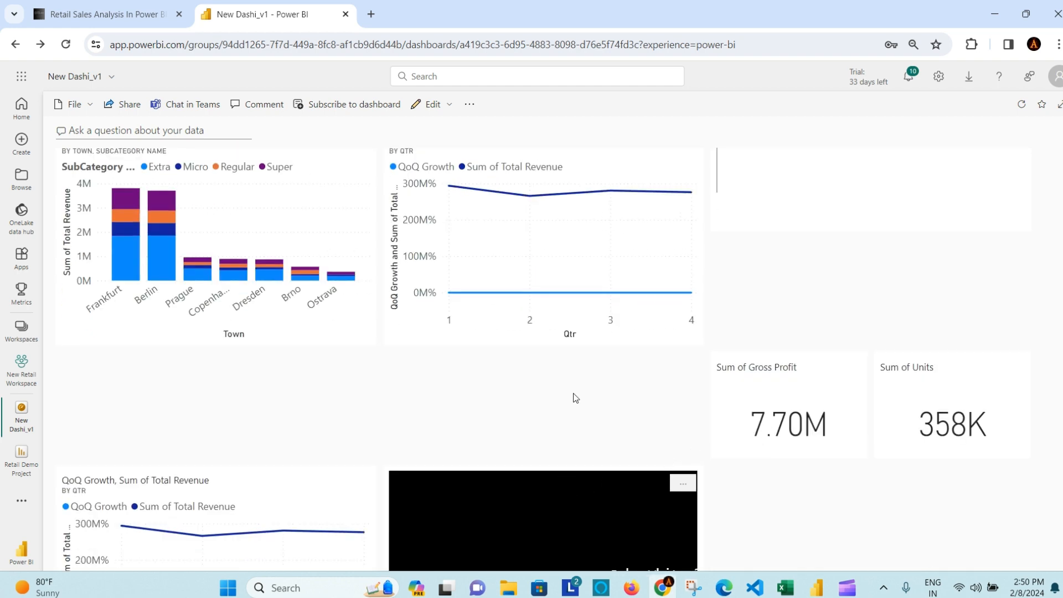
{"action": "scroll", "coordinate": [609, 454], "scroll_direction": "down", "scroll_amount": 1}
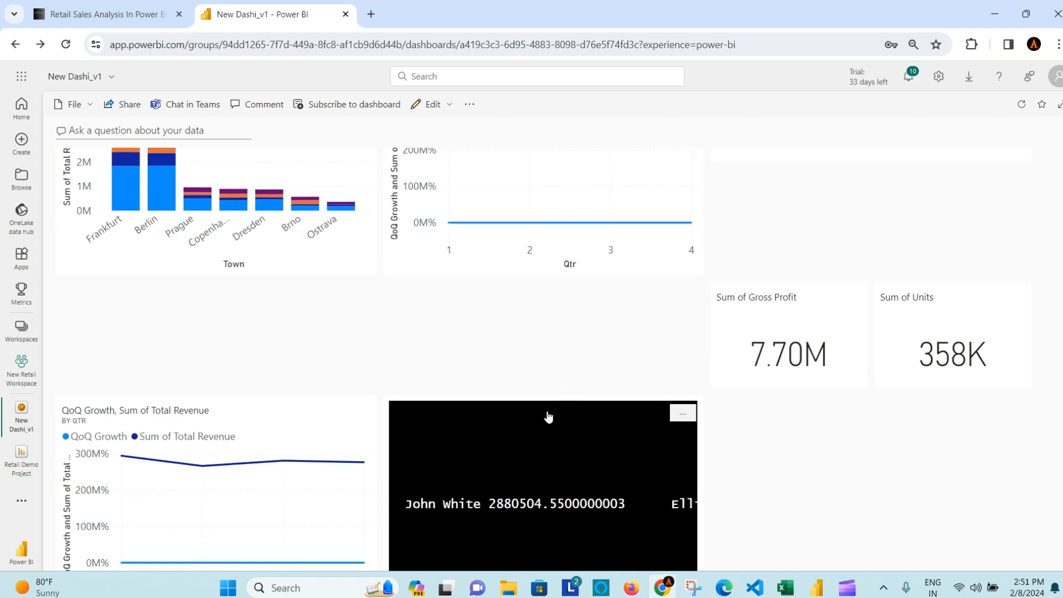
{"action": "scroll", "coordinate": [801, 490], "scroll_direction": "down", "scroll_amount": 1}
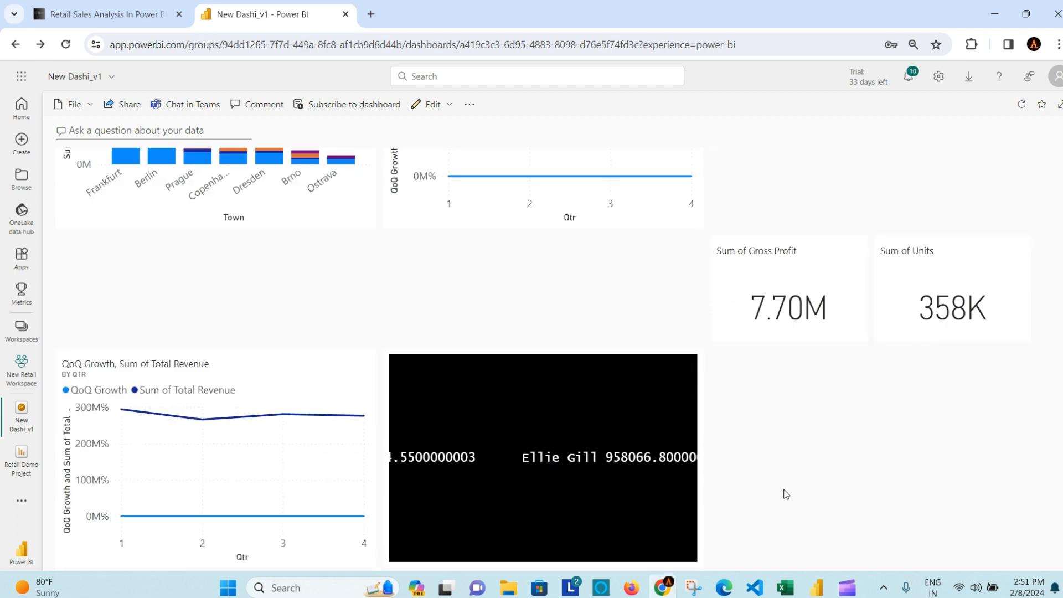
{"action": "left_click_drag", "start_coordinate": [697, 562], "coordinate": [776, 444]}
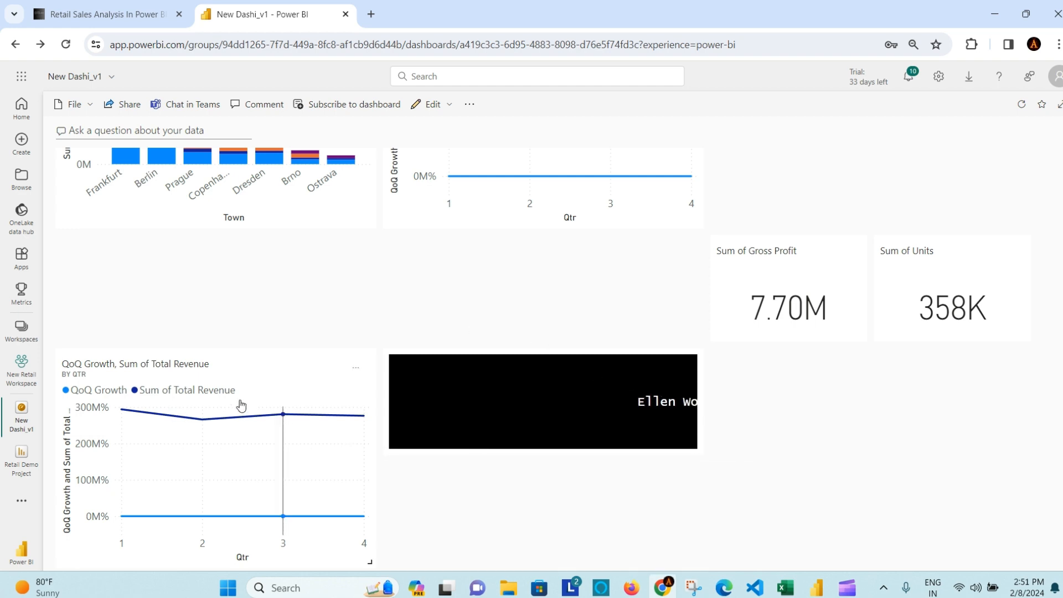
{"action": "left_click_drag", "start_coordinate": [228, 377], "coordinate": [263, 291]}
{"action": "left_click_drag", "start_coordinate": [202, 404], "coordinate": [199, 285]}
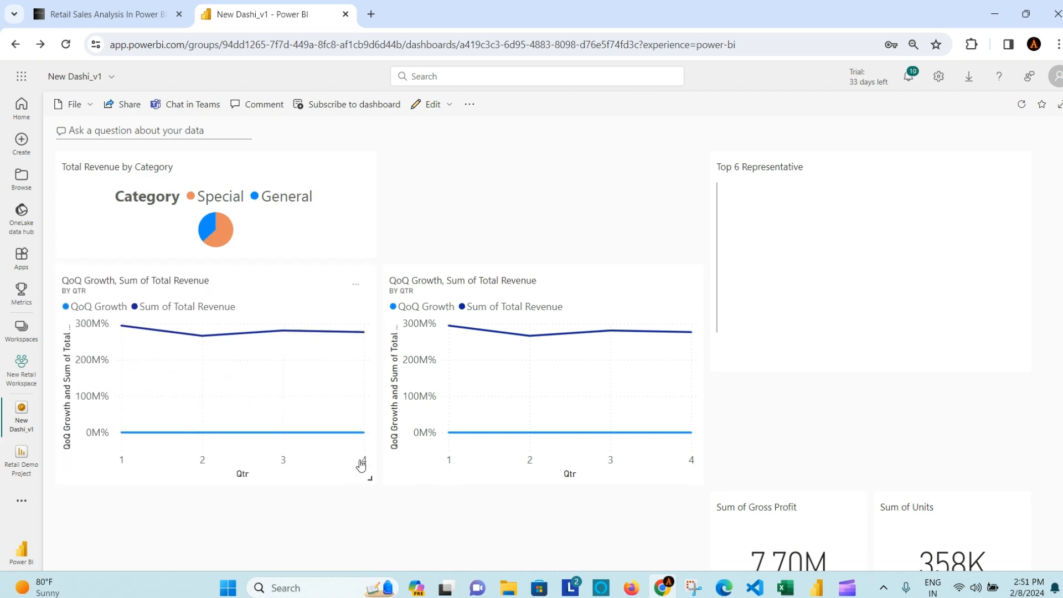
{"action": "scroll", "coordinate": [410, 468], "scroll_direction": "down", "scroll_amount": 5}
{"action": "left_click_drag", "start_coordinate": [223, 376], "coordinate": [202, 387]}
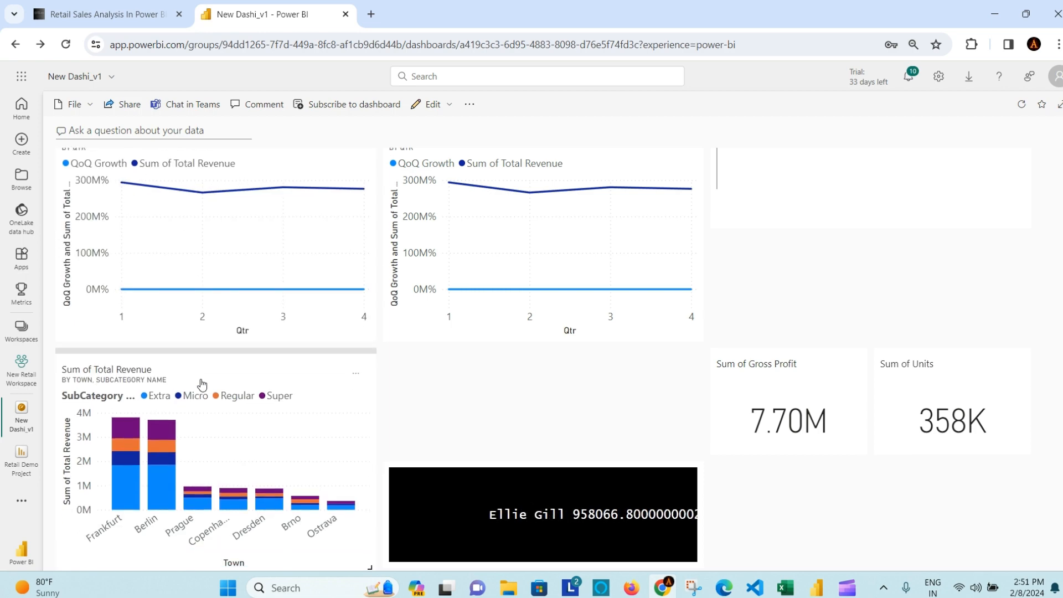
{"action": "scroll", "coordinate": [1022, 319], "scroll_direction": "up", "scroll_amount": 1}
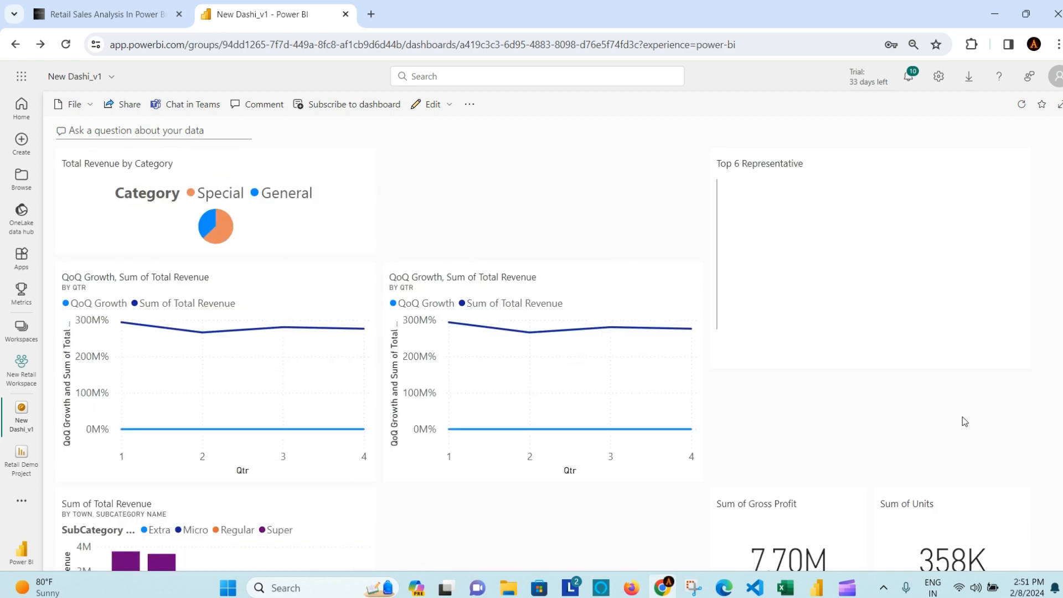
{"action": "left_click_drag", "start_coordinate": [809, 442], "coordinate": [490, 418]}
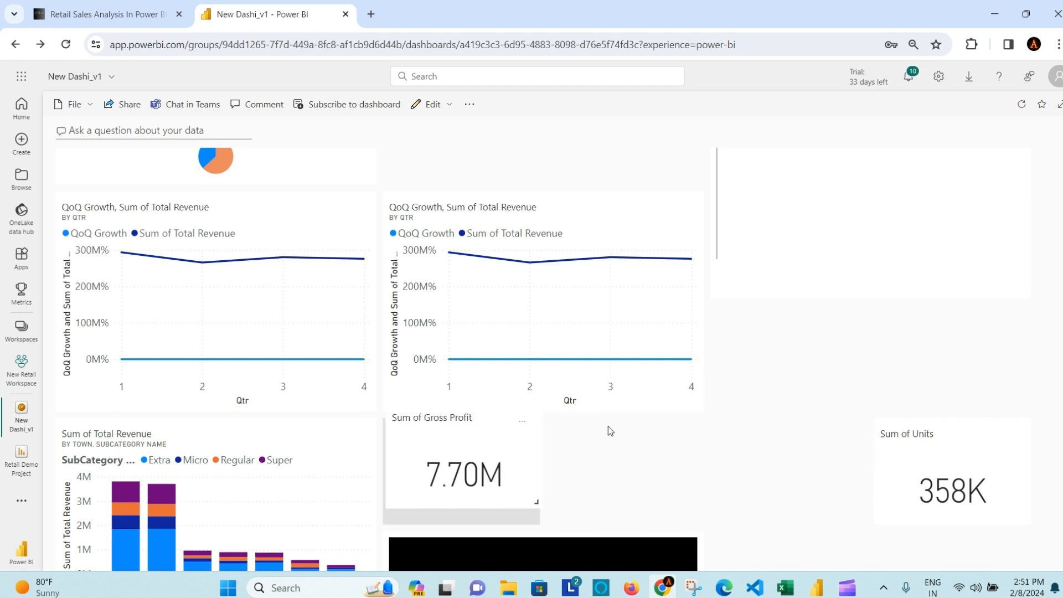
{"action": "left_click_drag", "start_coordinate": [969, 440], "coordinate": [646, 432]}
{"action": "scroll", "coordinate": [875, 370], "scroll_direction": "up", "scroll_amount": 2}
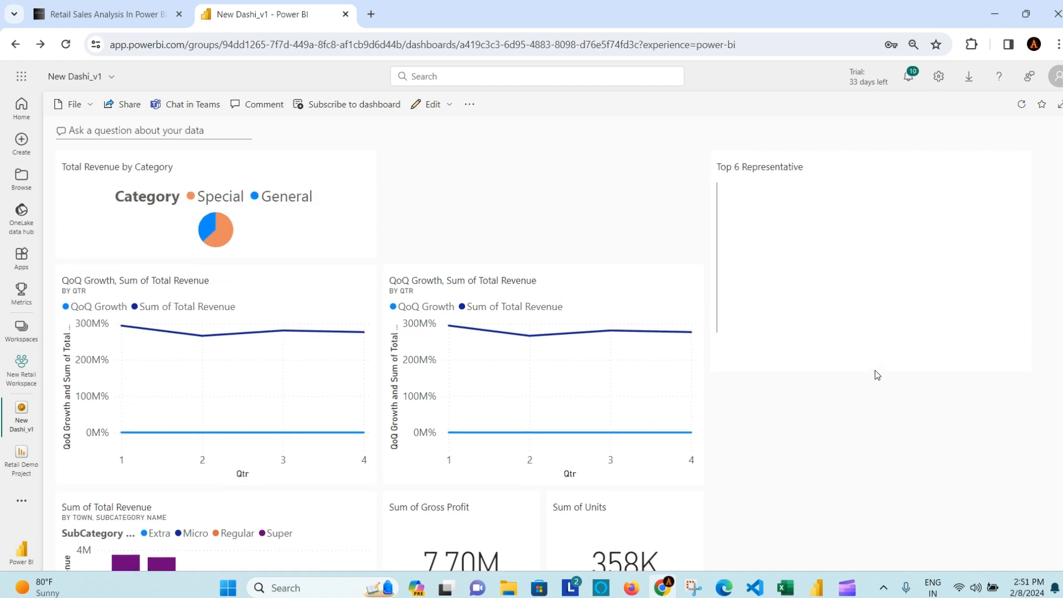
Step: Switch to a Custom dashboard theme with a dark brown #4C3A28 background and save it
{"action": "left_click", "coordinate": [449, 106]}
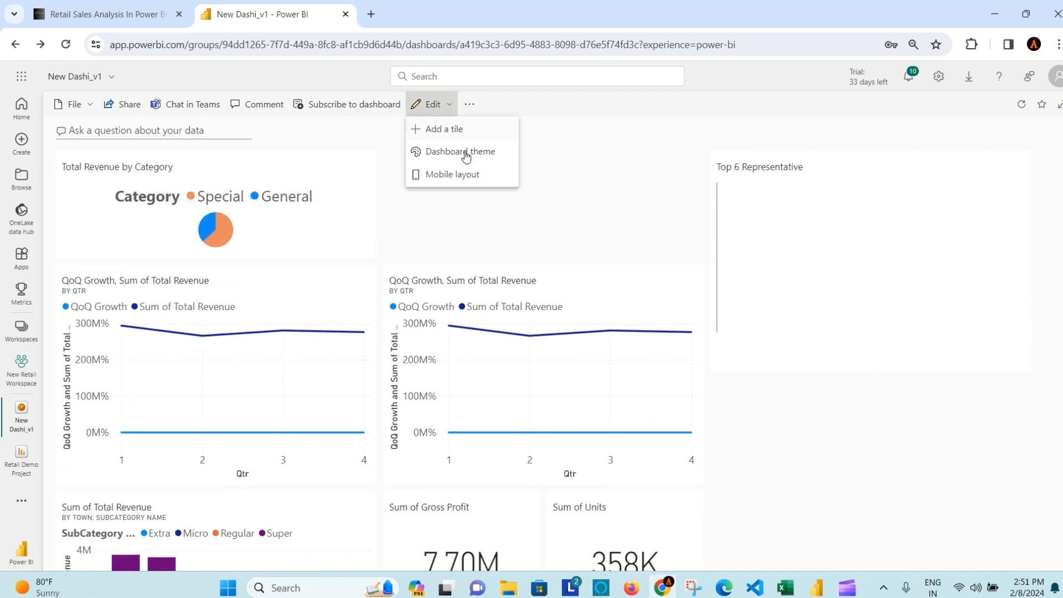
{"action": "left_click", "coordinate": [499, 162]}
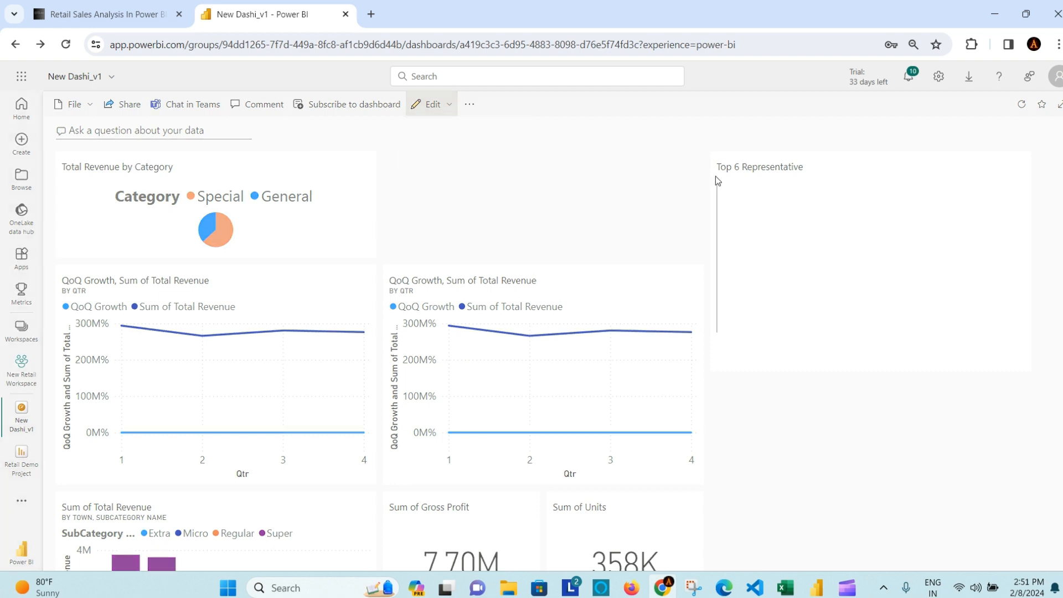
{"action": "left_click", "coordinate": [1058, 191]}
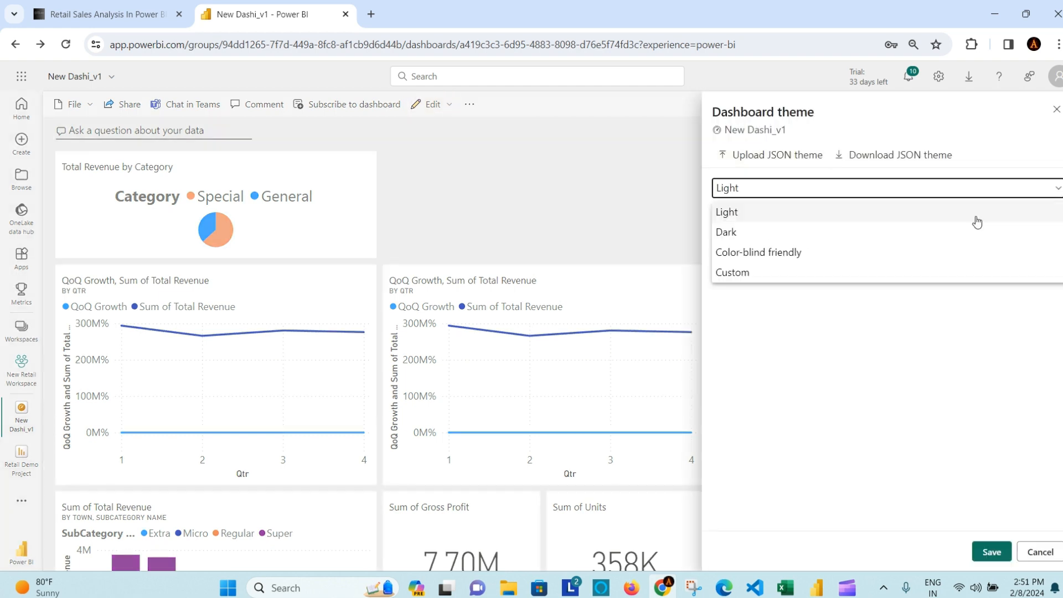
{"action": "left_click", "coordinate": [863, 232]}
{"action": "left_click", "coordinate": [1045, 191]}
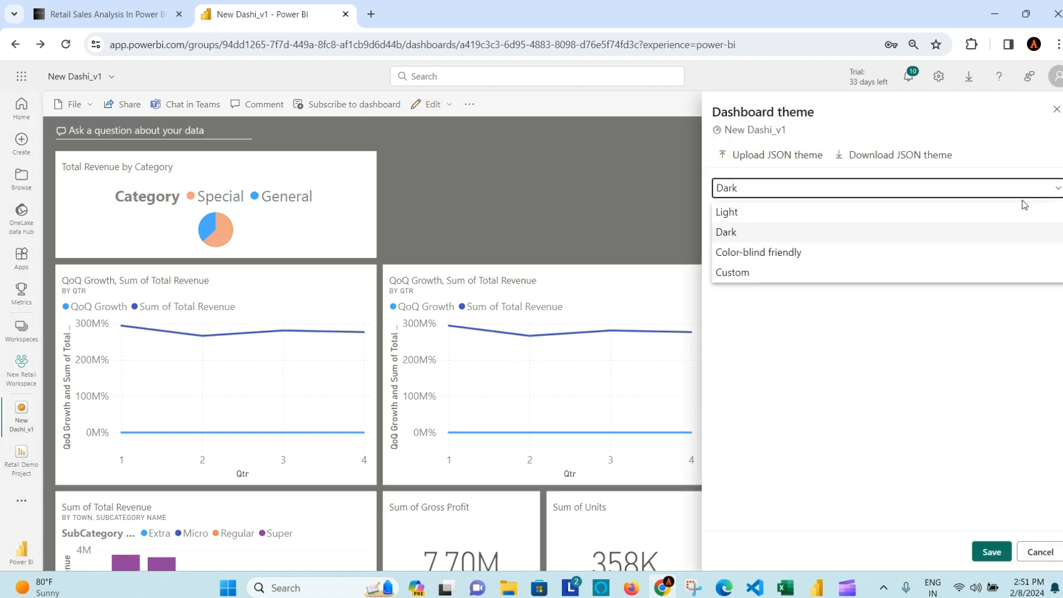
{"action": "left_click", "coordinate": [892, 277]}
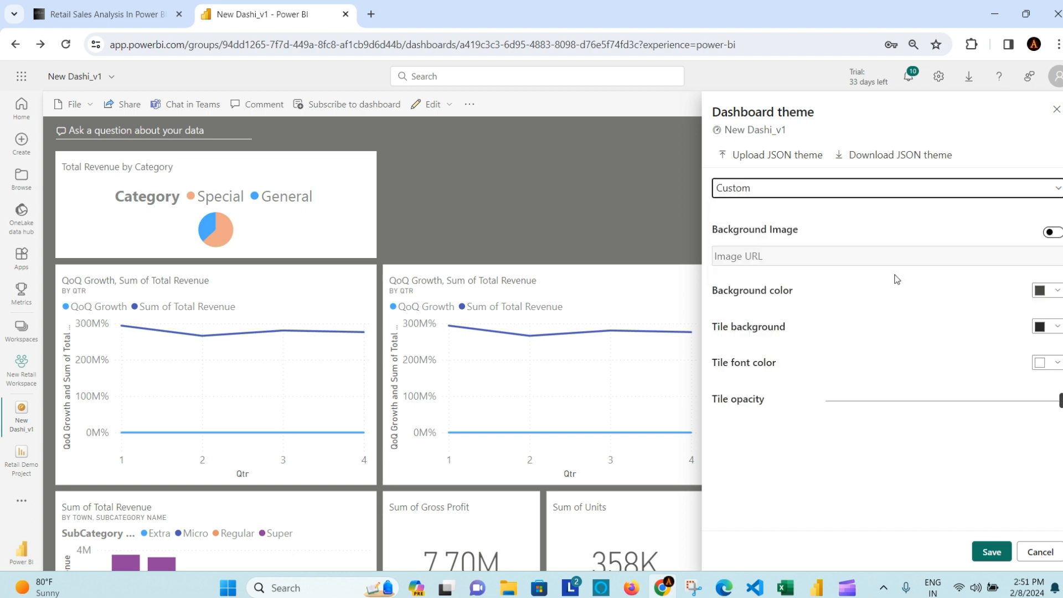
{"action": "left_click", "coordinate": [1056, 293]}
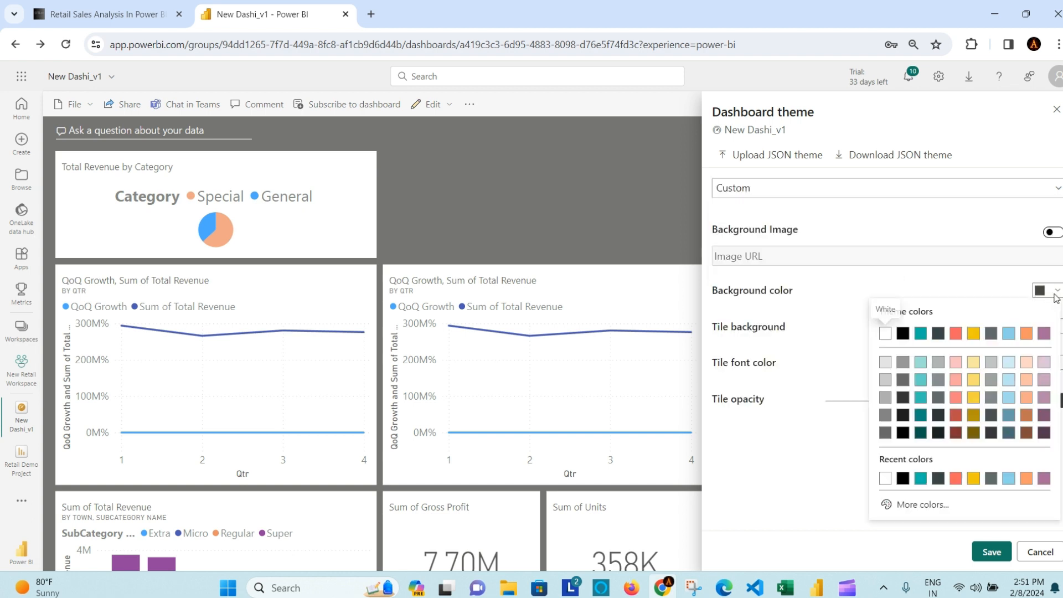
{"action": "left_click", "coordinate": [941, 504]}
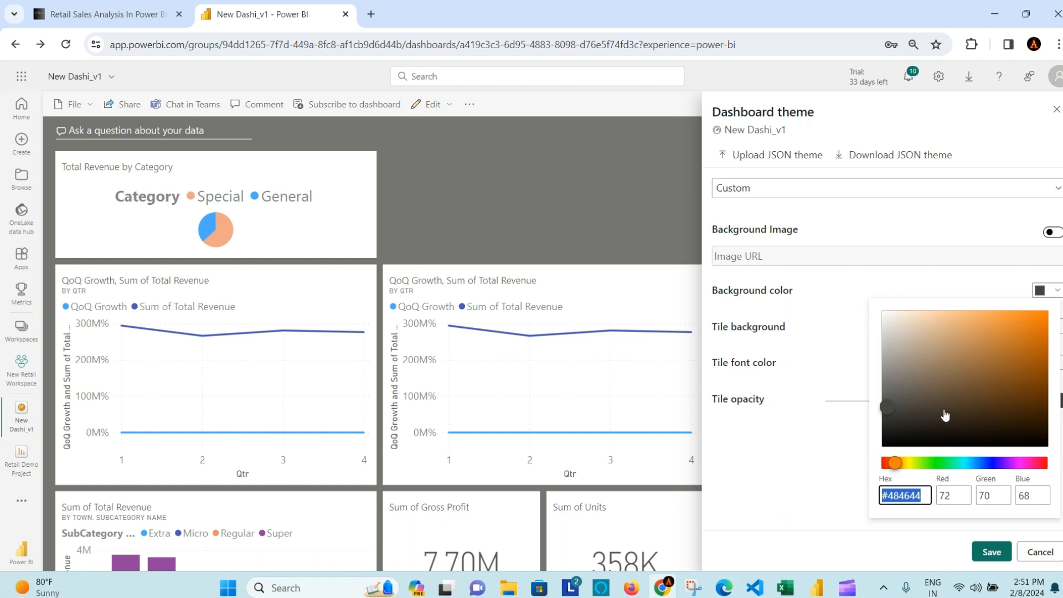
{"action": "left_click", "coordinate": [927, 336]}
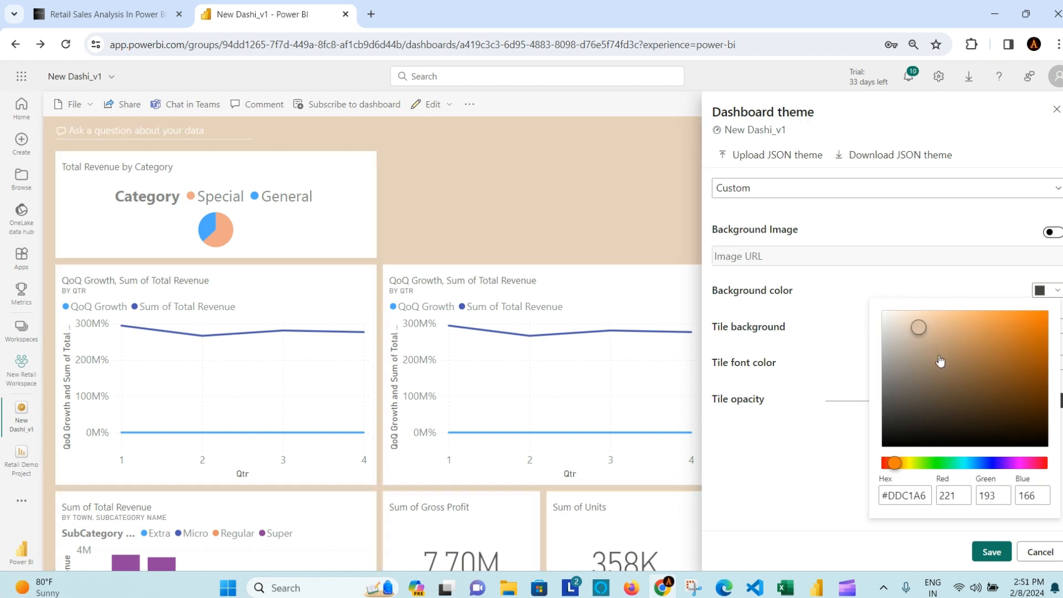
{"action": "left_click", "coordinate": [961, 411]}
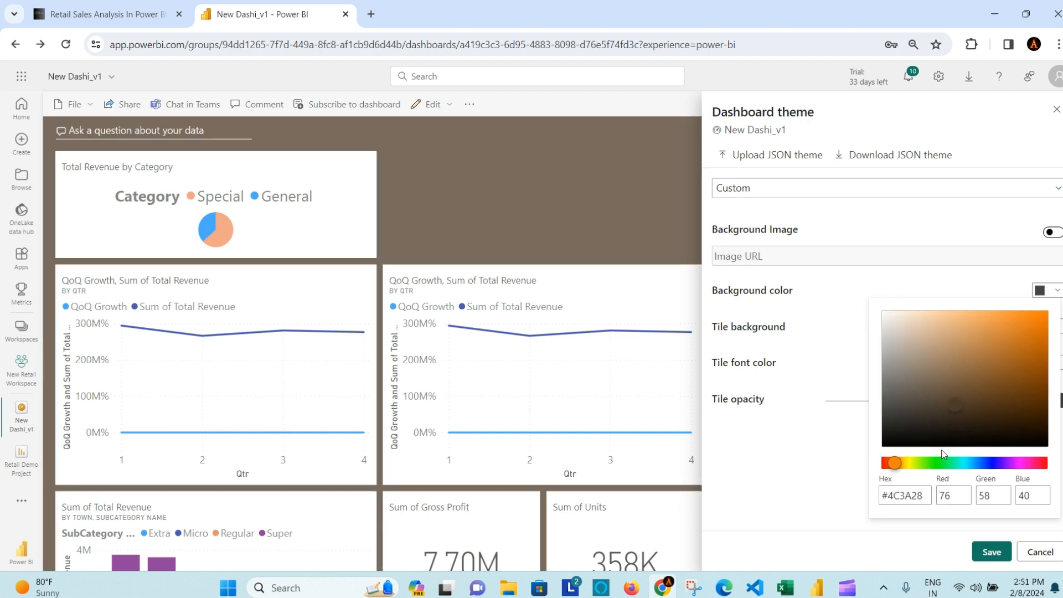
{"action": "left_click", "coordinate": [790, 332]}
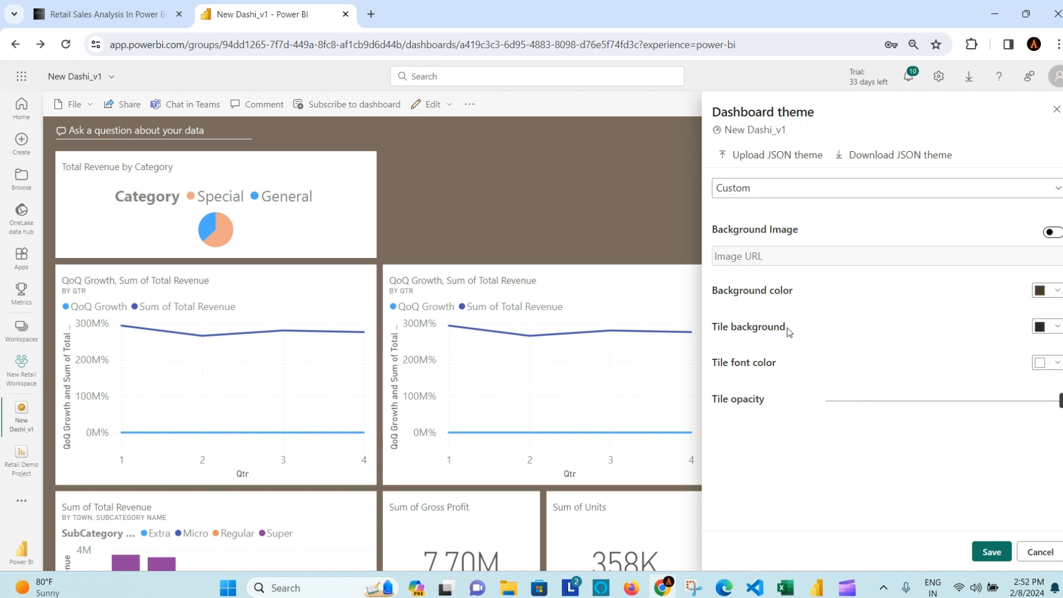
{"action": "left_click", "coordinate": [991, 552]}
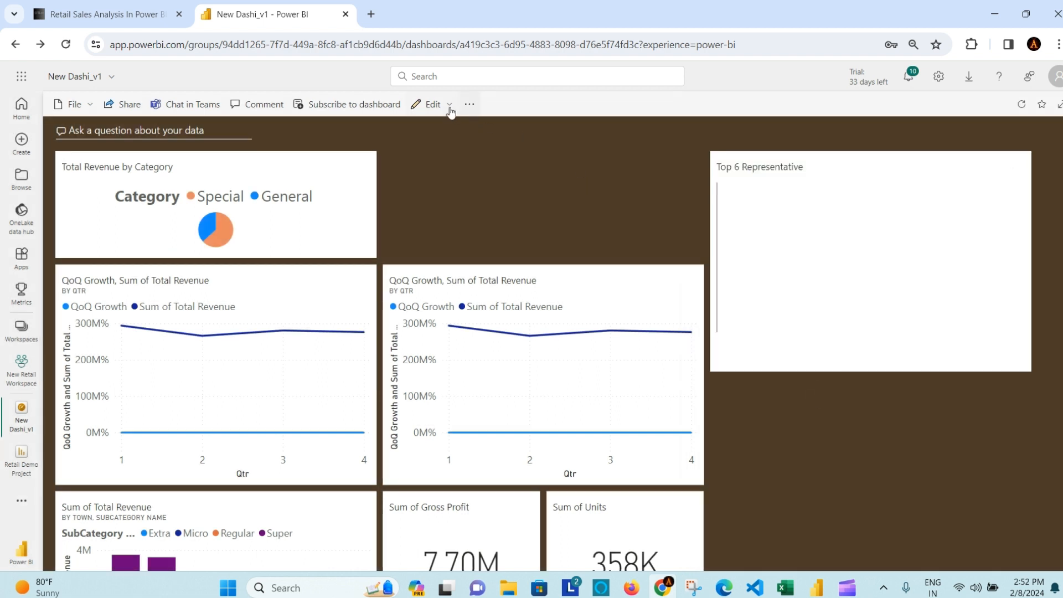
Step: Add a text box tile titled 'Demo Text' with the content 'Hello World'
{"action": "left_click", "coordinate": [448, 105]}
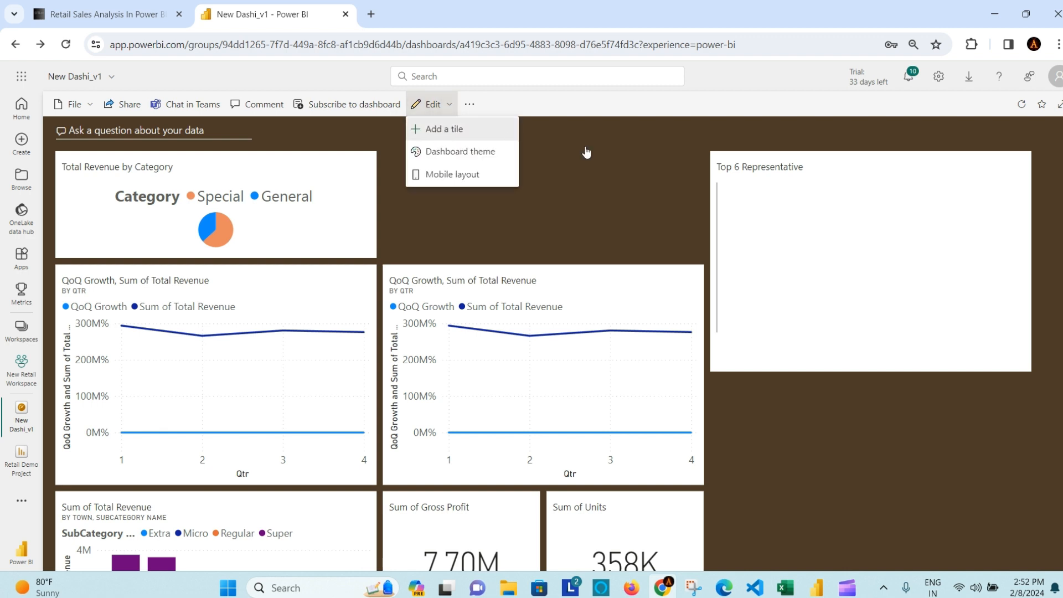
{"action": "left_click", "coordinate": [445, 129]}
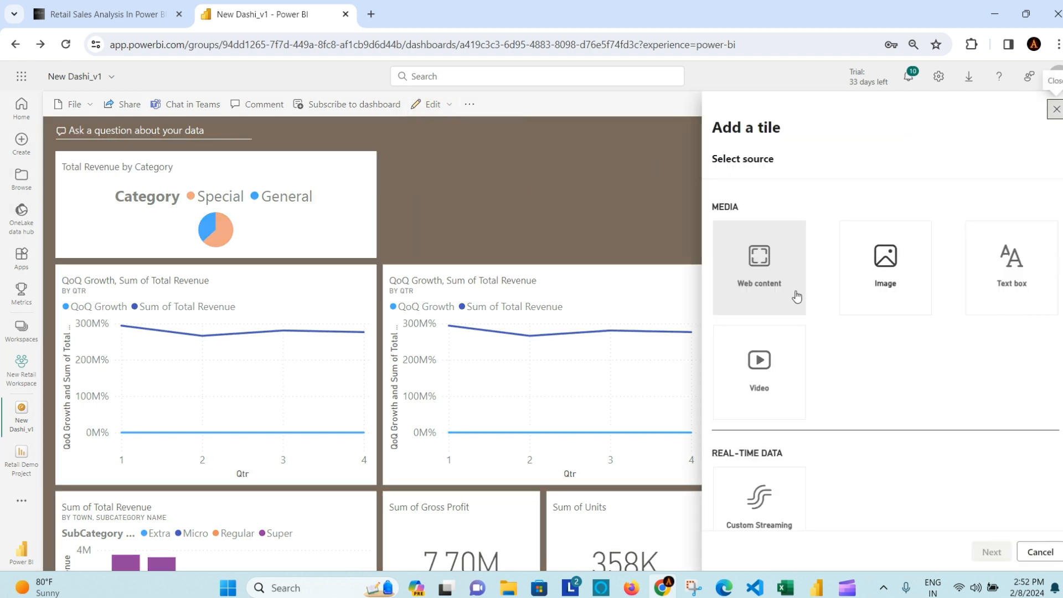
{"action": "left_click", "coordinate": [1015, 269]}
{"action": "scroll", "coordinate": [955, 369], "scroll_direction": "down", "scroll_amount": 1}
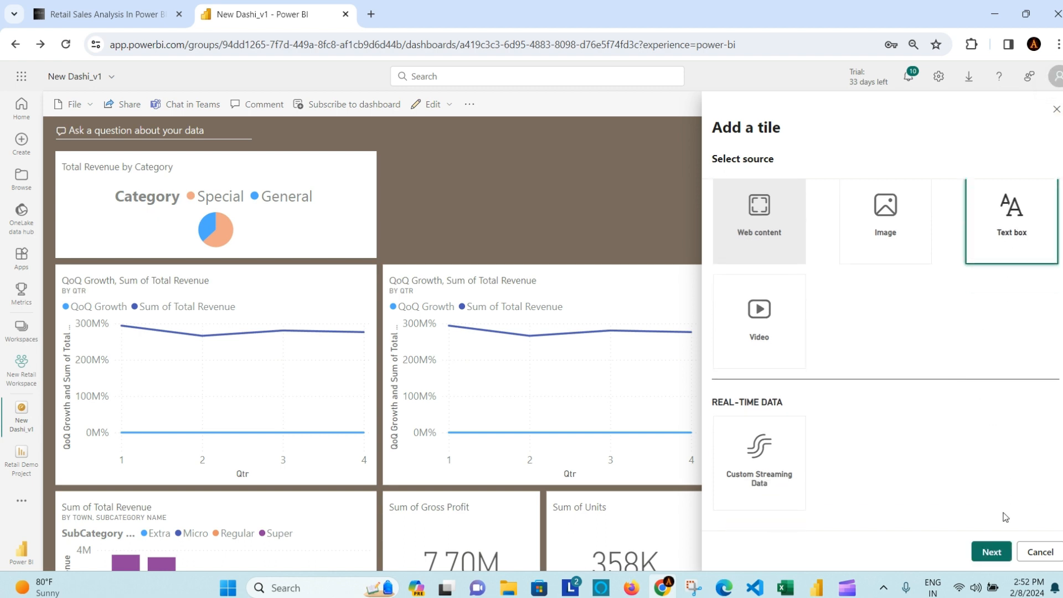
{"action": "left_click", "coordinate": [989, 551]}
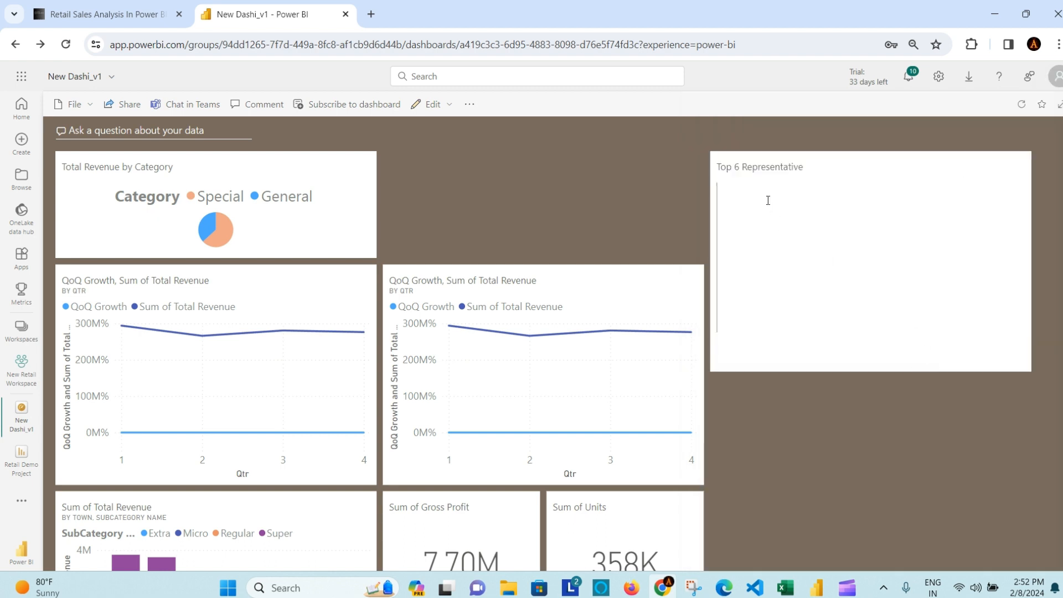
{"action": "left_click", "coordinate": [783, 278]}
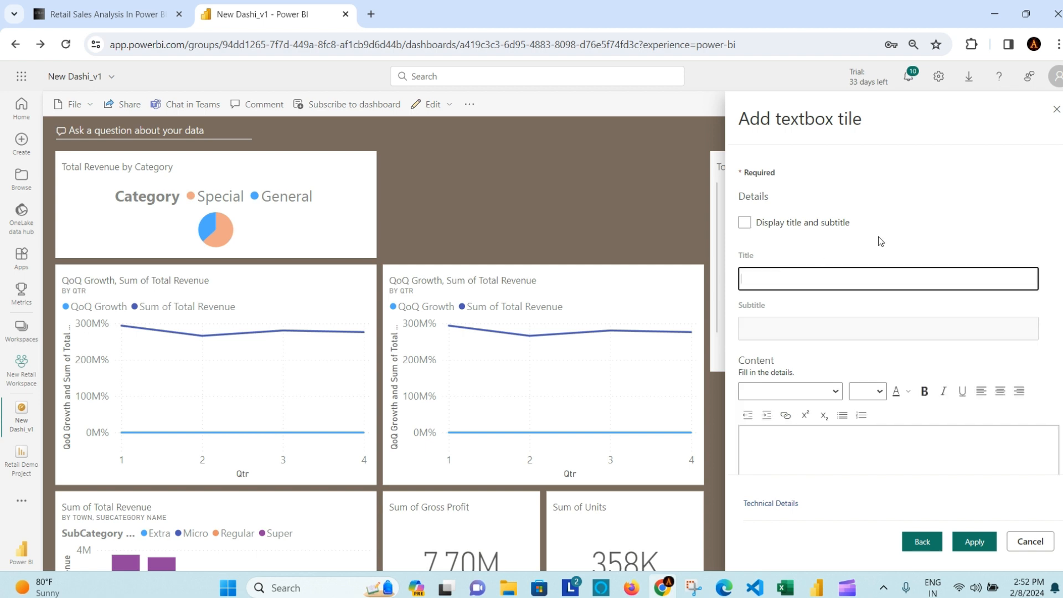
{"action": "type", "text": "Demo Text"}
{"action": "scroll", "coordinate": [816, 447], "scroll_direction": "down", "scroll_amount": 2}
{"action": "left_click", "coordinate": [831, 346]}
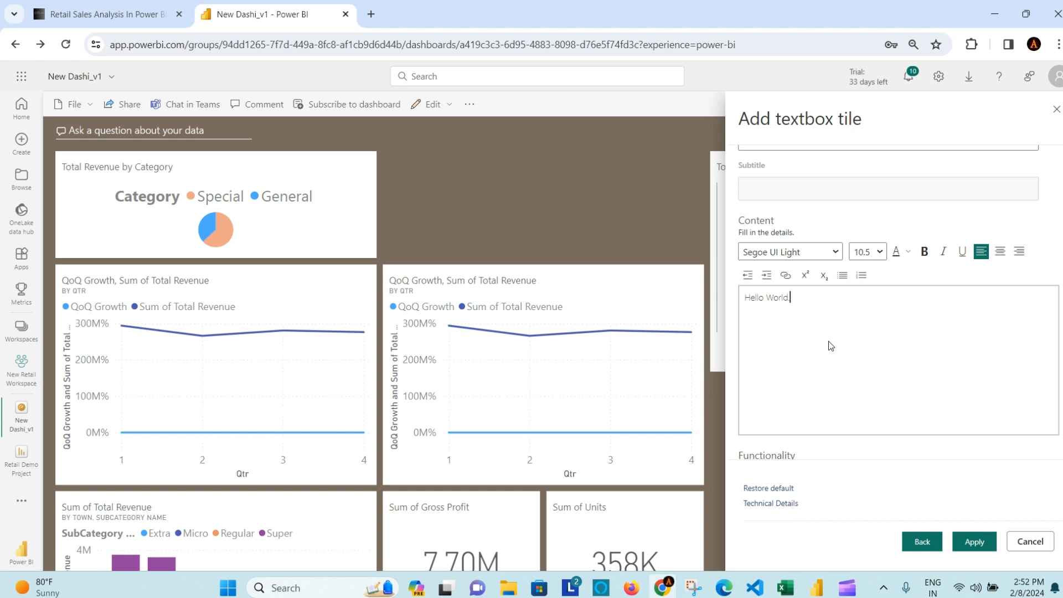
{"action": "scroll", "coordinate": [832, 353], "scroll_direction": "down", "scroll_amount": 2}
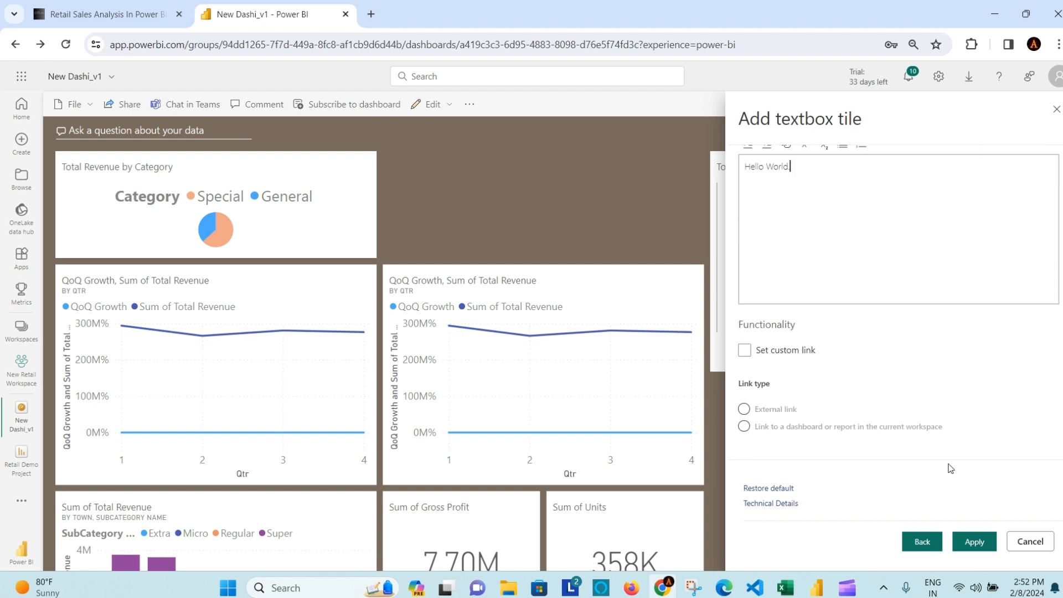
{"action": "left_click", "coordinate": [975, 542]}
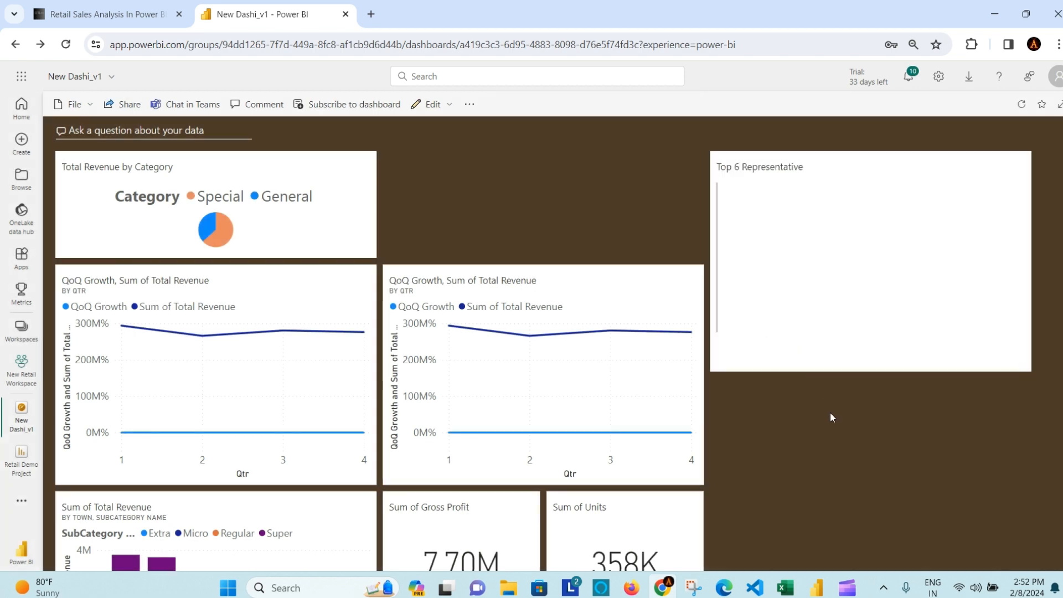
Step: Shrink the Demo Text tile and place it between Total Revenue by Category and Top 6 Representative
{"action": "scroll", "coordinate": [829, 413], "scroll_direction": "down", "scroll_amount": 5}
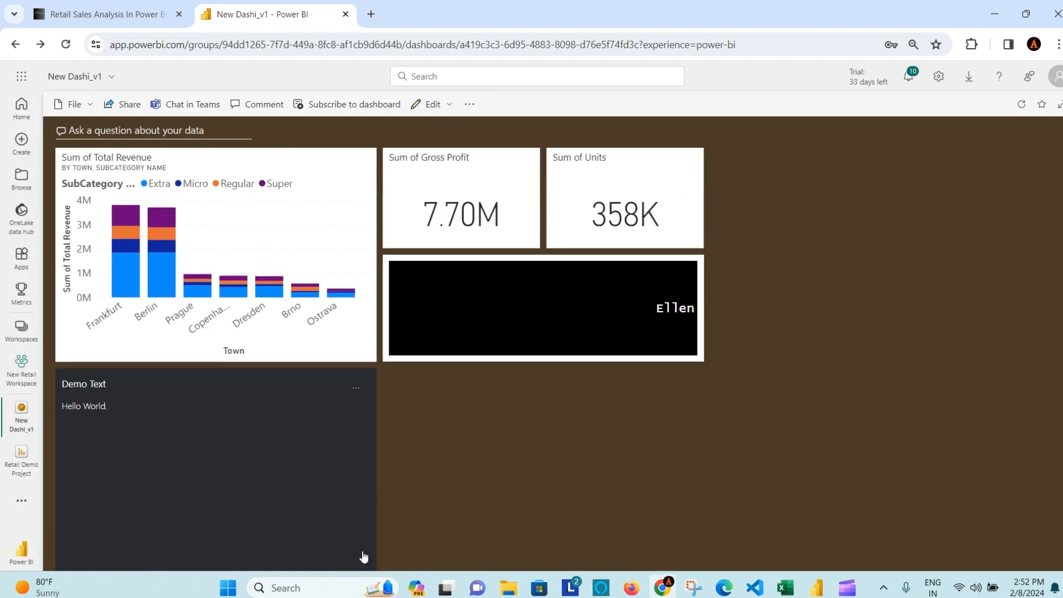
{"action": "left_click_drag", "start_coordinate": [242, 384], "coordinate": [899, 279]}
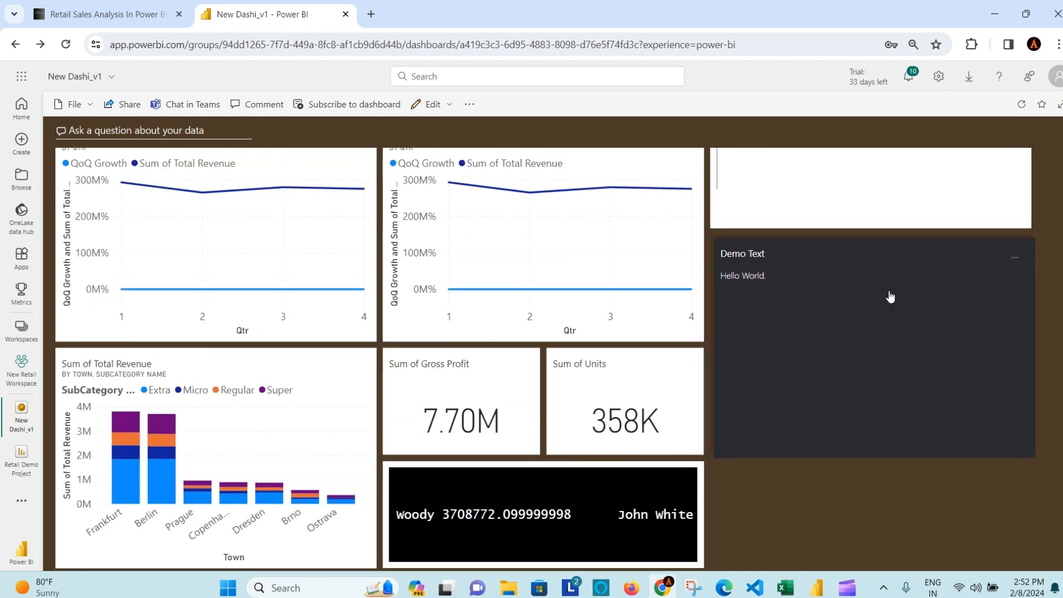
{"action": "scroll", "coordinate": [779, 359], "scroll_direction": "up", "scroll_amount": 3}
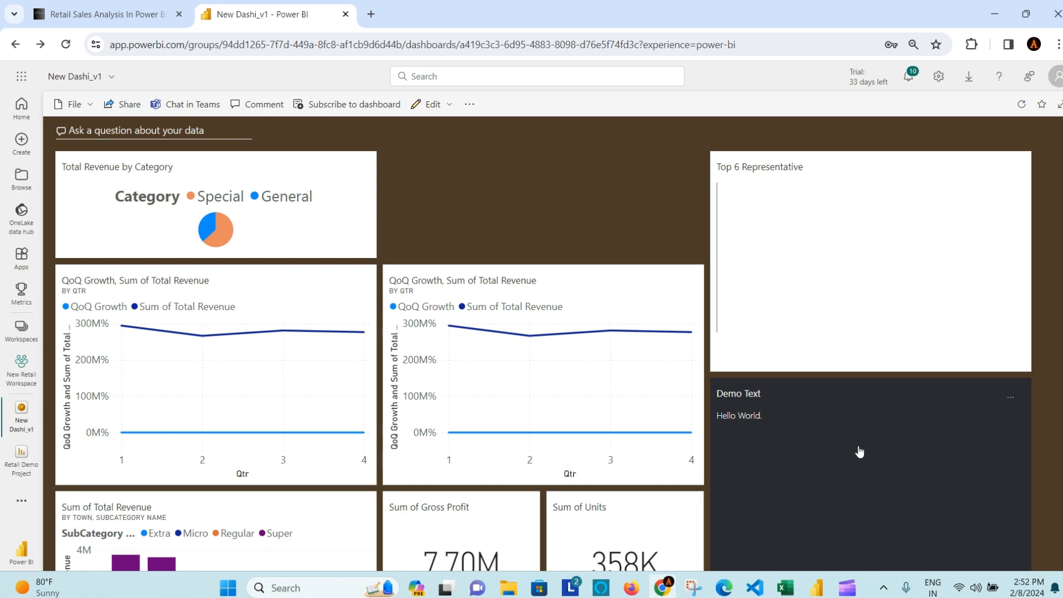
{"action": "scroll", "coordinate": [890, 482], "scroll_direction": "down", "scroll_amount": 3}
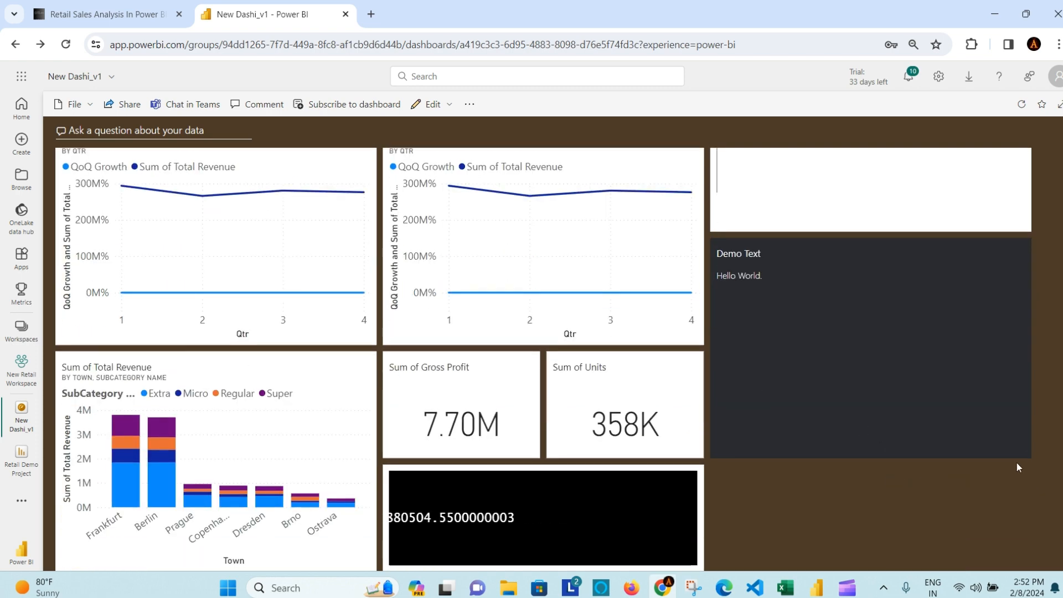
{"action": "left_click_drag", "start_coordinate": [1032, 457], "coordinate": [1026, 373]}
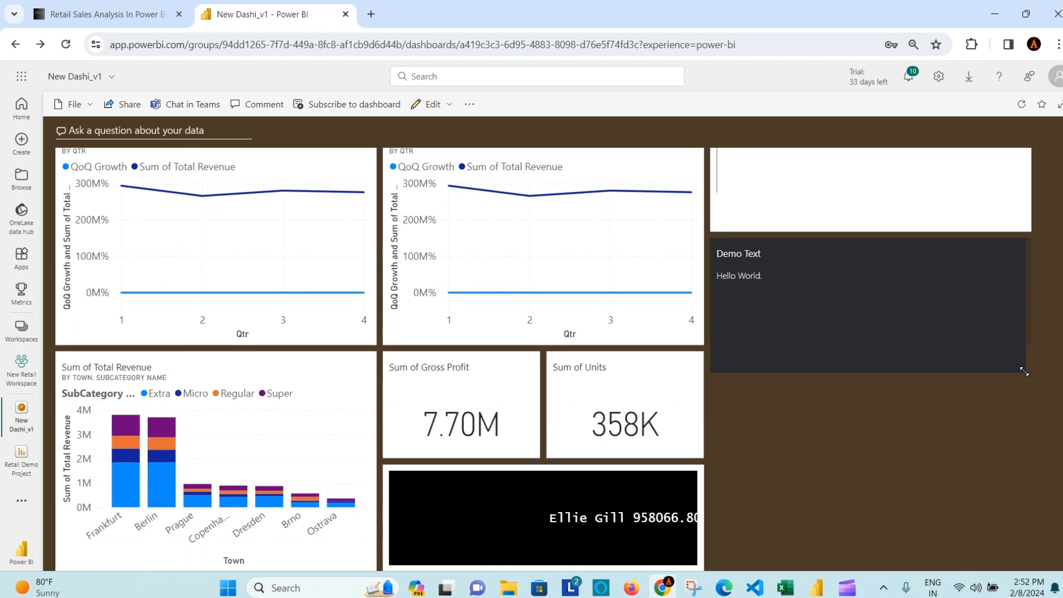
{"action": "scroll", "coordinate": [839, 486], "scroll_direction": "up", "scroll_amount": 3}
{"action": "left_click_drag", "start_coordinate": [891, 397], "coordinate": [571, 173]}
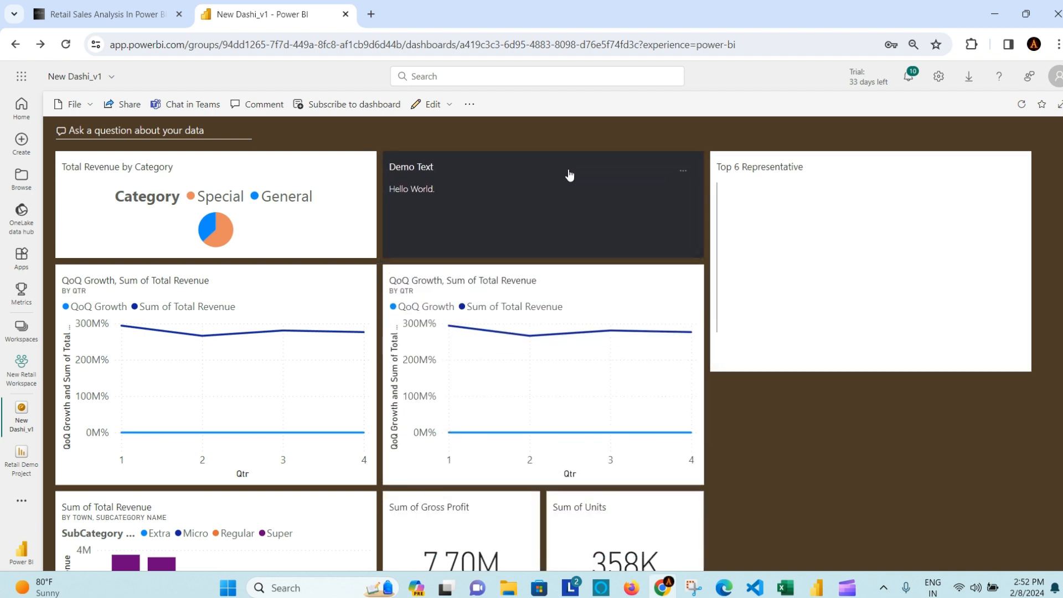
{"action": "scroll", "coordinate": [846, 448], "scroll_direction": "down", "scroll_amount": 3}
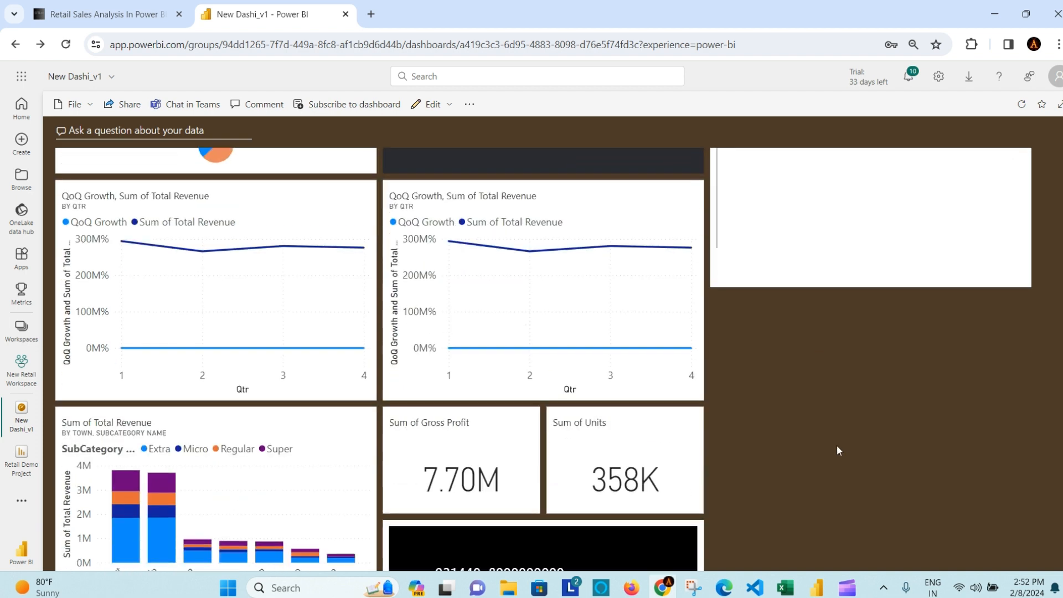
{"action": "scroll", "coordinate": [800, 444], "scroll_direction": "up", "scroll_amount": 3}
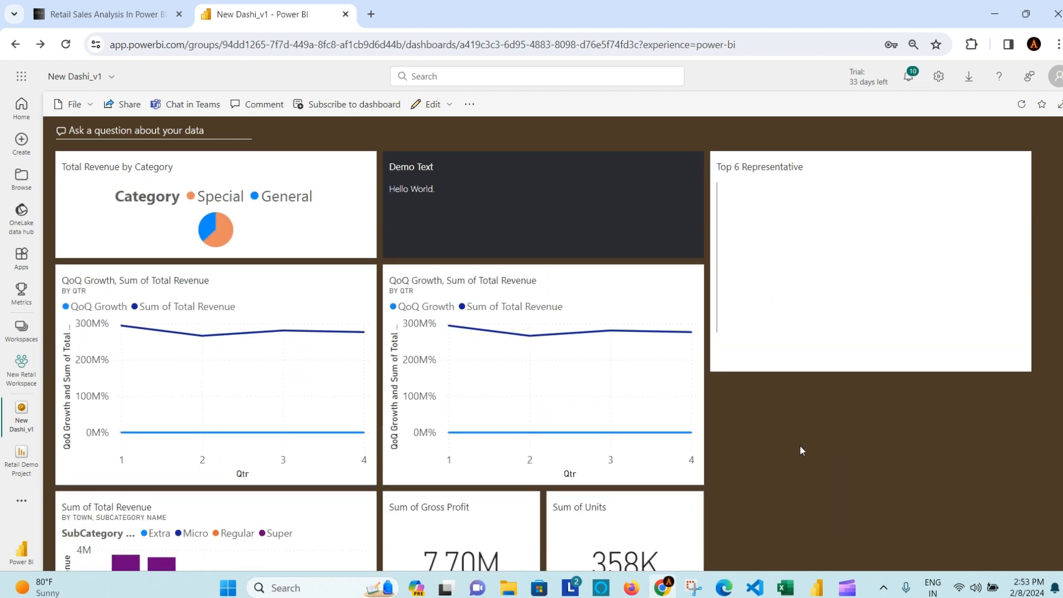
{"action": "scroll", "coordinate": [799, 444], "scroll_direction": "down", "scroll_amount": 3}
{"action": "scroll", "coordinate": [800, 449], "scroll_direction": "up", "scroll_amount": 3}
Step: Create an app from New Retail Workspace named 'New Retail Workspace App', reusing the name as description
{"action": "left_click", "coordinate": [112, 79]}
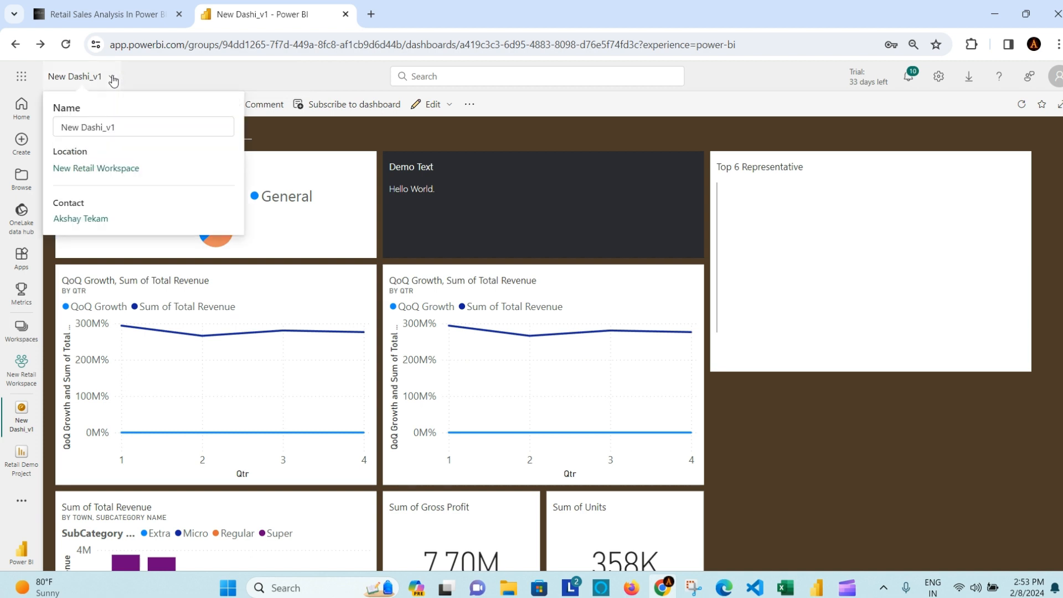
{"action": "left_click", "coordinate": [99, 168]}
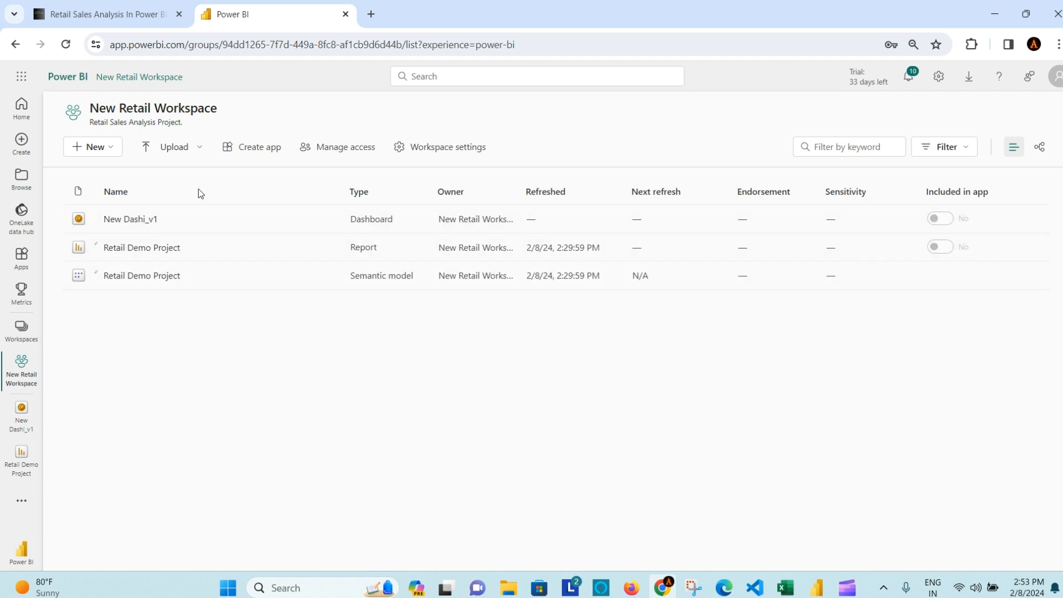
{"action": "left_click", "coordinate": [263, 154]}
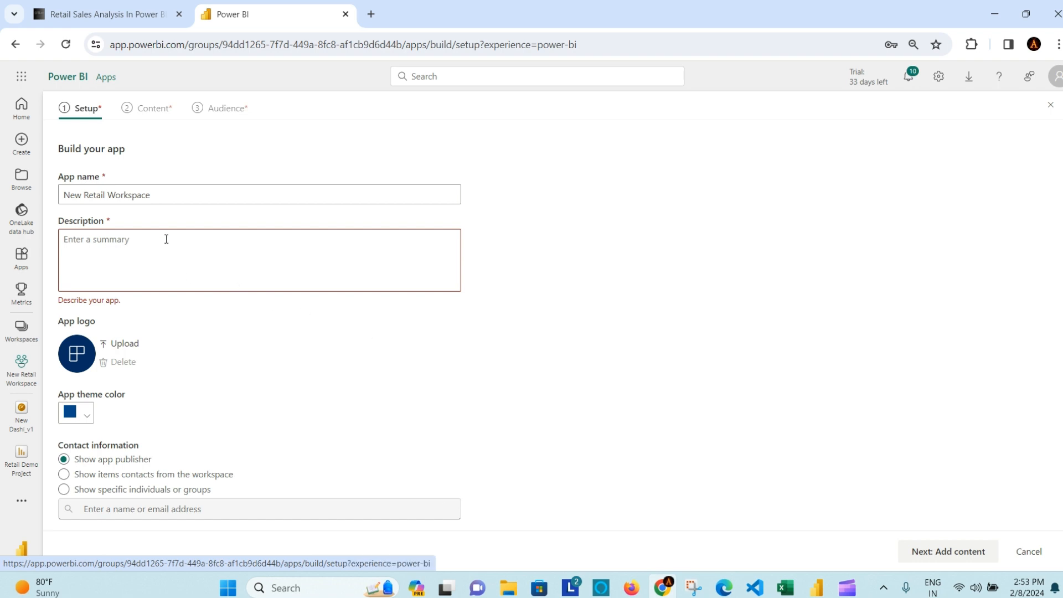
{"action": "left_click", "coordinate": [163, 193]}
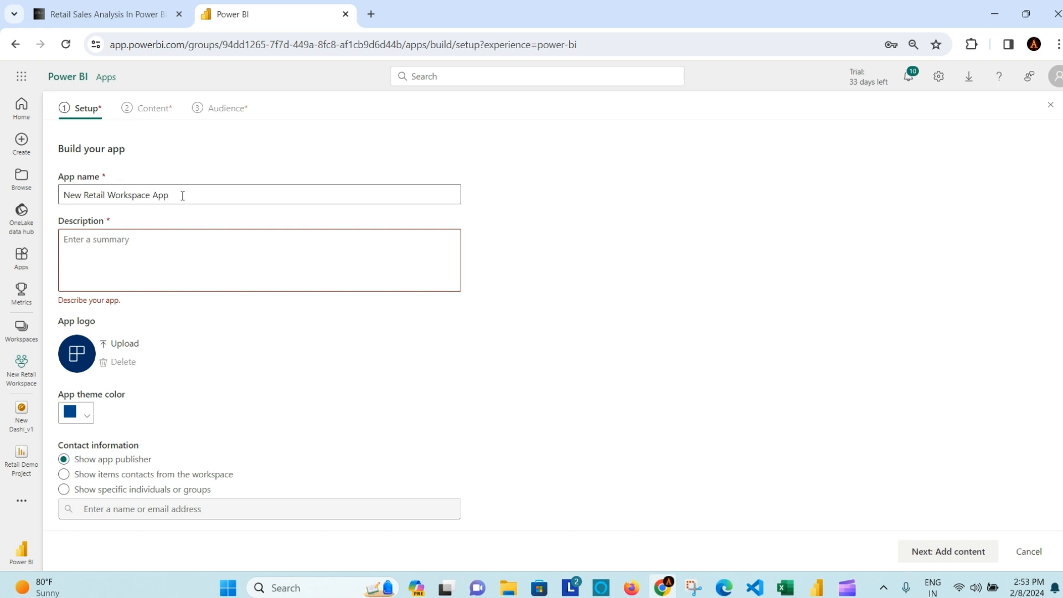
{"action": "left_click", "coordinate": [142, 248]}
{"action": "left_click_drag", "start_coordinate": [192, 192], "coordinate": [22, 196]}
{"action": "key", "text": "ctrl+c"}
{"action": "left_click", "coordinate": [180, 257]}
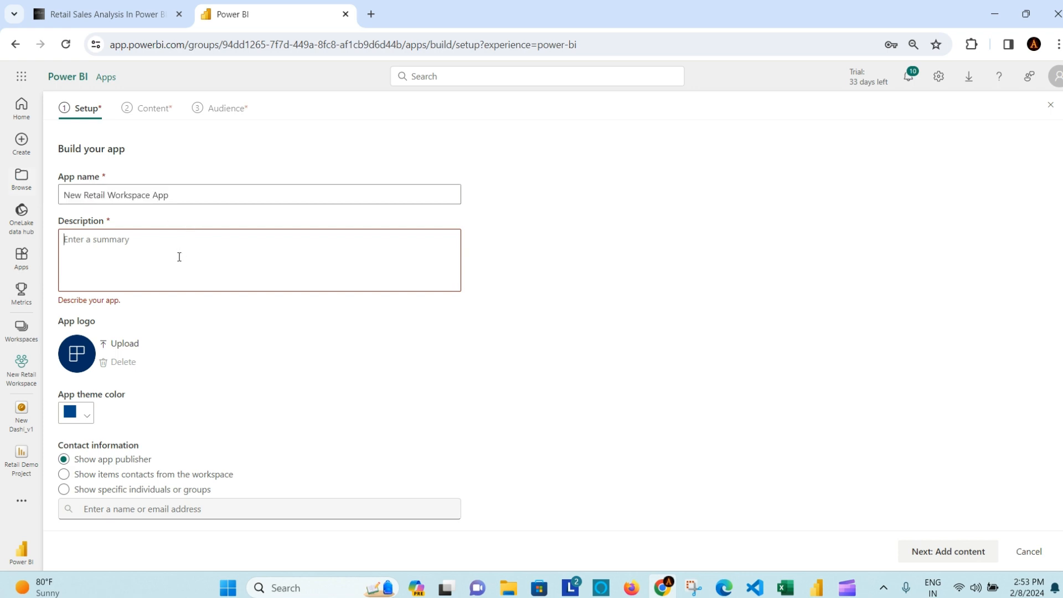
{"action": "key", "text": "ctrl+v"}
{"action": "scroll", "coordinate": [261, 336], "scroll_direction": "down", "scroll_amount": 1}
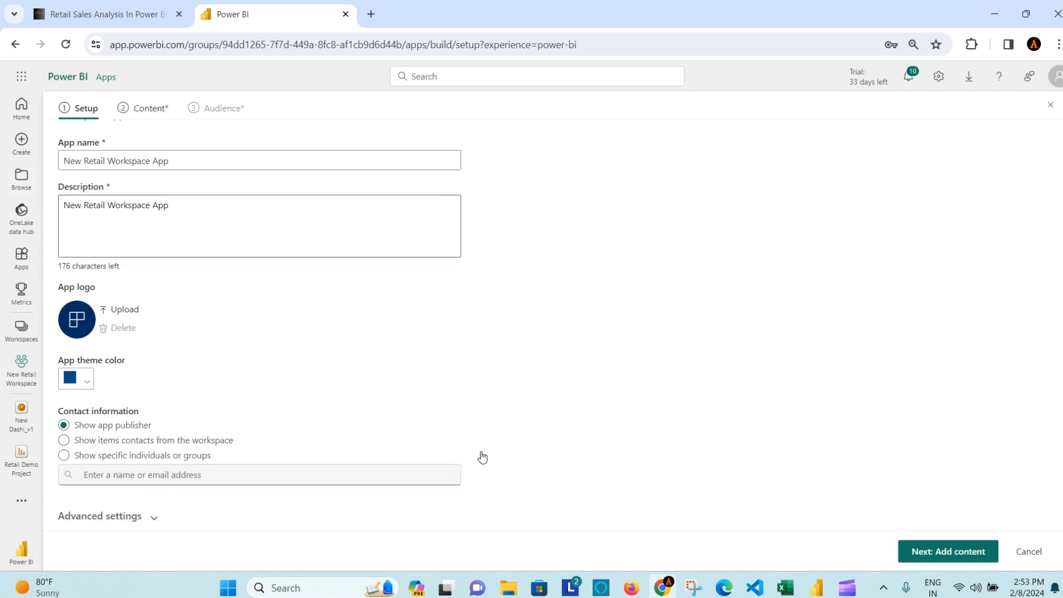
{"action": "left_click", "coordinate": [965, 554]}
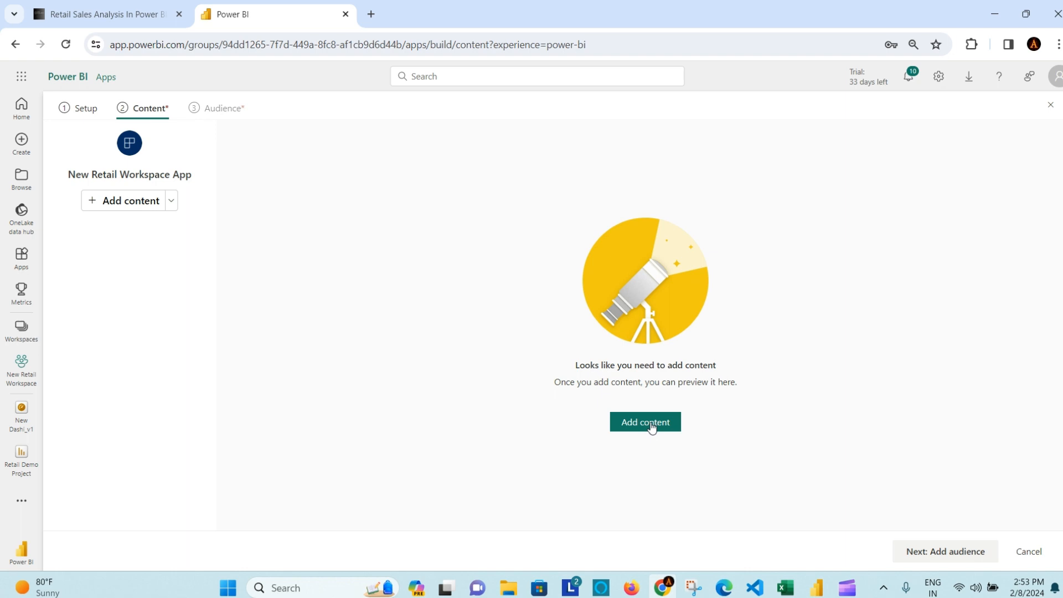
Step: Add the Retail Demo Project report and New Dashi_v1 dashboard as the app's content
{"action": "left_click", "coordinate": [172, 203]}
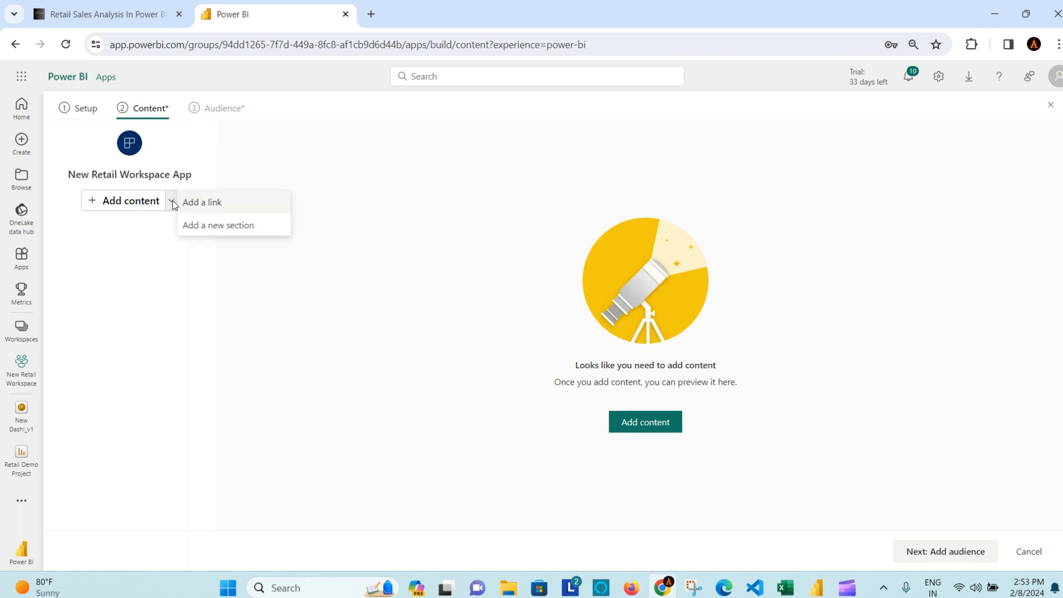
{"action": "left_click", "coordinate": [651, 424]}
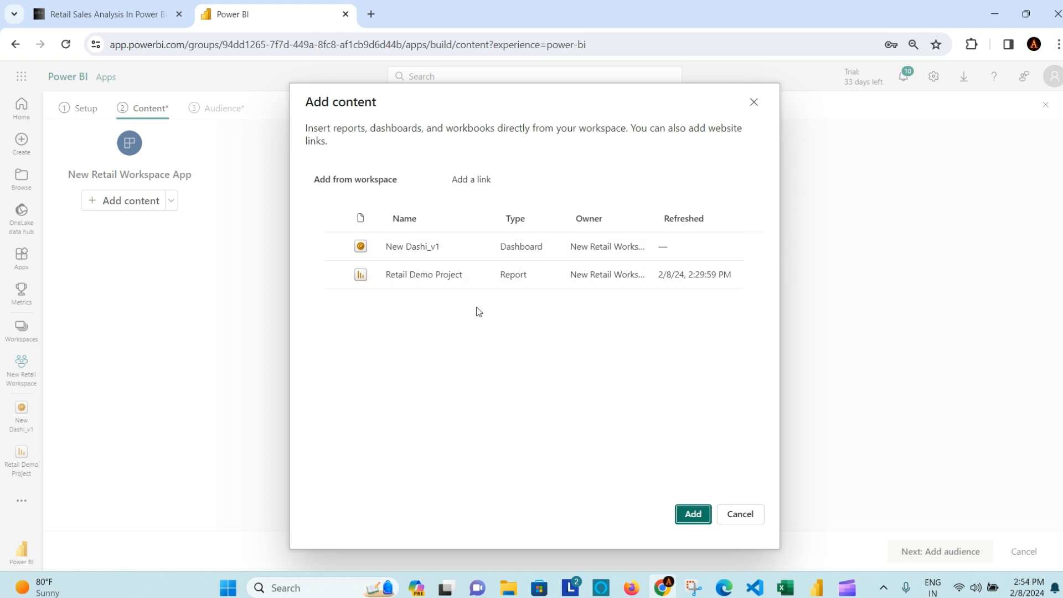
{"action": "left_click", "coordinate": [336, 274]}
{"action": "left_click", "coordinate": [336, 247]}
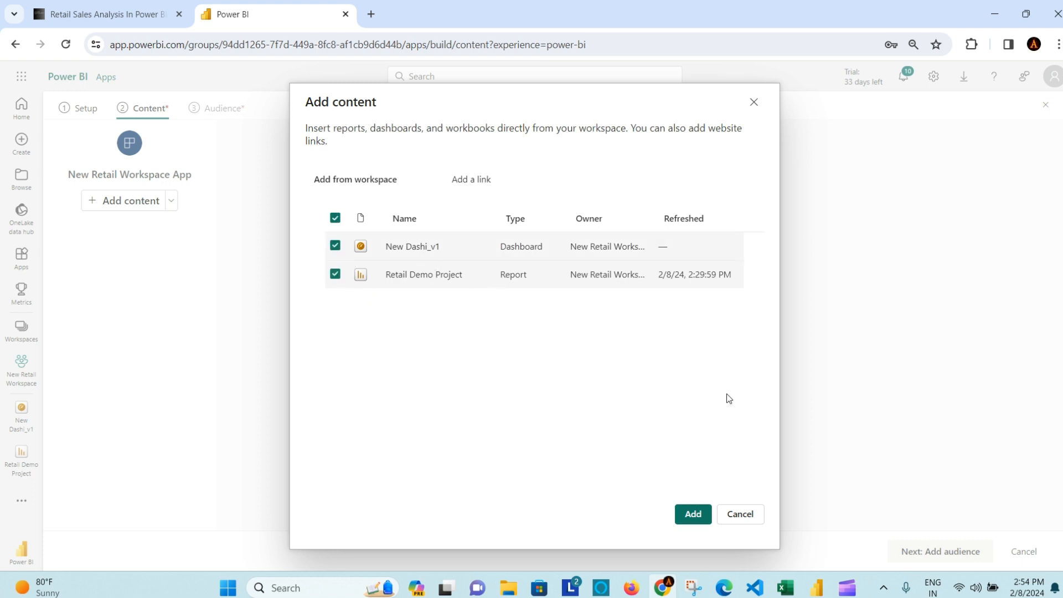
{"action": "left_click", "coordinate": [700, 513]}
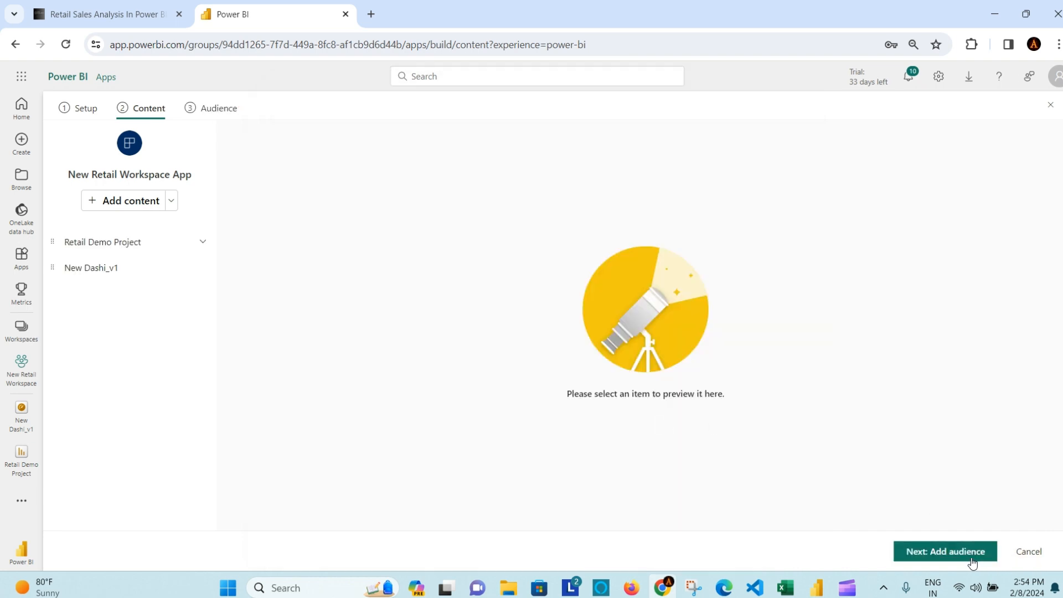
{"action": "left_click", "coordinate": [966, 554]}
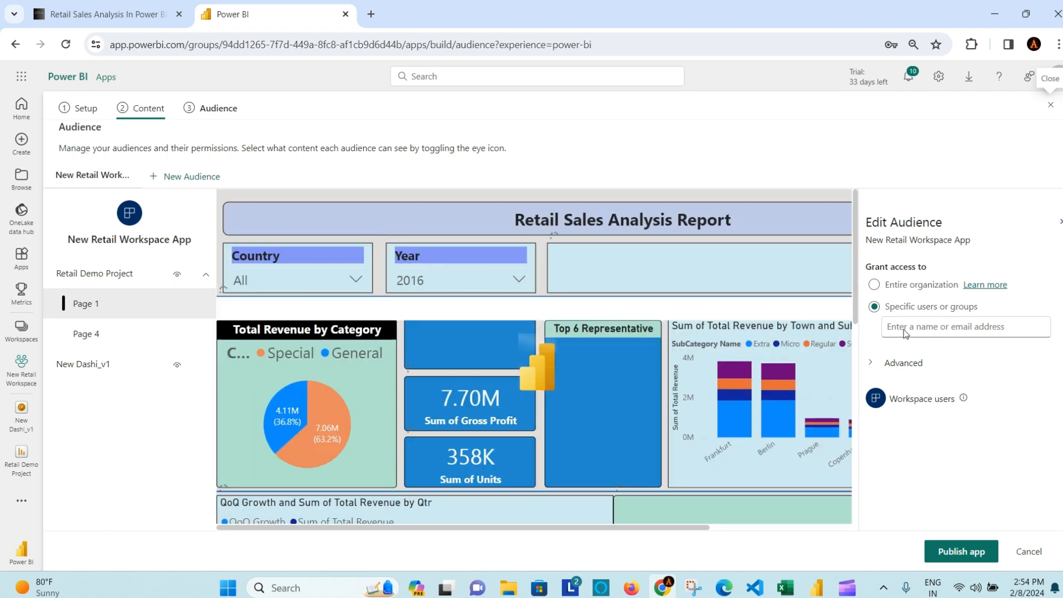
Step: Publish the app to the entire organization, copy its link, and go to the Apps list
{"action": "left_click", "coordinate": [927, 330]}
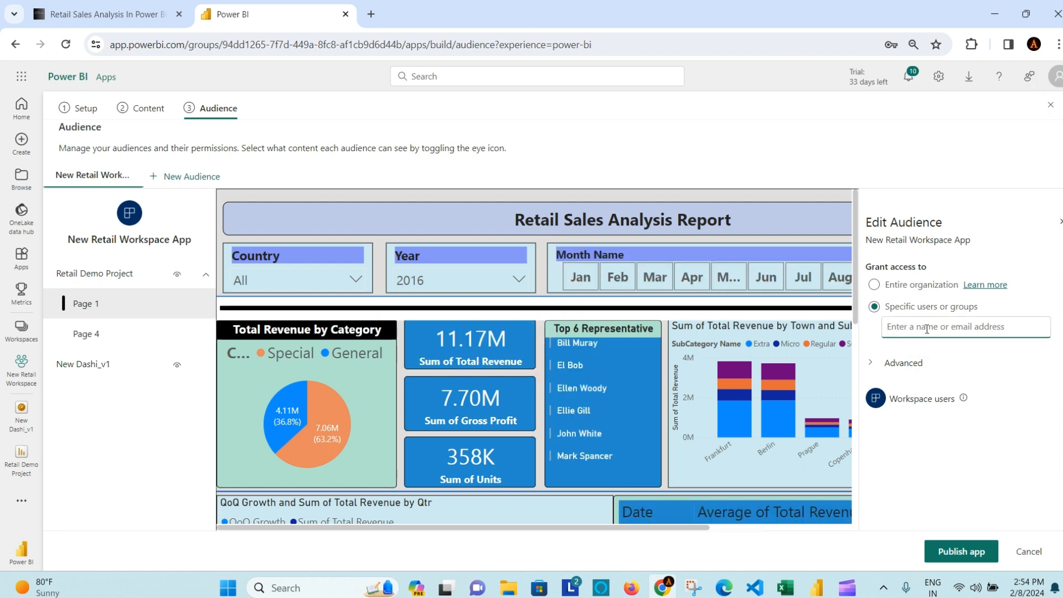
{"action": "left_click", "coordinate": [879, 289]}
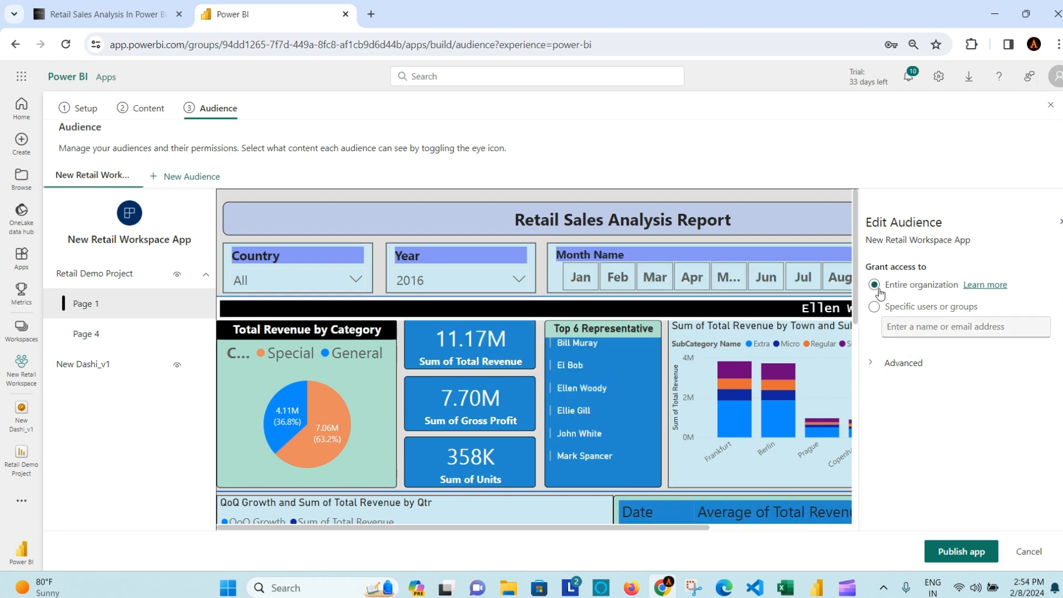
{"action": "left_click", "coordinate": [967, 556]}
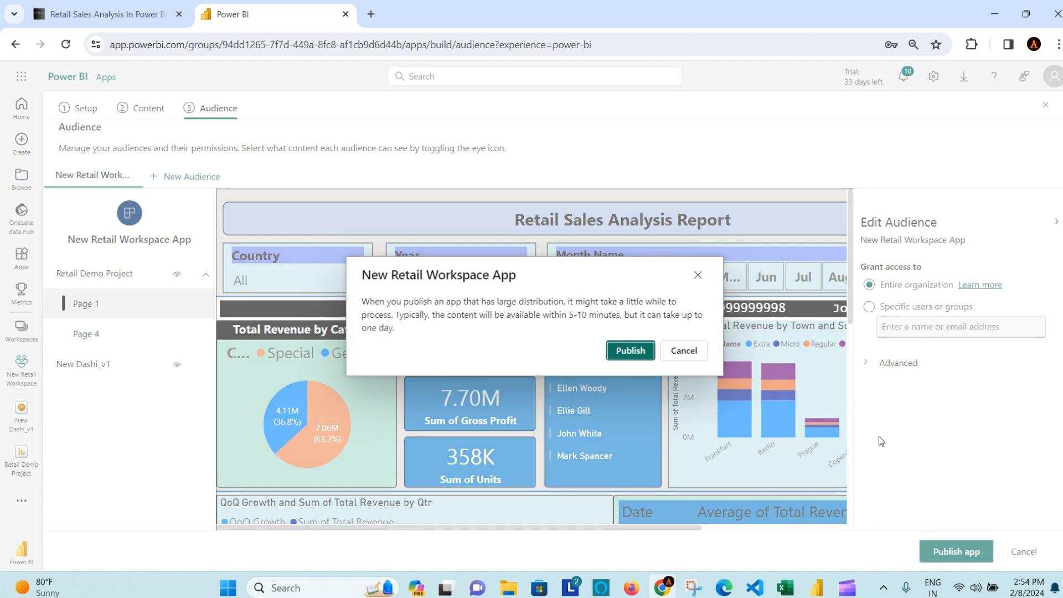
{"action": "left_click", "coordinate": [631, 351]}
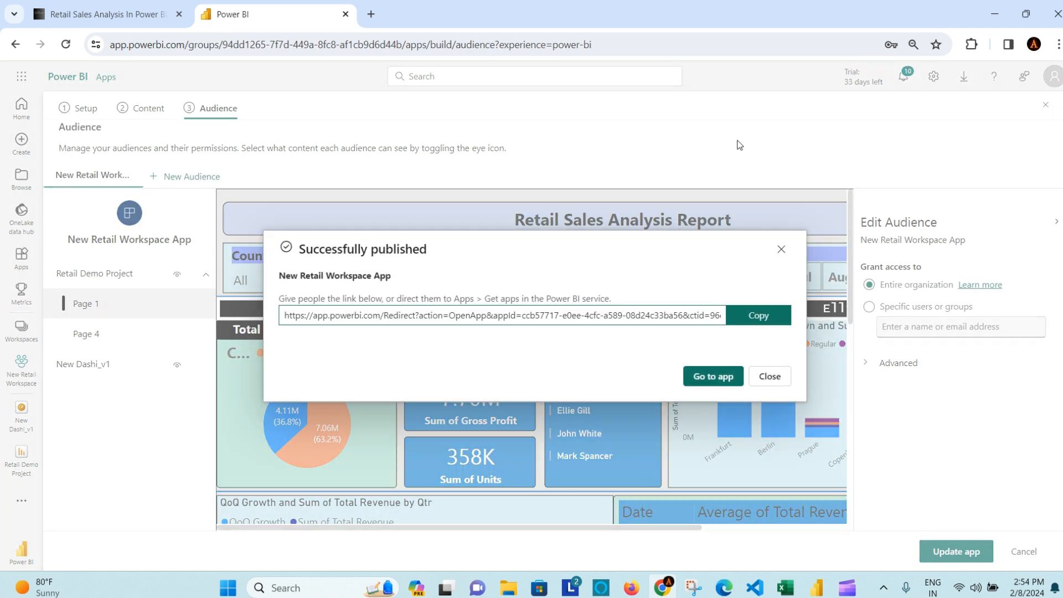
{"action": "left_click", "coordinate": [760, 320]}
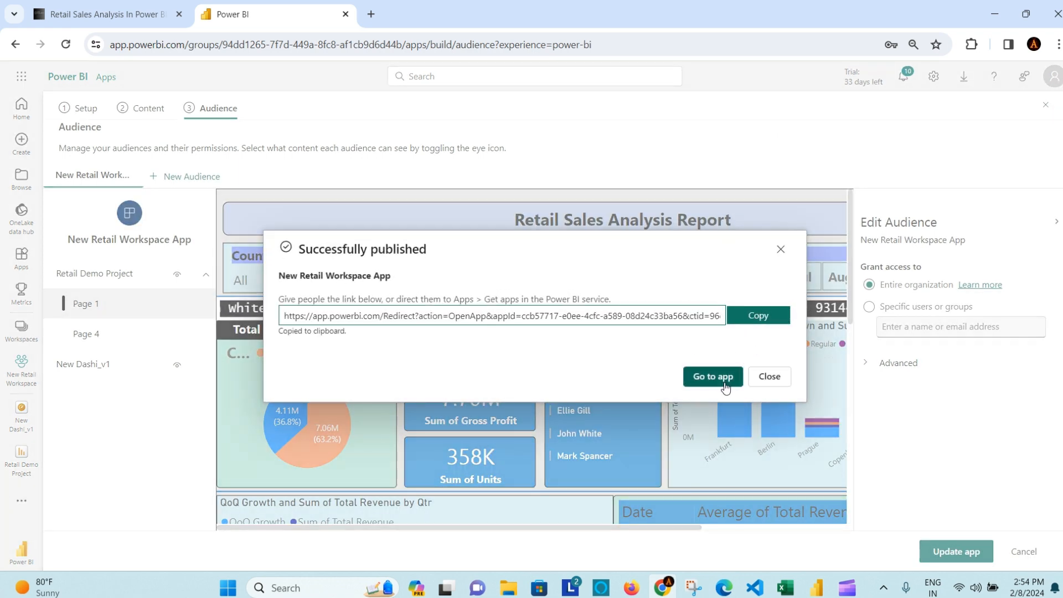
{"action": "left_click", "coordinate": [780, 252]}
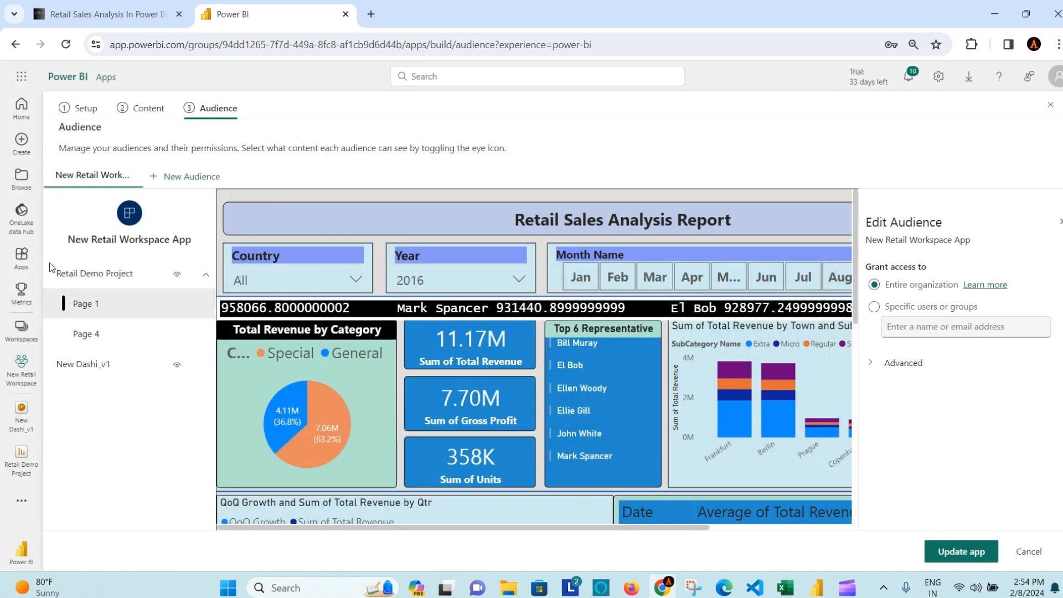
{"action": "left_click", "coordinate": [21, 258]}
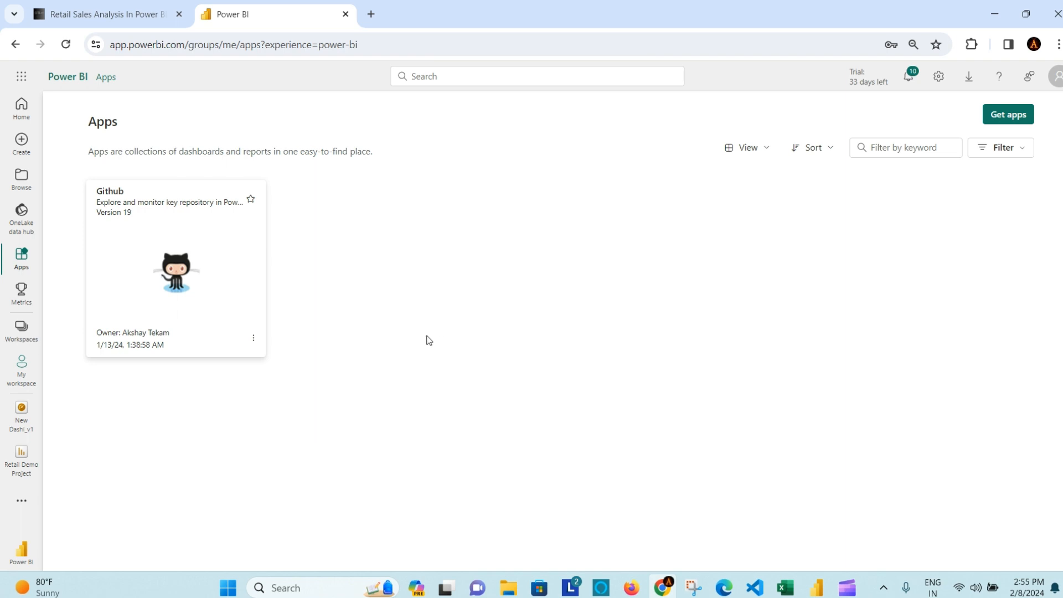
Step: Open the copied app link in a new tab and view the app's New Dashi_v1 dashboard
{"action": "left_click", "coordinate": [66, 44]}
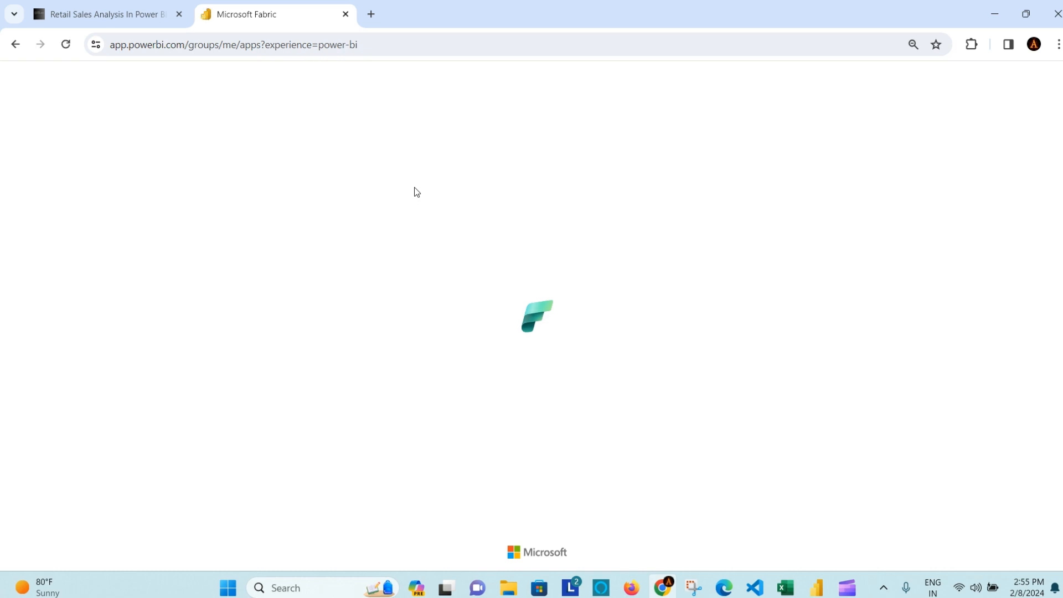
{"action": "left_click", "coordinate": [371, 13]}
{"action": "key", "text": "ctrl+v"}
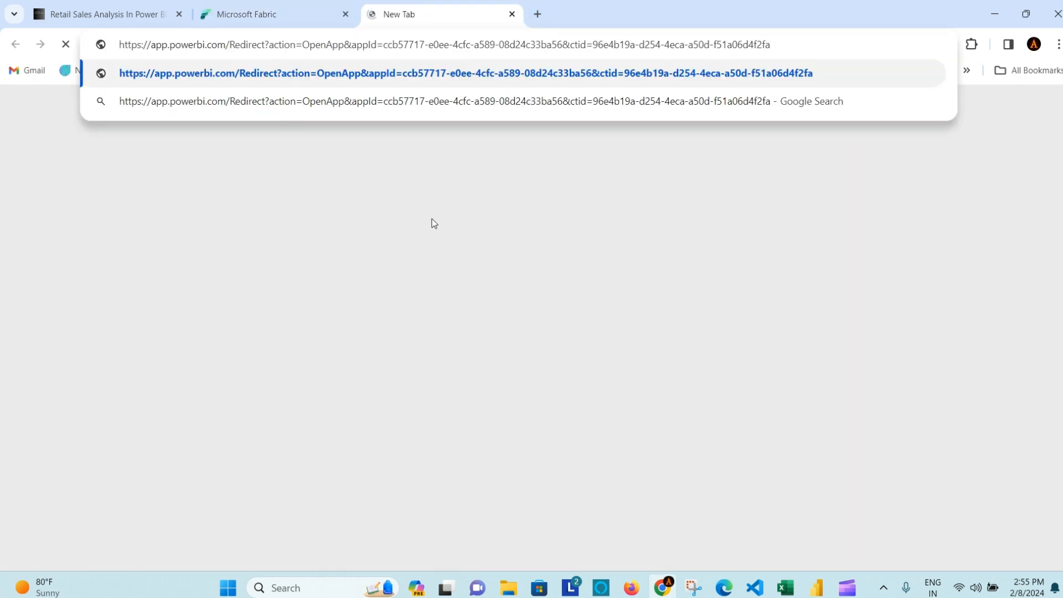
{"action": "key", "text": "Return"}
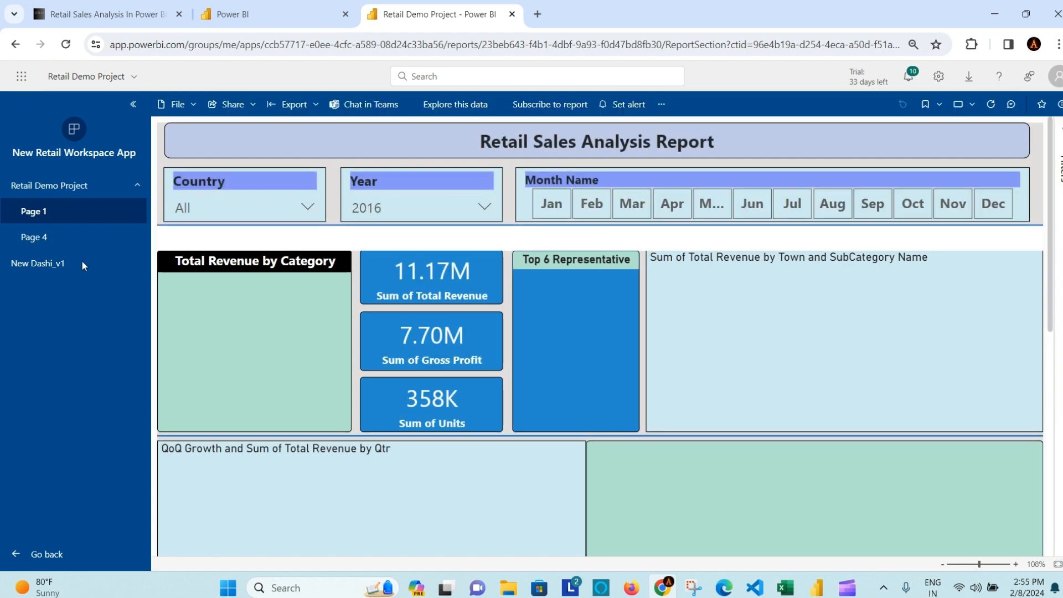
{"action": "left_click", "coordinate": [51, 268]}
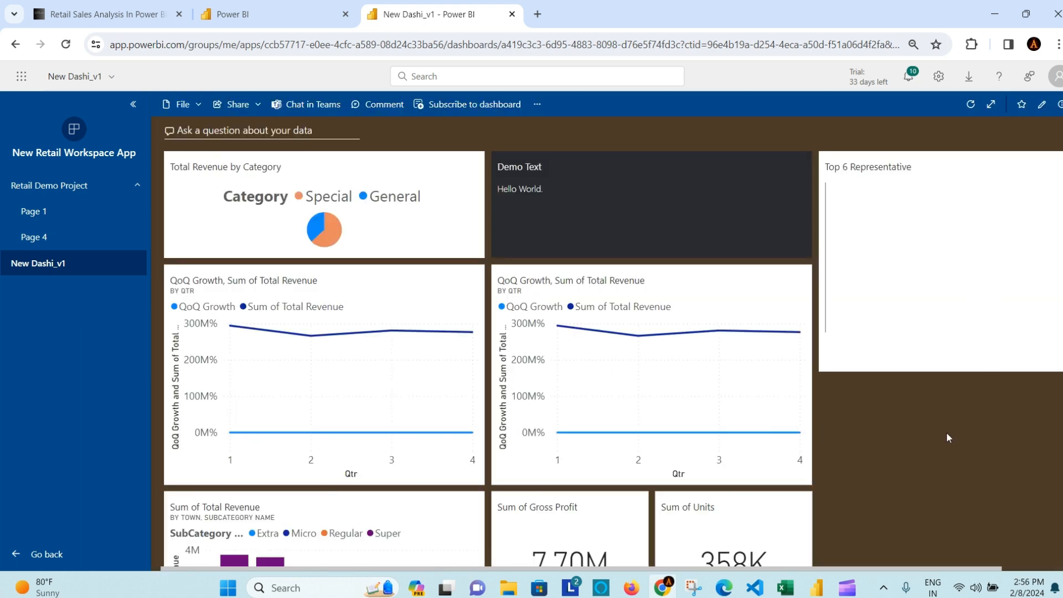
{"action": "scroll", "coordinate": [947, 436], "scroll_direction": "down", "scroll_amount": 3}
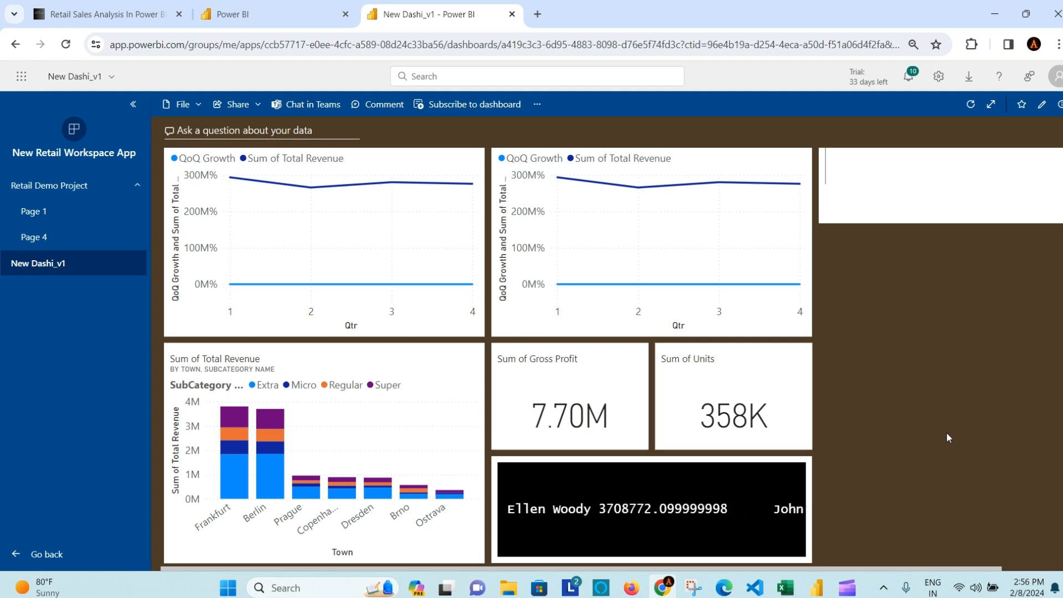
{"action": "scroll", "coordinate": [919, 438], "scroll_direction": "up", "scroll_amount": 3}
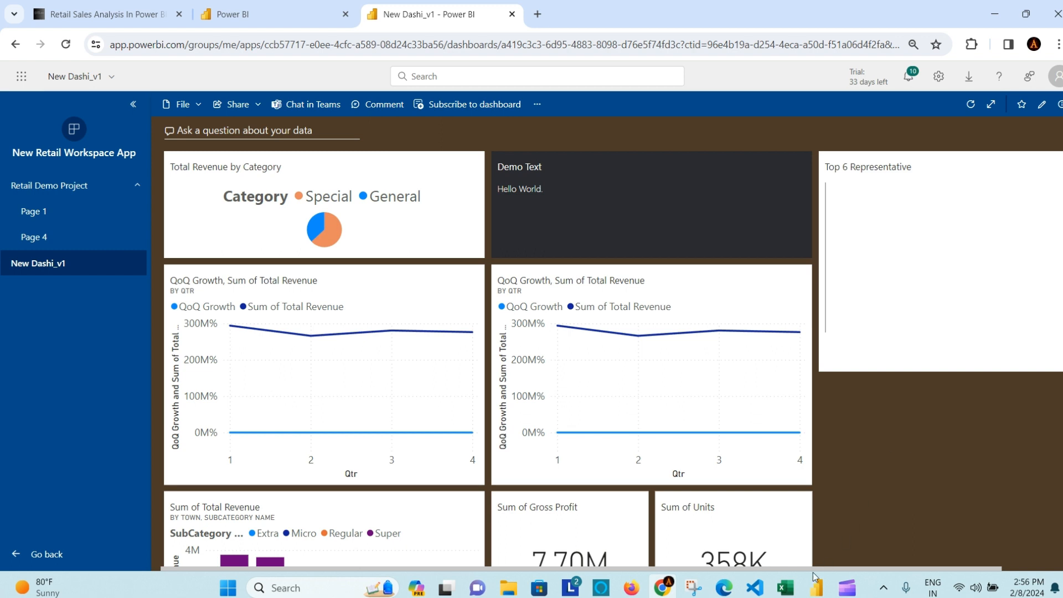
{"action": "left_click", "coordinate": [755, 589]}
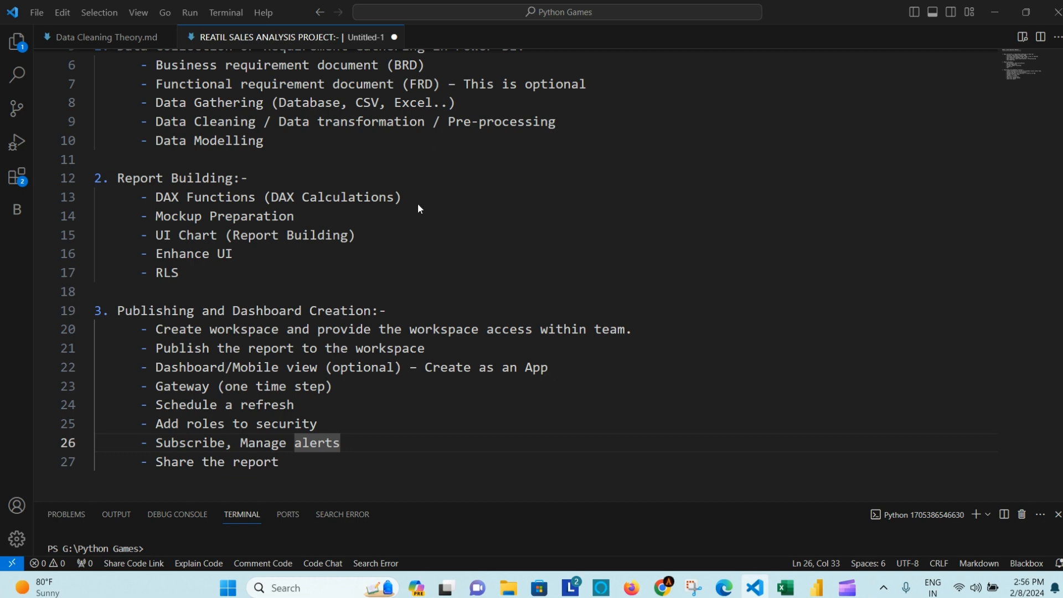
{"action": "scroll", "coordinate": [418, 204], "scroll_direction": "up", "scroll_amount": 2}
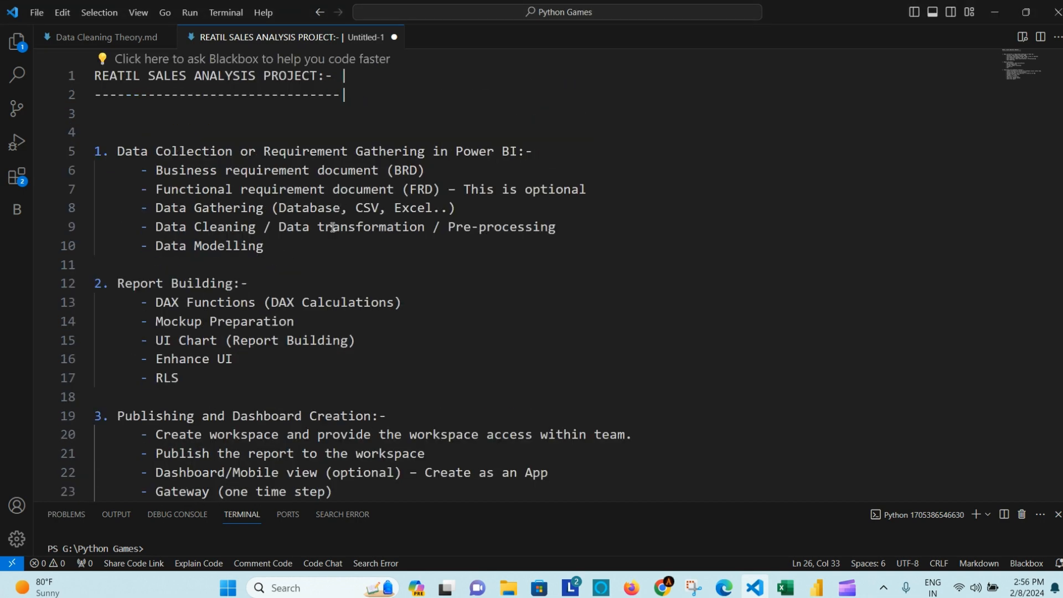
{"action": "left_click", "coordinate": [332, 227]}
{"action": "left_click", "coordinate": [287, 245]}
{"action": "scroll", "coordinate": [344, 244], "scroll_direction": "down", "scroll_amount": 1}
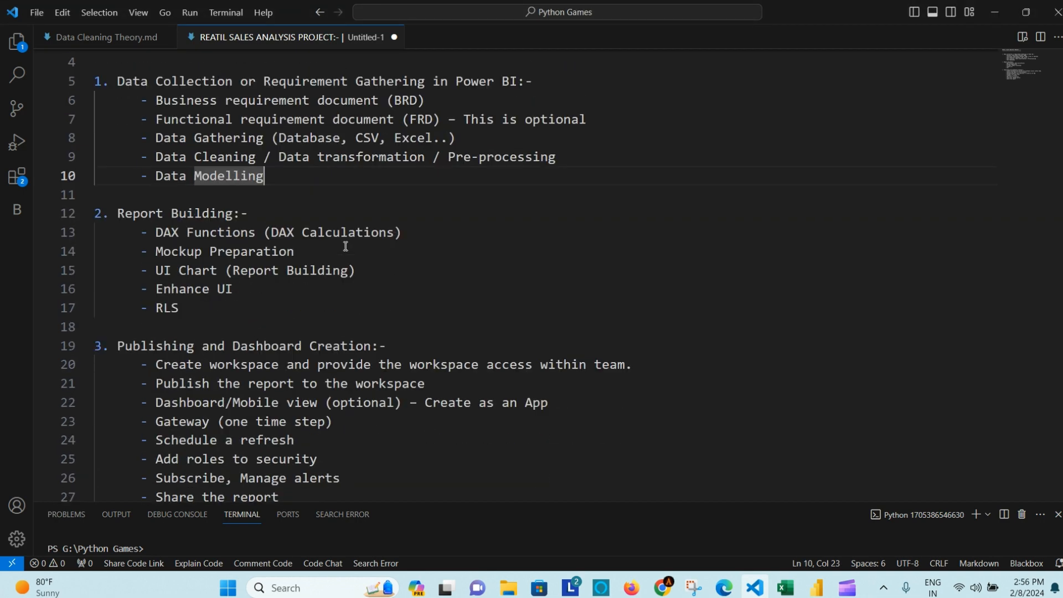
{"action": "left_click", "coordinate": [260, 214]}
{"action": "scroll", "coordinate": [343, 237], "scroll_direction": "down", "scroll_amount": 1}
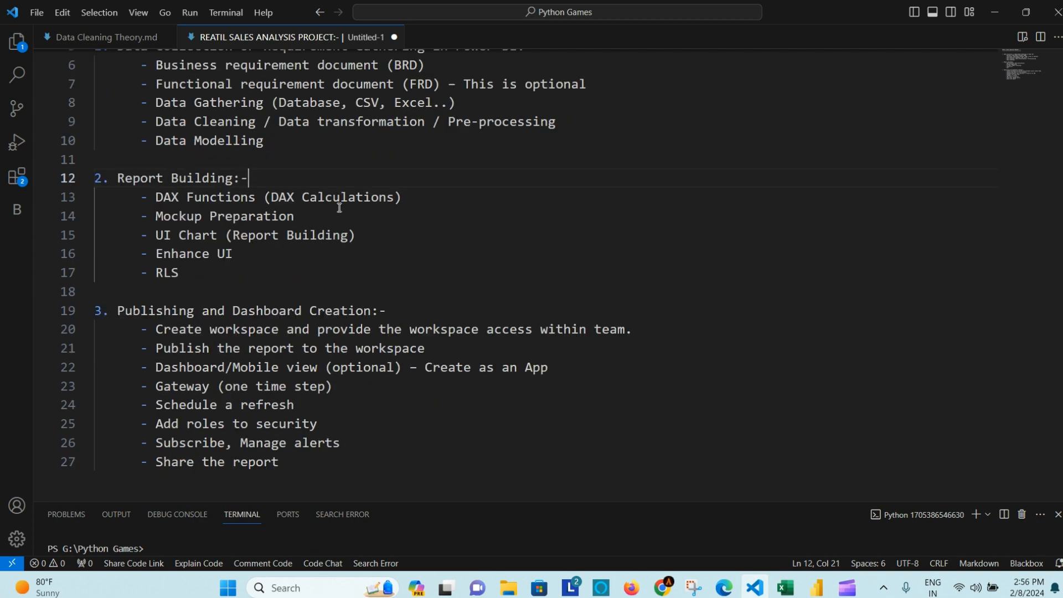
{"action": "left_click", "coordinate": [340, 216]}
{"action": "scroll", "coordinate": [391, 261], "scroll_direction": "down", "scroll_amount": 1}
{"action": "left_click", "coordinate": [277, 204]}
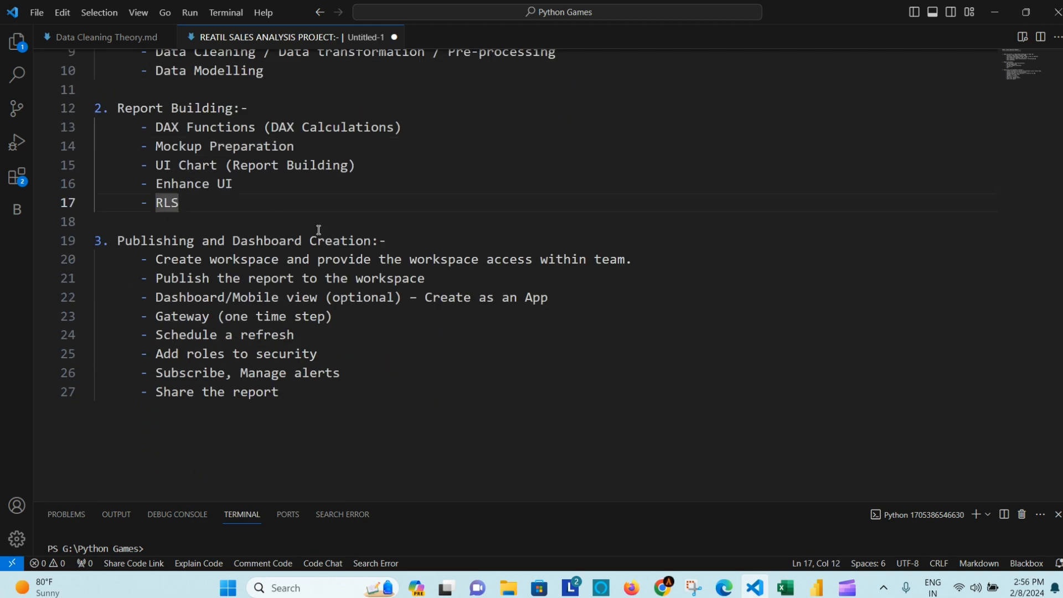
{"action": "scroll", "coordinate": [395, 256], "scroll_direction": "down", "scroll_amount": 1}
{"action": "left_click_drag", "start_coordinate": [347, 337], "coordinate": [218, 244]}
{"action": "left_click", "coordinate": [362, 302]}
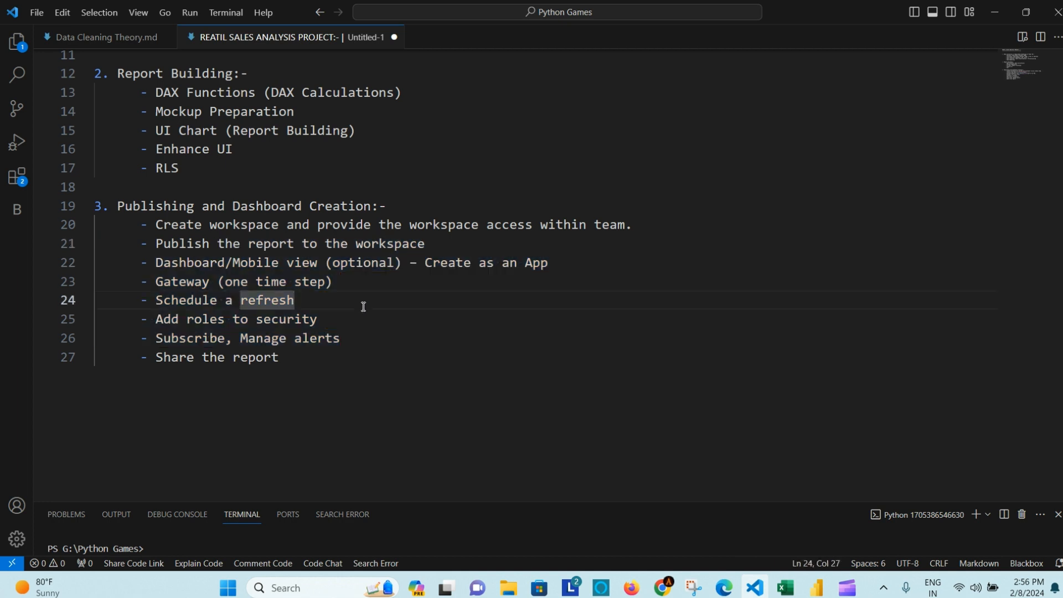
{"action": "scroll", "coordinate": [363, 305], "scroll_direction": "down", "scroll_amount": 1}
{"action": "left_click", "coordinate": [184, 251]}
{"action": "left_click", "coordinate": [271, 265]}
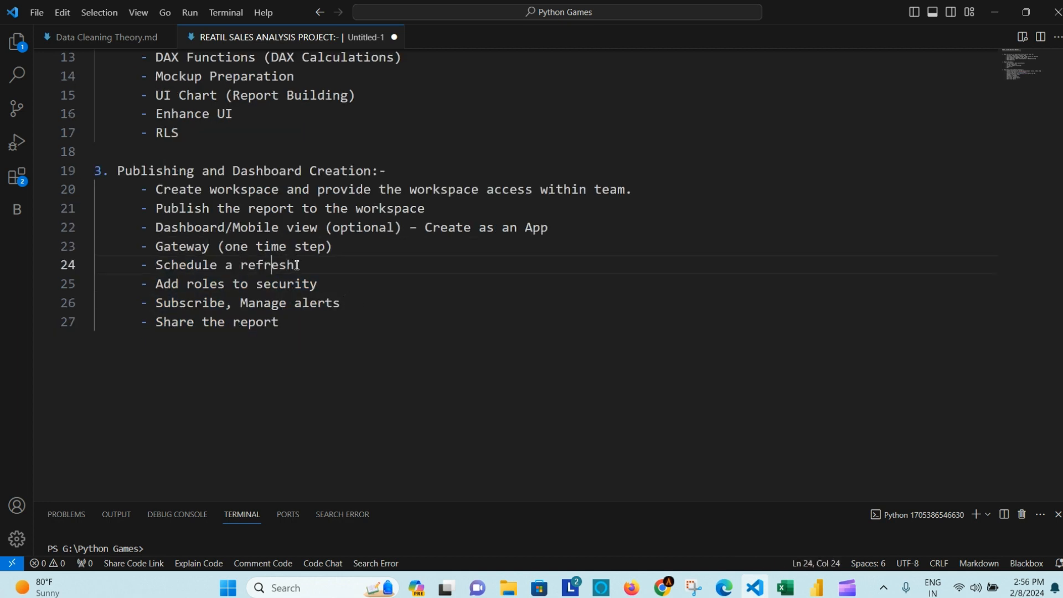
{"action": "left_click", "coordinate": [341, 289]}
{"action": "left_click", "coordinate": [370, 304]}
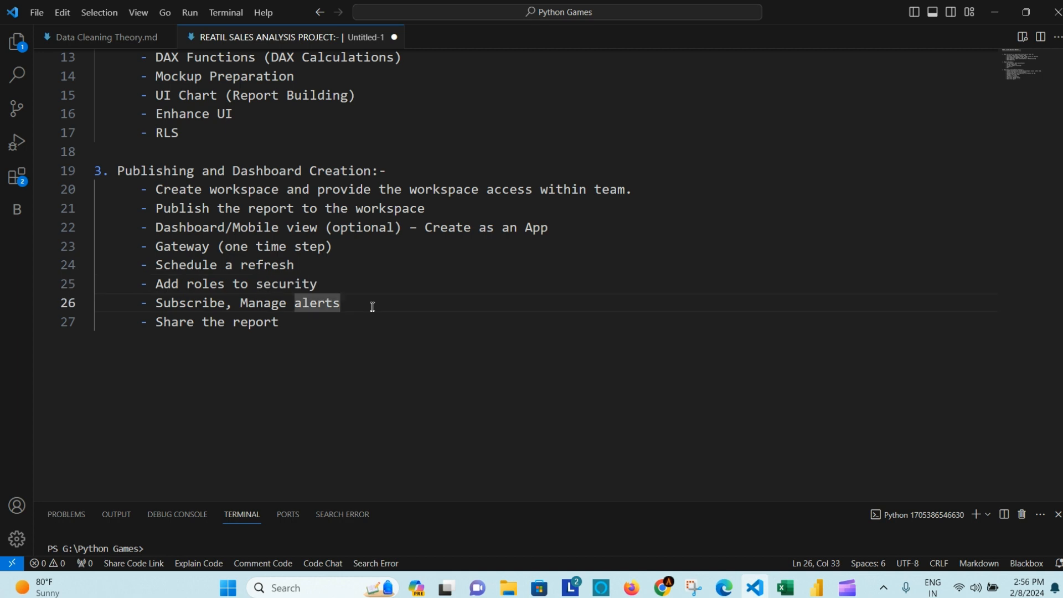
{"action": "left_click", "coordinate": [197, 305]}
{"action": "double_click", "coordinate": [197, 305]}
{"action": "double_click", "coordinate": [325, 304]}
{"action": "left_click", "coordinate": [361, 304]}
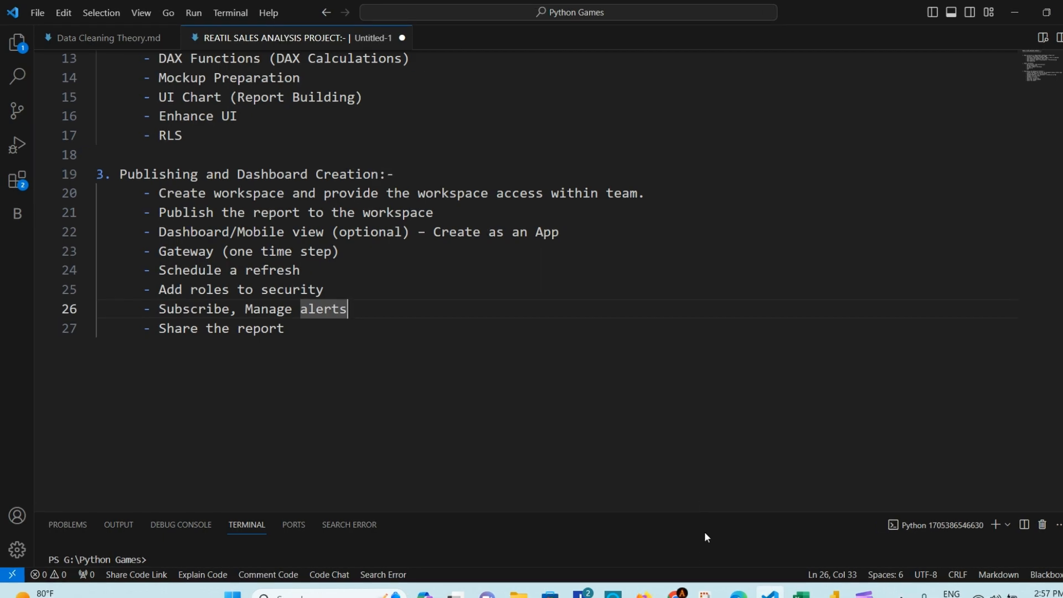
{"action": "left_click", "coordinate": [663, 587]}
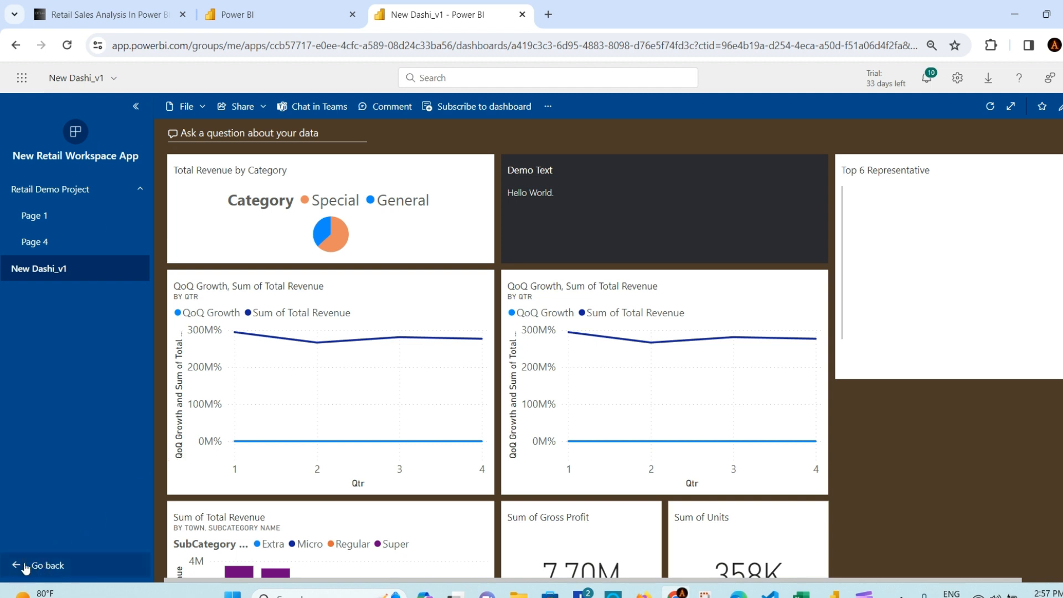
Step: Go to New Retail Workspace through Workspaces and open the Retail Demo Project report
{"action": "left_click", "coordinate": [44, 565]}
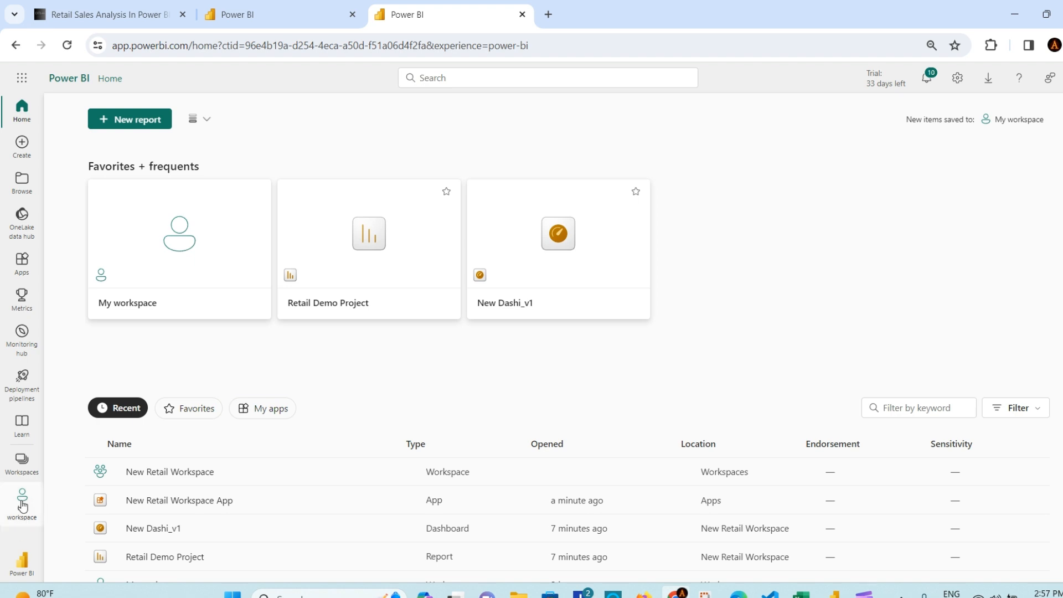
{"action": "left_click", "coordinate": [24, 465]}
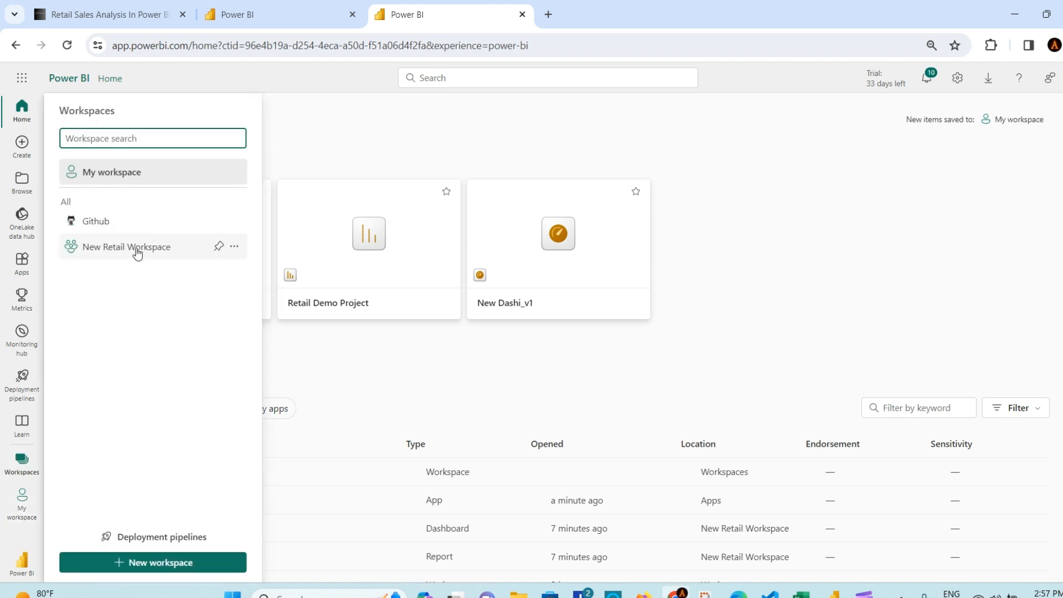
{"action": "left_click", "coordinate": [172, 254]}
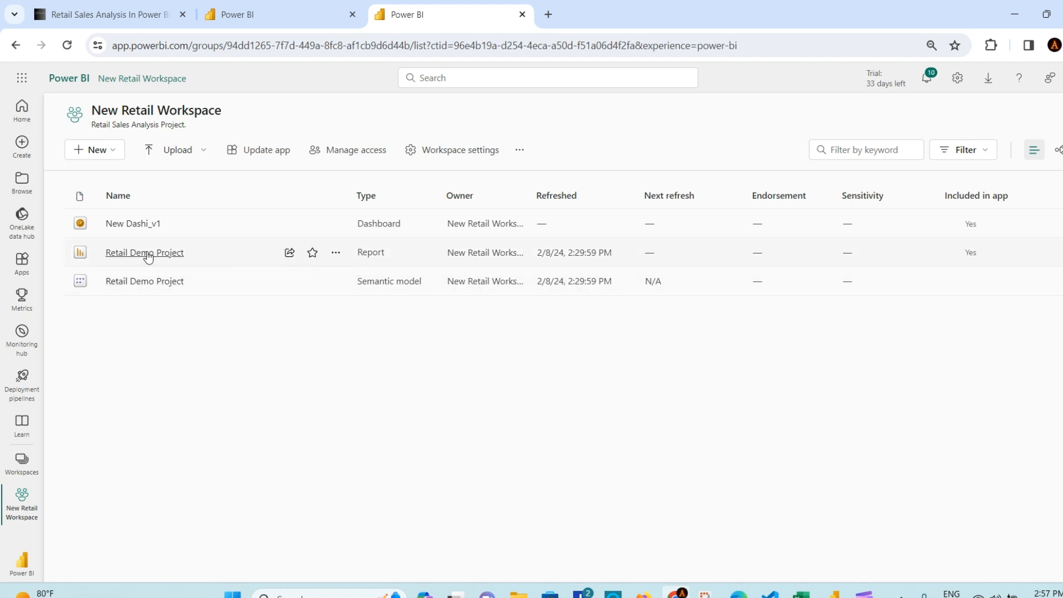
{"action": "left_click", "coordinate": [147, 254]}
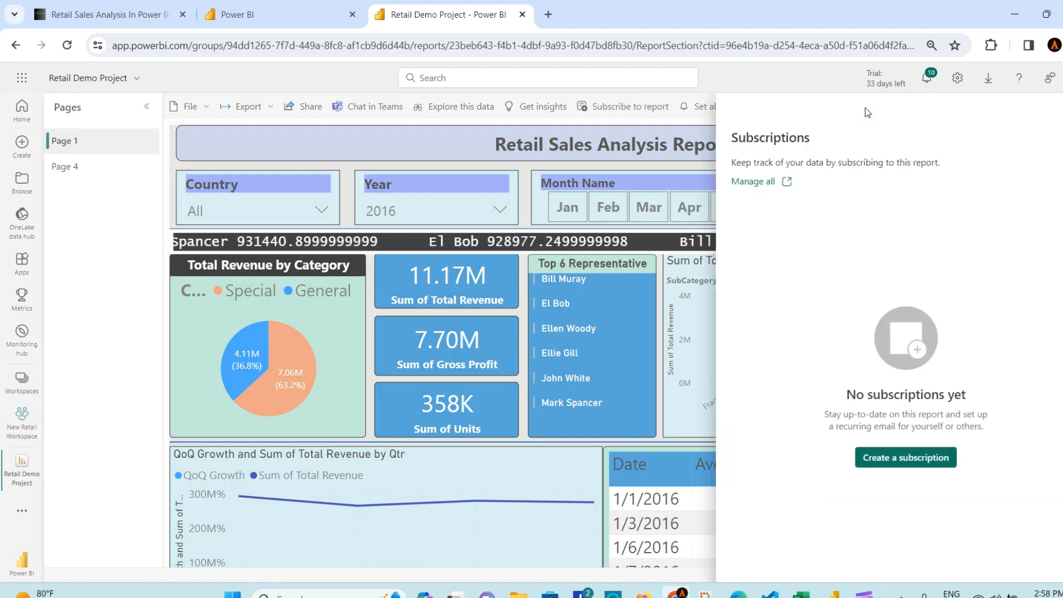
Step: Save a weekly 3:00 PM email subscription for the report's Page 1
{"action": "left_click", "coordinate": [913, 461]}
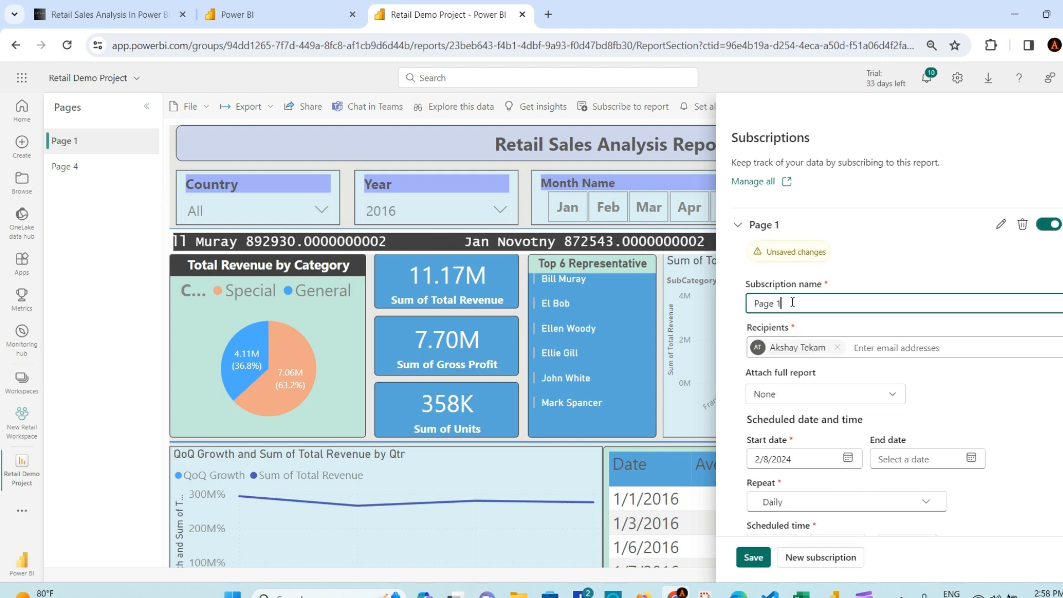
{"action": "left_click", "coordinate": [909, 348]}
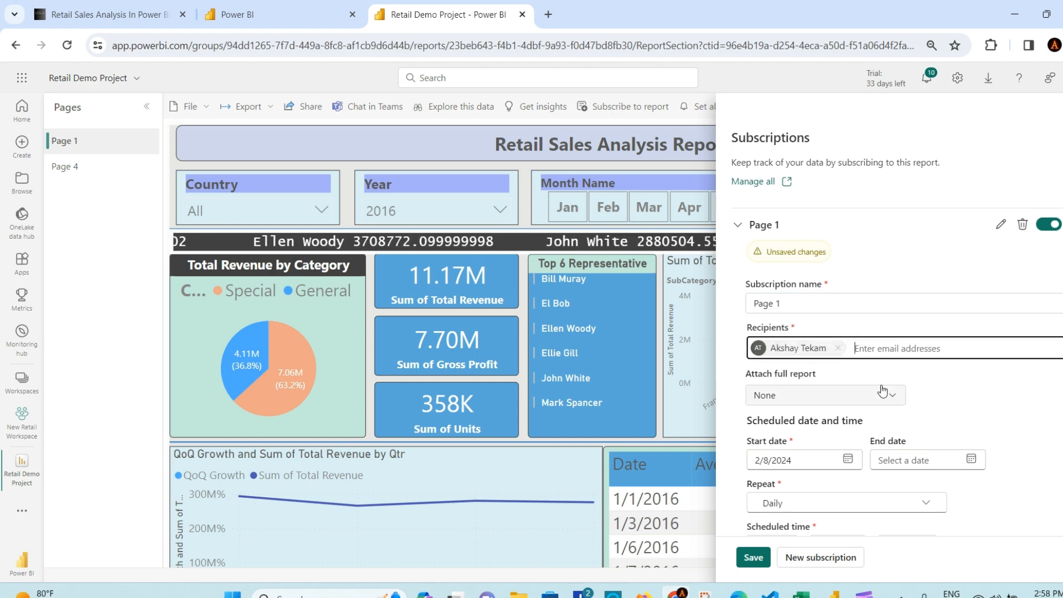
{"action": "scroll", "coordinate": [794, 402], "scroll_direction": "down", "scroll_amount": 3}
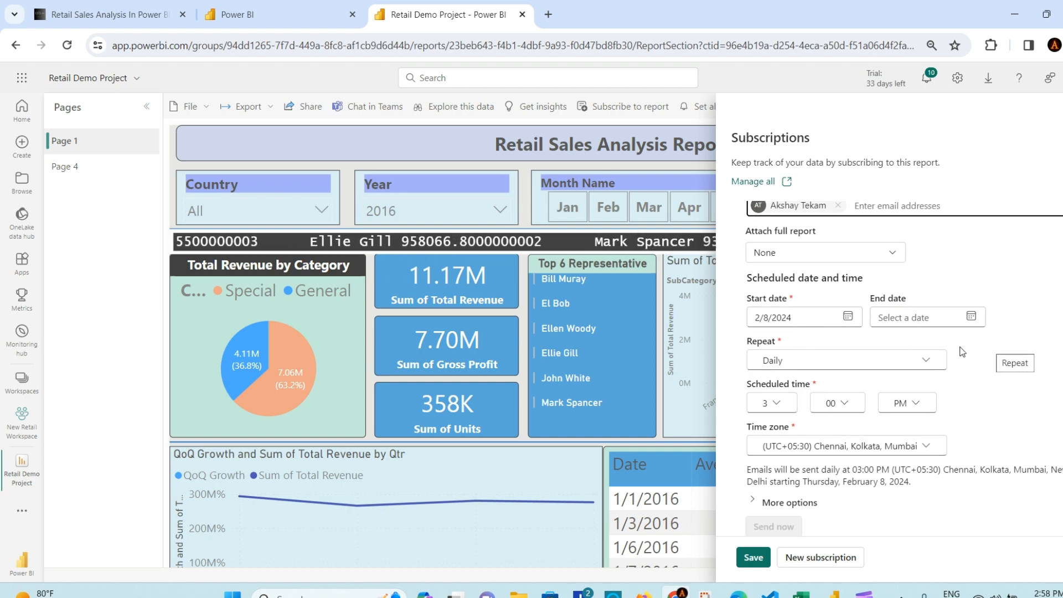
{"action": "left_click", "coordinate": [931, 366]}
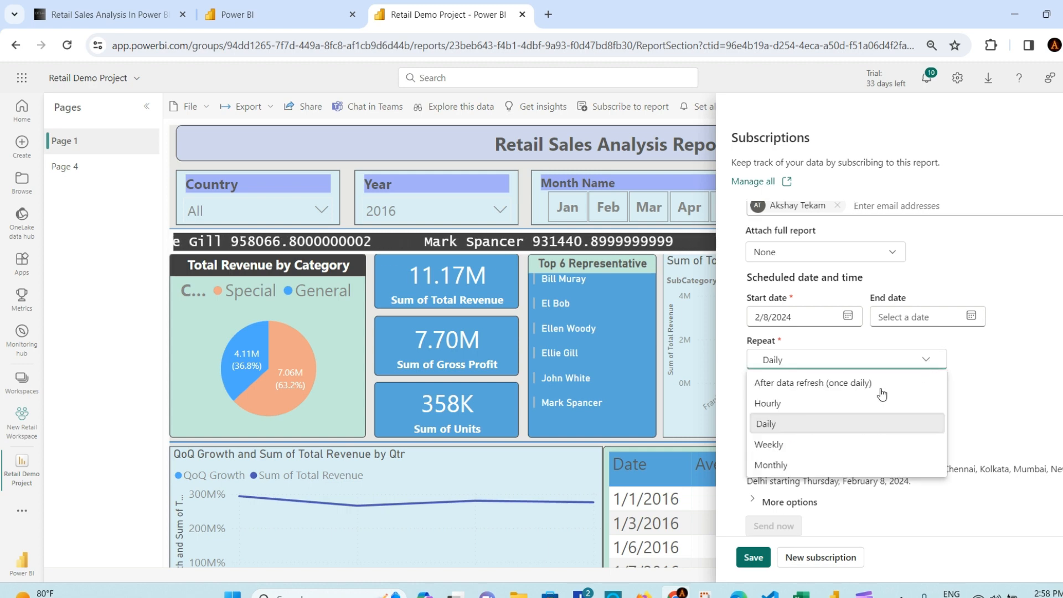
{"action": "left_click", "coordinate": [795, 444]}
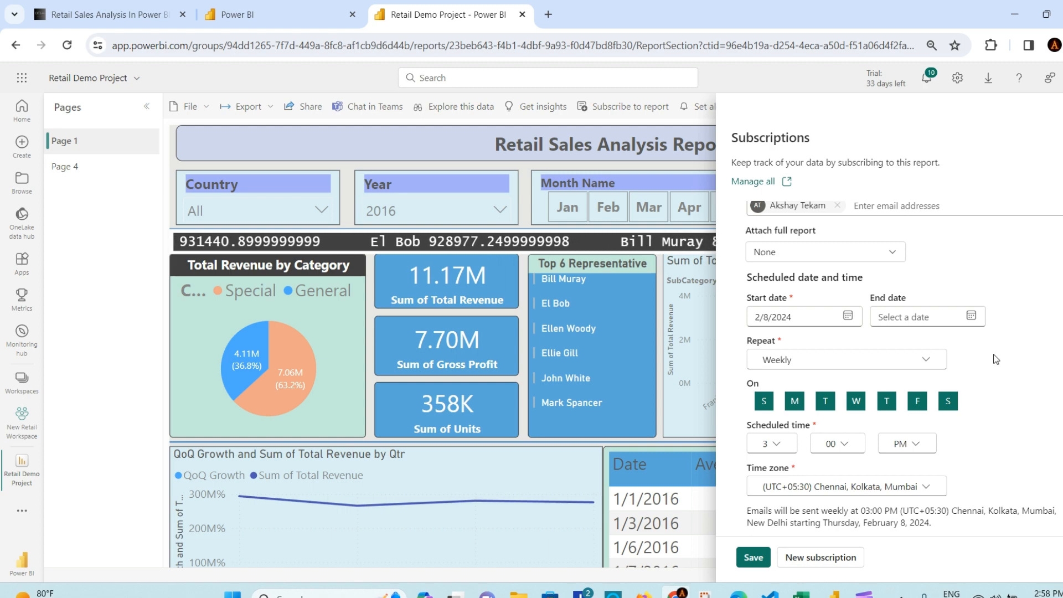
{"action": "scroll", "coordinate": [861, 395], "scroll_direction": "down", "scroll_amount": 1}
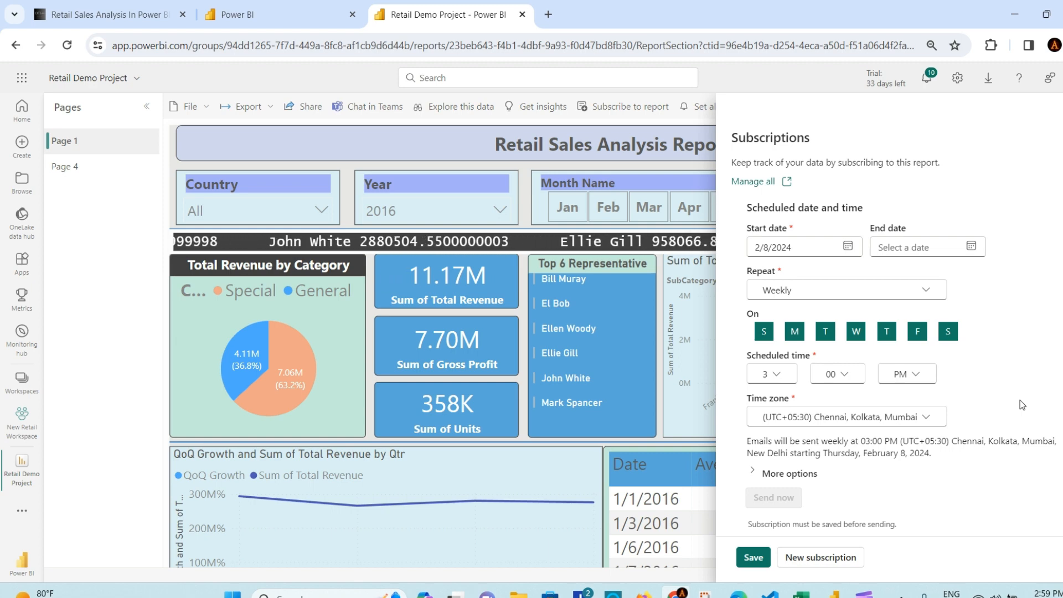
{"action": "scroll", "coordinate": [1022, 405], "scroll_direction": "up", "scroll_amount": 3}
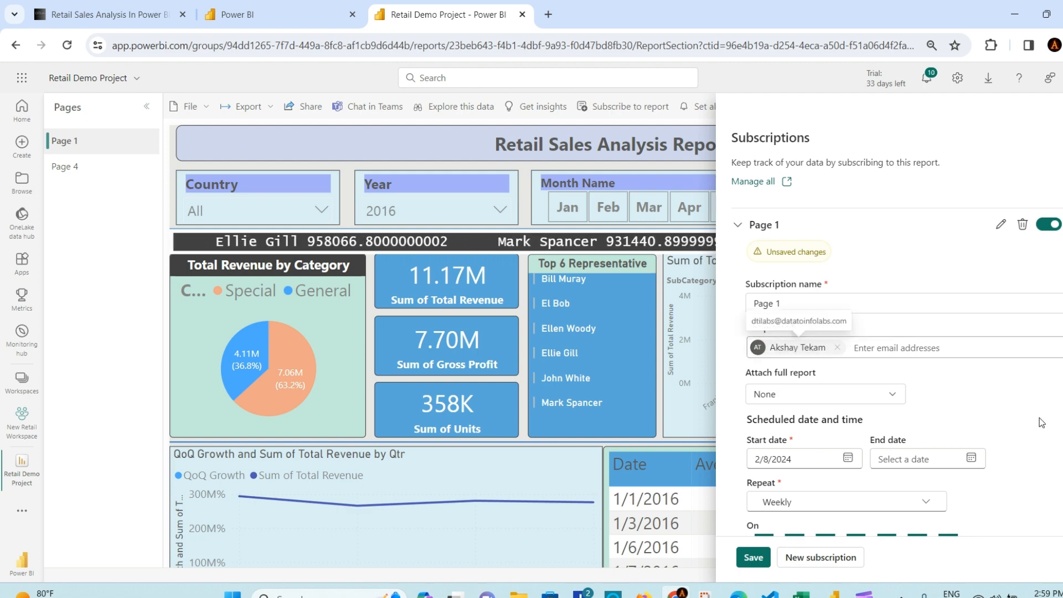
{"action": "scroll", "coordinate": [1025, 415], "scroll_direction": "down", "scroll_amount": 4}
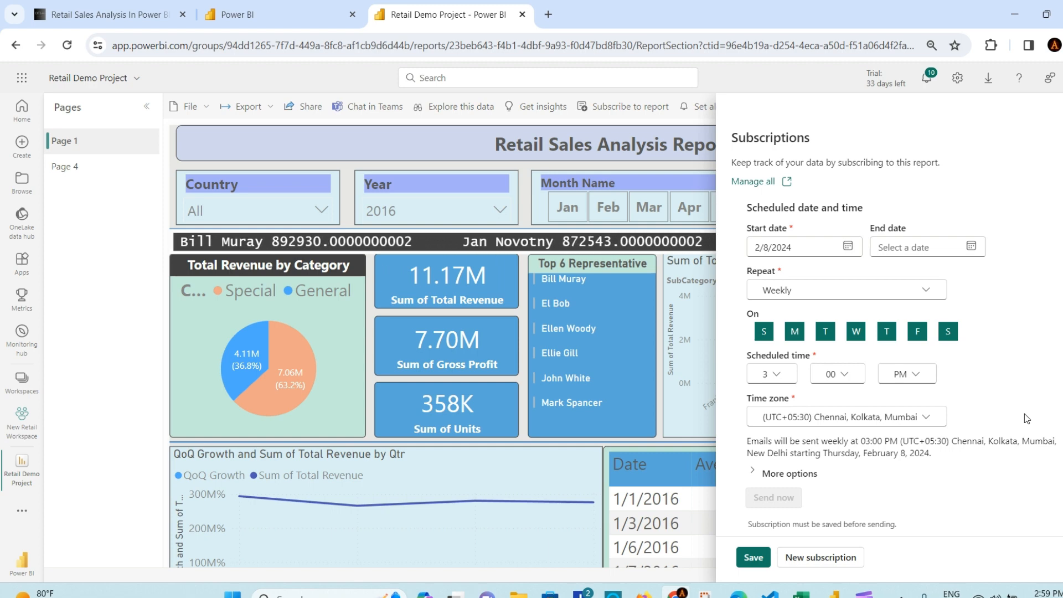
{"action": "left_click", "coordinate": [753, 557]}
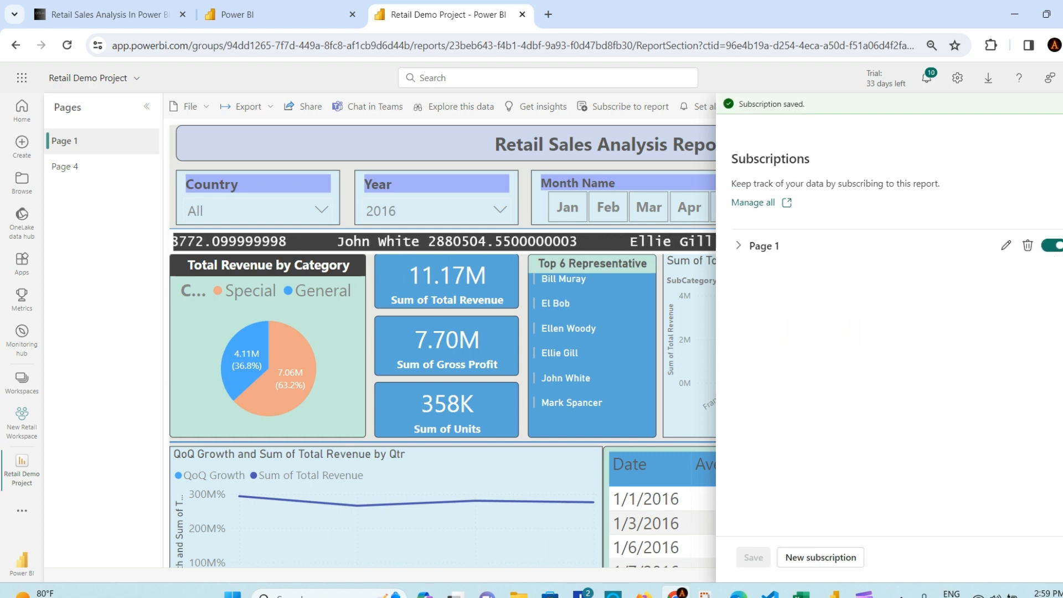
{"action": "left_click", "coordinate": [1061, 126]}
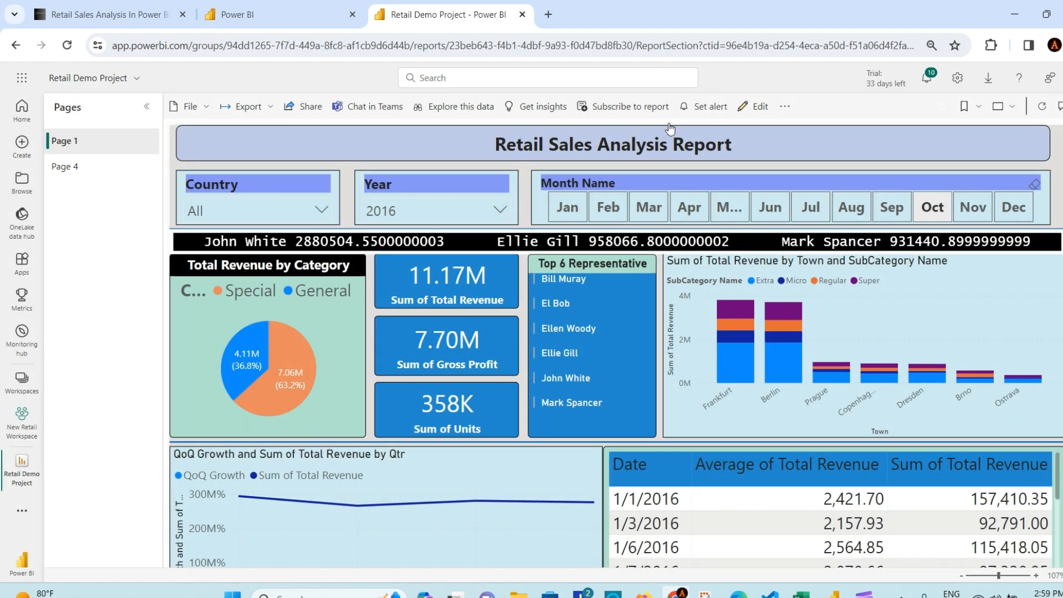
{"action": "left_click", "coordinate": [709, 111]}
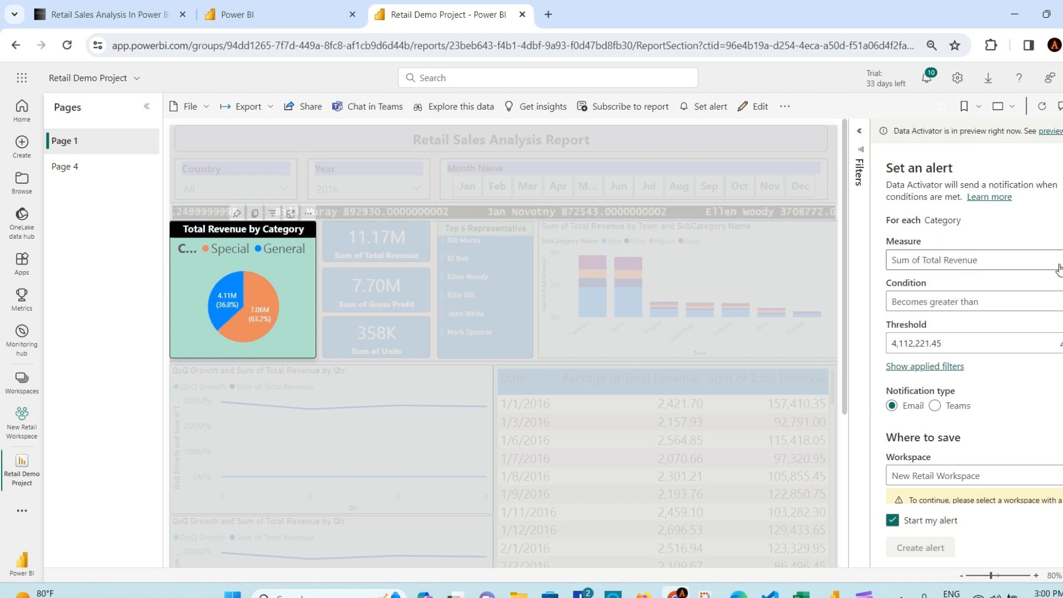
{"action": "left_click", "coordinate": [1059, 260]}
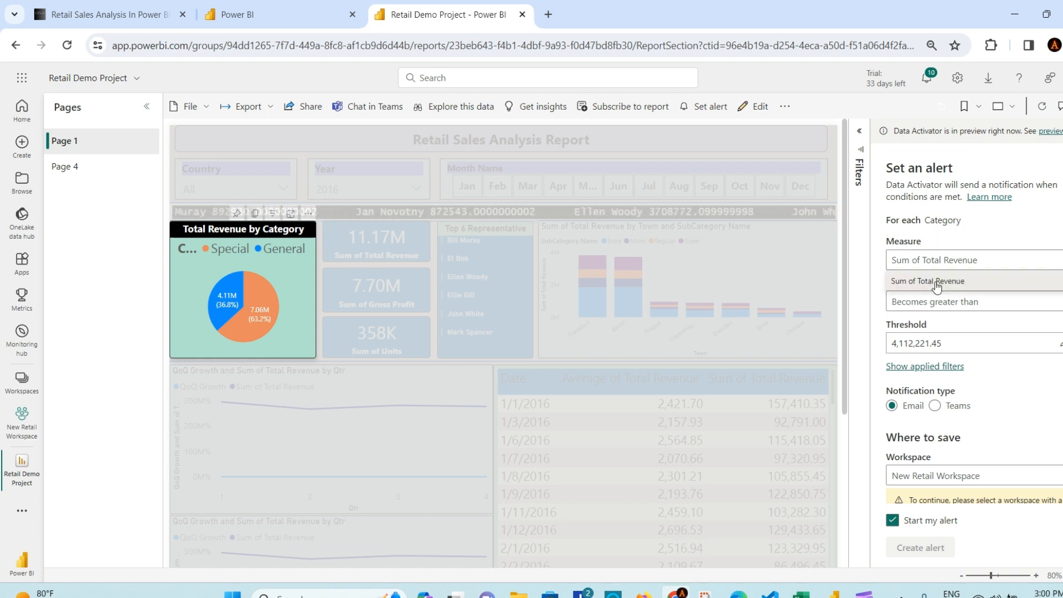
{"action": "left_click", "coordinate": [938, 282]}
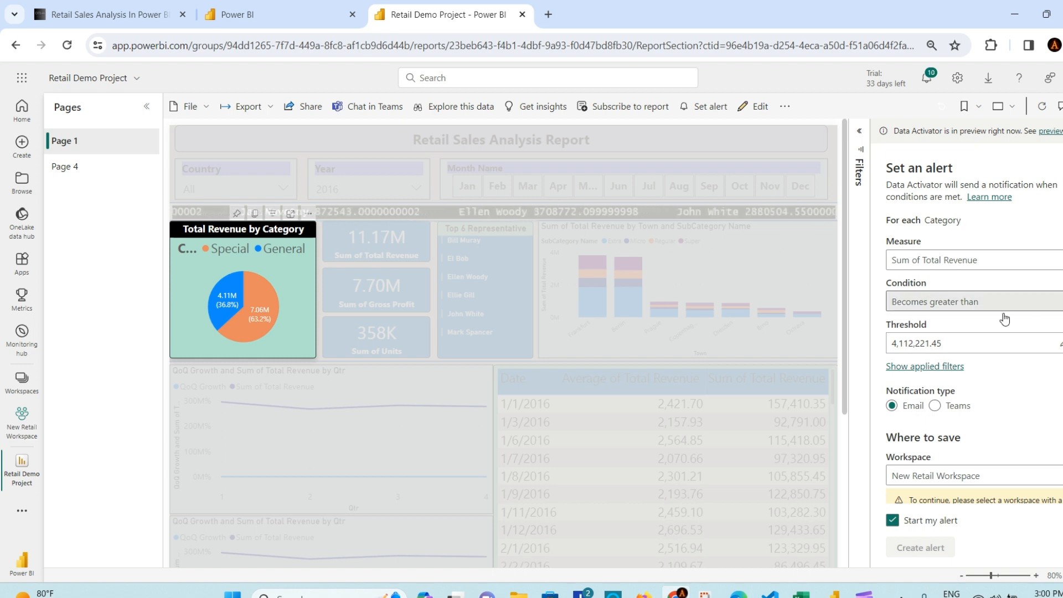
{"action": "left_click", "coordinate": [1003, 308]}
{"action": "left_click", "coordinate": [963, 324]}
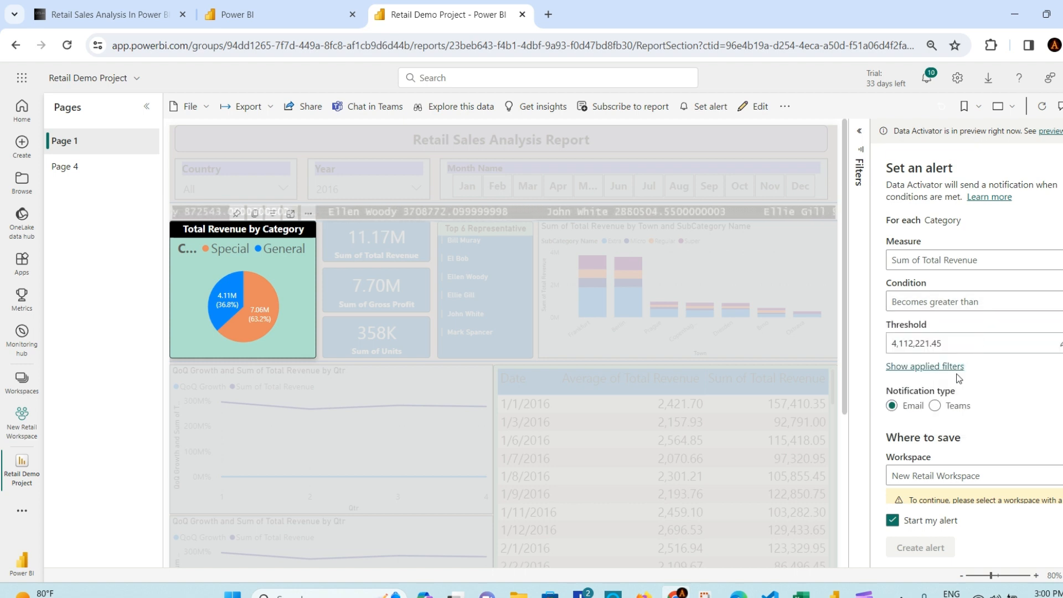
{"action": "left_click", "coordinate": [926, 343]}
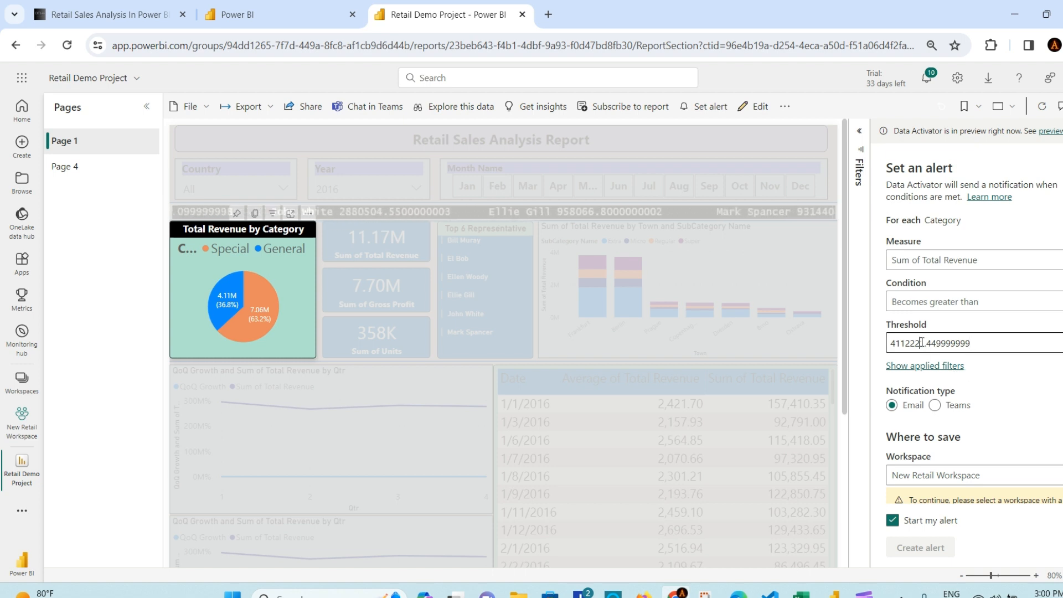
{"action": "key", "text": "BackSpace"}
{"action": "scroll", "coordinate": [994, 391], "scroll_direction": "down", "scroll_amount": 2}
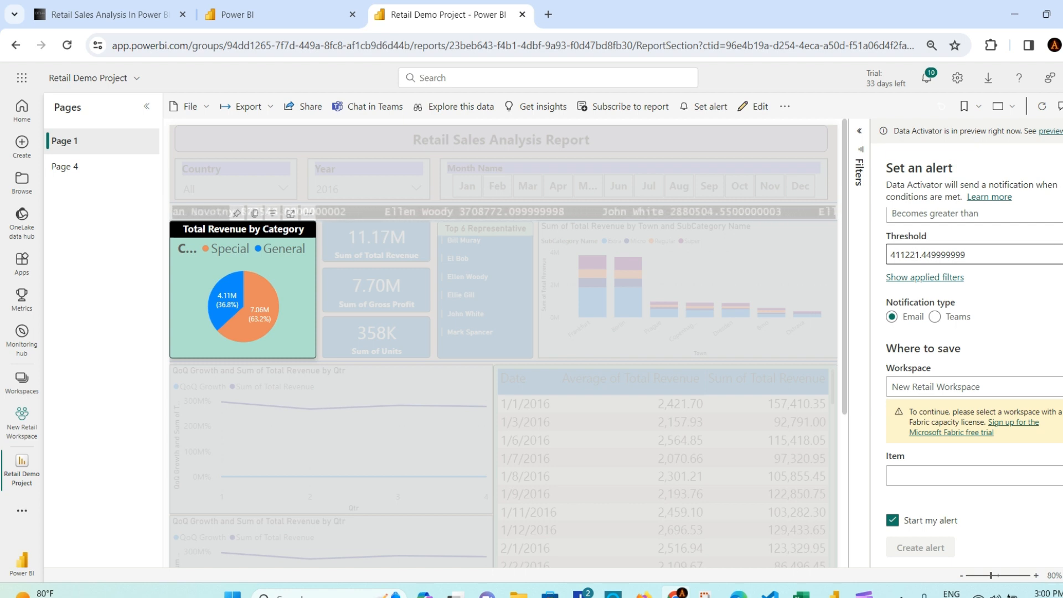
{"action": "key", "text": "Escape"}
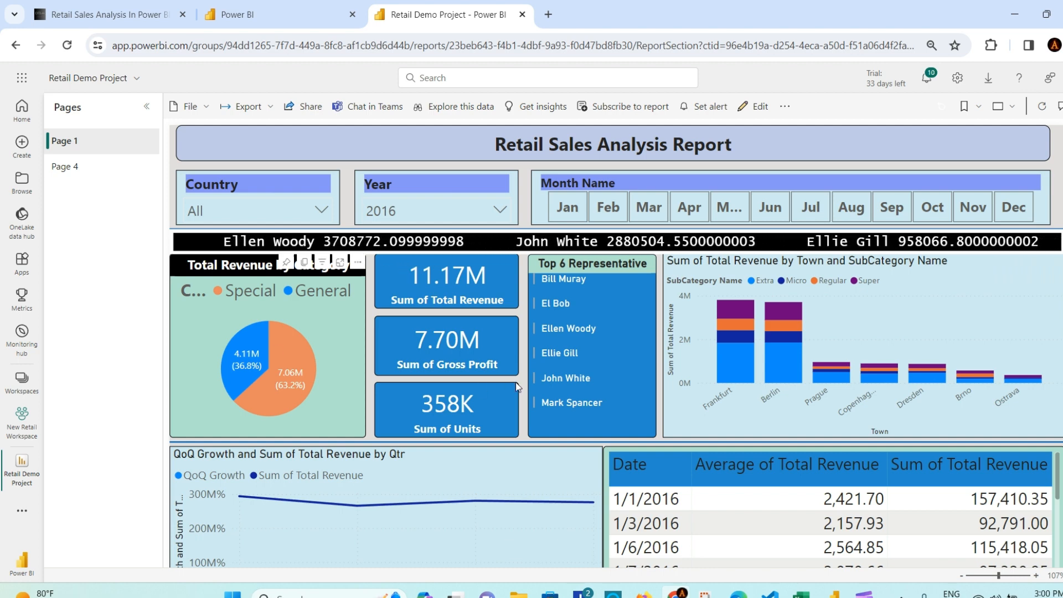
Step: Bring up the Retail Sales Analysis notes in VS Code and return to the Data Collection heading
{"action": "left_click", "coordinate": [772, 595]}
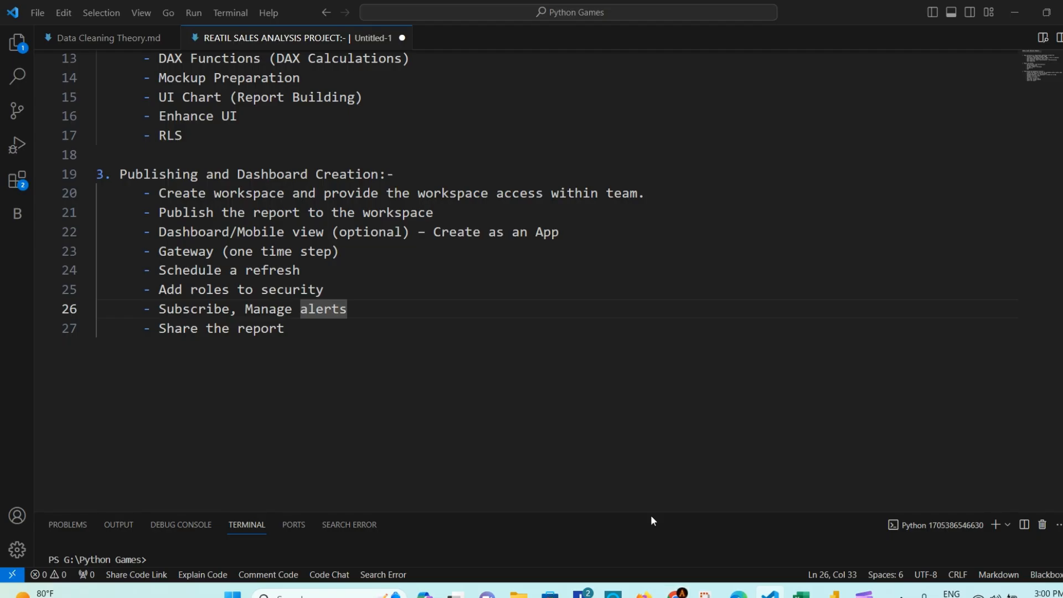
{"action": "left_click", "coordinate": [353, 293]}
{"action": "left_click", "coordinate": [345, 270]}
{"action": "left_click", "coordinate": [365, 256]}
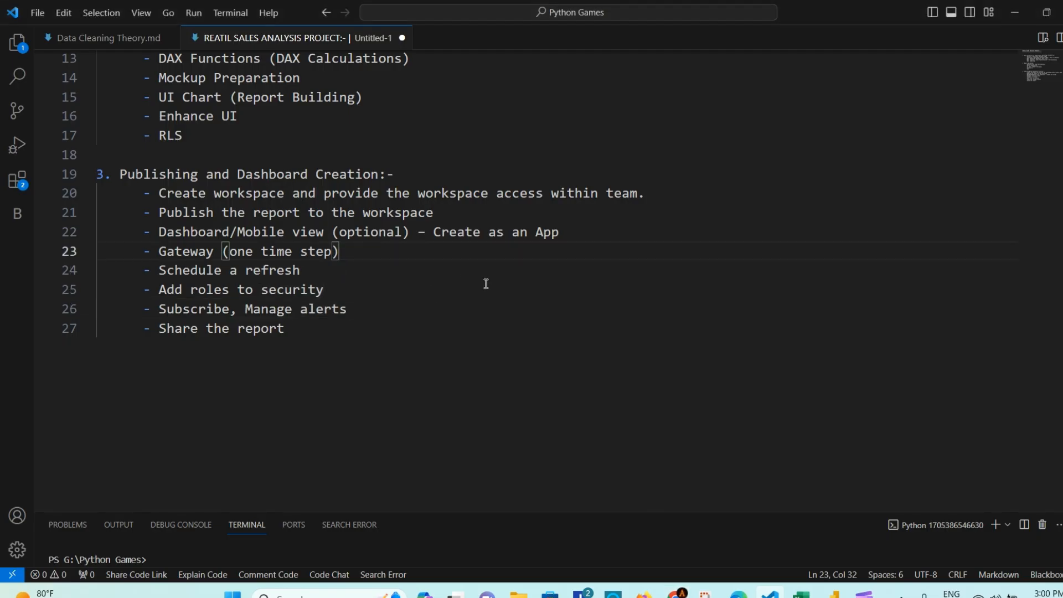
{"action": "scroll", "coordinate": [487, 284], "scroll_direction": "up", "scroll_amount": 4}
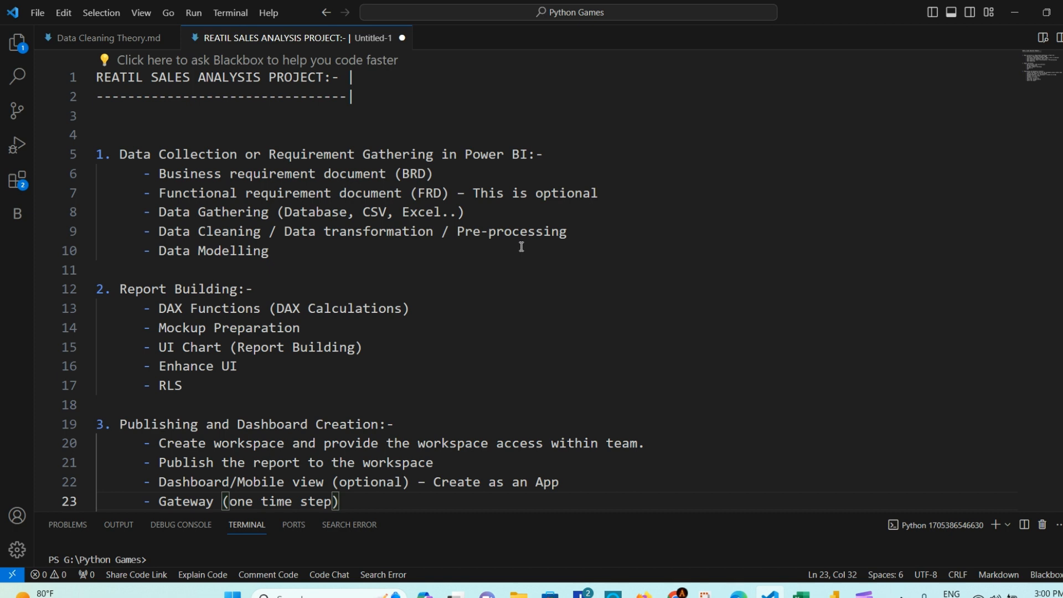
{"action": "left_click", "coordinate": [556, 159]}
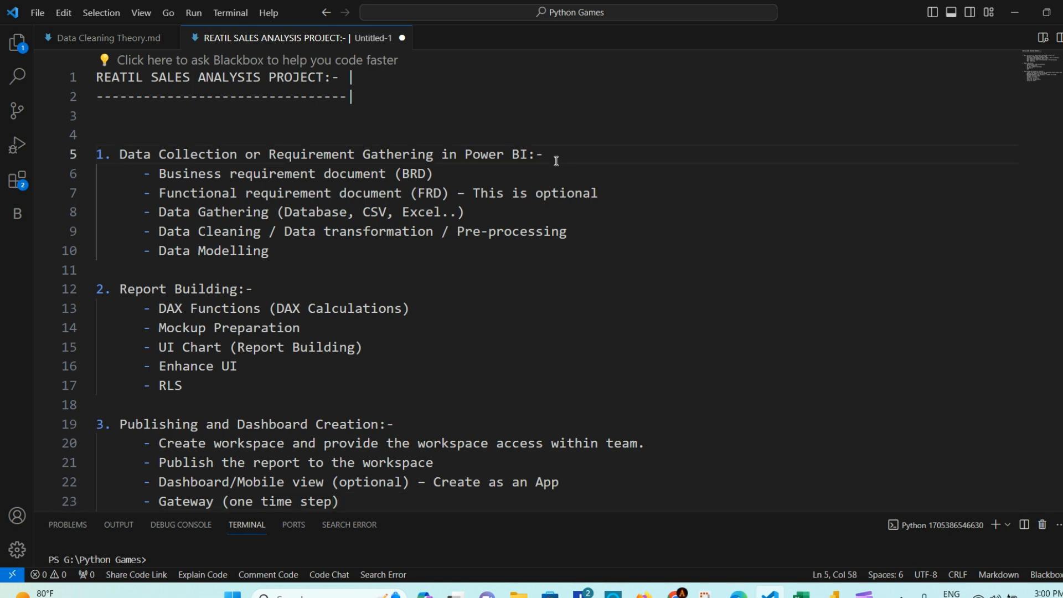